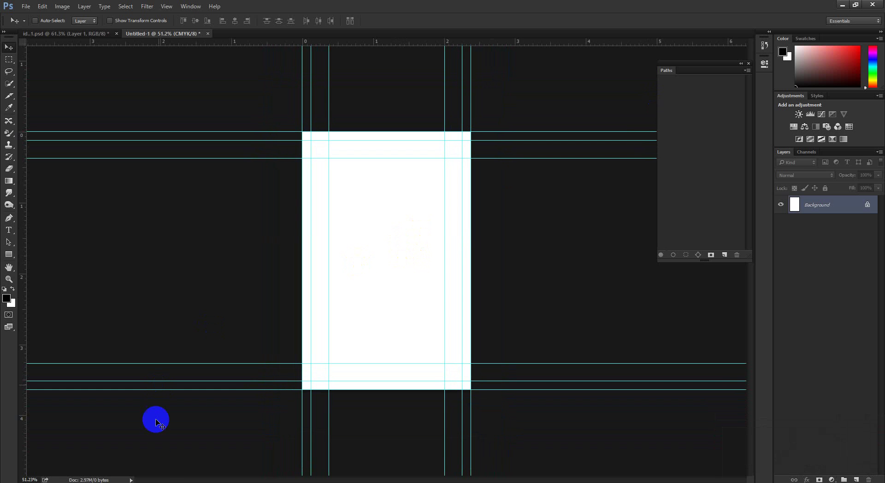
# Switch to the Google Meet call, admit the waiting participant, and return to Photoshop.
pyautogui.moveTo(148, 480)
pyautogui.click(92, 463)
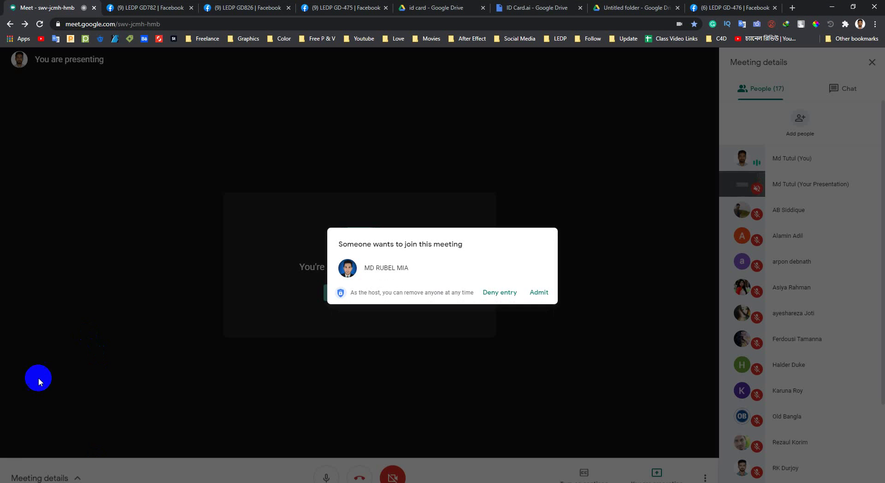
pyautogui.click(538, 293)
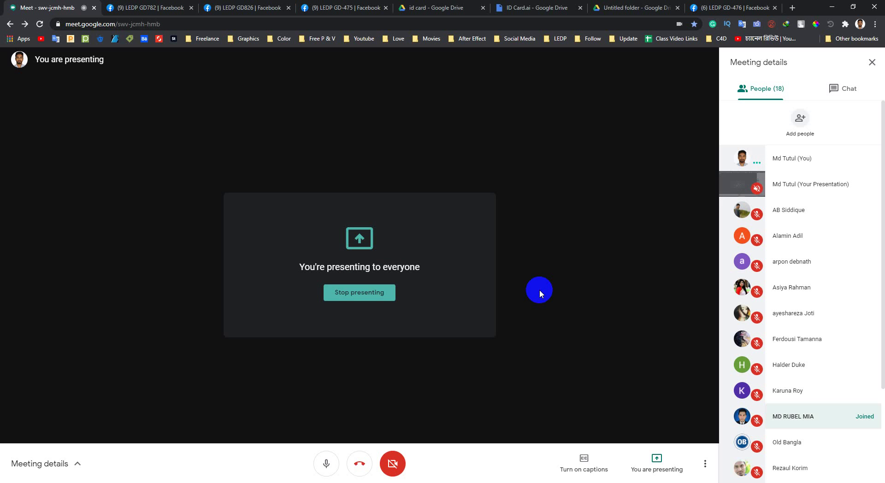
pyautogui.click(833, 6)
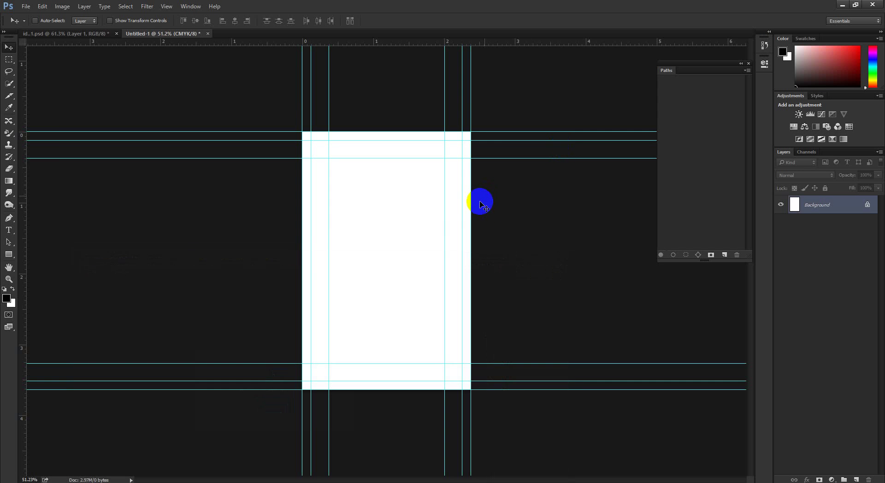
pyautogui.click(470, 208)
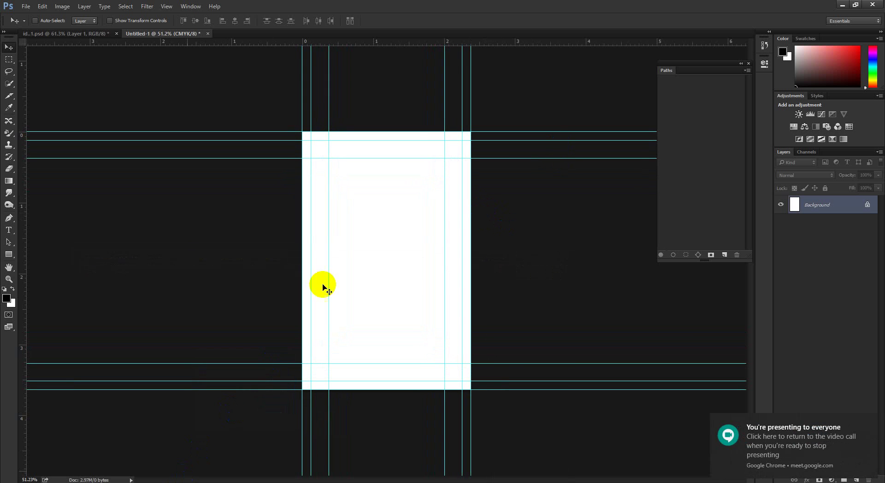
# Create a new CMYK document 2.13 by 3.39 inches at 300 pixels/inch with a white background.
pyautogui.click(26, 6)
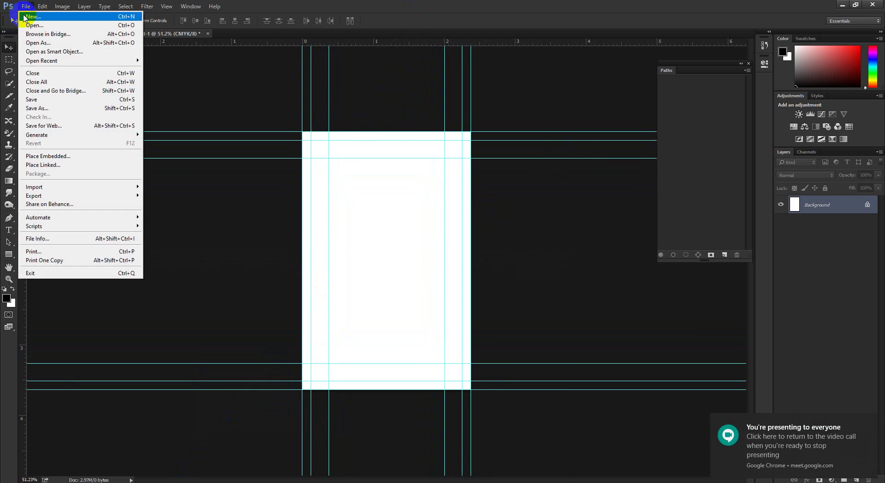
pyautogui.click(32, 17)
pyautogui.click(428, 213)
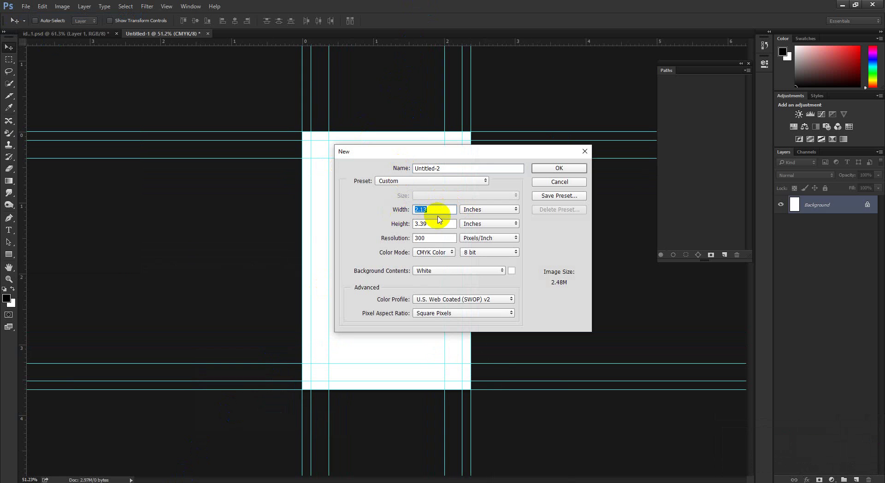
pyautogui.doubleClick(416, 225)
pyautogui.click(434, 239)
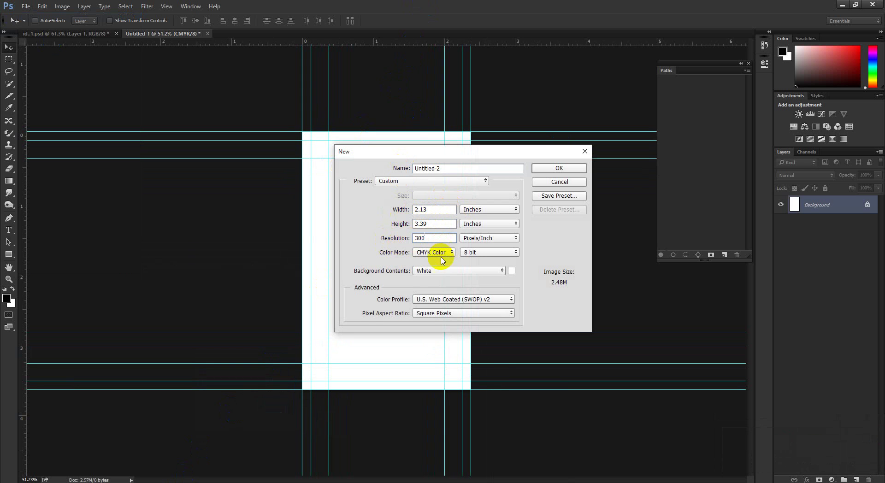
pyautogui.click(549, 170)
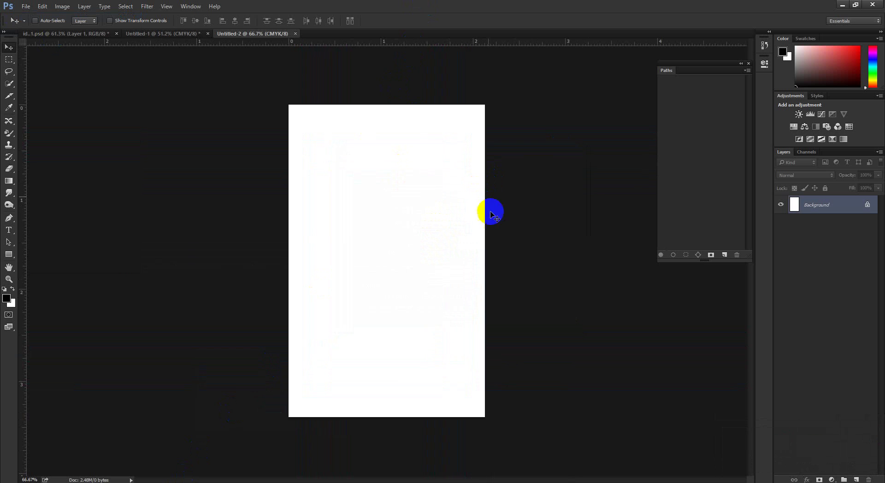
# Place two horizontal and two vertical guides along the four edges of the new canvas.
pyautogui.moveTo(436, 44); pyautogui.dragTo(435, 157)
pyautogui.moveTo(427, 42); pyautogui.dragTo(410, 364)
pyautogui.moveTo(41, 316); pyautogui.dragTo(321, 326)
pyautogui.moveTo(23, 323); pyautogui.dragTo(452, 316)
pyautogui.moveTo(448, 287); pyautogui.dragTo(464, 310)
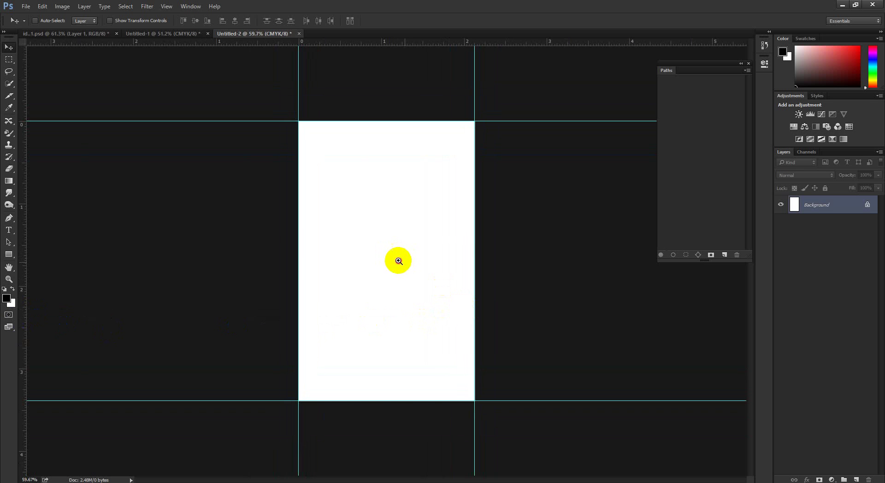
pyautogui.moveTo(398, 261); pyautogui.dragTo(393, 262)
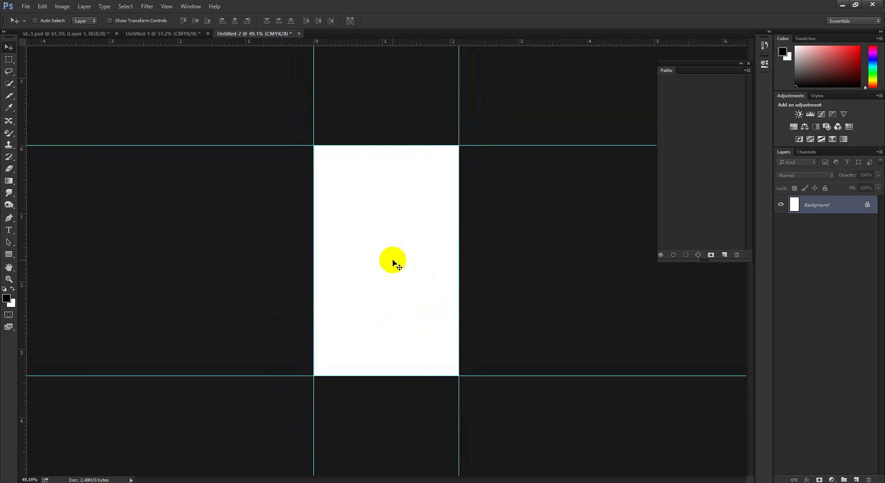
# Shrink the canvas by a relative -0.5 inches in both width and height, accepting the clipping.
pyautogui.click(64, 6)
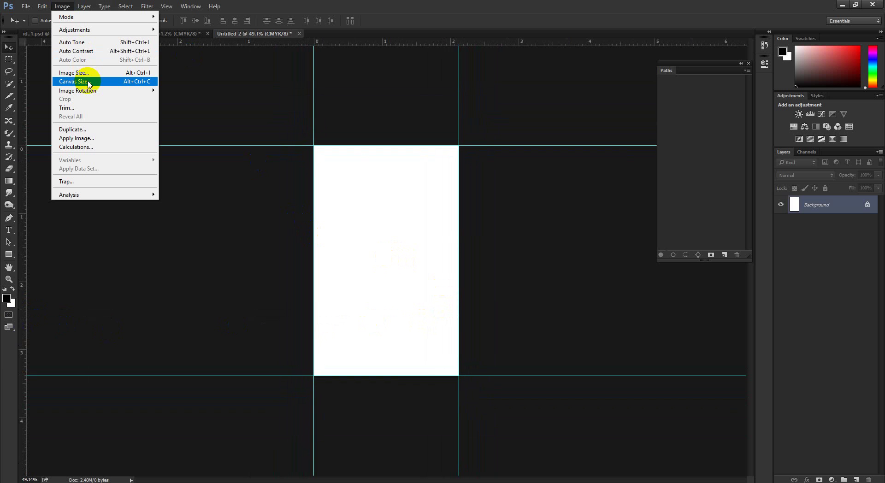
pyautogui.click(73, 82)
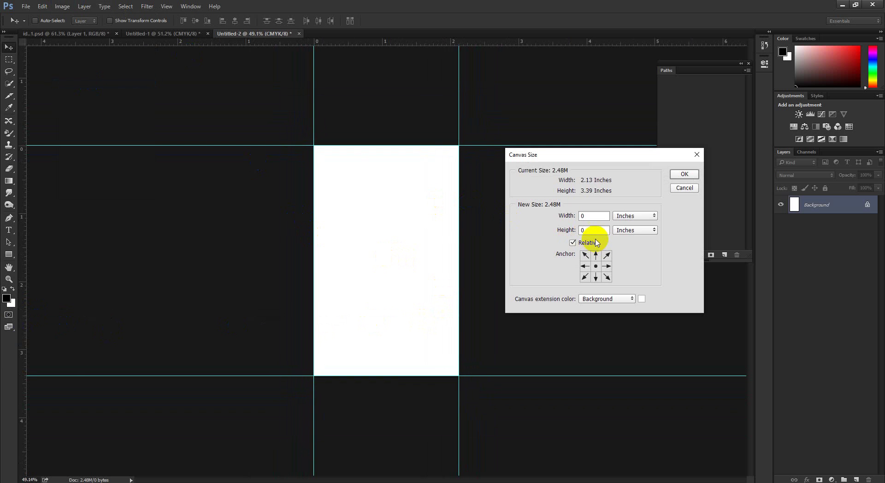
pyautogui.click(573, 243)
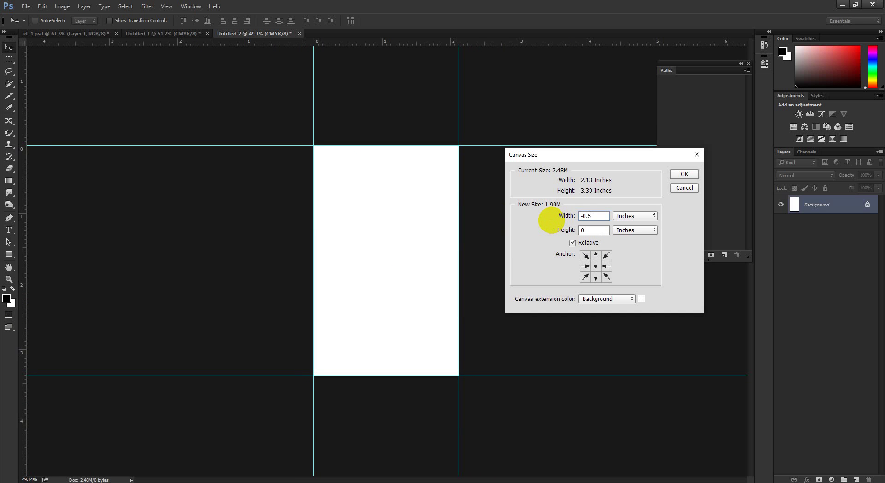
pyautogui.click(572, 229)
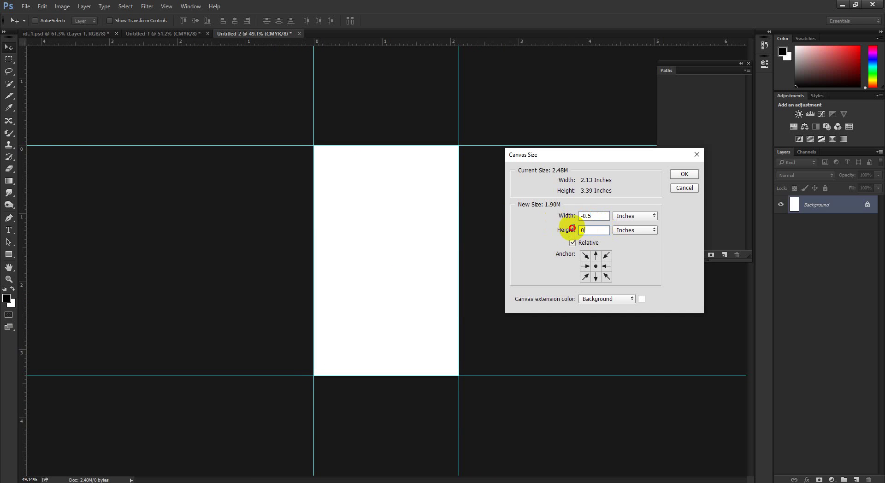
pyautogui.write('-0.5')
pyautogui.click(684, 175)
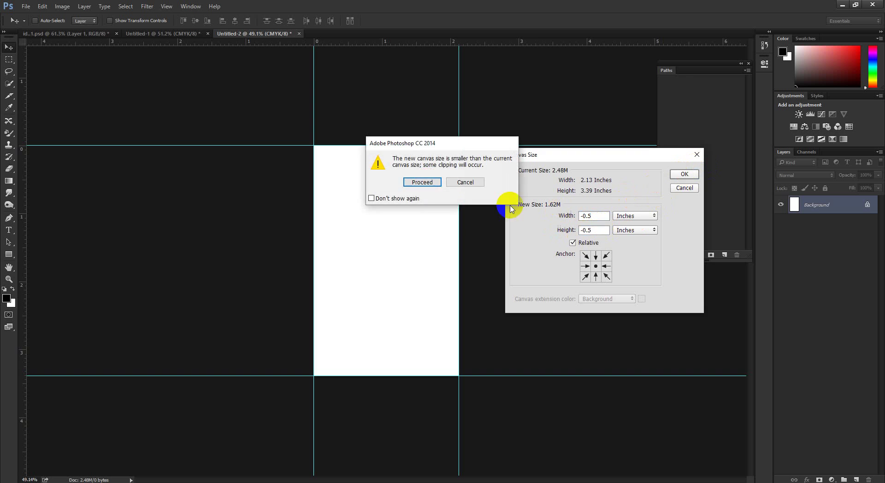
pyautogui.click(421, 184)
# Add two horizontal and two vertical guides along the four edges of the reduced canvas.
pyautogui.moveTo(423, 45); pyautogui.dragTo(420, 162)
pyautogui.moveTo(429, 45); pyautogui.dragTo(425, 353)
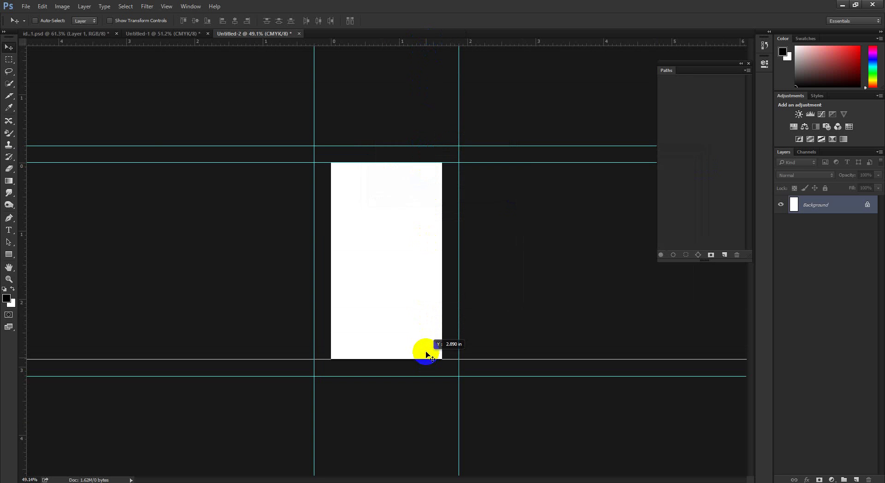
pyautogui.moveTo(37, 313); pyautogui.dragTo(331, 310)
pyautogui.moveTo(24, 323); pyautogui.dragTo(399, 307)
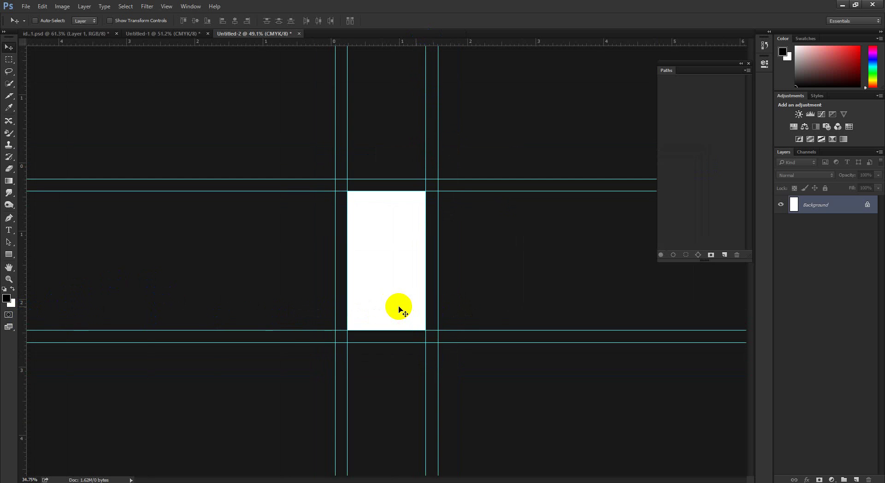
# Start a relative canvas resize with 0.5 inches as the width.
pyautogui.hotkey('ctrl', 'alt', 'c')
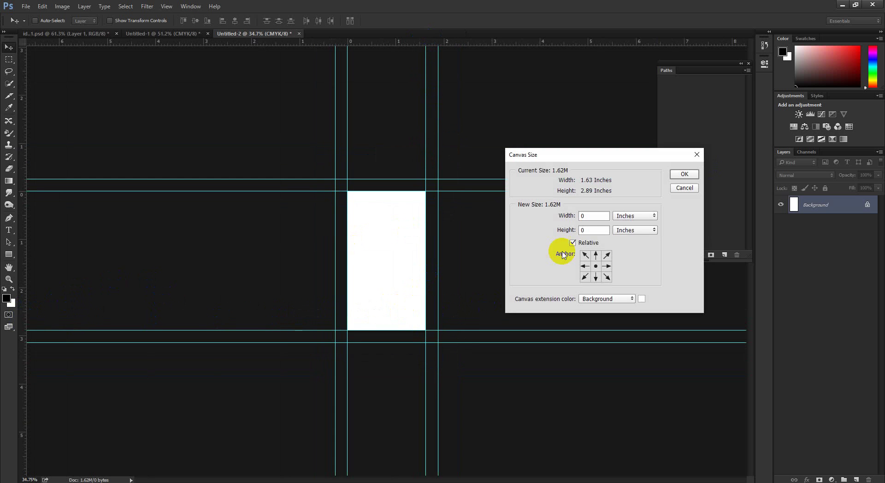
pyautogui.click(560, 216)
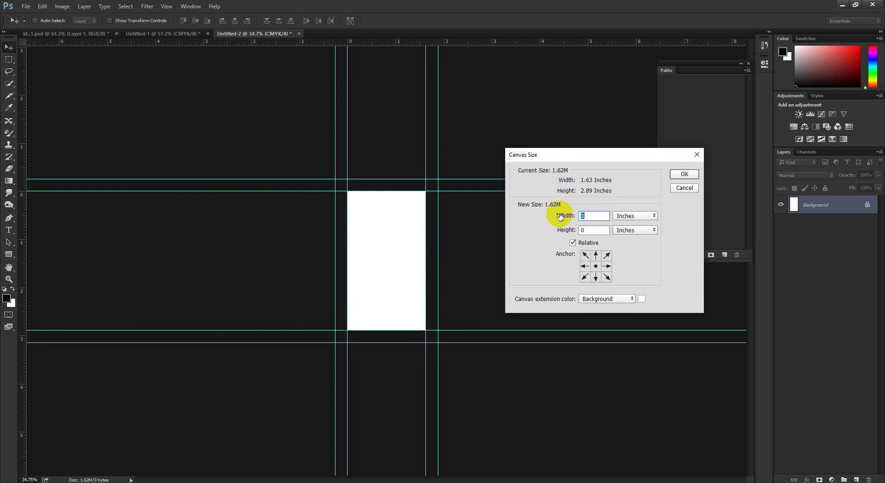
pyautogui.click(326, 192)
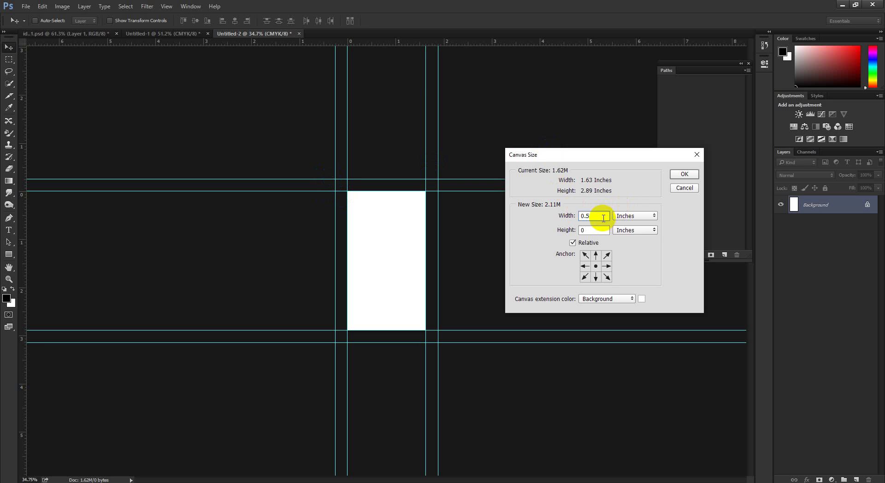
# Open the Windows Calculator and add 0.5 and 0.25 to work out the canvas extension.
pyautogui.press('super+r')
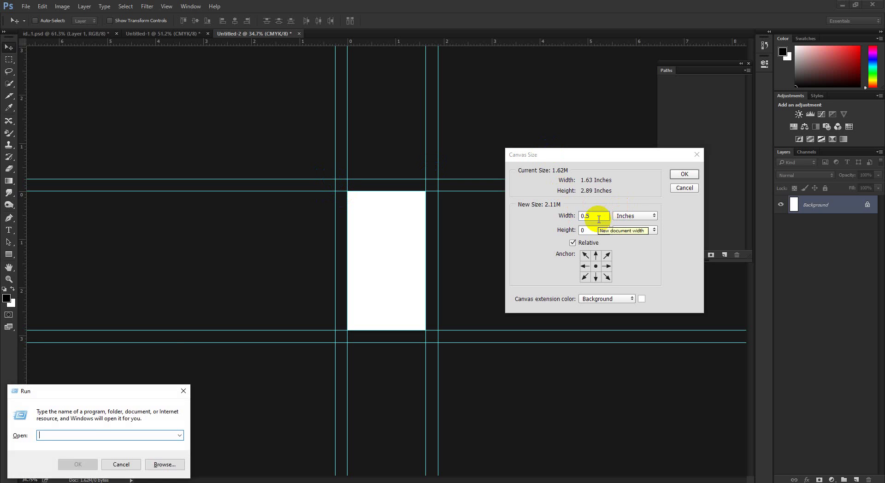
pyautogui.press('Return')
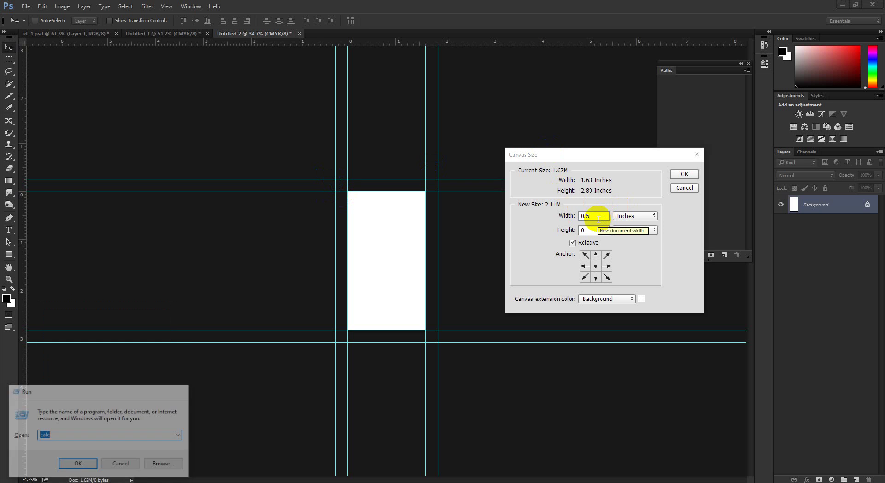
pyautogui.click(229, 331)
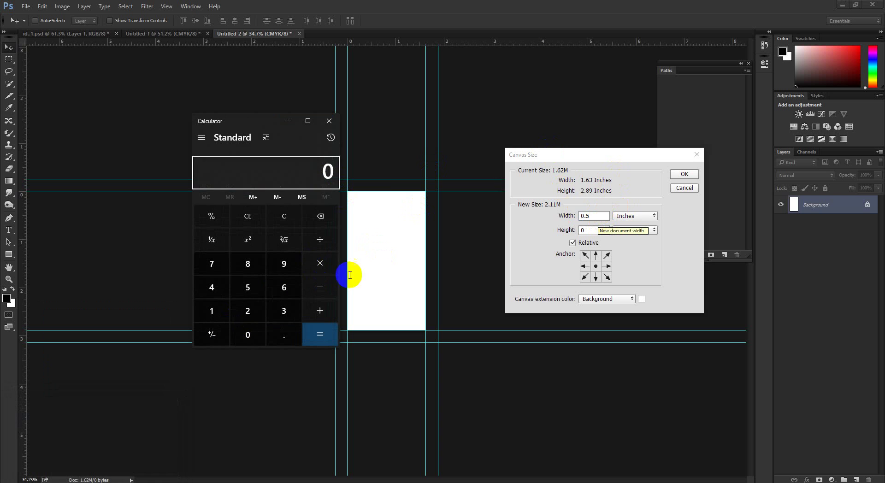
pyautogui.click(247, 334)
pyautogui.click(273, 333)
pyautogui.click(249, 287)
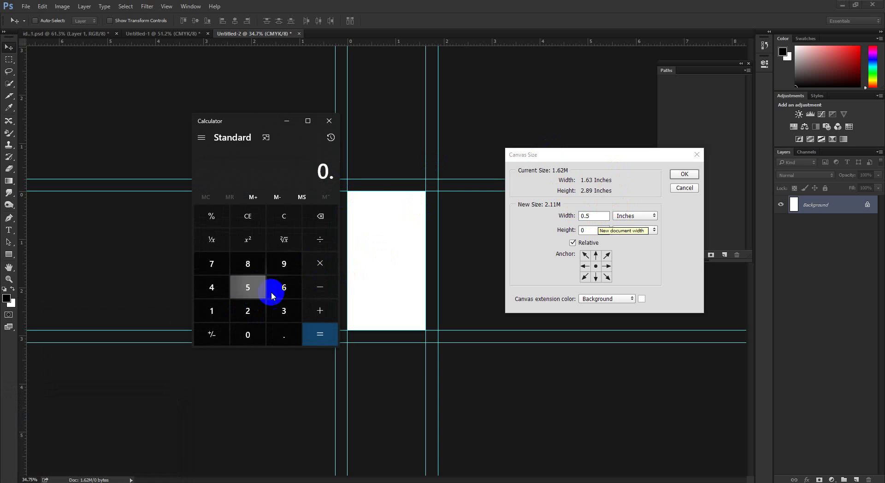
pyautogui.click(320, 308)
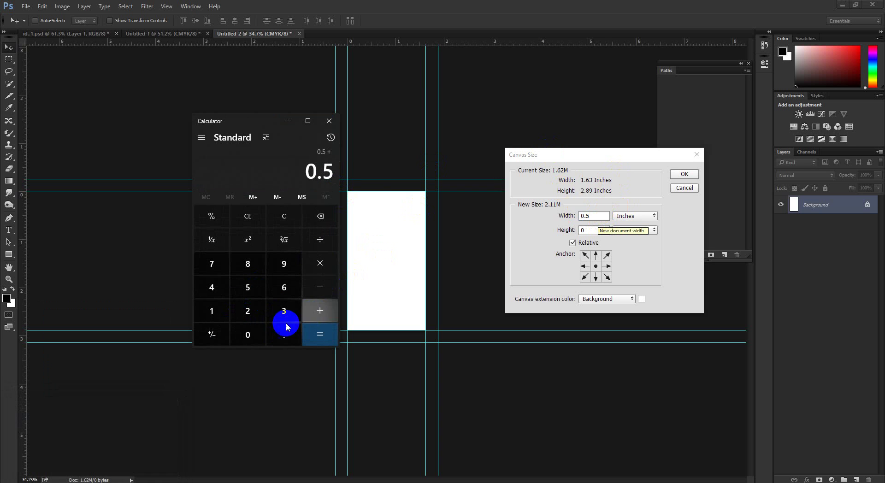
pyautogui.click(272, 334)
pyautogui.click(251, 304)
pyautogui.click(249, 287)
pyautogui.click(318, 330)
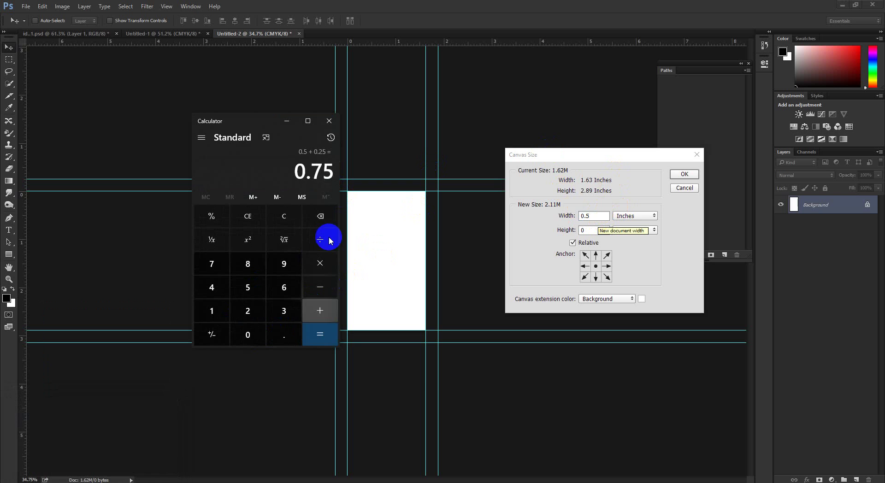
# Enlarge the canvas by a relative 0.75 inches in both width and height.
pyautogui.click(516, 223)
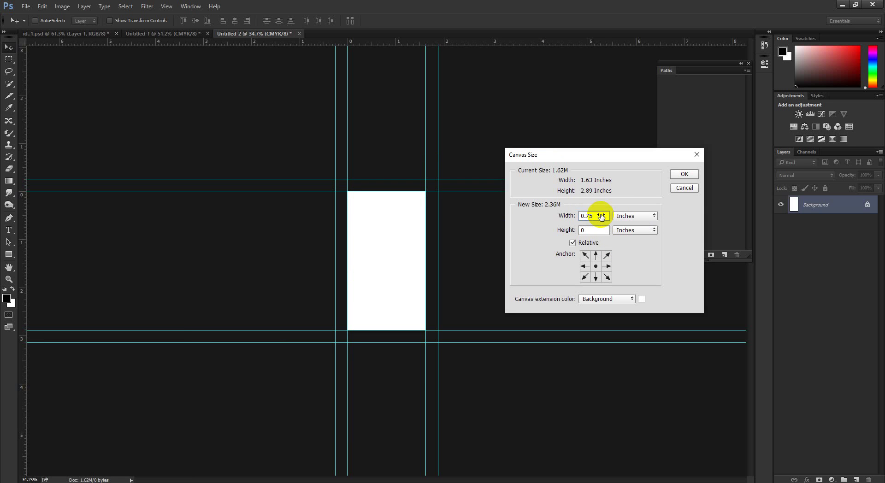
pyautogui.press('Tab')
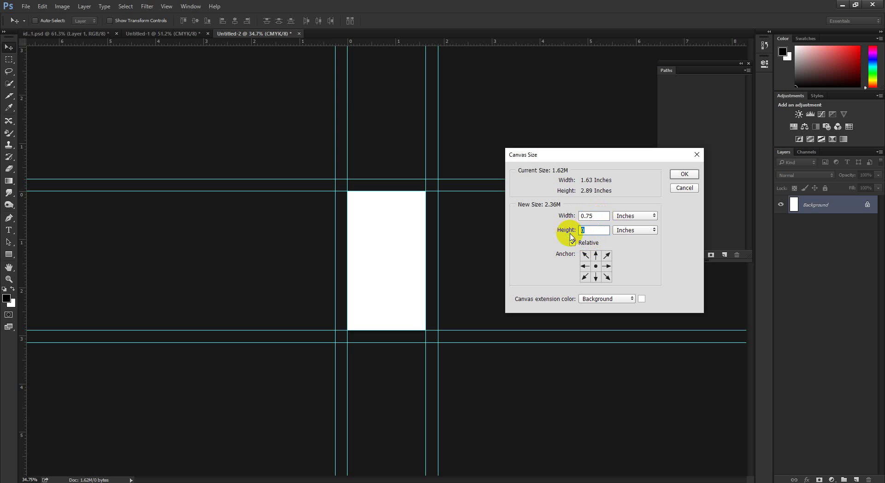
pyautogui.click(684, 174)
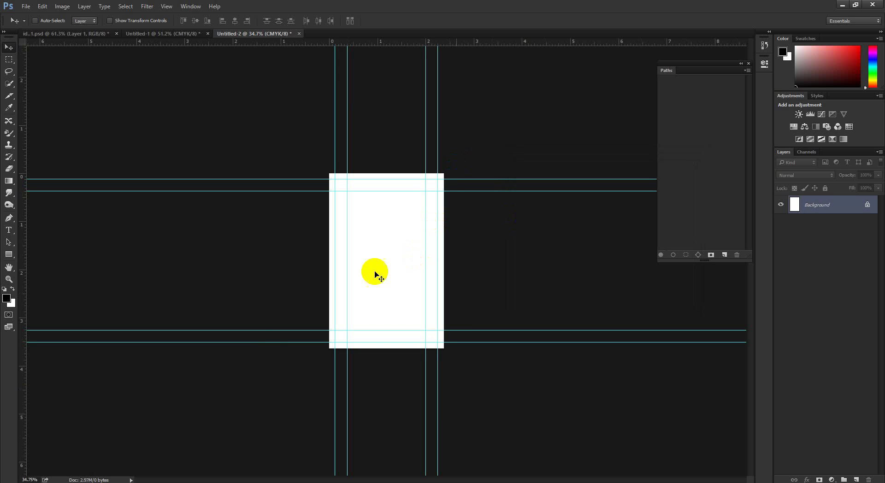
# Go back to the Google Meet call, admit another waiting participant, and return to Photoshop.
pyautogui.click(126, 478)
pyautogui.click(191, 443)
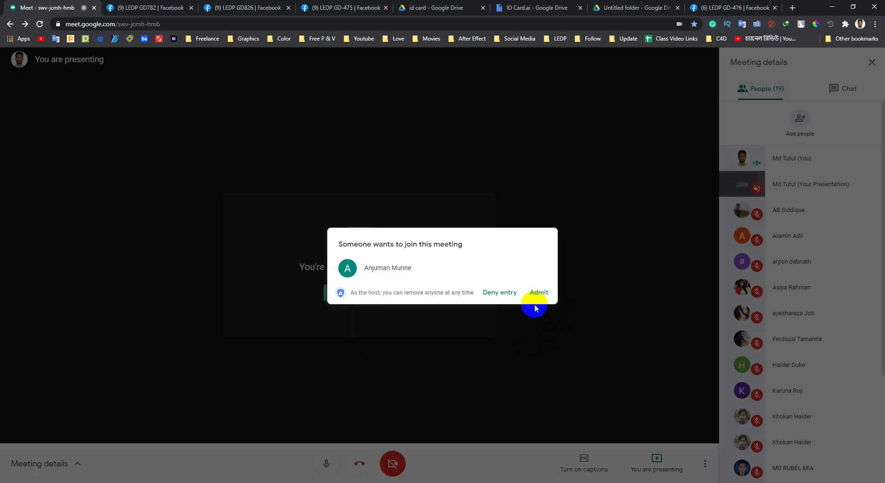
pyautogui.click(543, 294)
pyautogui.click(833, 7)
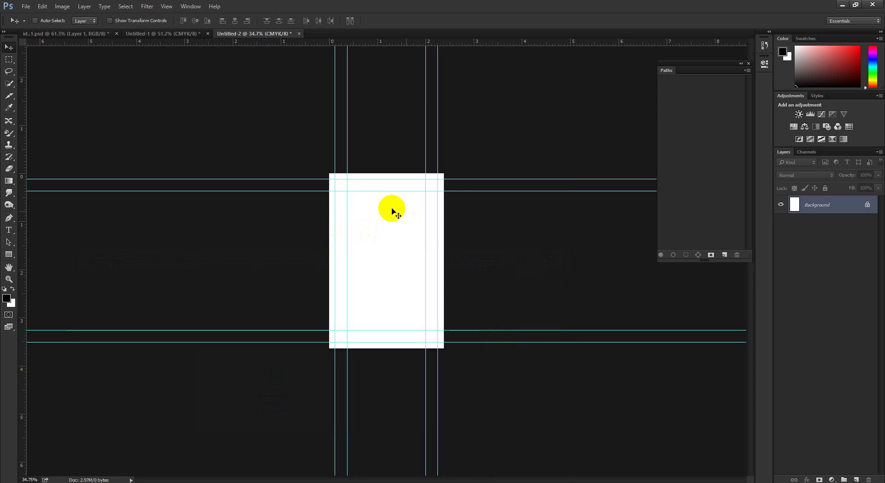
# Draw a rectangle about 811 by 1228 px that extends past every edge of the card canvas.
pyautogui.moveTo(407, 231)
pyautogui.mouseDown()
pyautogui.moveTo(413, 237)
pyautogui.moveTo(397, 229)
pyautogui.mouseUp()
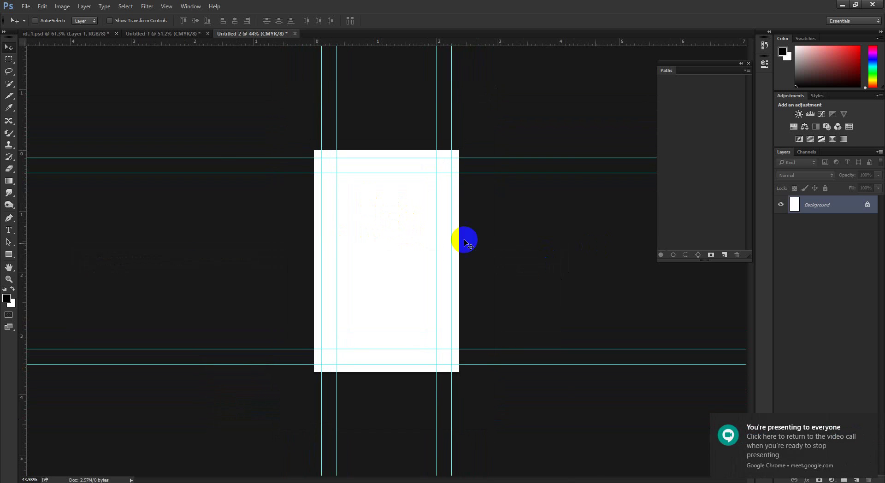
pyautogui.click(14, 254)
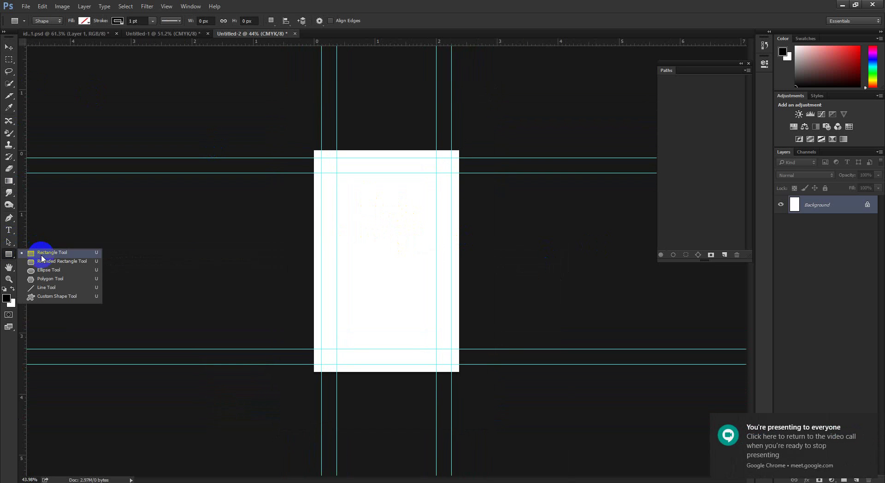
pyautogui.click(42, 255)
pyautogui.moveTo(305, 139); pyautogui.dragTo(470, 389)
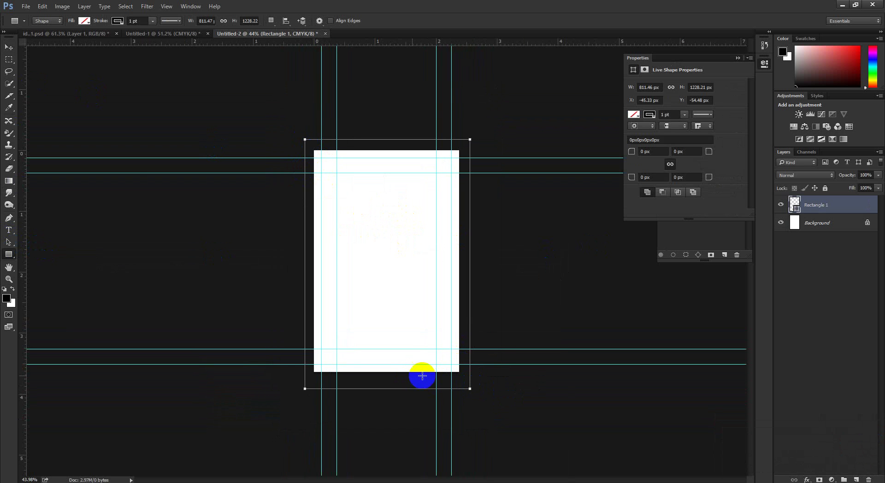
# Fill the rectangle with red and remove its stroke.
pyautogui.click(90, 23)
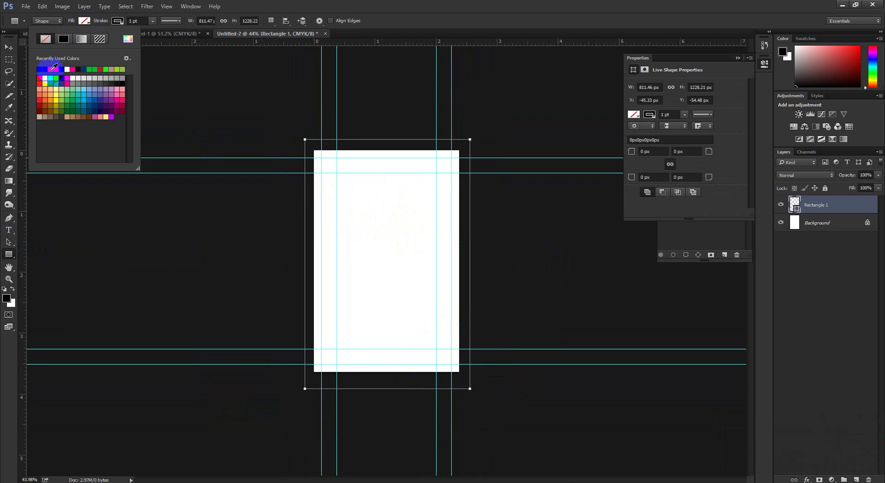
pyautogui.click(39, 70)
pyautogui.click(14, 48)
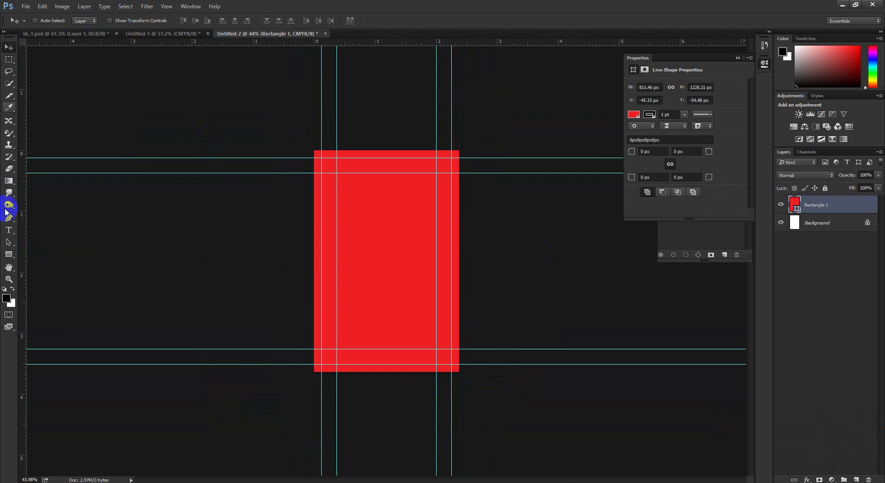
pyautogui.click(9, 254)
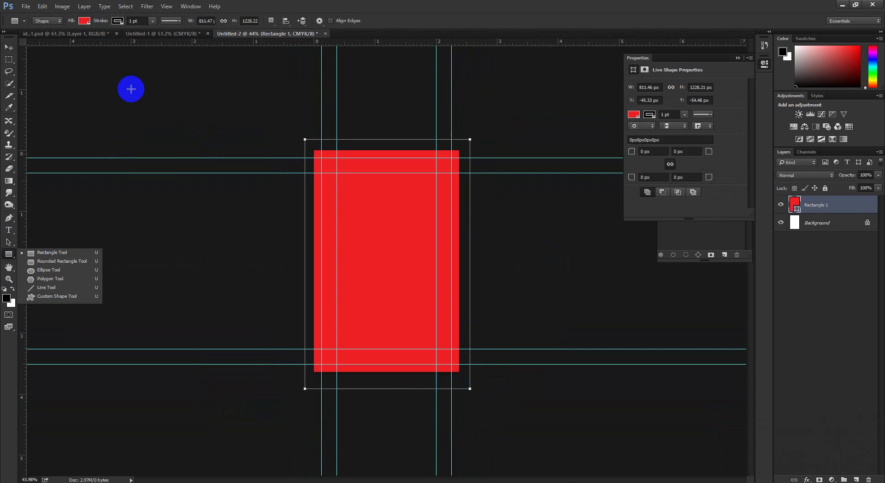
pyautogui.click(118, 20)
# Switch to the Google Meet call, admit the two waiting participants, look through the participant list, and return to Photoshop.
pyautogui.click(141, 482)
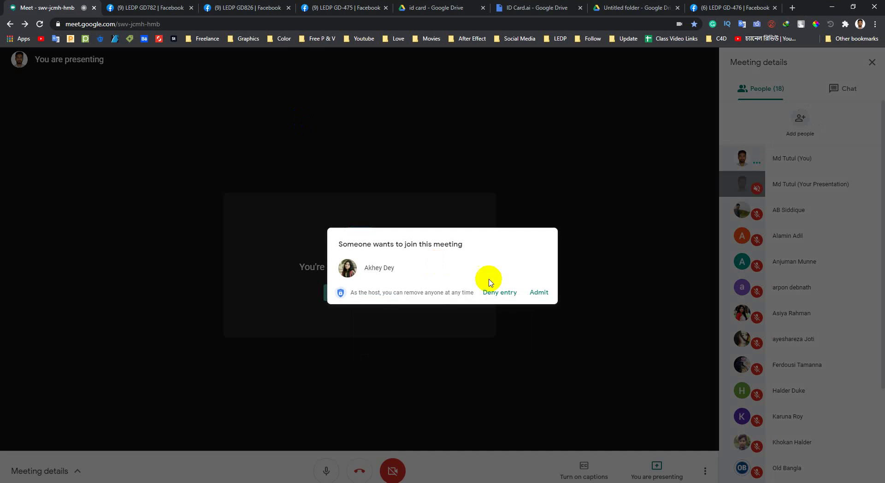
pyautogui.click(539, 296)
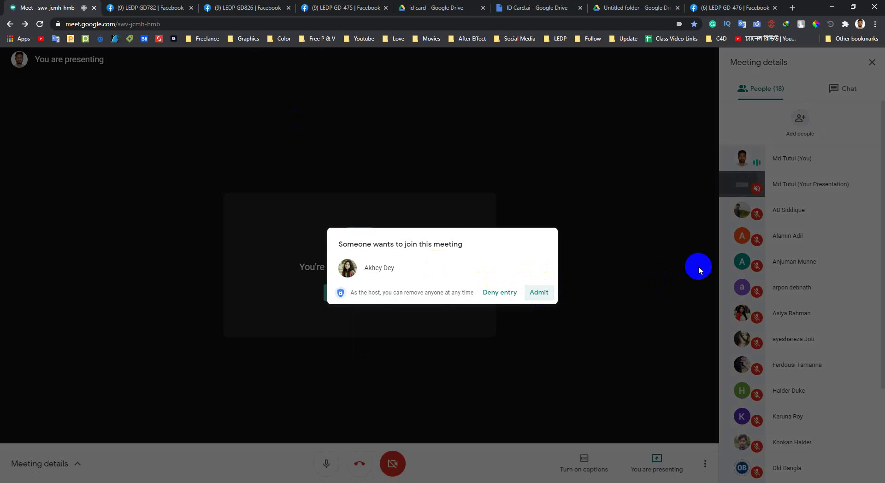
pyautogui.scroll(-3, 802, 276)
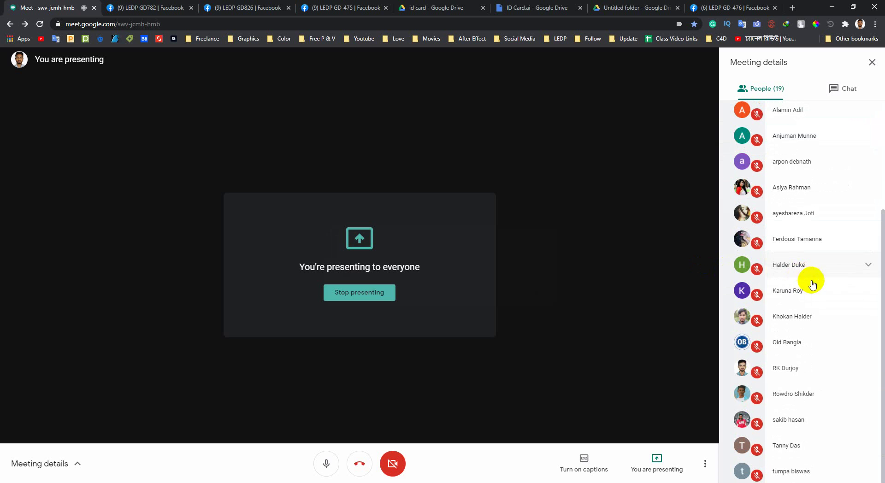
pyautogui.scroll(3, 813, 296)
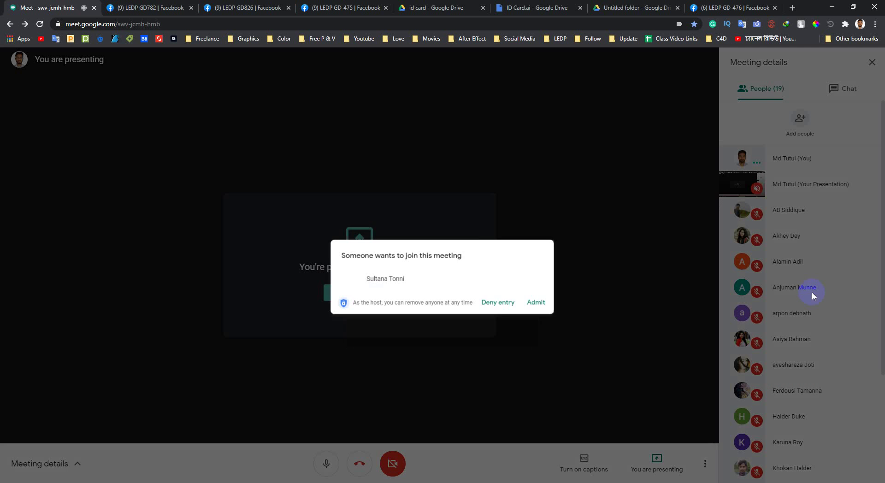
pyautogui.click(578, 295)
pyautogui.click(545, 294)
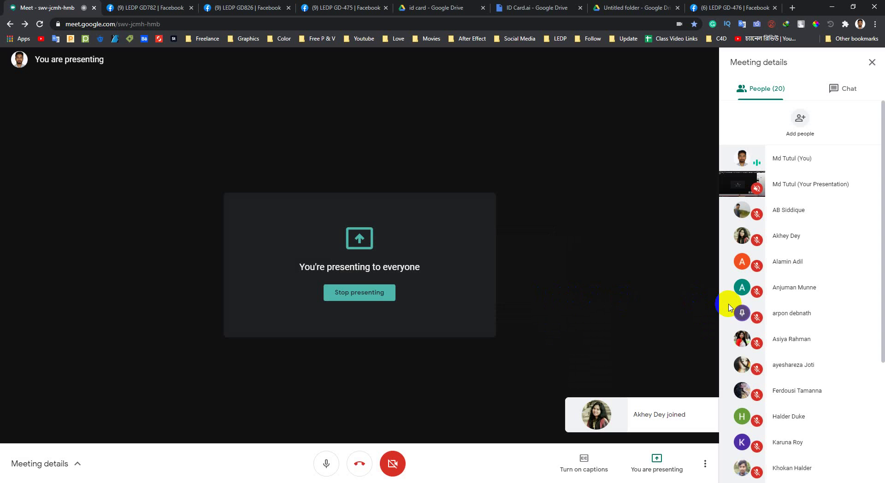
pyautogui.scroll(-4, 811, 321)
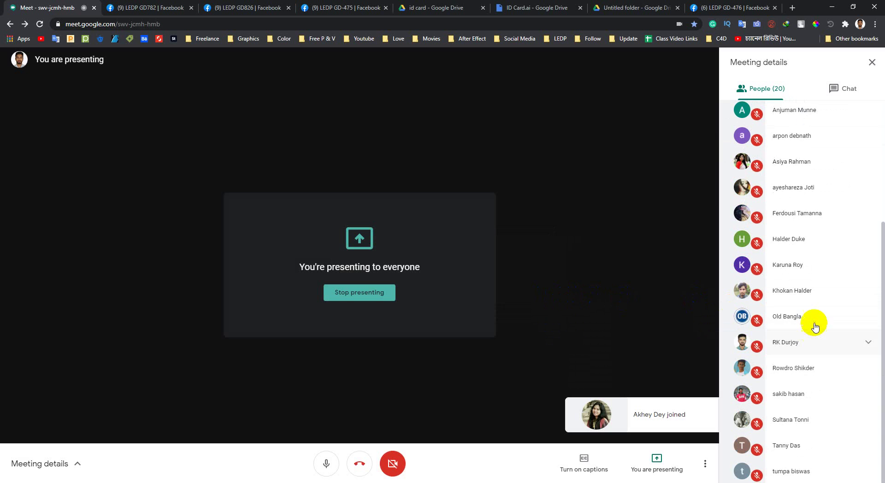
pyautogui.scroll(4, 811, 317)
pyautogui.scroll(-4, 816, 322)
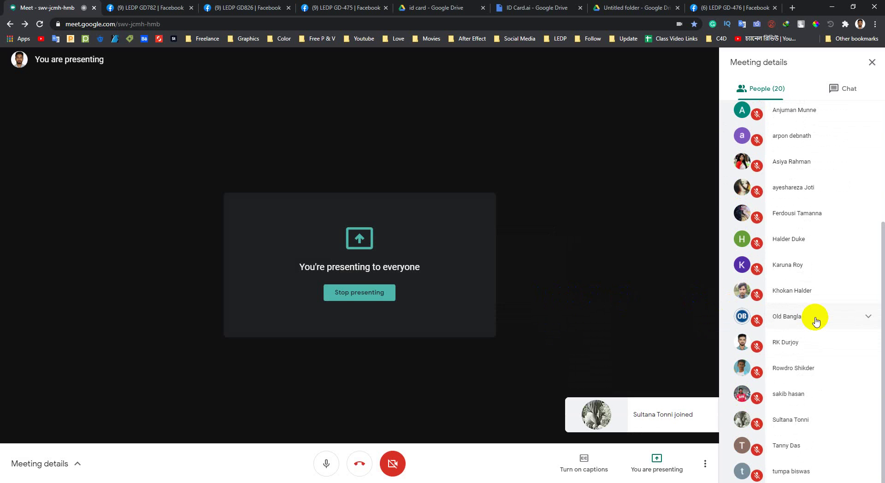
pyautogui.scroll(4, 816, 317)
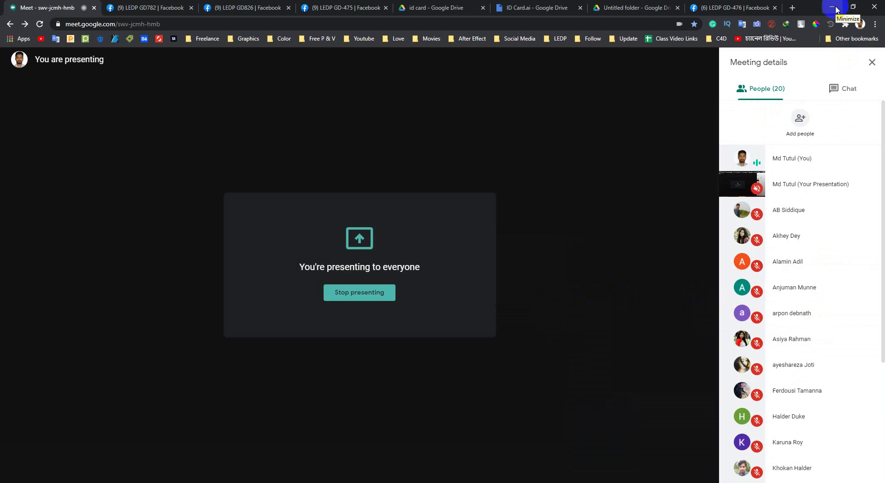
pyautogui.click(837, 9)
# Free-transform the red rectangle so its right and bottom edges align with the canvas edges.
pyautogui.moveTo(444, 263); pyautogui.dragTo(454, 290)
pyautogui.click(828, 246)
pyautogui.click(828, 211)
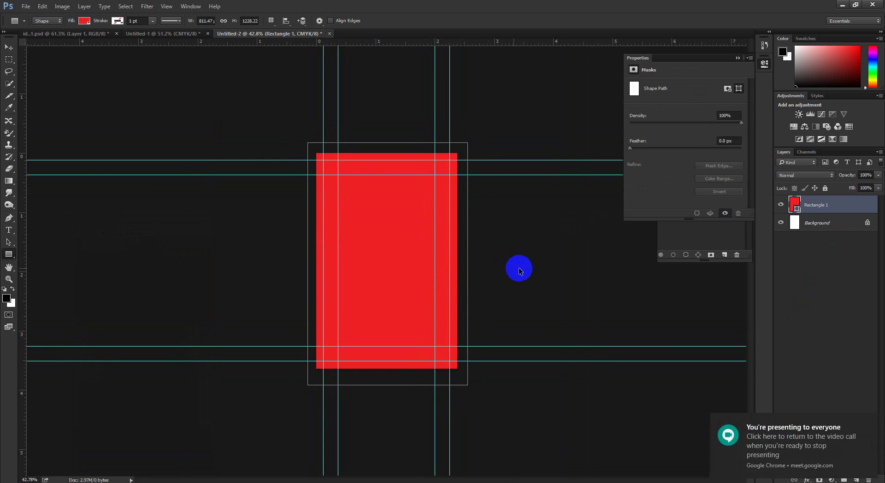
pyautogui.hotkey('ctrl', 't')
pyautogui.moveTo(379, 241); pyautogui.dragTo(389, 254)
pyautogui.moveTo(480, 262); pyautogui.dragTo(469, 261)
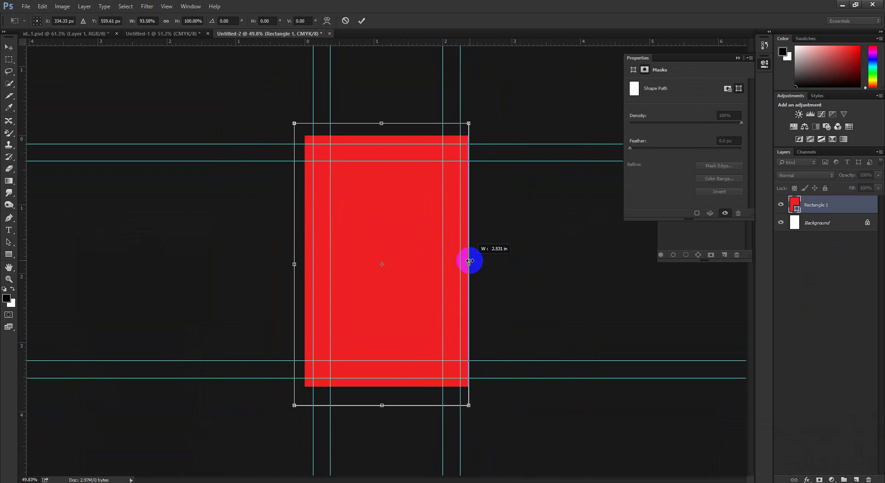
pyautogui.moveTo(382, 406); pyautogui.dragTo(382, 387)
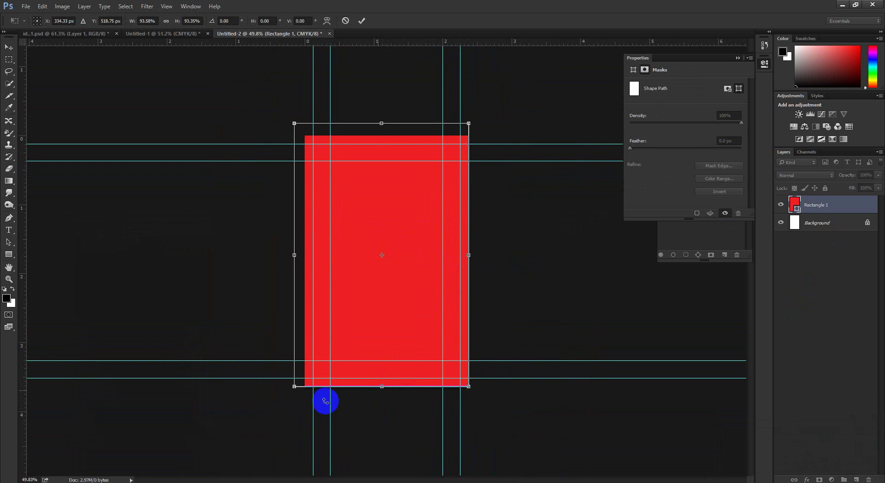
# Switch to the Google Meet call, admit the waiting participant, and return to Photoshop.
pyautogui.click(144, 482)
pyautogui.click(125, 465)
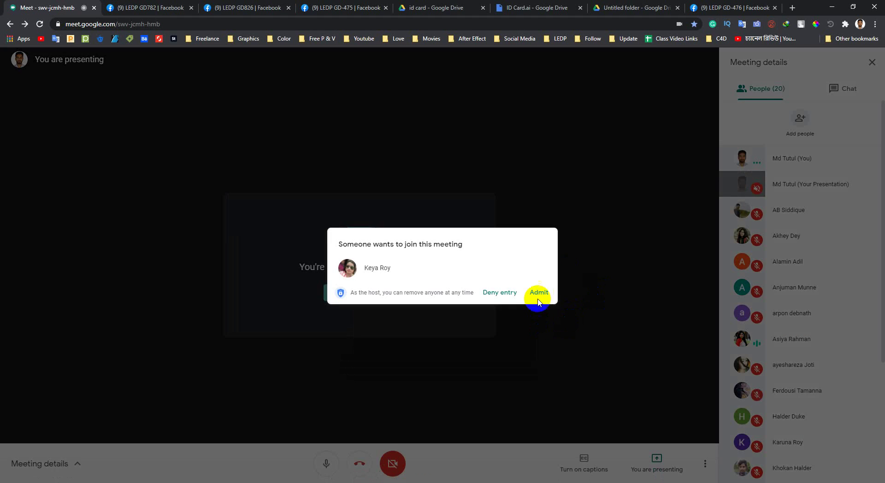
pyautogui.click(541, 293)
pyautogui.click(832, 6)
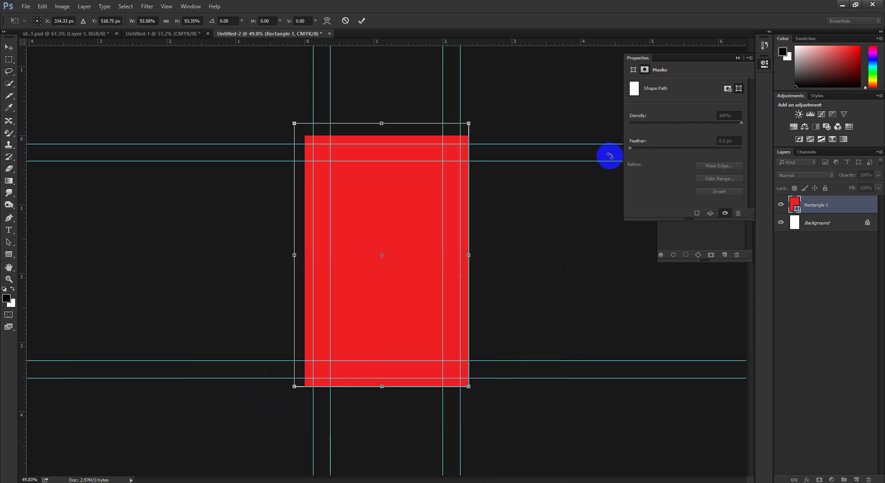
# Align the rectangle's top and left edges with the canvas edges and apply the transform.
pyautogui.moveTo(382, 123); pyautogui.dragTo(381, 136)
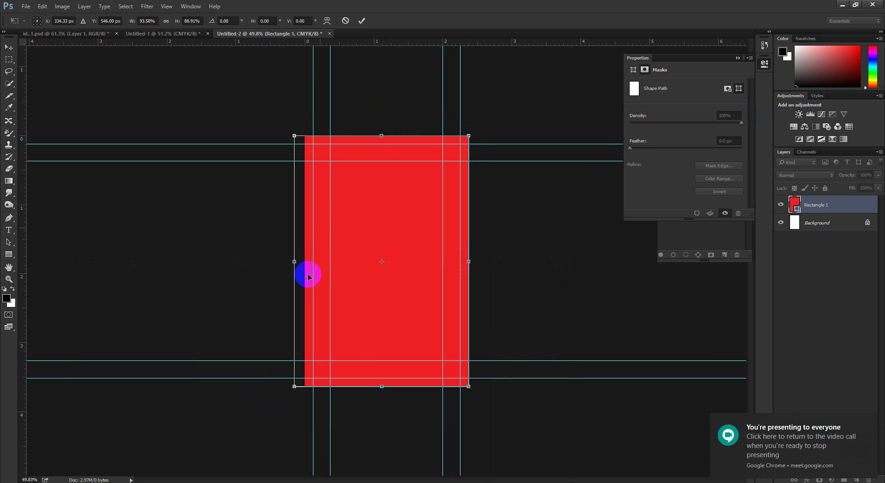
pyautogui.moveTo(293, 261); pyautogui.dragTo(304, 262)
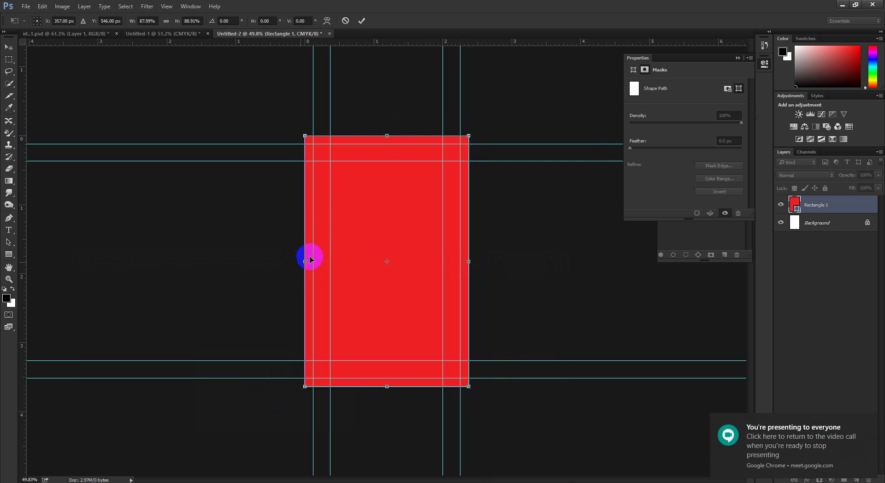
pyautogui.click(360, 18)
# Change the fill color of the Rectangle 1 layer to white (ffffff).
pyautogui.moveTo(387, 179); pyautogui.dragTo(395, 196)
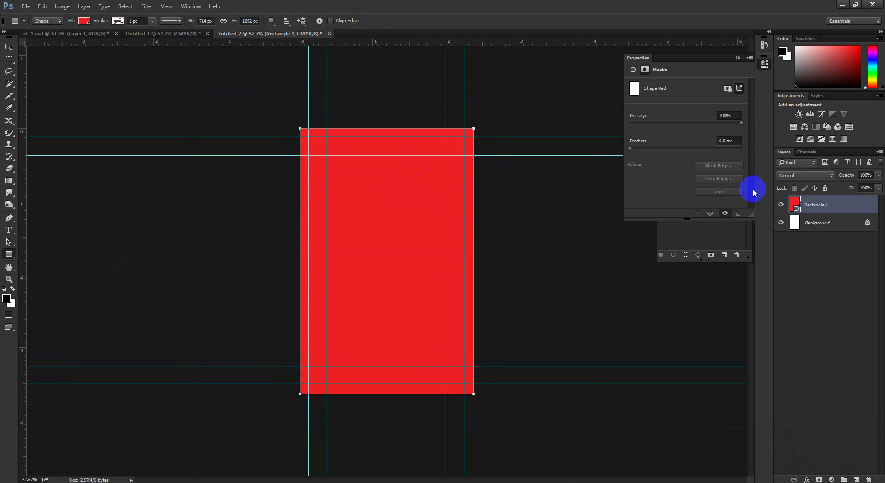
pyautogui.click(797, 207)
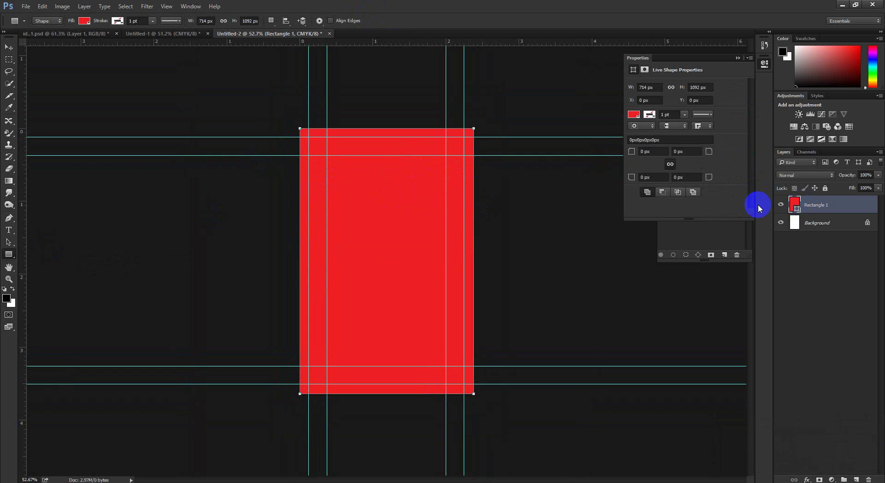
pyautogui.doubleClick(797, 207)
pyautogui.moveTo(466, 336); pyautogui.dragTo(439, 316)
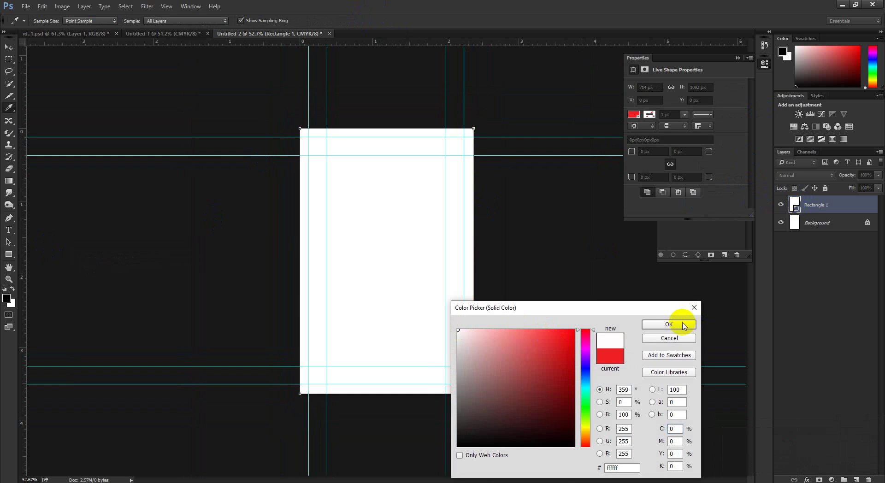
pyautogui.click(666, 325)
# Duplicate the Rectangle 1 layer and fill the copy with red.
pyautogui.hotkey('ctrl', 'j')
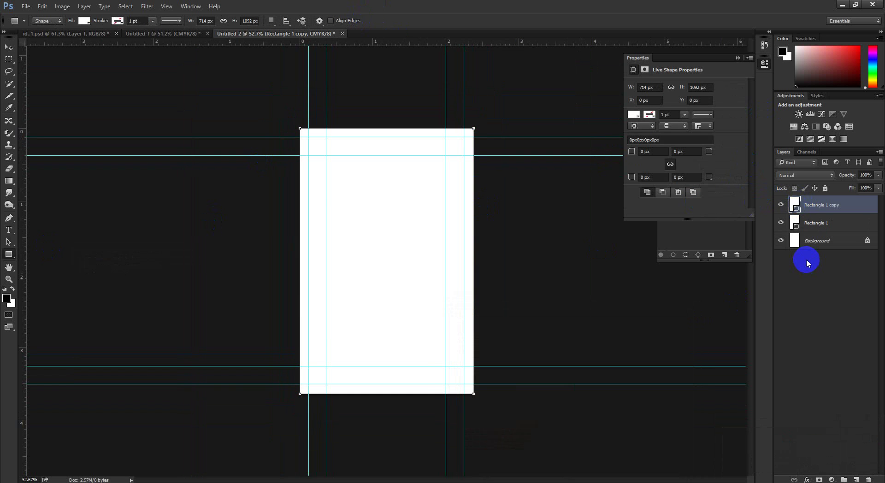
pyautogui.click(812, 223)
pyautogui.click(811, 210)
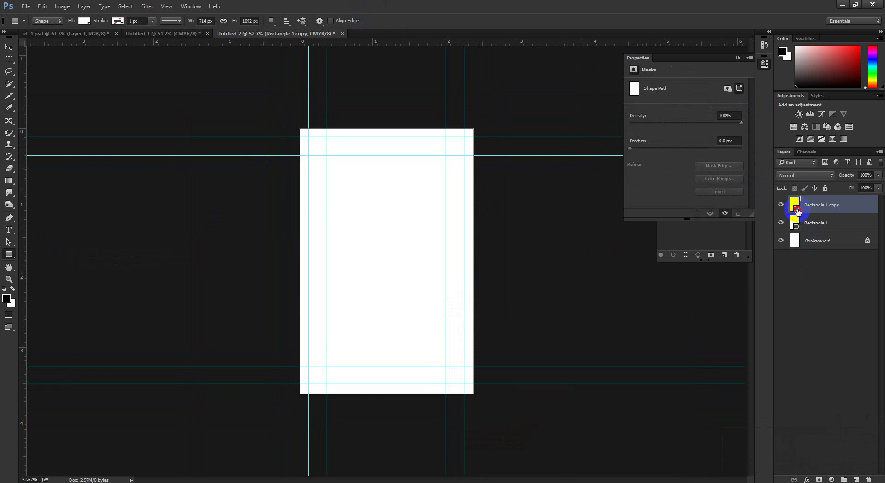
pyautogui.doubleClick(795, 207)
pyautogui.click(551, 333)
pyautogui.click(664, 326)
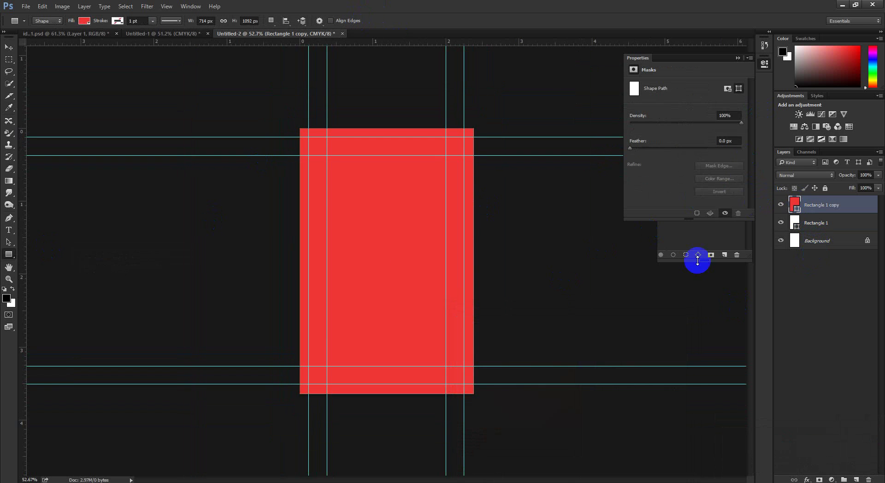
# Go back to the Google Meet call, admit another participant, and return to Photoshop.
pyautogui.click(100, 456)
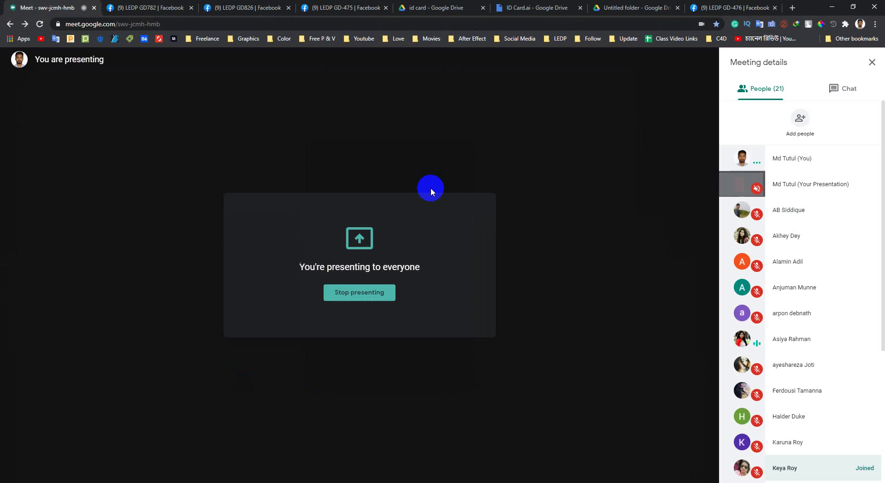
pyautogui.click(526, 295)
pyautogui.click(832, 7)
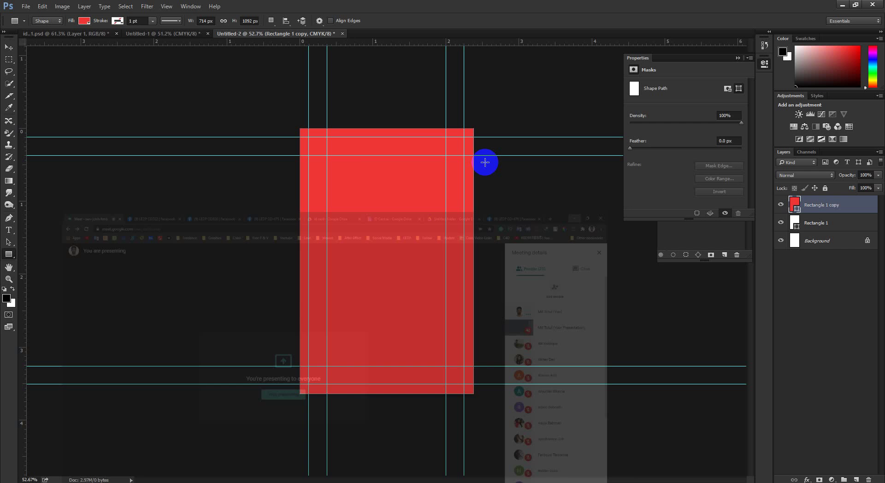
# Cut a 639 by 1017 px rectangle along the outer guides from Rectangle 1 copy using Exclude Overlapping Shapes, leaving a red bleed border.
pyautogui.click(820, 253)
pyautogui.click(815, 203)
pyautogui.click(271, 21)
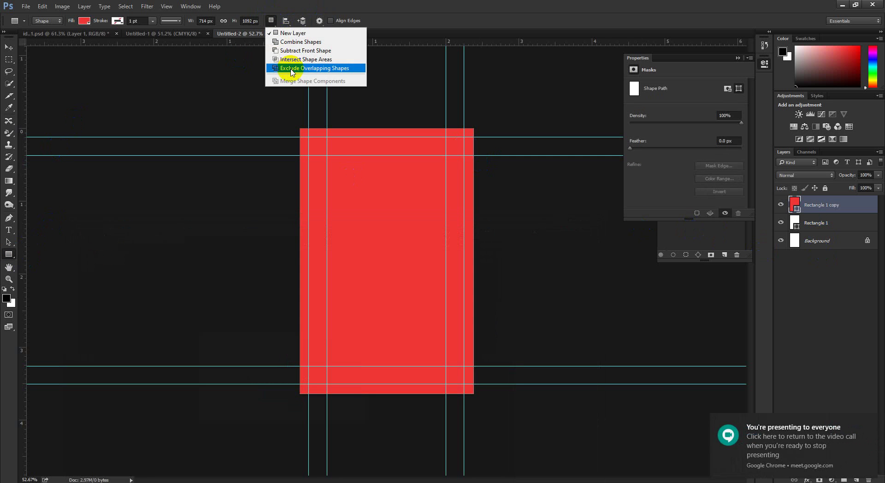
pyautogui.click(292, 65)
pyautogui.moveTo(308, 138); pyautogui.dragTo(463, 386)
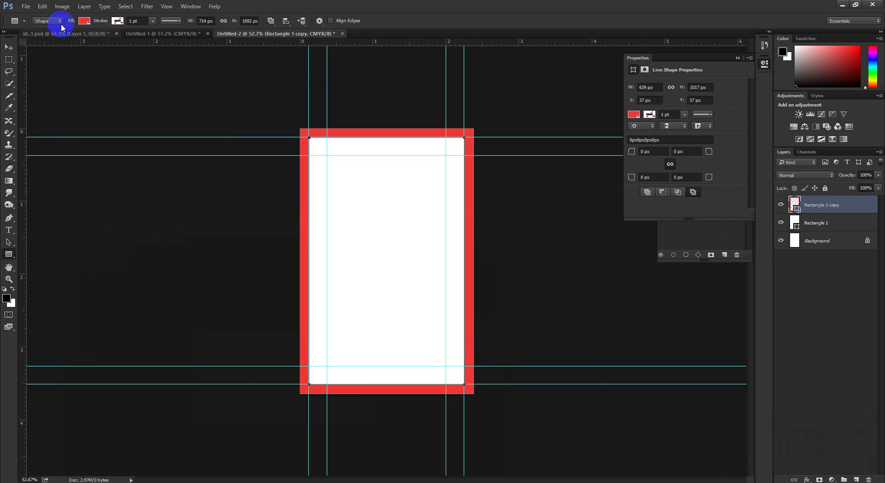
pyautogui.click(10, 47)
pyautogui.moveTo(486, 209); pyautogui.dragTo(469, 221)
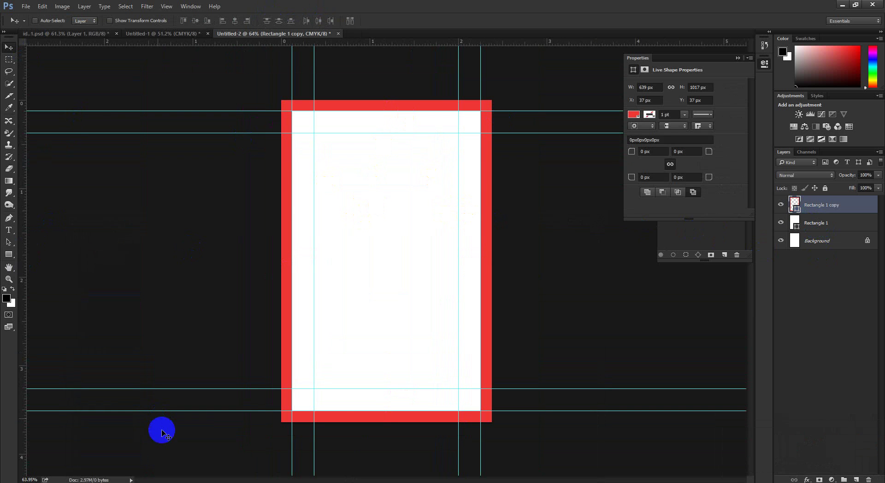
# Switch to the finished ID card document and show Layer 1 to view the reference design.
pyautogui.click(77, 37)
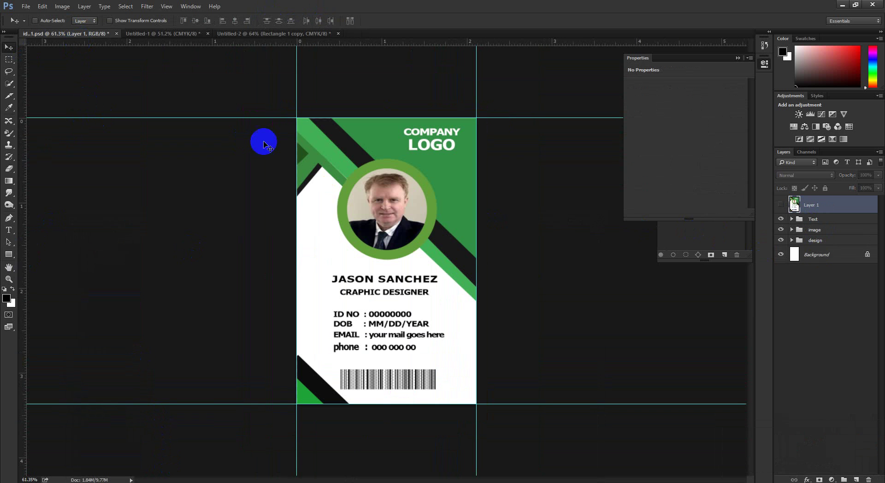
pyautogui.moveTo(469, 253)
pyautogui.mouseDown()
pyautogui.moveTo(440, 255)
pyautogui.moveTo(463, 263)
pyautogui.mouseUp()
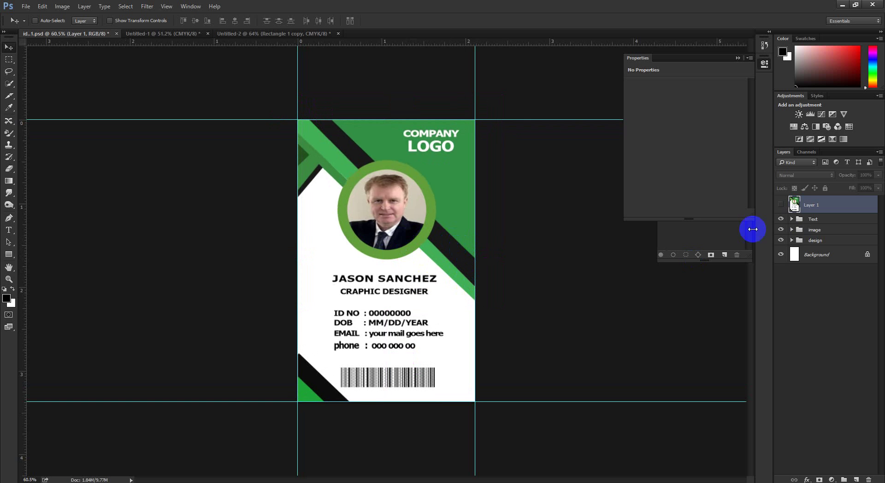
pyautogui.click(781, 205)
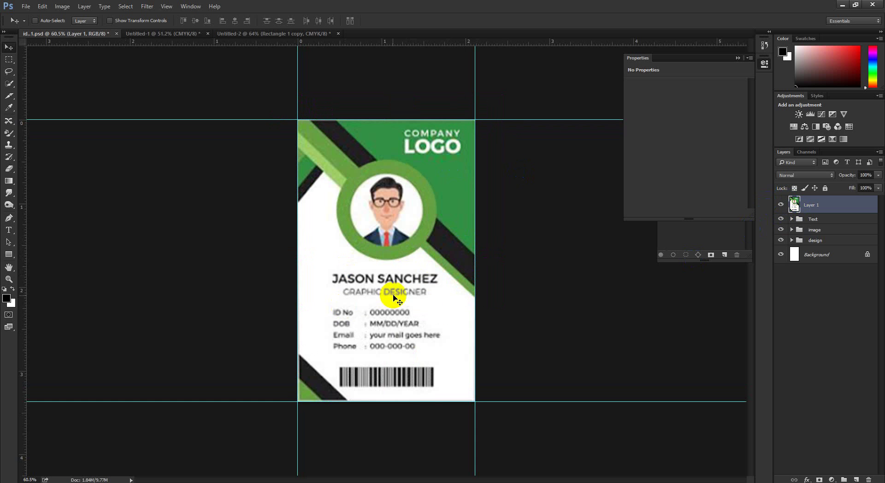
# Hide Layer 1 to reveal the recreated card design under the reference image.
pyautogui.click(781, 205)
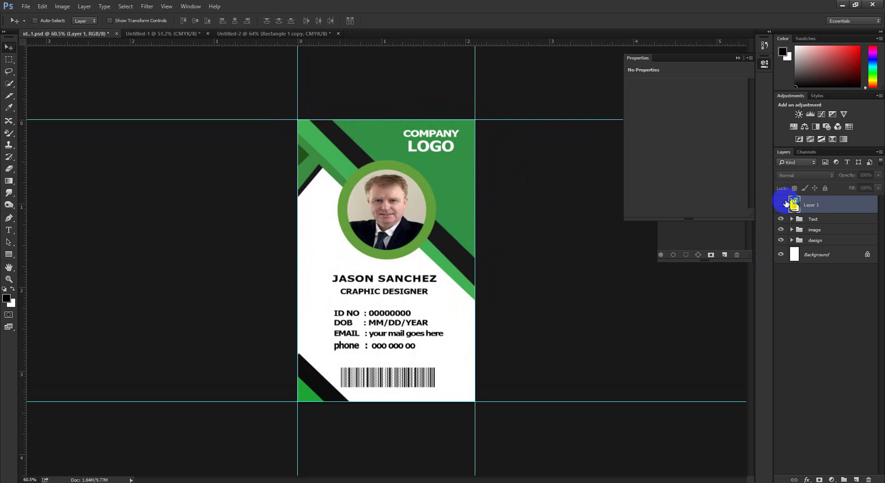
pyautogui.click(474, 299)
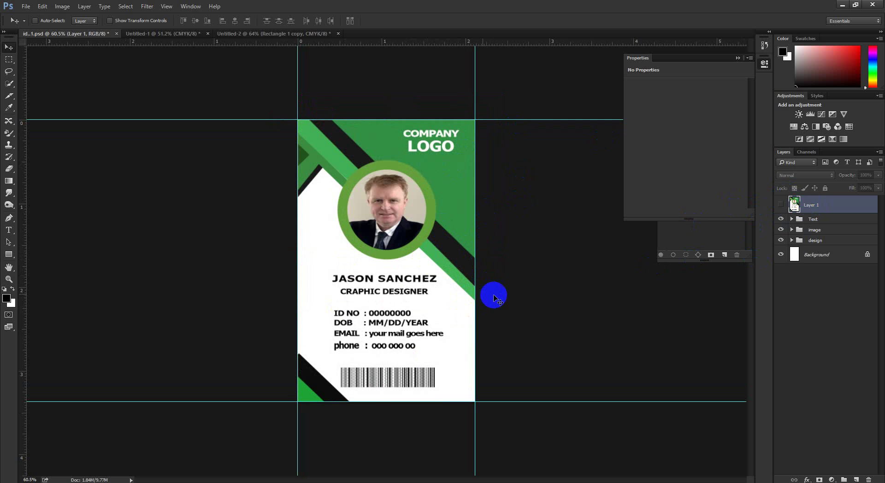
pyautogui.moveTo(410, 325); pyautogui.dragTo(439, 340)
# Select all of the cardholder name text and set its leading to Auto.
pyautogui.click(8, 231)
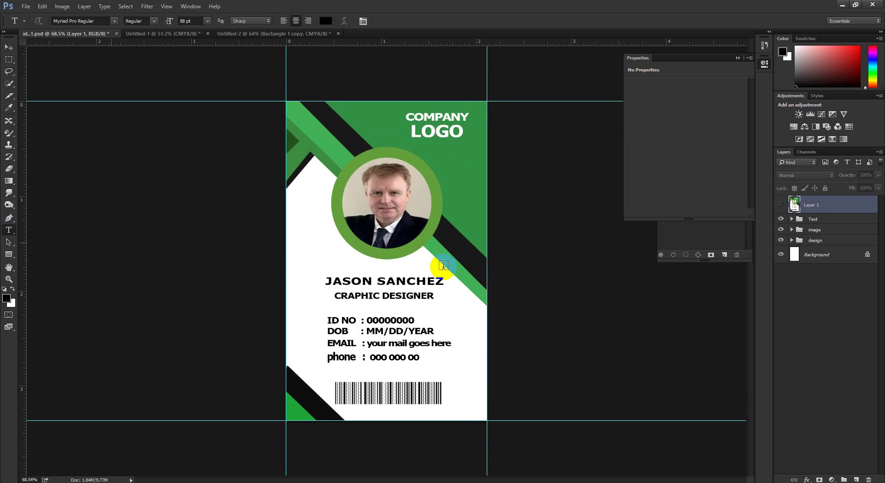
pyautogui.click(374, 283)
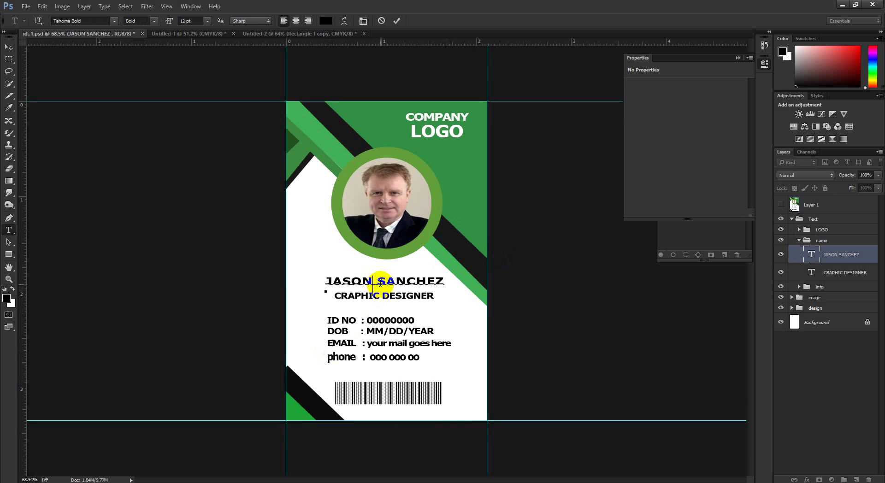
pyautogui.hotkey('ctrl', 'a')
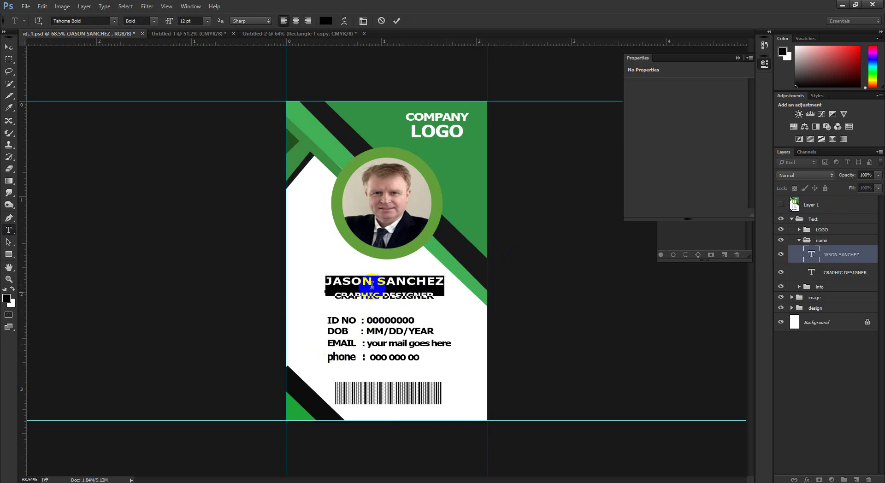
pyautogui.click(369, 282)
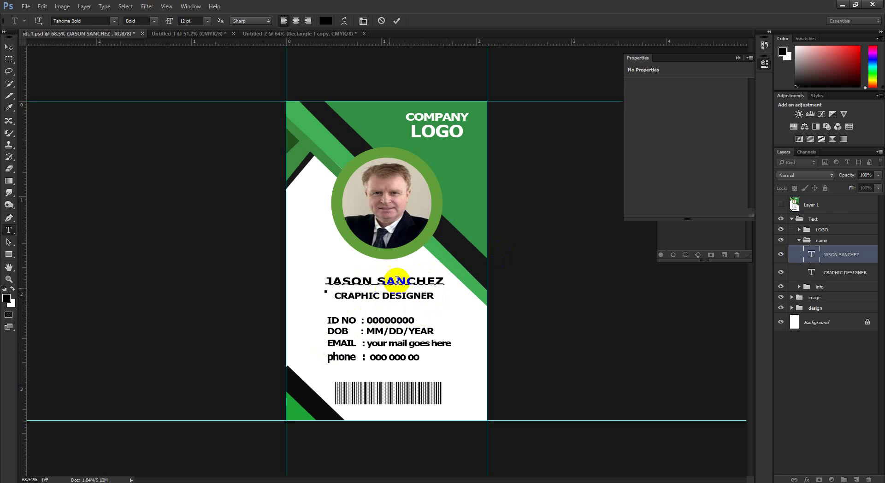
pyautogui.press('ctrl')
pyautogui.hotkey('ctrl', 'a')
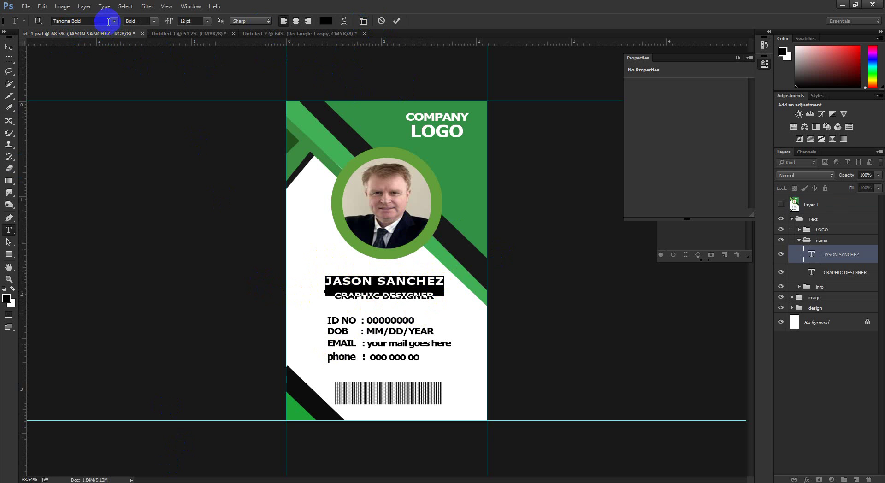
pyautogui.click(363, 20)
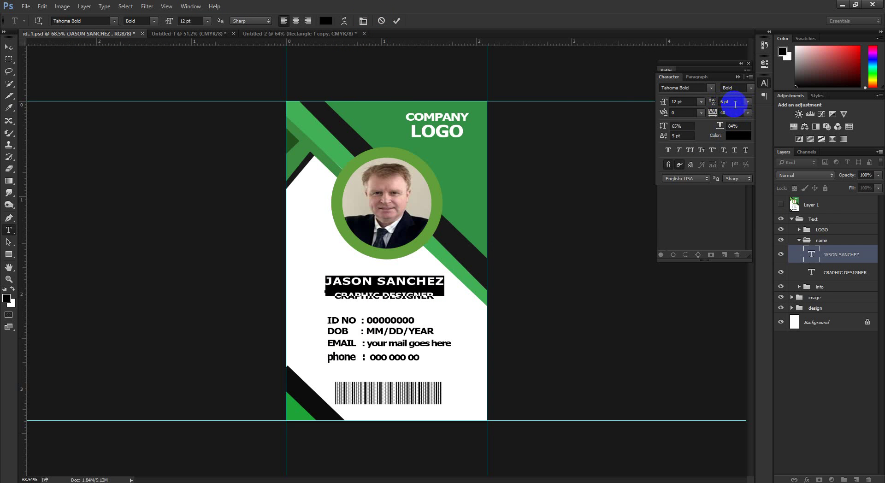
pyautogui.click(747, 103)
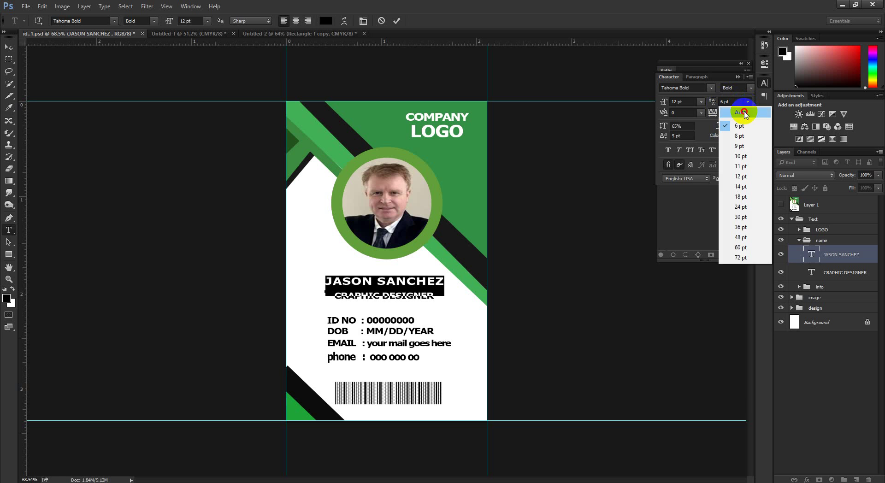
pyautogui.click(744, 113)
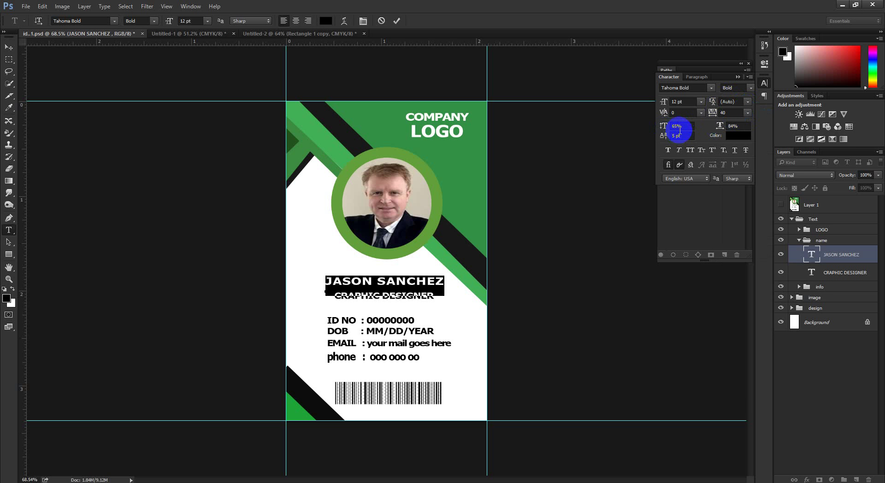
# Try a horizontal scale of 0% on the name text, undo it, and commit the text edit.
pyautogui.moveTo(679, 126); pyautogui.dragTo(654, 130)
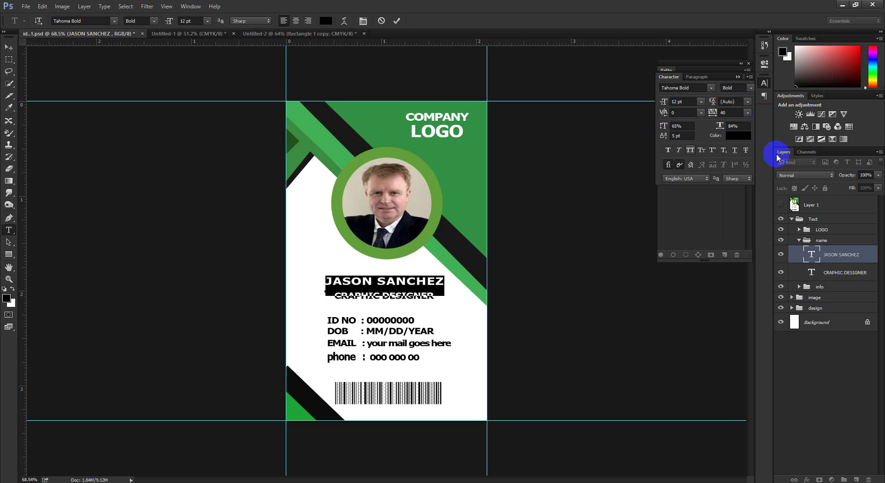
pyautogui.click(737, 127)
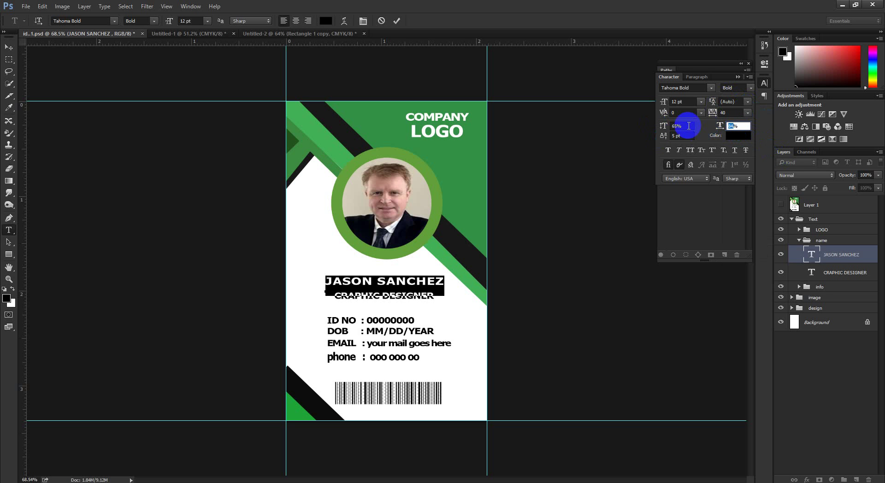
pyautogui.write('0')
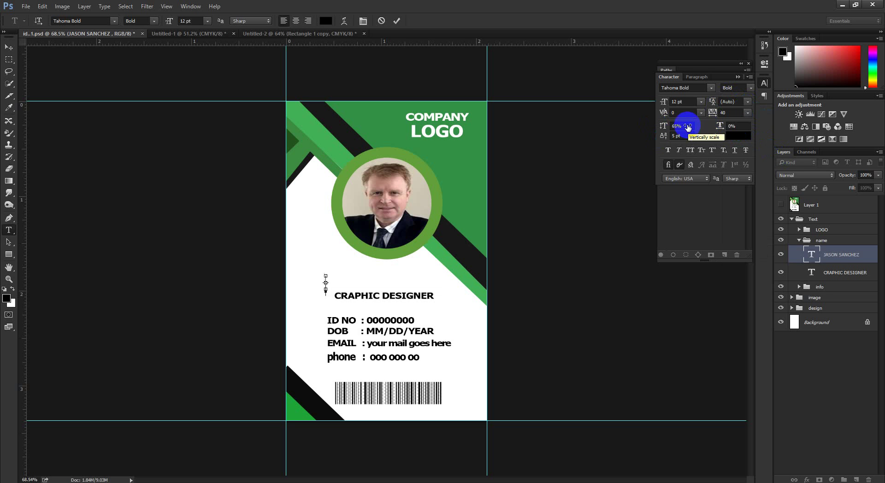
pyautogui.hotkey('ctrl', 'z')
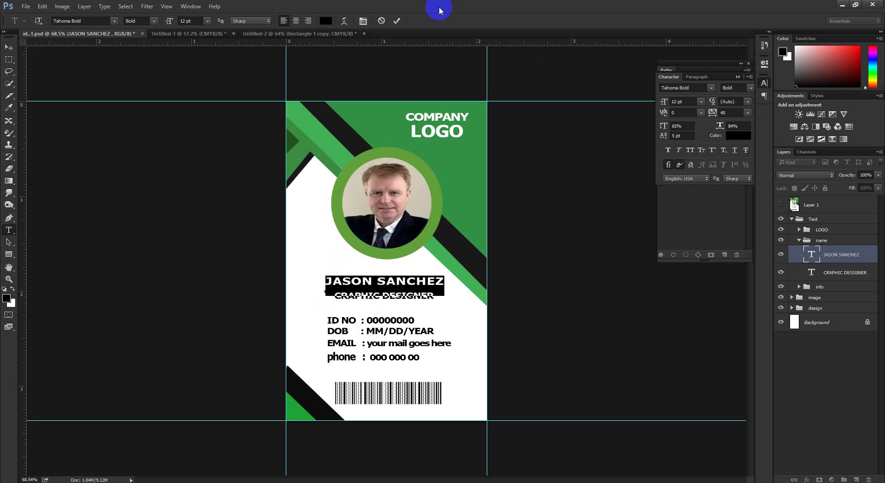
pyautogui.click(396, 21)
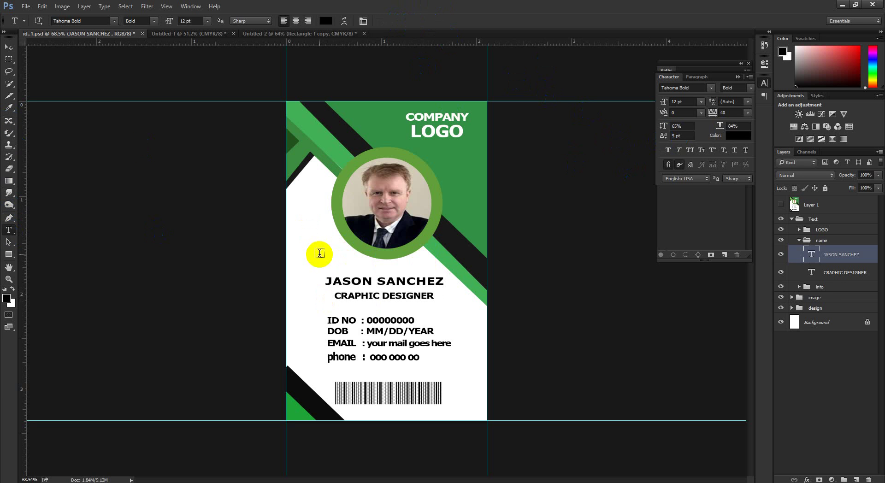
# Start a new text layer above the existing name with reset character settings and Montserrat Bold, and enter the cardholder's name.
pyautogui.click(319, 254)
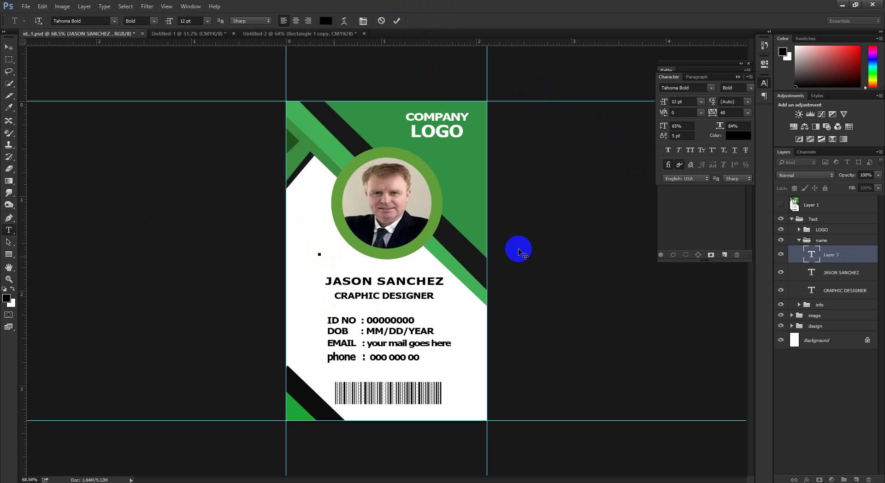
pyautogui.click(748, 77)
pyautogui.click(774, 236)
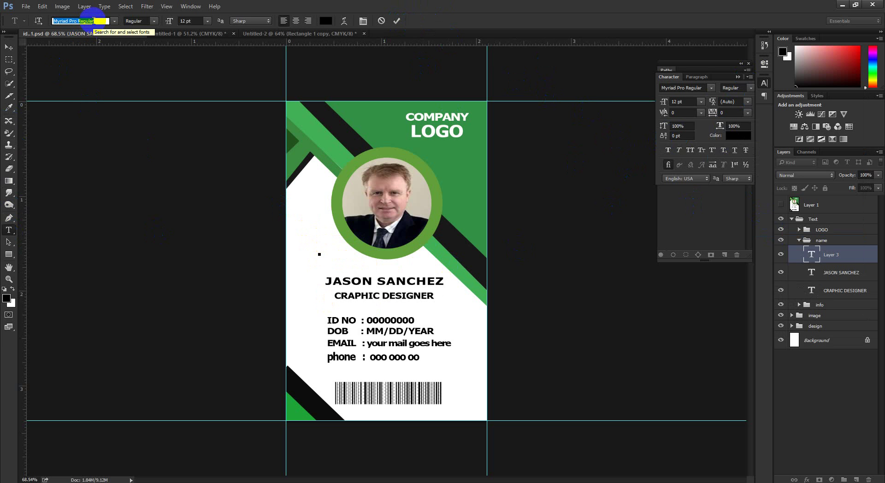
pyautogui.write('mon')
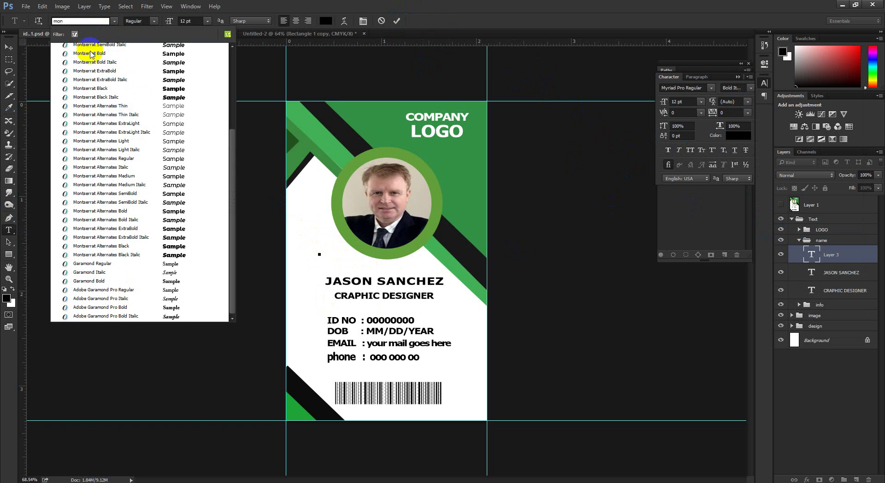
pyautogui.click(90, 55)
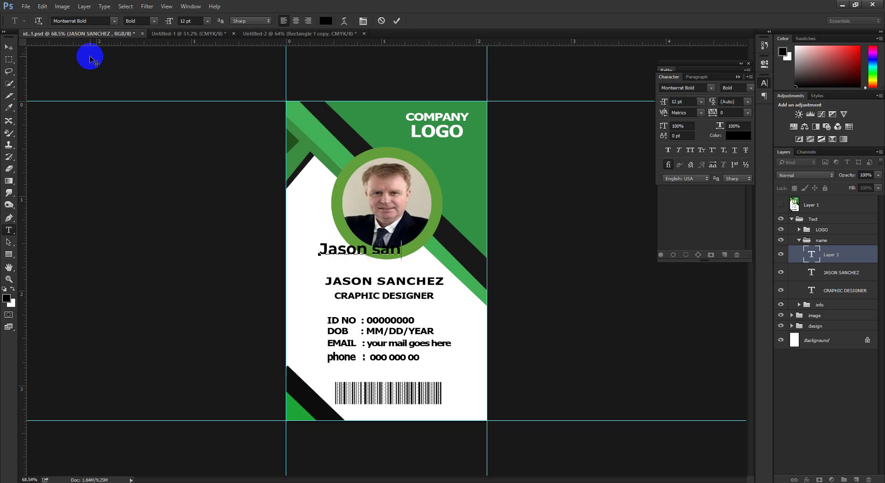
# Center-align the new name text, apply All Caps, and commit it.
pyautogui.hotkey('ctrl', 'a')
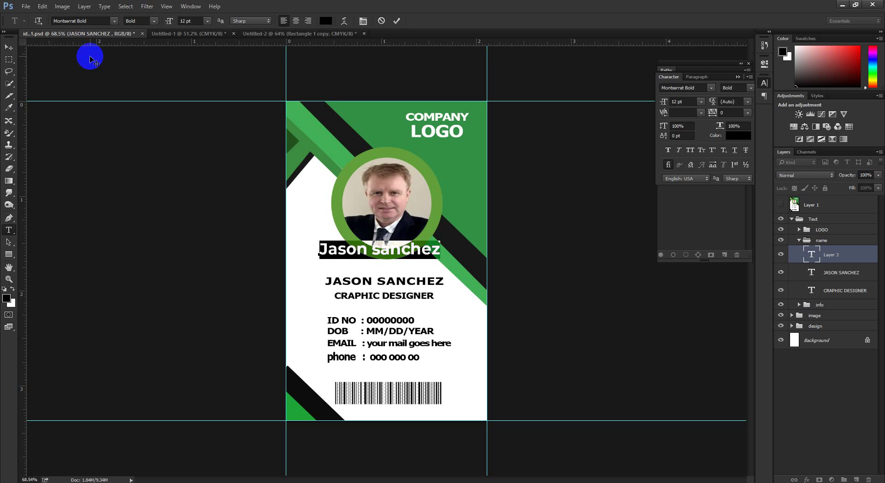
pyautogui.click(296, 20)
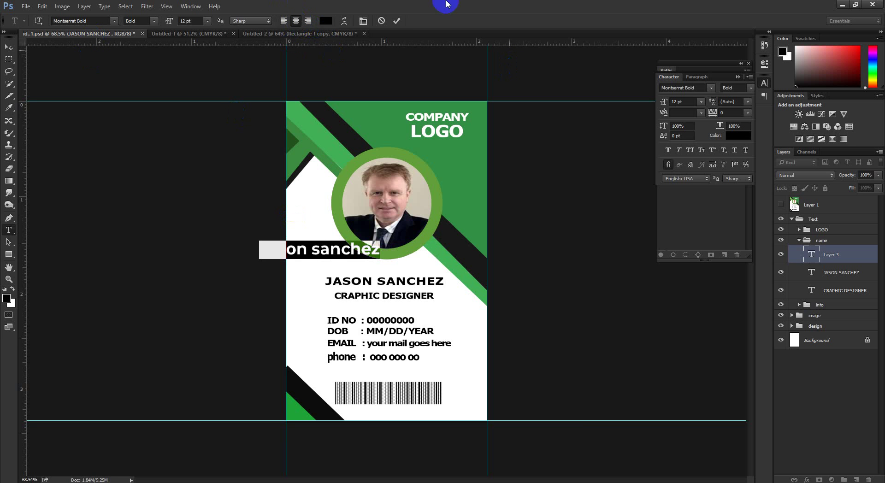
pyautogui.click(690, 151)
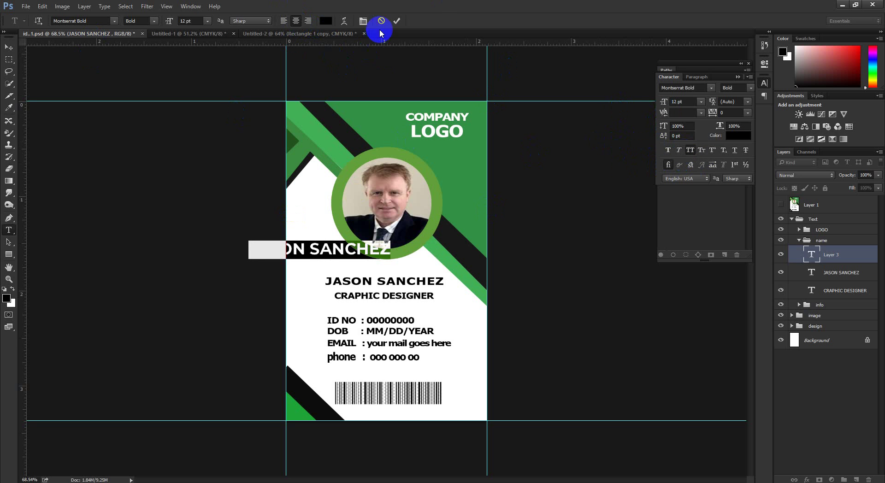
pyautogui.click(396, 21)
# Move the new name text to the card's center below the photo and delete the old Tahoma name layer.
pyautogui.click(8, 48)
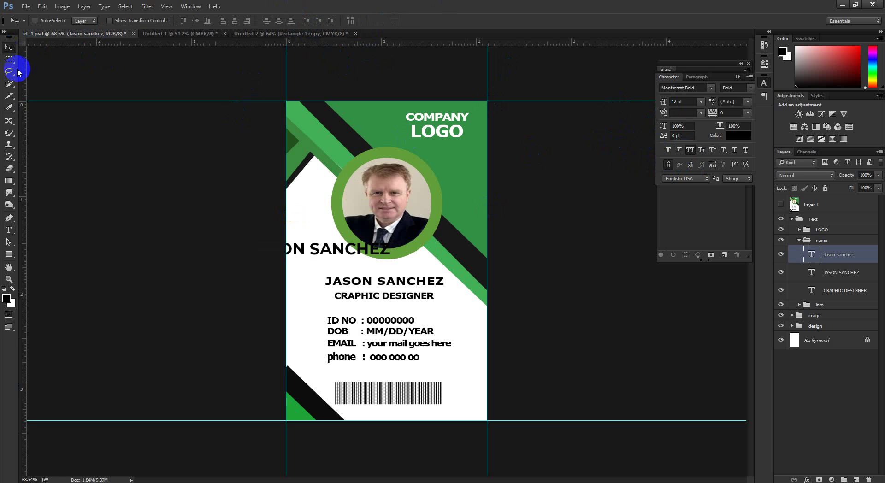
pyautogui.moveTo(367, 248); pyautogui.dragTo(436, 302)
pyautogui.keyDown('ctrl'); pyautogui.click(400, 295); pyautogui.keyUp('ctrl')
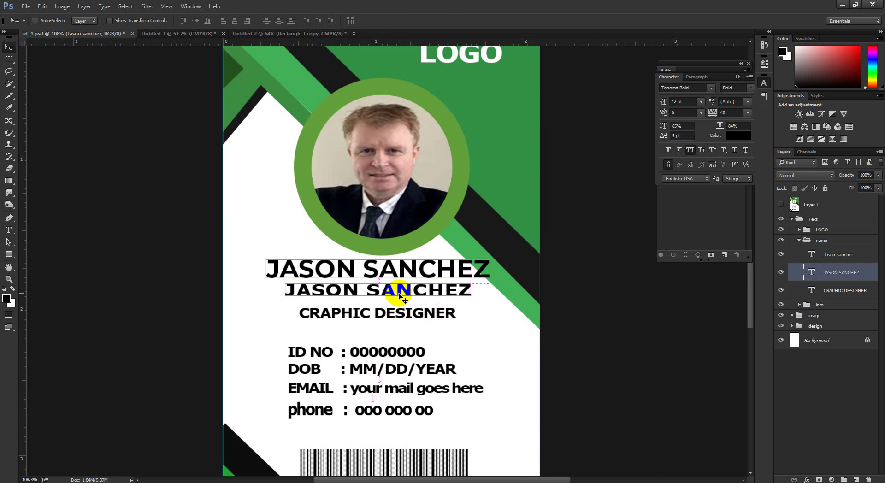
pyautogui.press('Delete')
# Set the name's font size to 10 pt and move the name down to just above the job title.
pyautogui.moveTo(446, 300); pyautogui.dragTo(430, 307)
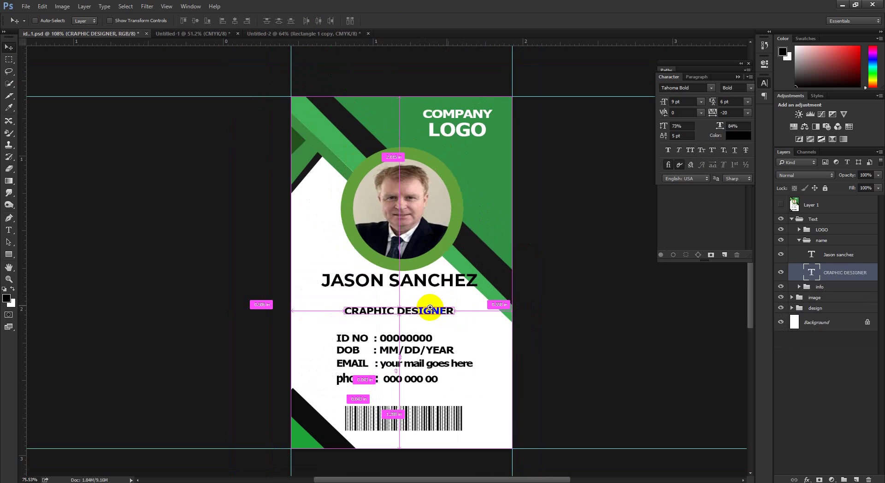
pyautogui.press('t')
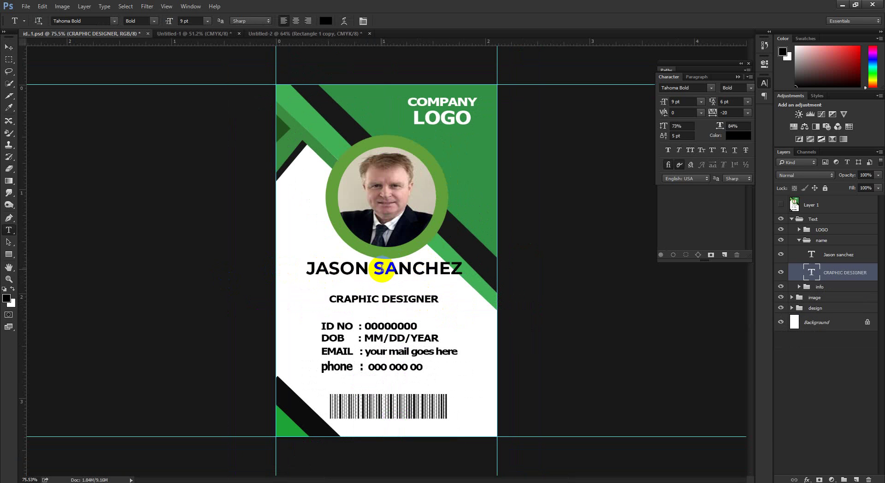
pyautogui.tripleClick(381, 269)
pyautogui.moveTo(679, 103); pyautogui.dragTo(651, 104)
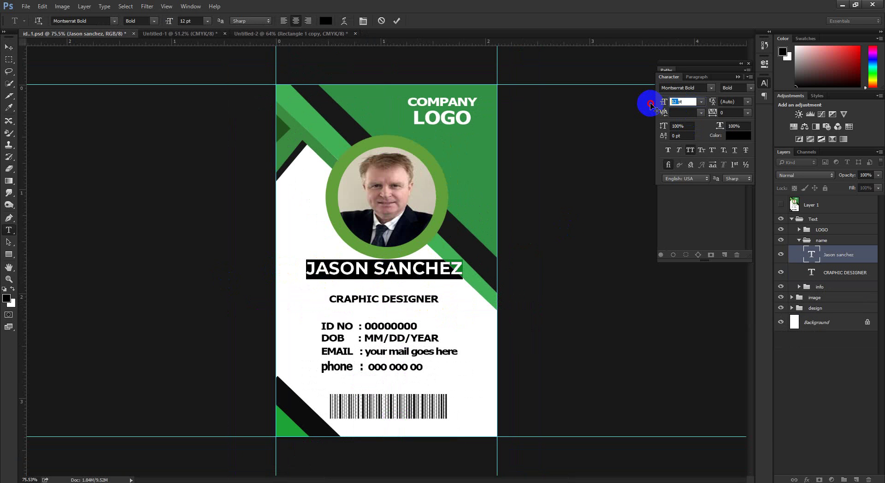
pyautogui.write('10')
pyautogui.press('Return')
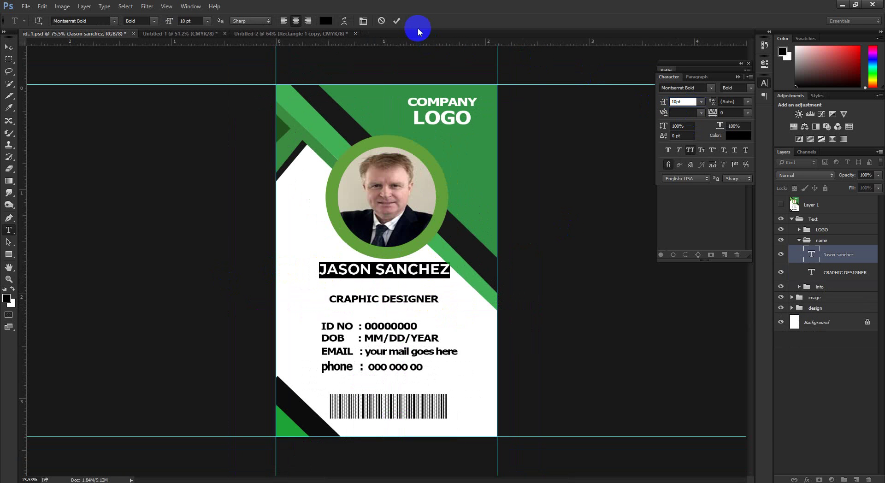
pyautogui.click(398, 20)
pyautogui.click(8, 47)
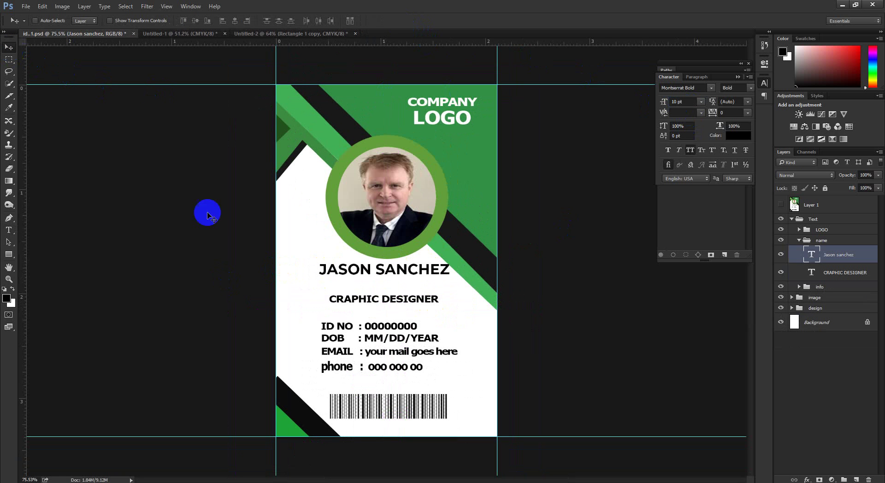
pyautogui.moveTo(389, 277); pyautogui.dragTo(357, 293)
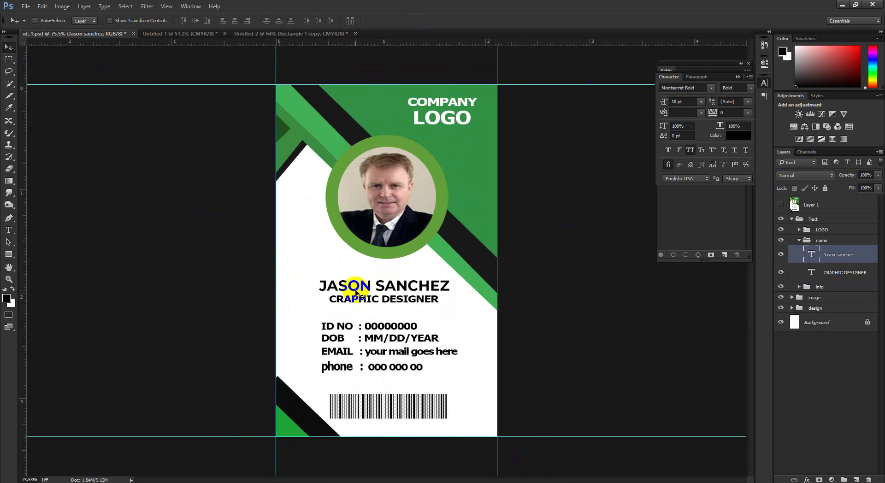
# Check the job title's character settings, leave the text edit, and delete the CRAPHIC DESIGNER text layer.
pyautogui.press('t')
pyautogui.click(372, 301)
pyautogui.hotkey('ctrl', 'a')
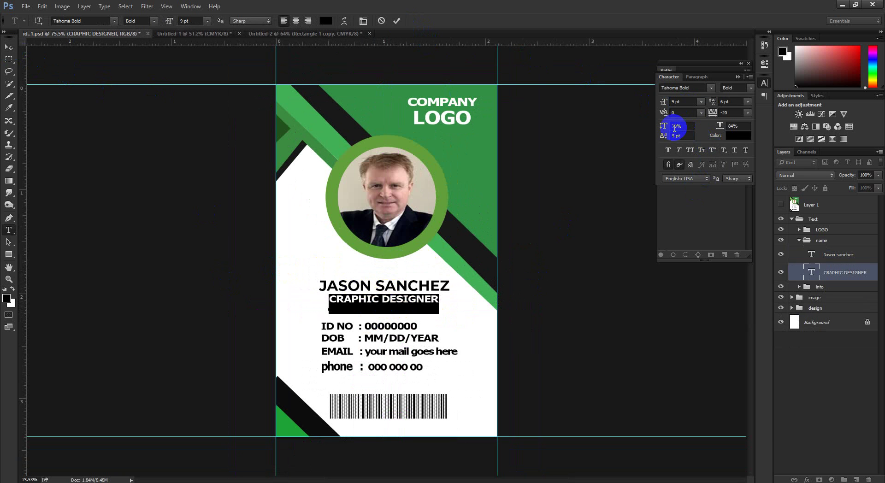
pyautogui.click(732, 126)
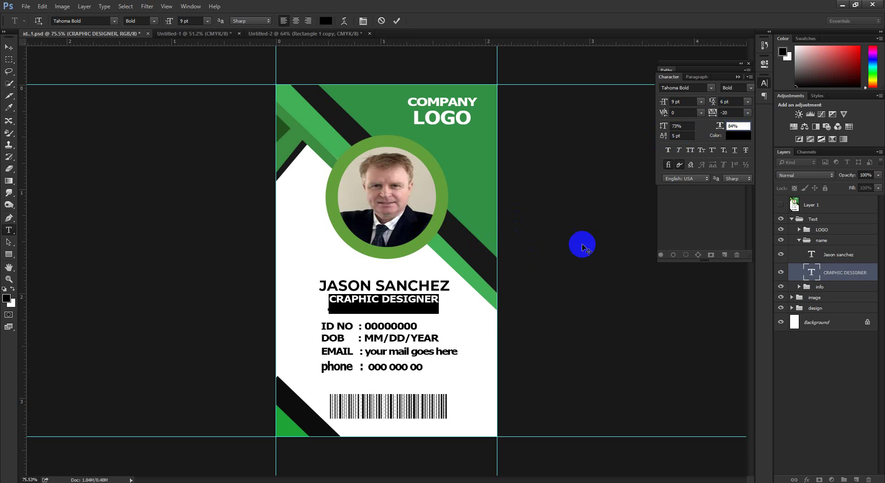
pyautogui.click(396, 21)
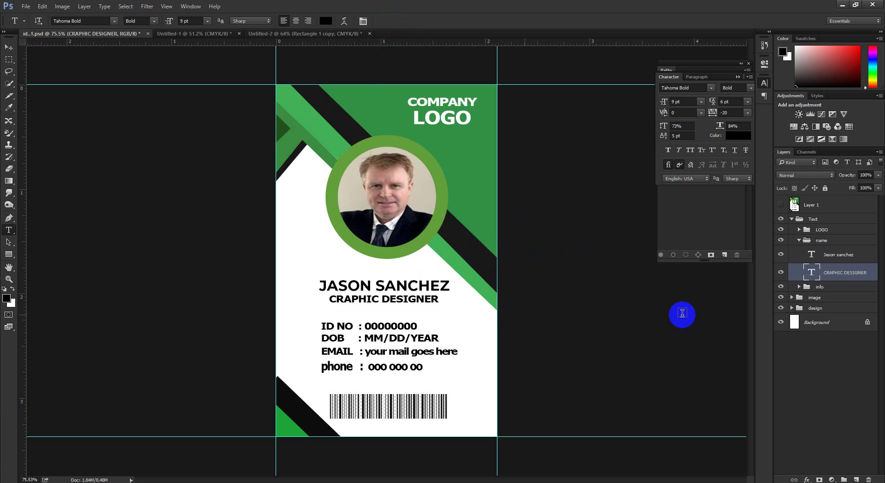
pyautogui.press('Delete')
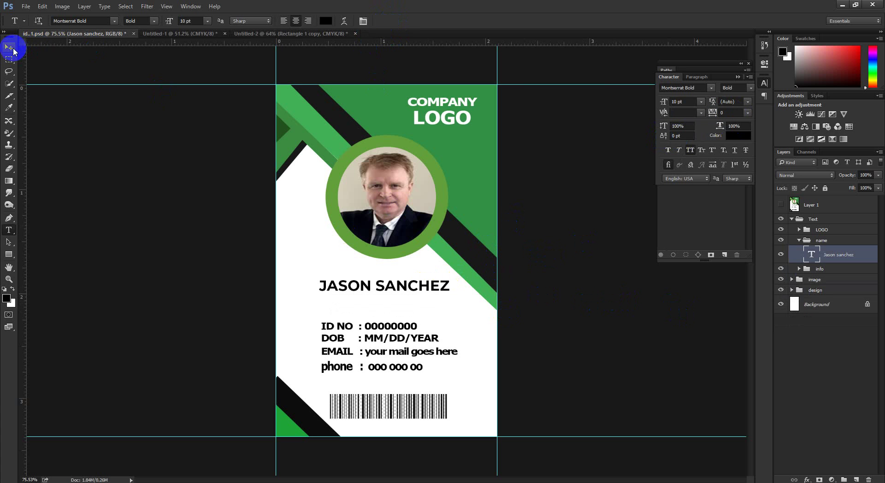
# Duplicate the name text directly below itself in the job title's place and activate the Type tool.
pyautogui.click(9, 47)
pyautogui.moveTo(395, 291)
pyautogui.mouseDown()
pyautogui.moveTo(399, 301)
pyautogui.moveTo(388, 303)
pyautogui.mouseUp()
pyautogui.press('t')
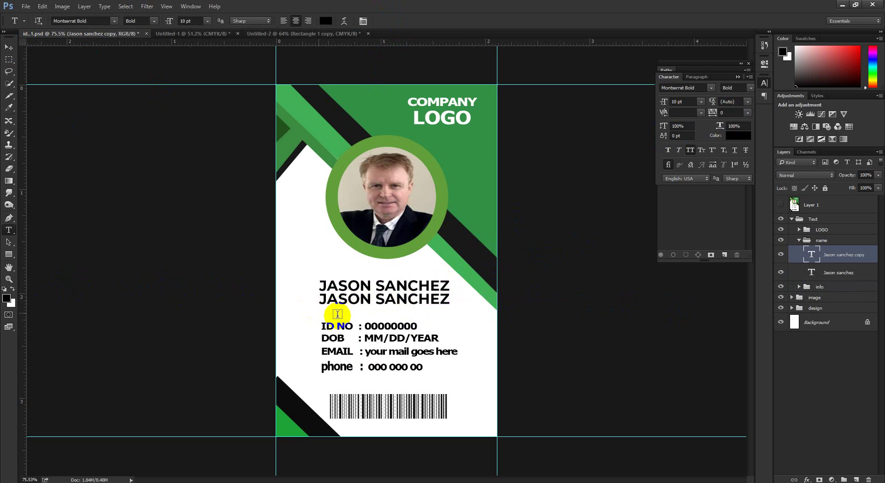
# Set the duplicated name text below the name to Montserrat Regular at 7 pt.
pyautogui.hotkey('ctrl', 'a')
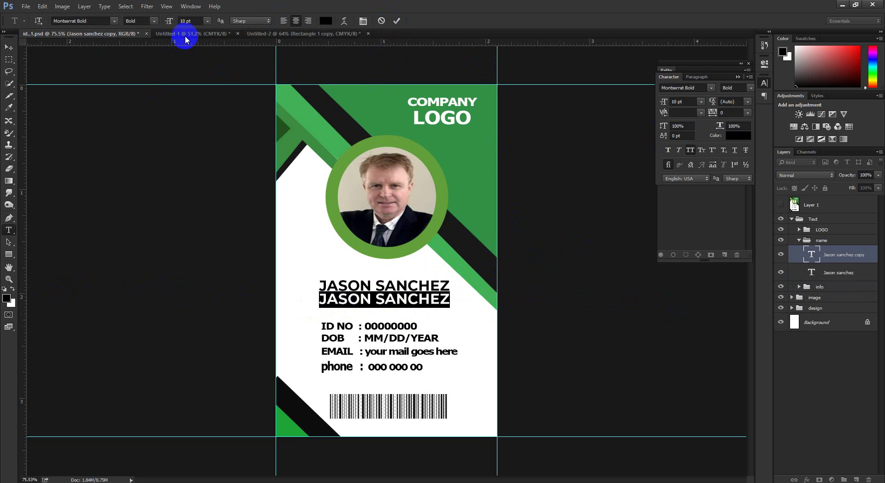
pyautogui.click(153, 25)
pyautogui.click(153, 75)
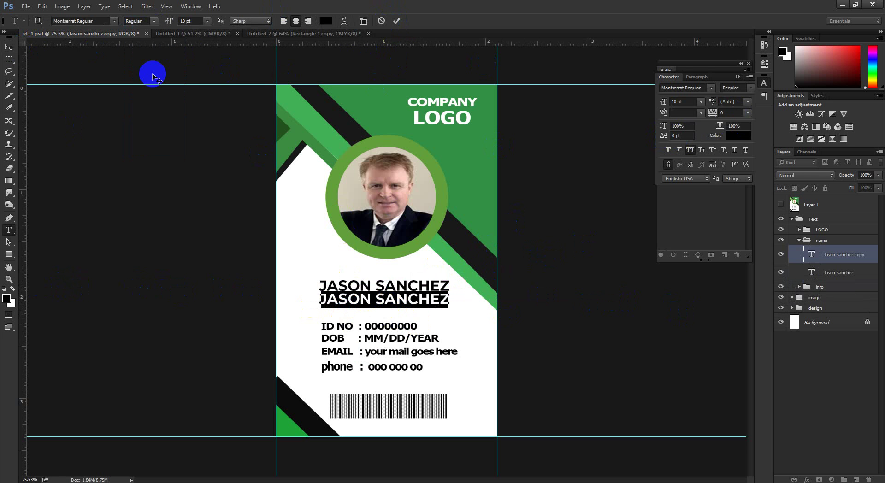
pyautogui.moveTo(678, 102); pyautogui.dragTo(652, 102)
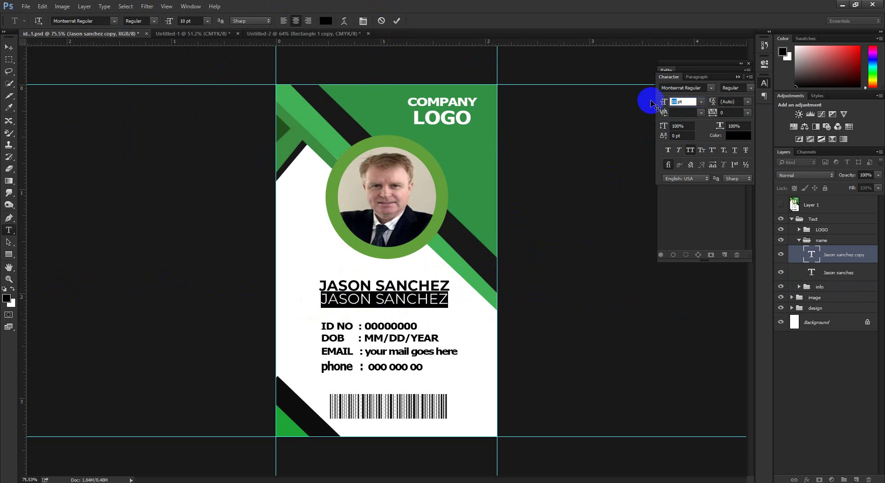
pyautogui.write('6')
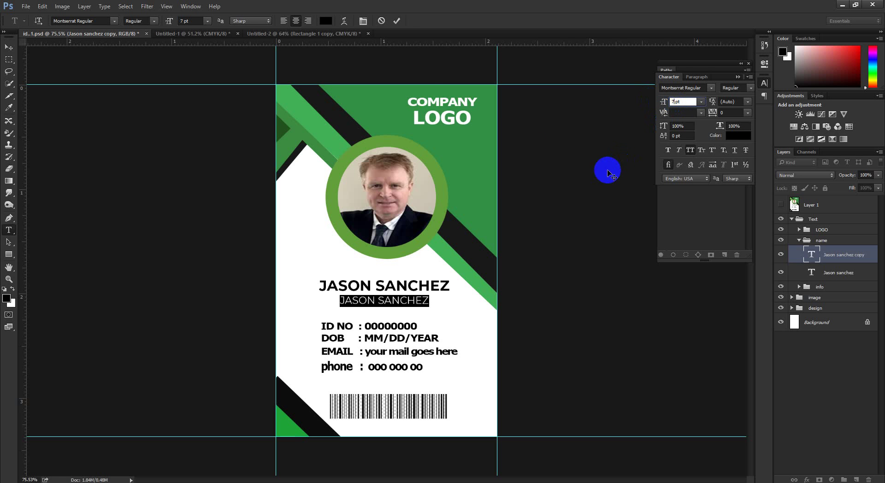
pyautogui.click(397, 22)
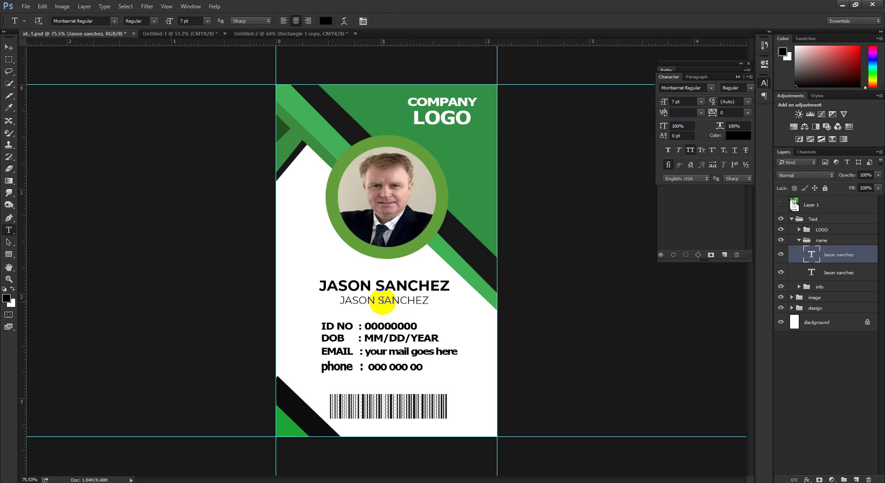
# Replace the duplicated text's wording with the job title "Graphic Desiner".
pyautogui.click(383, 301)
pyautogui.hotkey('ctrl', 'a')
pyautogui.click(384, 301)
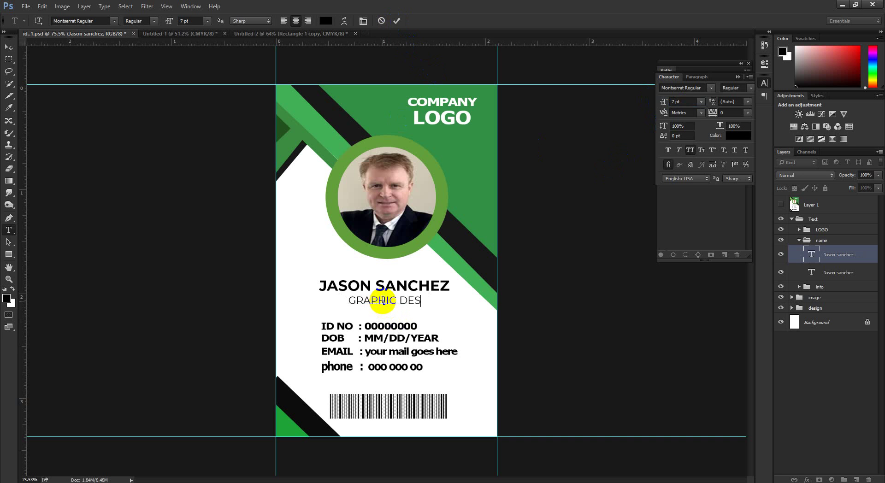
pyautogui.write('R')
pyautogui.click(396, 21)
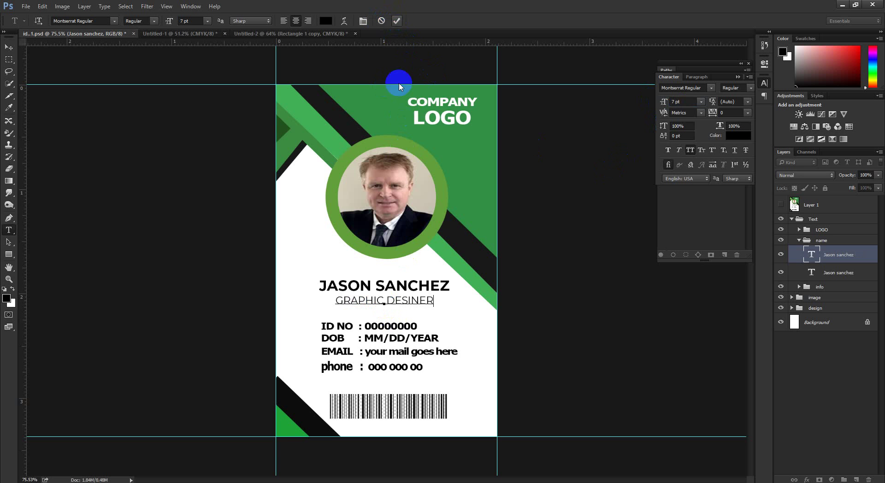
pyautogui.moveTo(455, 298); pyautogui.dragTo(402, 310)
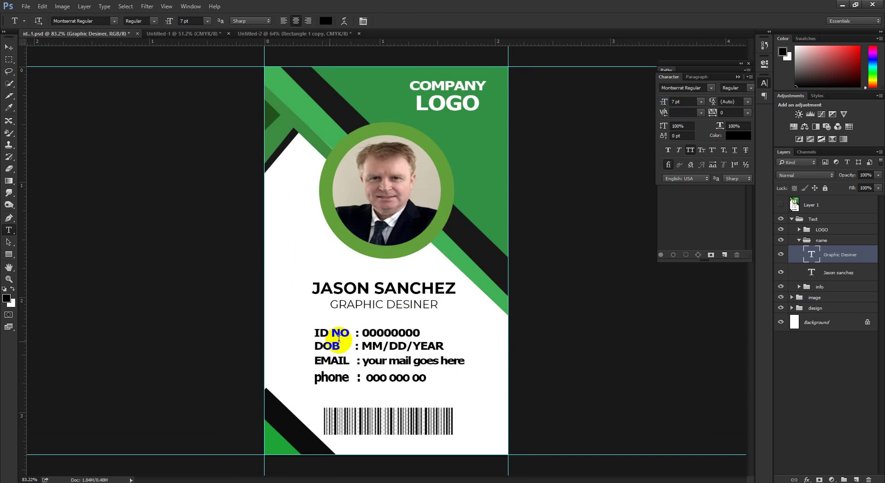
# Check the character settings of the ID NO line and leave the text edit without changes.
pyautogui.click(386, 335)
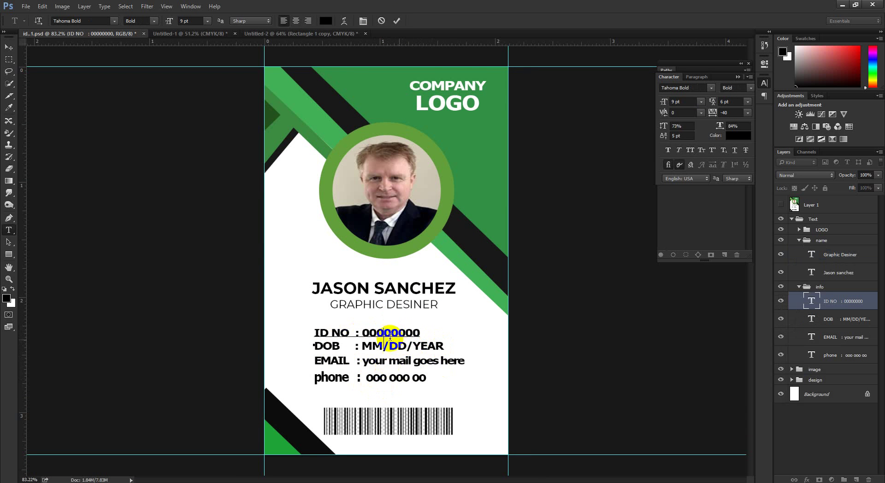
pyautogui.click(382, 23)
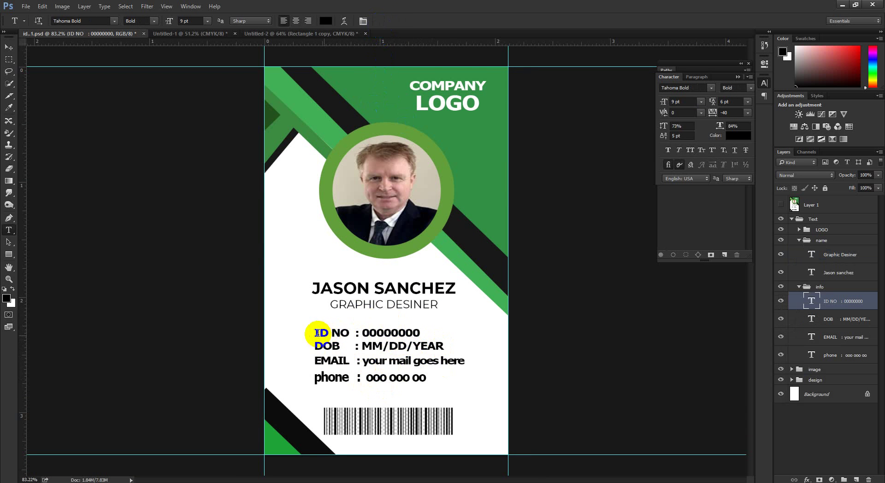
pyautogui.click(321, 335)
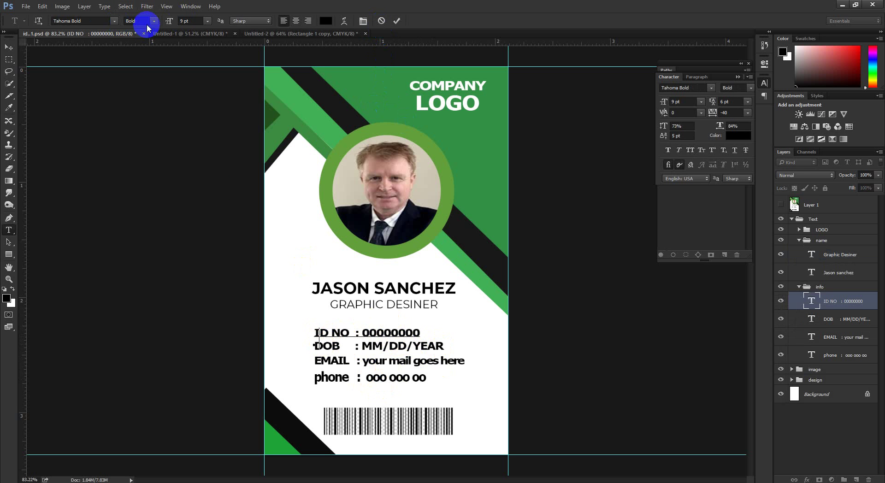
pyautogui.click(387, 76)
pyautogui.scroll(-2, 415, 355)
pyautogui.scroll(3, 450, 367)
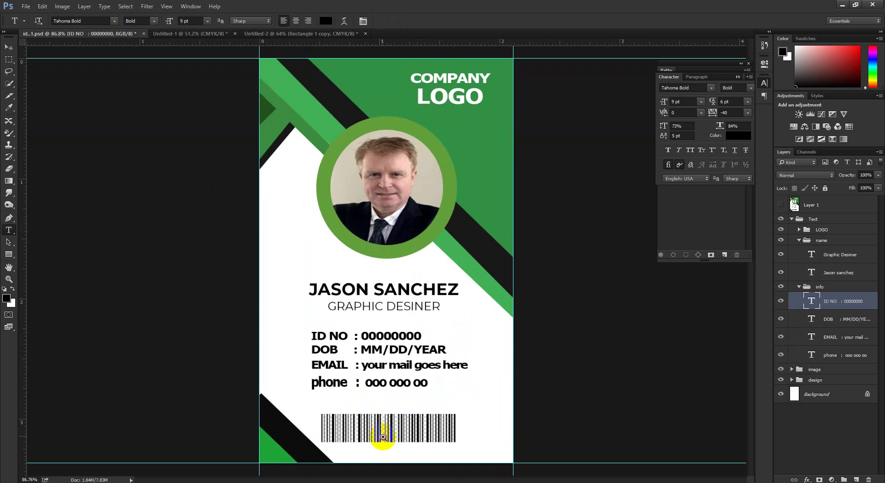
# Select the barcode layer on the card, view its smart object contents, and close them.
pyautogui.moveTo(384, 437); pyautogui.dragTo(439, 397)
pyautogui.moveTo(422, 439); pyautogui.dragTo(402, 252)
pyautogui.scroll(2, 401, 252)
pyautogui.scroll(-4, 409, 251)
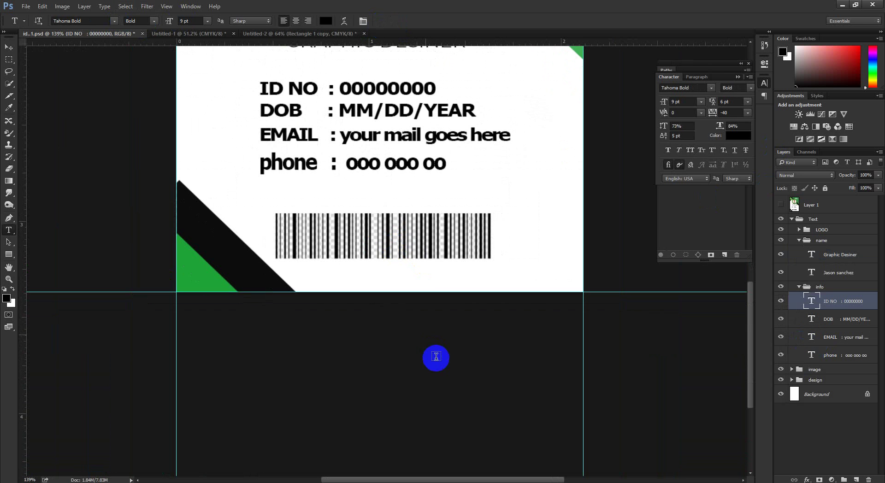
pyautogui.click(10, 47)
pyautogui.keyDown('ctrl'); pyautogui.click(350, 223); pyautogui.keyUp('ctrl')
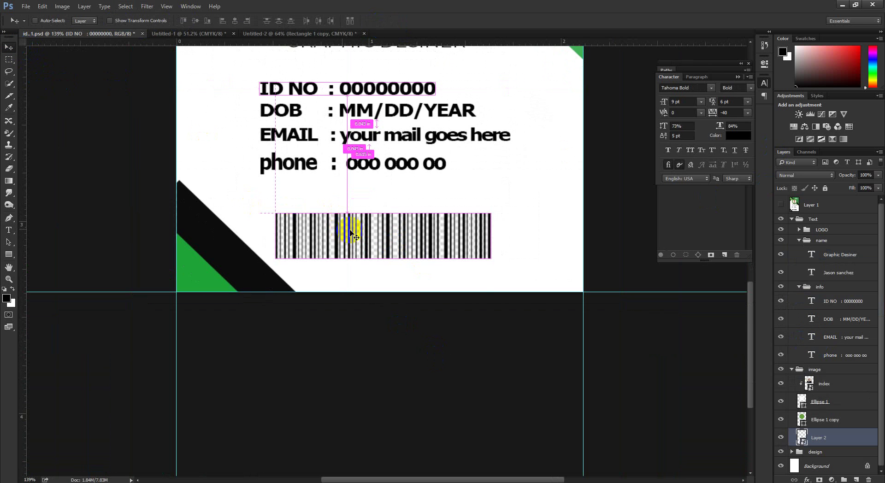
pyautogui.click(803, 439)
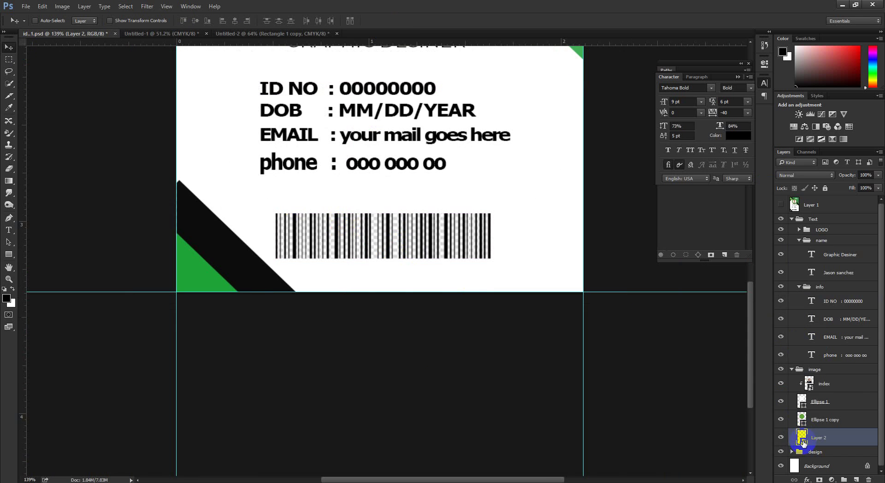
pyautogui.doubleClick(802, 440)
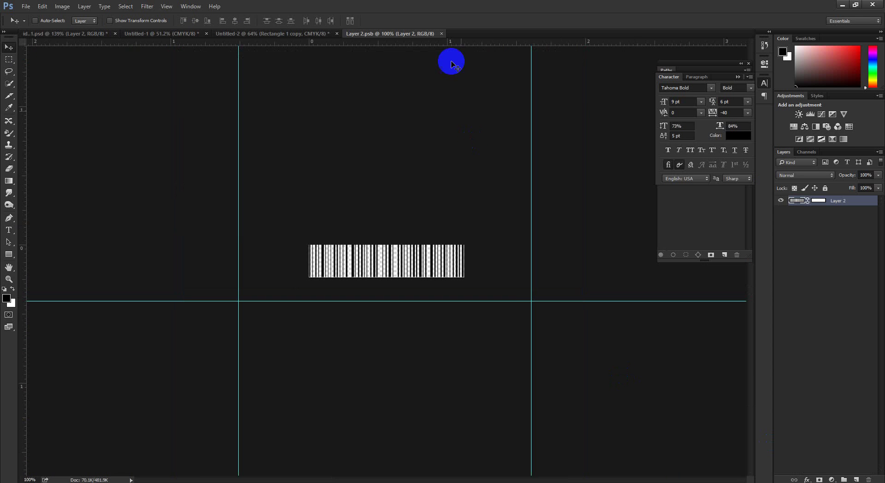
pyautogui.click(442, 33)
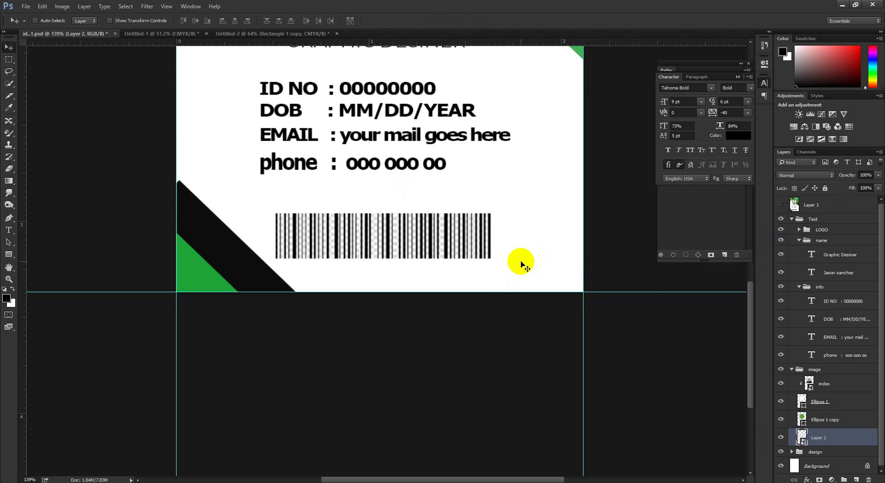
# Examine the barcode's quality up close, both on the card and inside its smart object, and close the smart object.
pyautogui.moveTo(506, 278)
pyautogui.mouseDown()
pyautogui.moveTo(475, 277)
pyautogui.moveTo(492, 279)
pyautogui.mouseUp()
pyautogui.moveTo(446, 256); pyautogui.dragTo(442, 291)
pyautogui.scroll(-2, 442, 291)
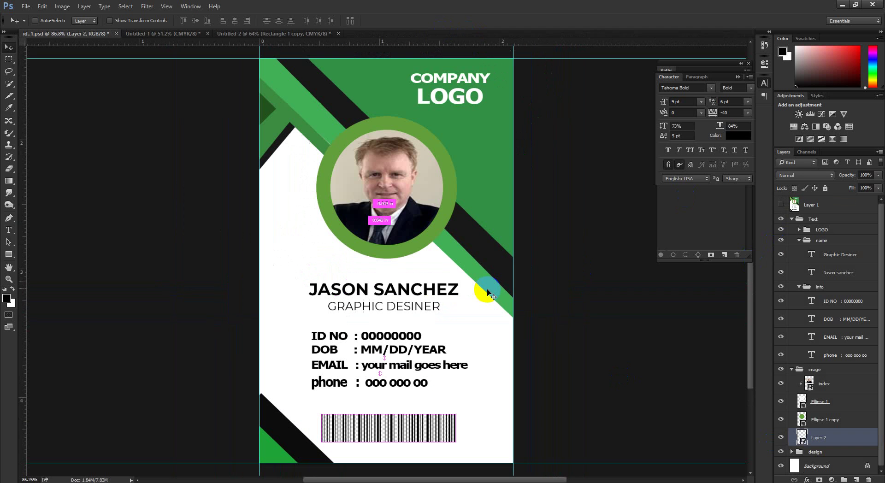
pyautogui.moveTo(398, 423); pyautogui.dragTo(429, 345)
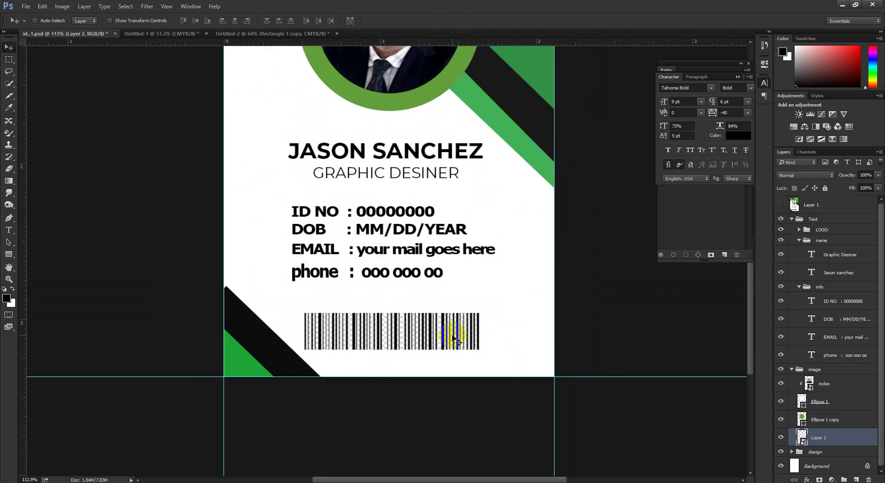
pyautogui.click(531, 389)
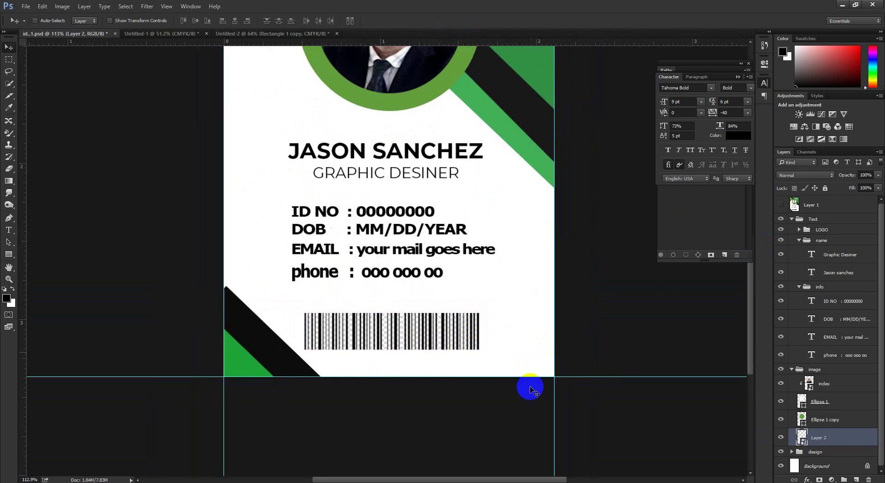
pyautogui.doubleClick(802, 440)
pyautogui.hotkey('ctrl', 'space')
pyautogui.moveTo(386, 263)
pyautogui.mouseDown()
pyautogui.moveTo(469, 316)
pyautogui.moveTo(419, 290)
pyautogui.moveTo(396, 253)
pyautogui.mouseUp()
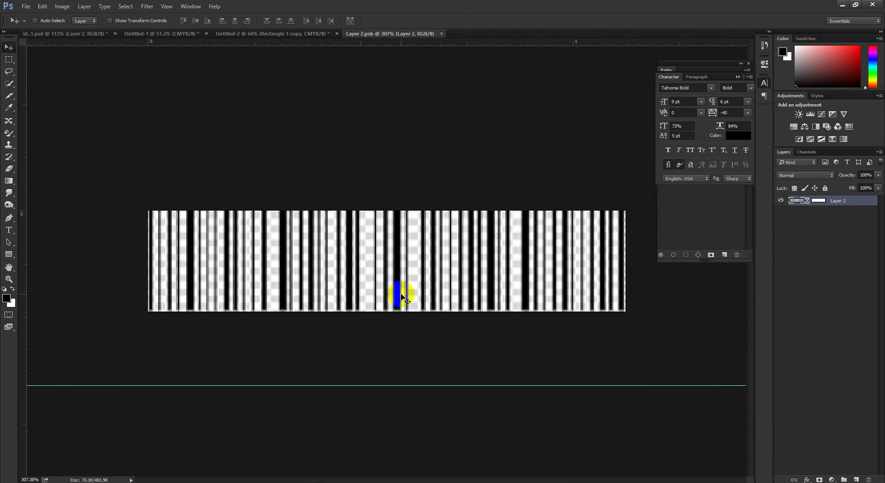
pyautogui.click(444, 33)
pyautogui.hotkey('ctrl', 'space')
pyautogui.moveTo(392, 336); pyautogui.dragTo(411, 337)
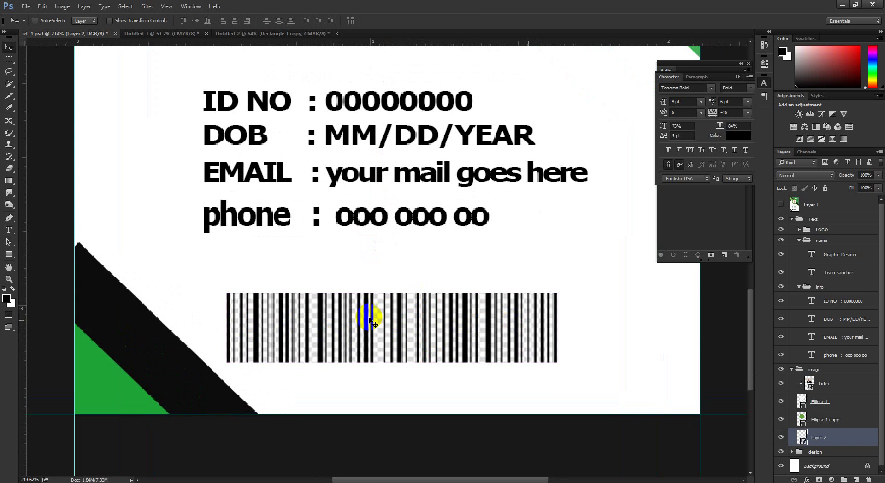
pyautogui.scroll(-4, 325, 320)
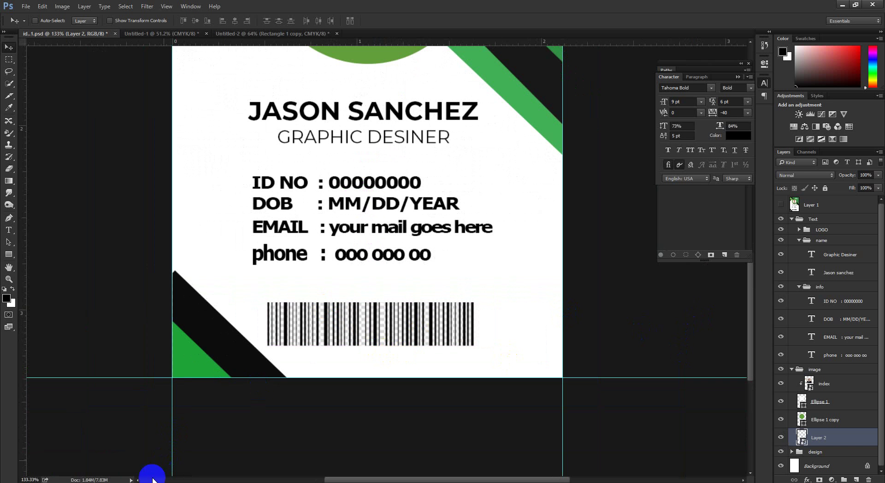
# Switch to Chrome, open the bookmarked Flaticon site in a new tab, and search its icons for barcode.
pyautogui.moveTo(151, 479)
pyautogui.click(109, 444)
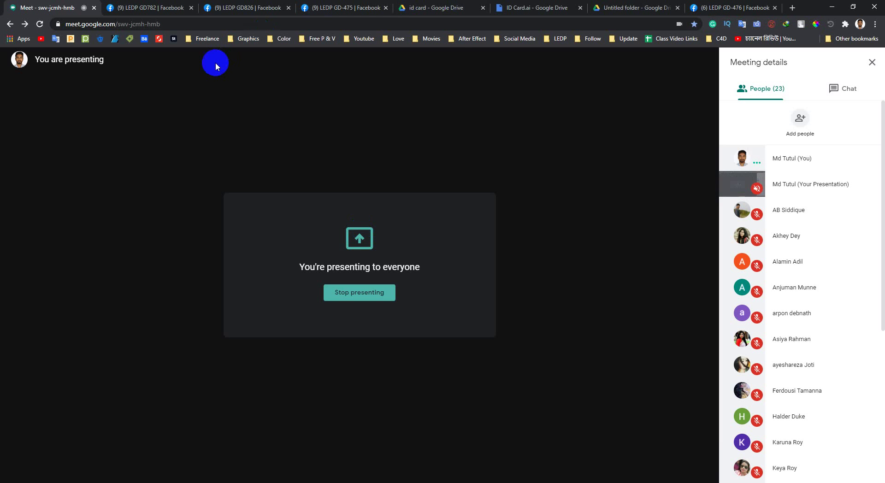
pyautogui.click(268, 40)
pyautogui.moveTo(248, 39)
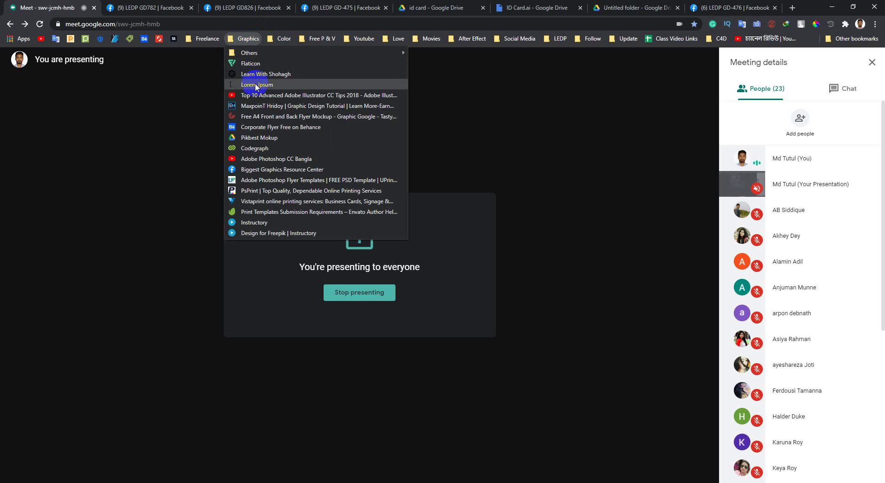
pyautogui.middleClick(253, 65)
pyautogui.click(716, 7)
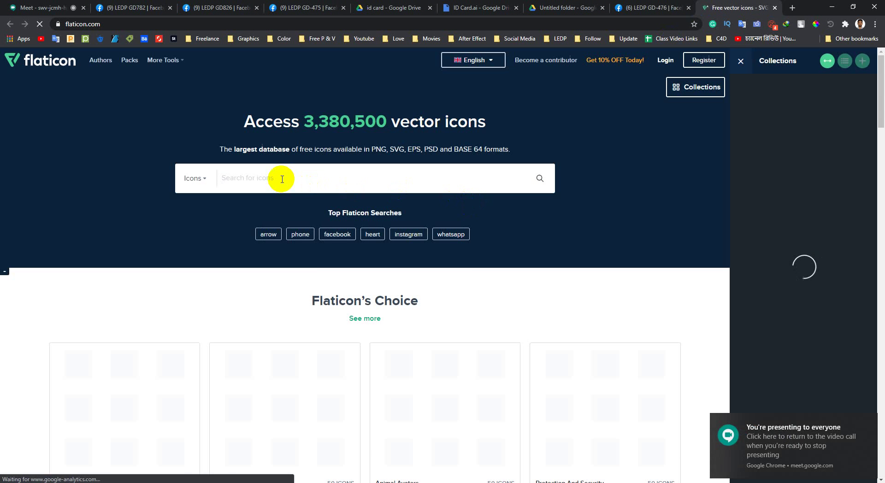
pyautogui.write('bar')
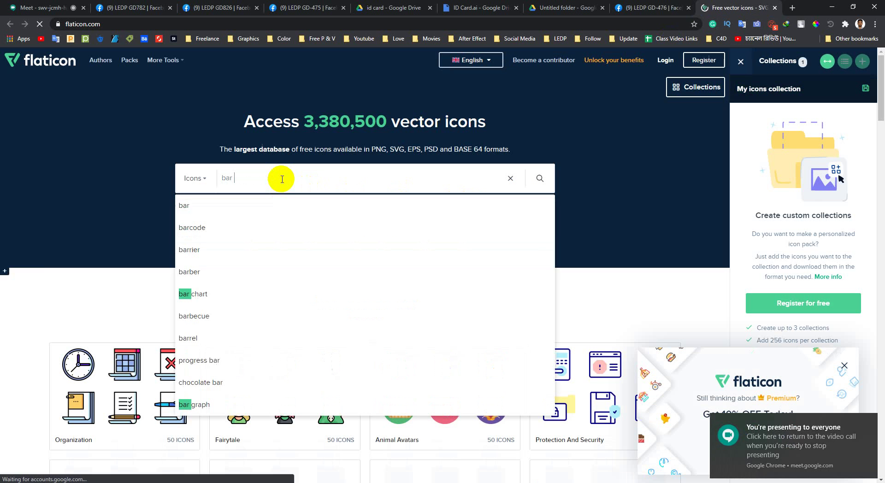
pyautogui.click(216, 221)
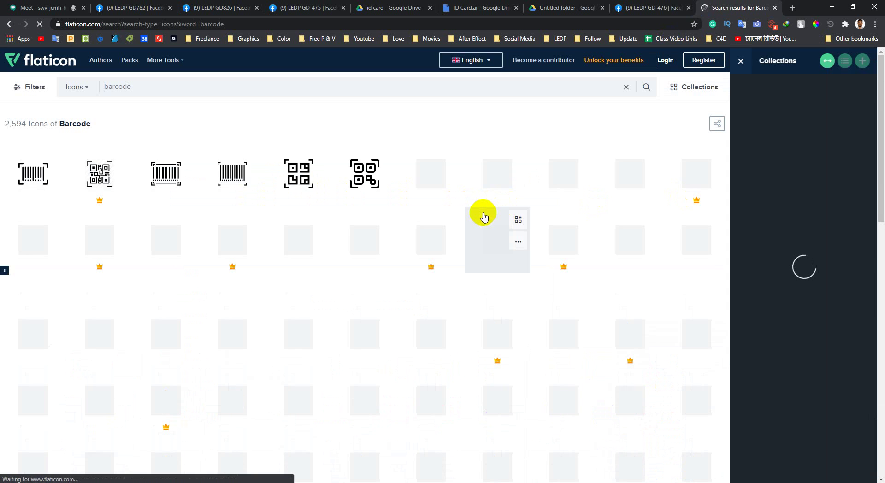
# Choose the plain black barcode icon by Font Awesome and download it free as barcode.psd to the Desktop.
pyautogui.scroll(-2, 243, 232)
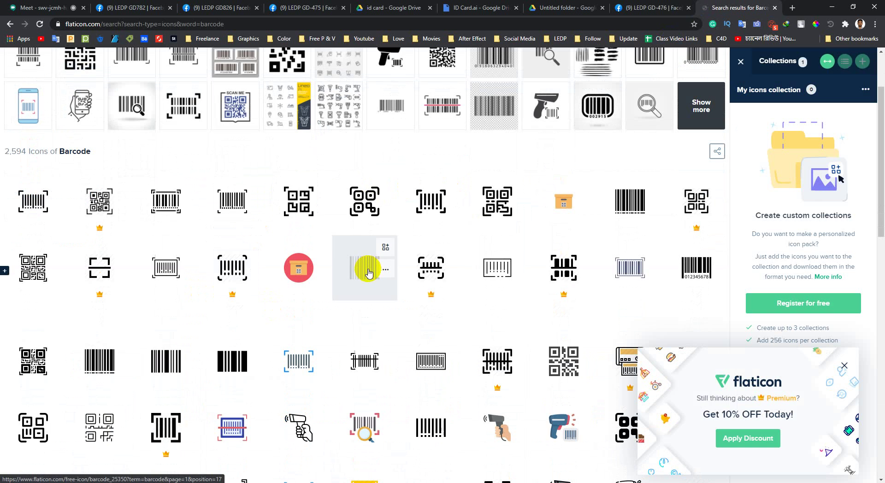
pyautogui.click(359, 266)
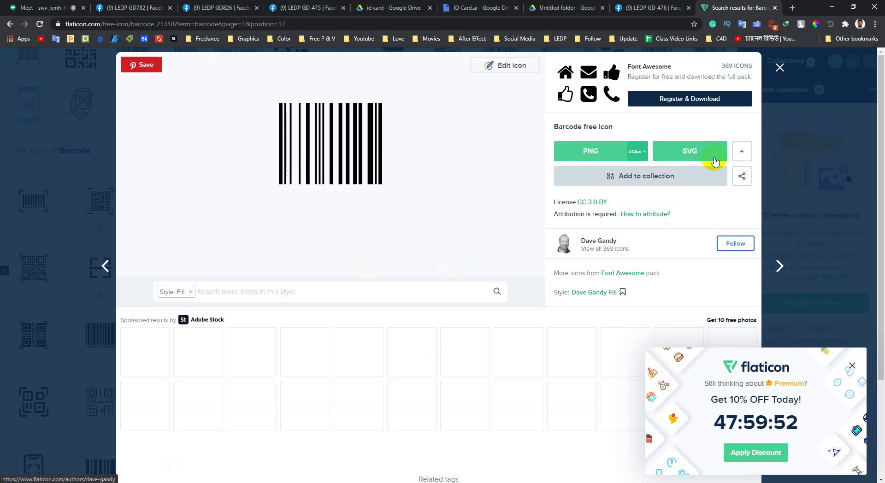
pyautogui.click(739, 151)
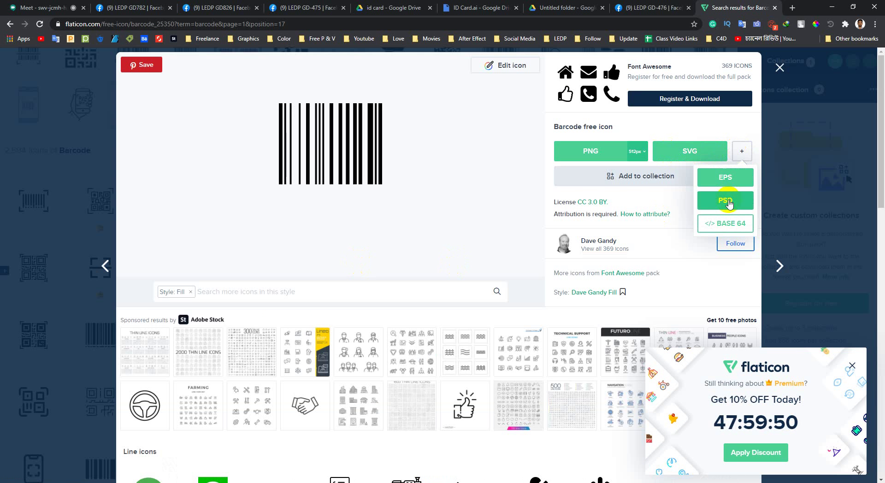
pyautogui.click(728, 197)
pyautogui.click(518, 239)
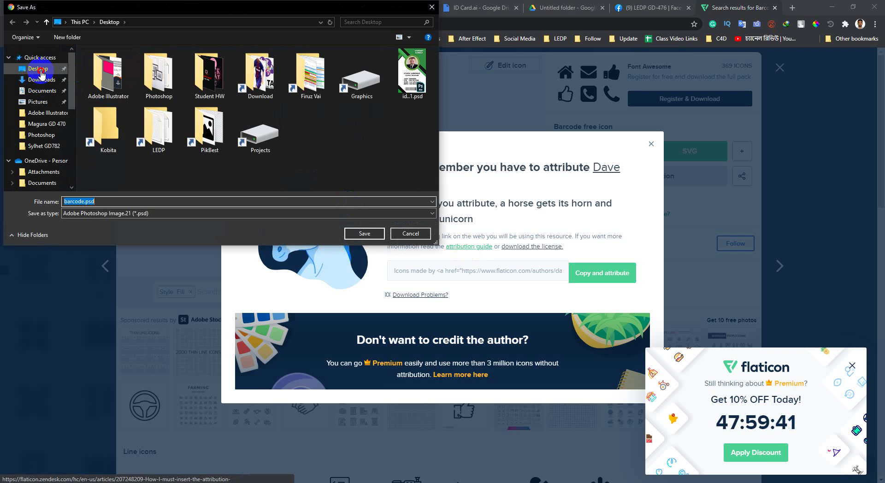
pyautogui.click(364, 233)
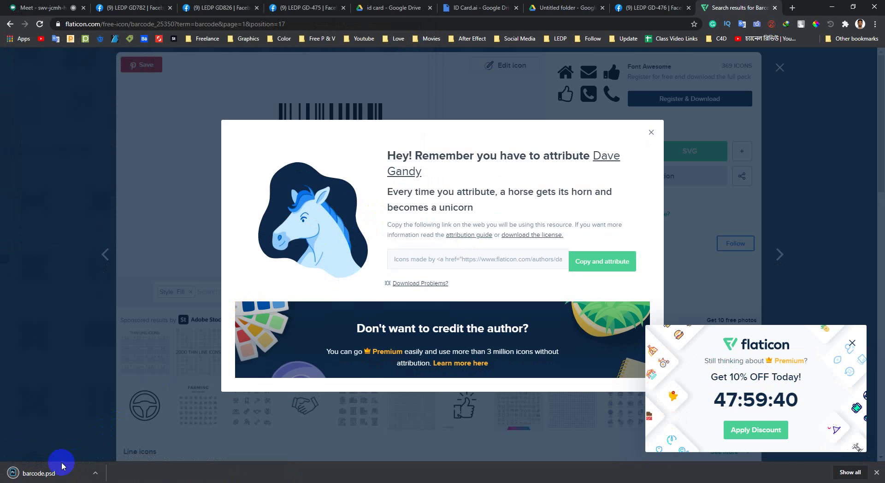
# Open the downloaded barcode.psd in Photoshop and view the barcode shape up close.
pyautogui.click(60, 466)
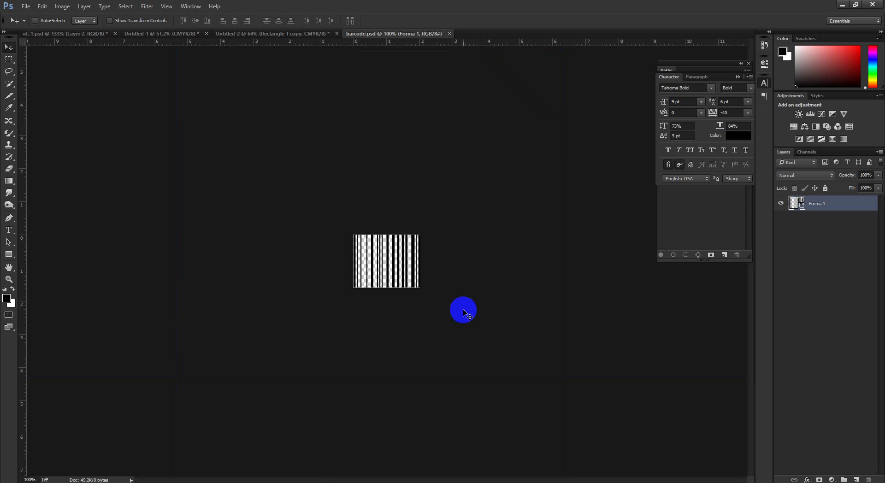
pyautogui.moveTo(481, 321)
pyautogui.mouseDown()
pyautogui.moveTo(452, 315)
pyautogui.moveTo(516, 344)
pyautogui.moveTo(480, 337)
pyautogui.mouseUp()
pyautogui.click(278, 21)
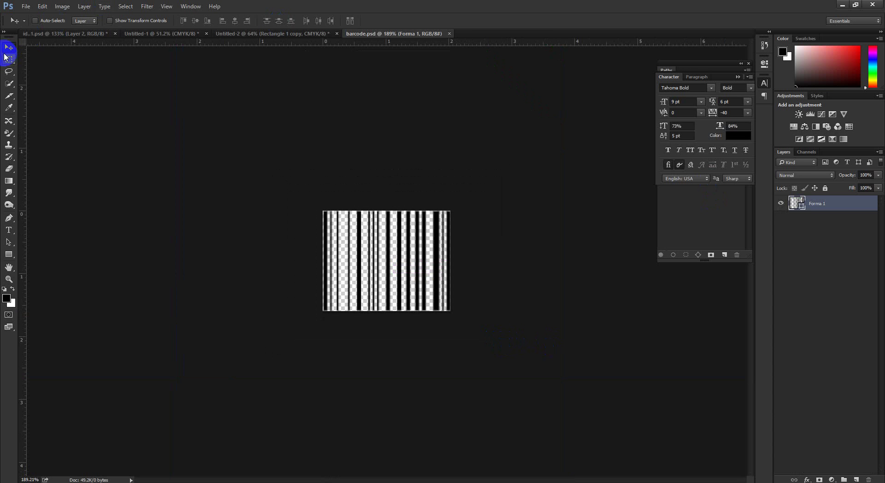
# Copy the barcode shape from barcode.psd into the ID card document, beside the existing barcode.
pyautogui.moveTo(401, 260); pyautogui.dragTo(518, 253)
pyautogui.keyDown('ctrl'); pyautogui.click(360, 304); pyautogui.keyUp('ctrl')
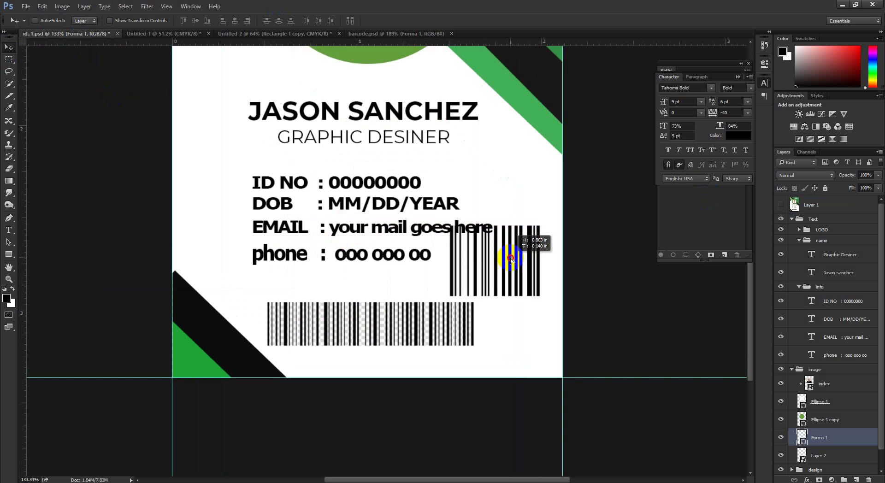
pyautogui.moveTo(373, 315); pyautogui.dragTo(415, 312)
# Delete the old barcode smart object Layer 2 and move the new barcode shape below the phone line.
pyautogui.click(812, 456)
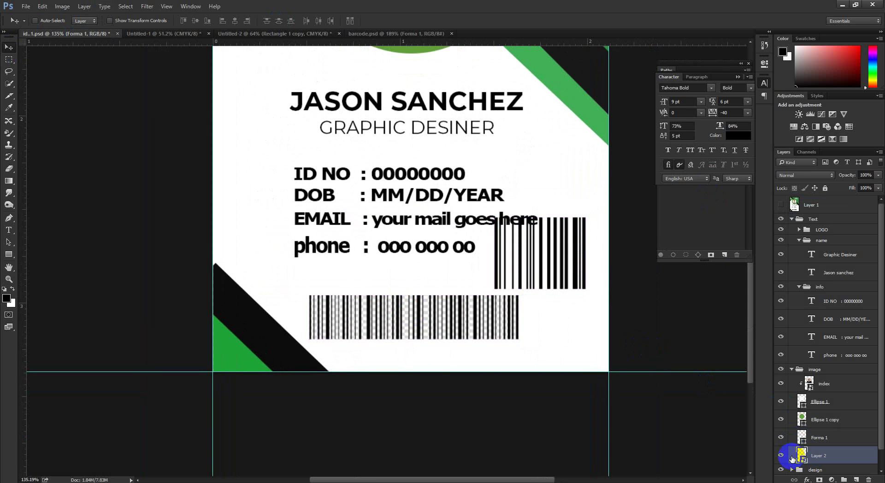
pyautogui.click(781, 455)
pyautogui.click(781, 456)
pyautogui.press('Delete')
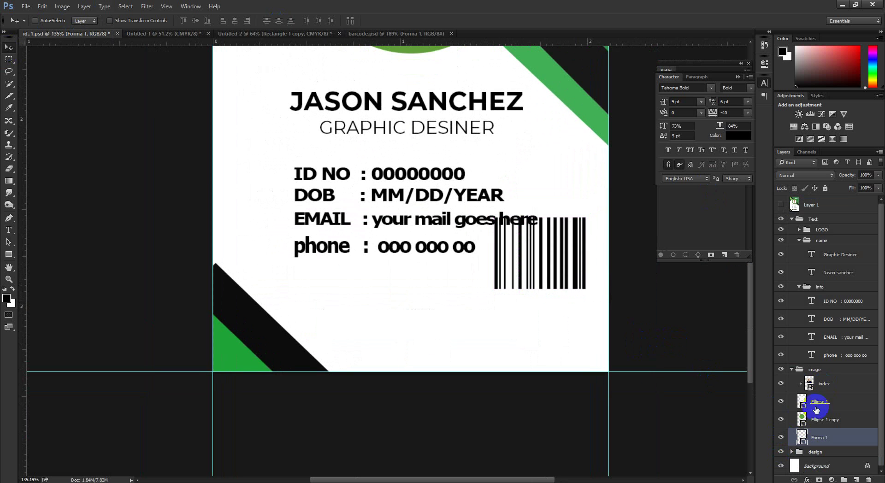
pyautogui.moveTo(565, 284); pyautogui.dragTo(423, 339)
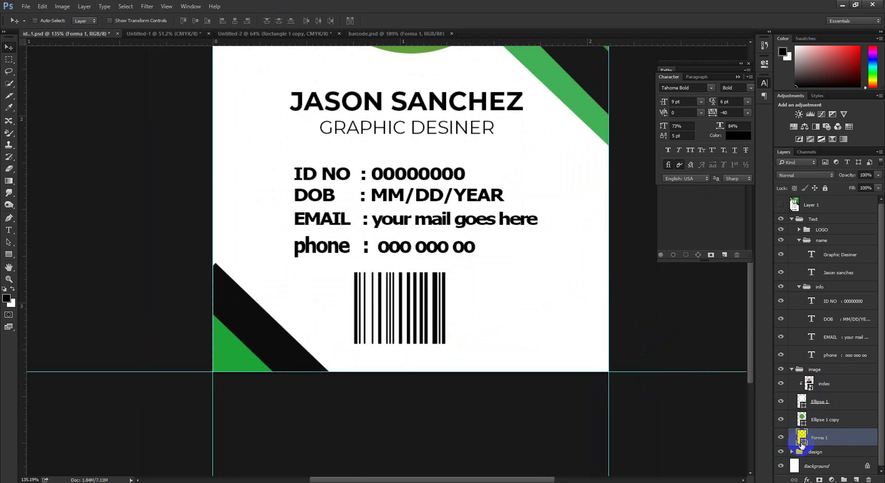
# Try a red fill on the new barcode shape, cancel it, and undo the barcode's move and the old barcode's deletion.
pyautogui.doubleClick(800, 442)
pyautogui.click(574, 330)
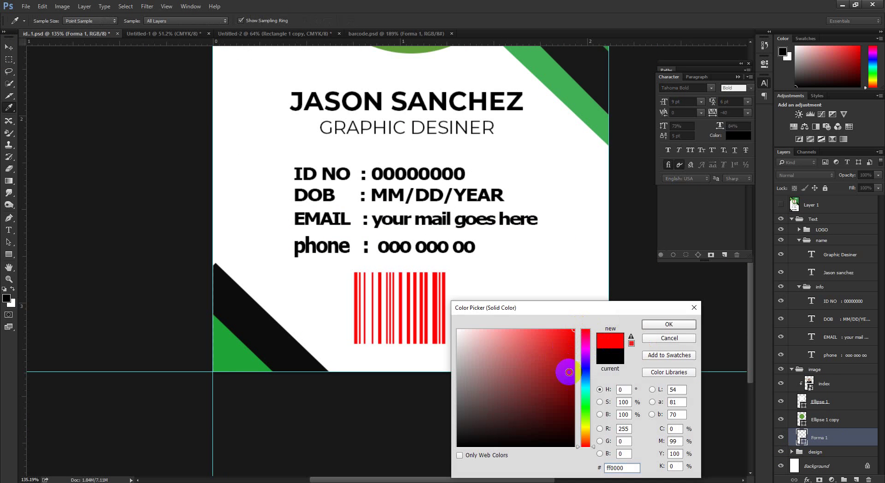
pyautogui.moveTo(570, 372); pyautogui.dragTo(475, 386)
pyautogui.click(670, 339)
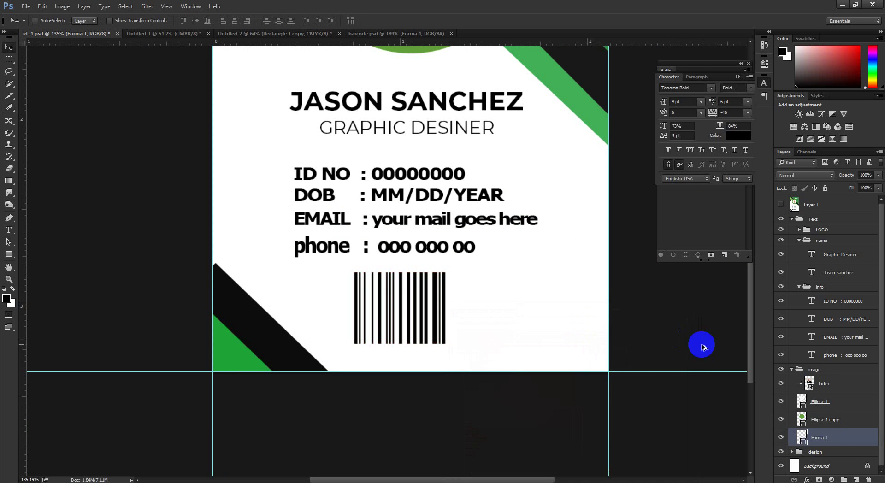
pyautogui.hotkey('ctrl', 'z')
pyautogui.hotkey('ctrl', 'v')
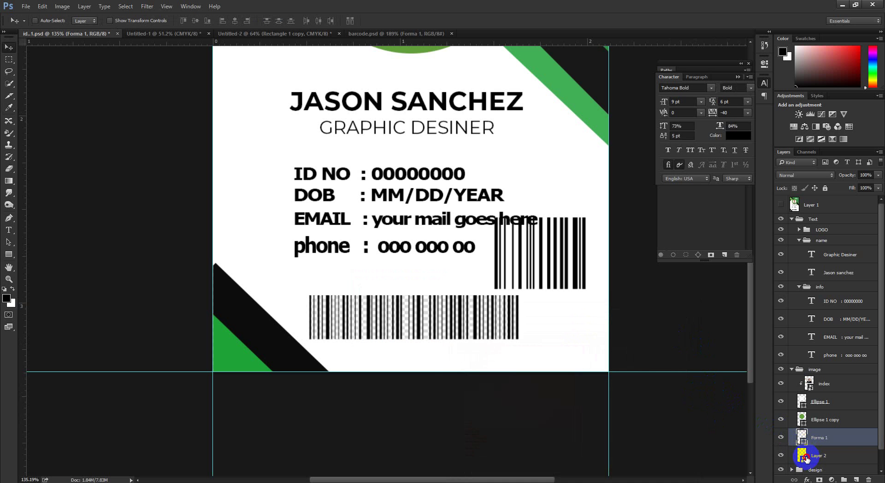
# Open the old barcode's smart object, shift its barcode layer on the canvas, and close it without saving.
pyautogui.moveTo(805, 459); pyautogui.dragTo(794, 438)
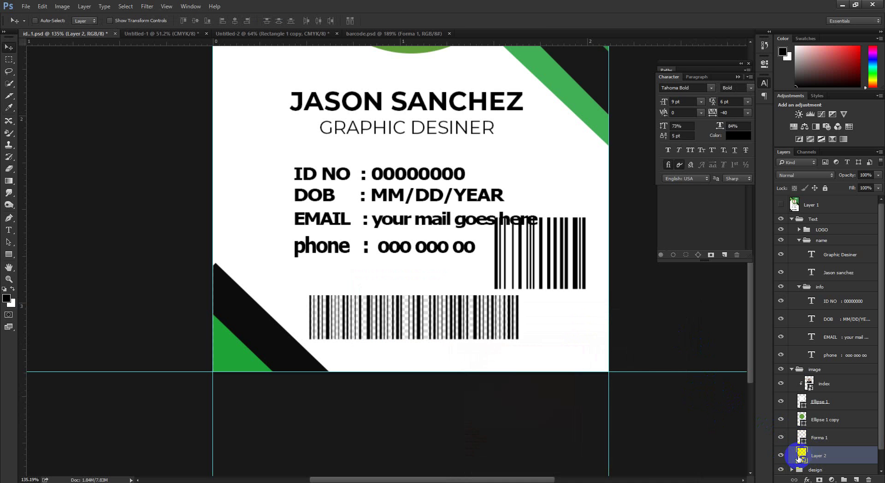
pyautogui.doubleClick(802, 456)
pyautogui.moveTo(442, 257)
pyautogui.mouseDown()
pyautogui.moveTo(475, 270)
pyautogui.moveTo(461, 235)
pyautogui.moveTo(452, 257)
pyautogui.mouseUp()
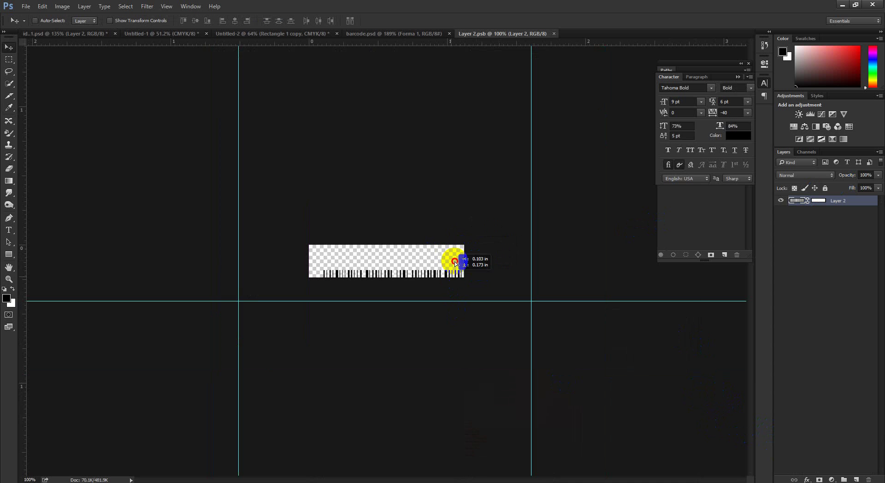
pyautogui.click(558, 33)
pyautogui.click(459, 185)
# Delete the old barcode smart object Layer 2 and place the new barcode shape below the phone line, flush with the text's left edge.
pyautogui.moveTo(450, 234)
pyautogui.mouseDown()
pyautogui.moveTo(425, 231)
pyautogui.moveTo(434, 233)
pyautogui.mouseUp()
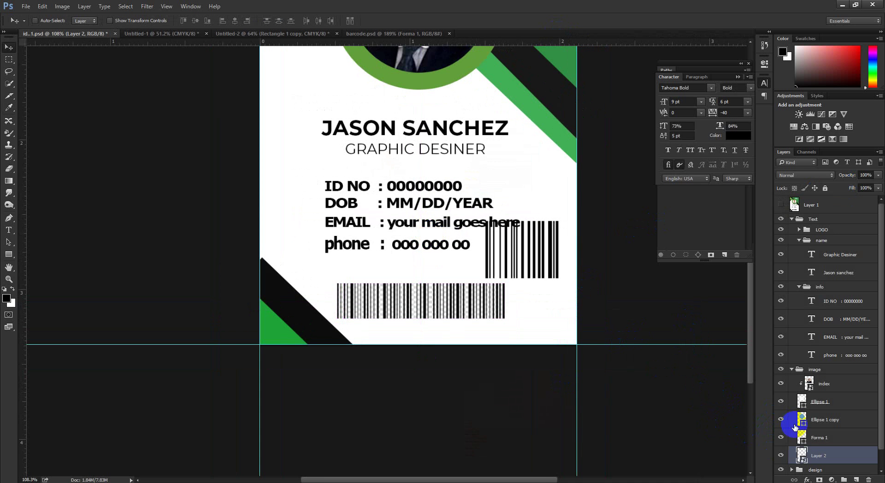
pyautogui.press('Delete')
pyautogui.moveTo(549, 304); pyautogui.dragTo(378, 319)
# Try scaling the new barcode shape down, check it up close, and undo the resize.
pyautogui.hotkey('ctrl', 't')
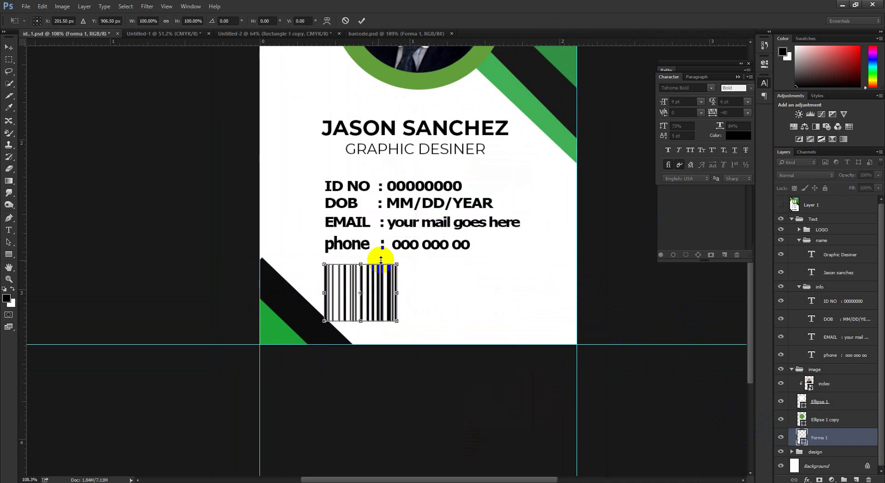
pyautogui.moveTo(396, 265); pyautogui.dragTo(379, 278)
pyautogui.click(368, 23)
pyautogui.scroll(3, 356, 259)
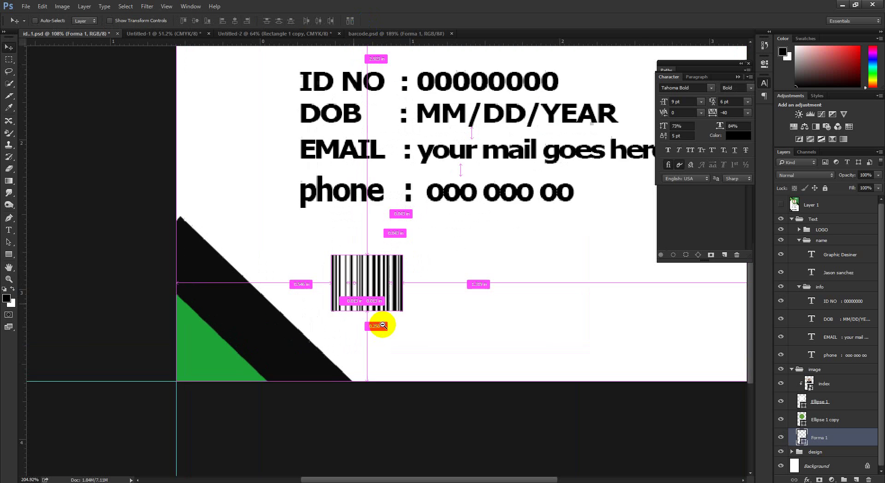
pyautogui.hotkey('ctrl', 'z')
# Scale the barcode shape down proportionally to about 68%, keeping its lower-left corner in place.
pyautogui.scroll(-3, 420, 328)
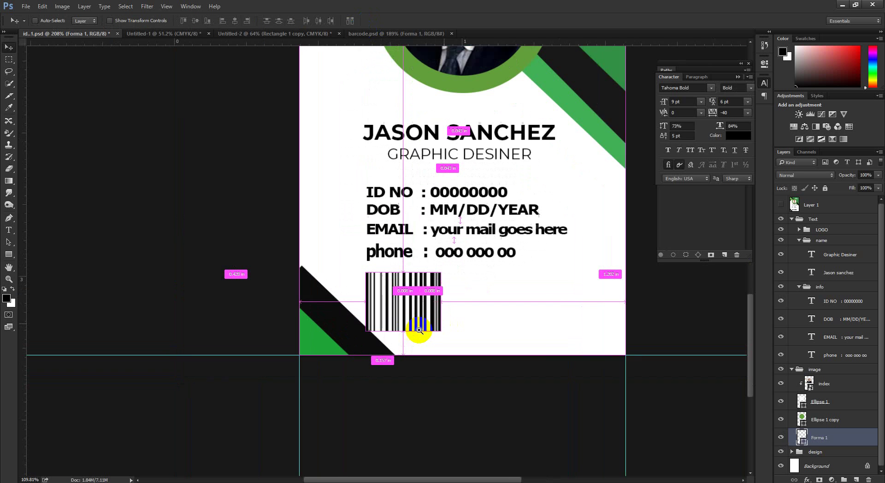
pyautogui.hotkey('ctrl', 't')
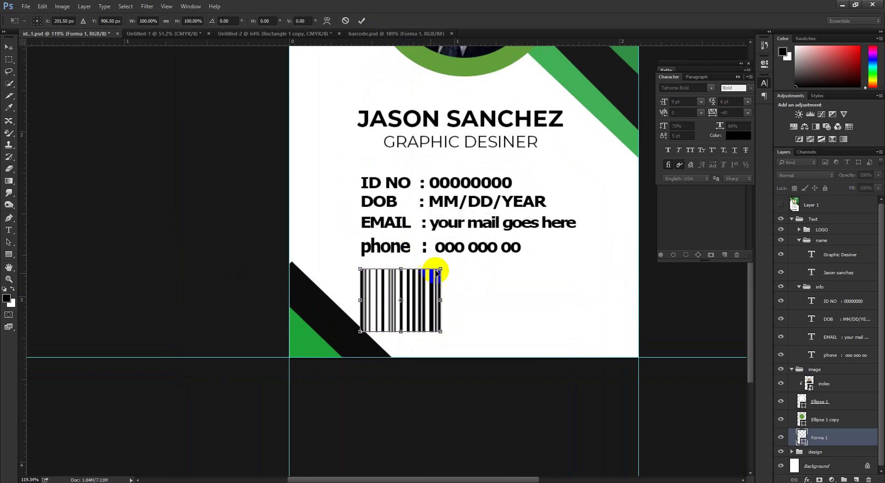
pyautogui.moveTo(436, 274); pyautogui.dragTo(415, 288)
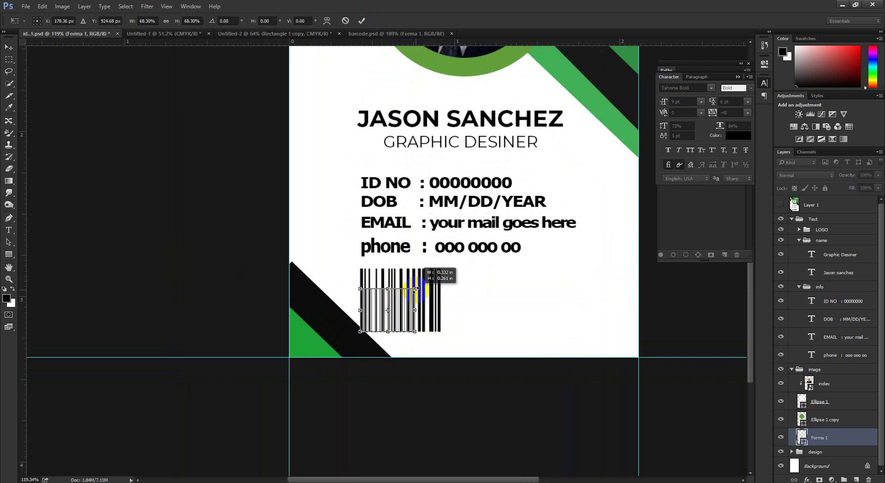
pyautogui.click(364, 22)
pyautogui.scroll(-2, 415, 252)
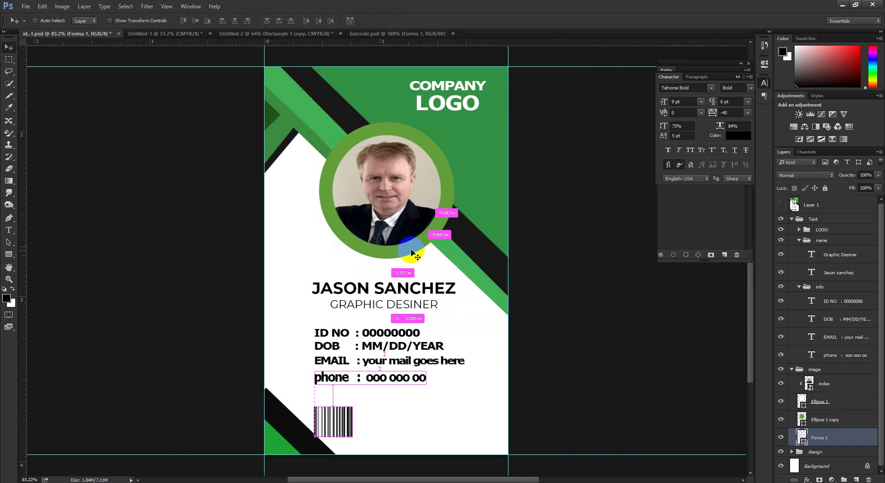
# Duplicate the barcode shape twice, placing the copies in a row beside the original.
pyautogui.moveTo(357, 410); pyautogui.dragTo(425, 341)
pyautogui.scroll(2, 389, 417)
pyautogui.moveTo(411, 347); pyautogui.dragTo(394, 351)
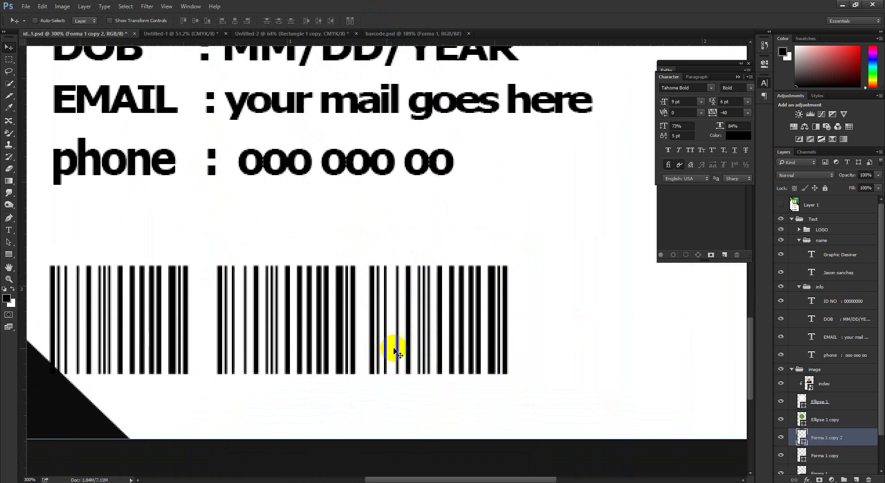
pyautogui.moveTo(490, 359); pyautogui.dragTo(504, 369)
# Move both barcode copies left until the three shapes join into one continuous long barcode.
pyautogui.click(817, 457)
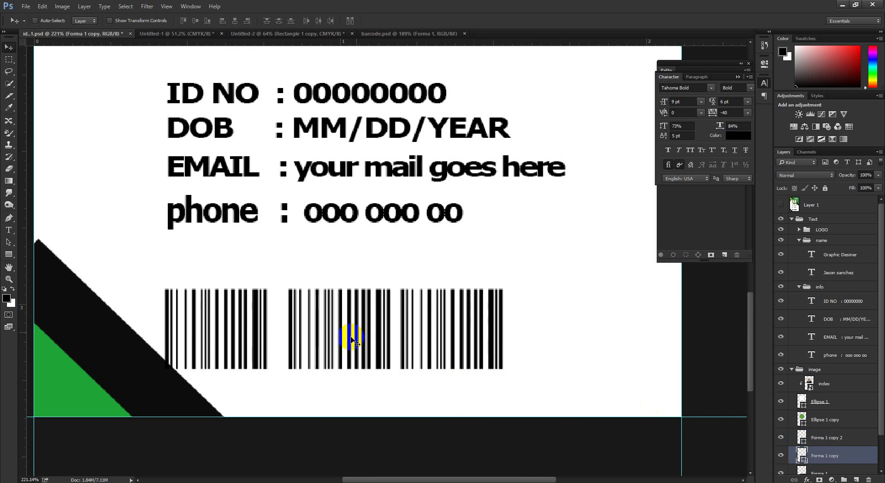
pyautogui.moveTo(348, 338); pyautogui.dragTo(329, 341)
pyautogui.moveTo(434, 341); pyautogui.dragTo(404, 341)
pyautogui.scroll(-2, 538, 364)
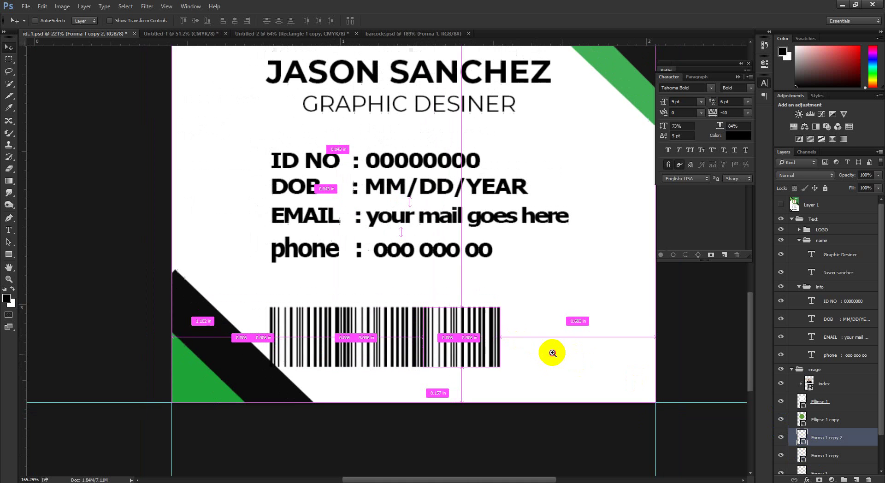
# Select all three barcode shape layers and merge them into a single shape layer.
pyautogui.scroll(-1, 834, 454)
pyautogui.keyDown('shift'); pyautogui.click(842, 458); pyautogui.keyUp('shift')
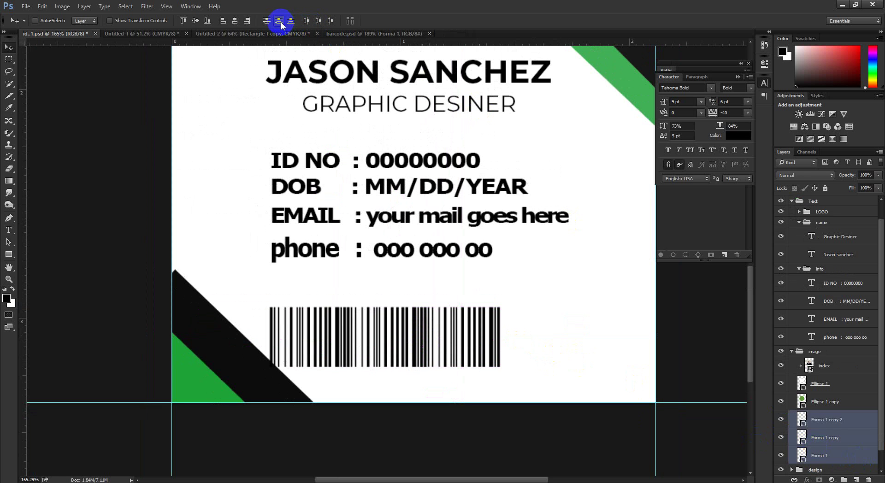
pyautogui.moveTo(449, 218); pyautogui.dragTo(413, 222)
pyautogui.hotkey('ctrl', '0')
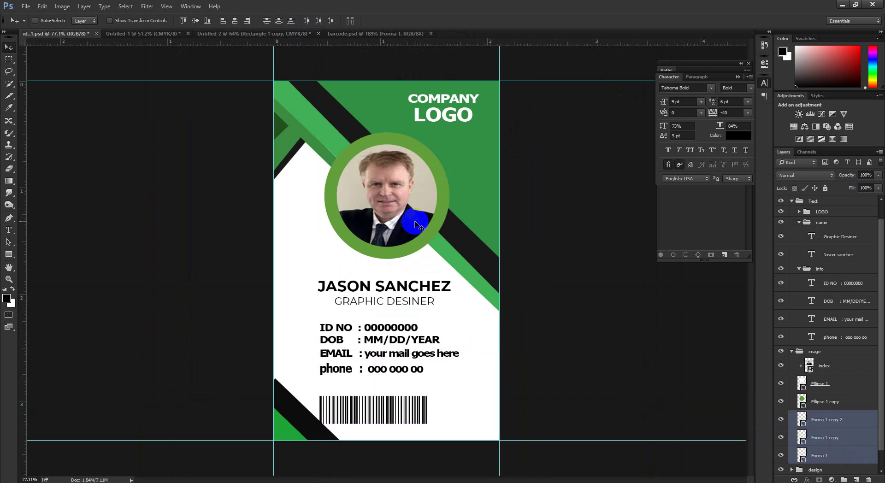
pyautogui.hotkey('ctrl', 'e')
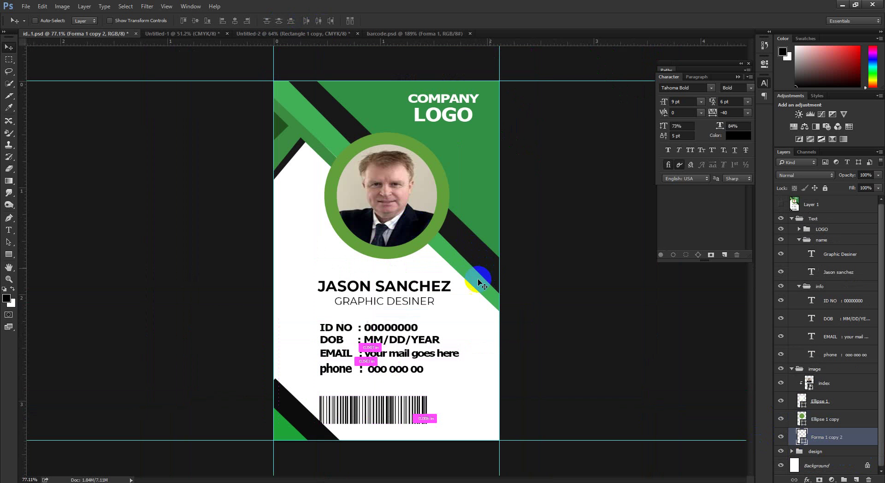
# Select the whole canvas and align the merged barcode to the card's horizontal centre.
pyautogui.scroll(-2, 478, 280)
pyautogui.scroll(1, 446, 349)
pyautogui.moveTo(398, 376); pyautogui.dragTo(411, 373)
pyautogui.hotkey('ctrl', 'a')
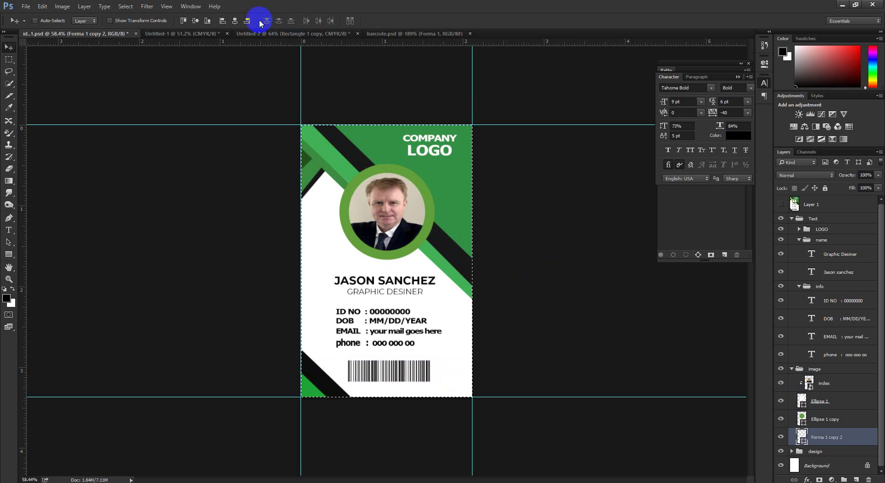
pyautogui.click(232, 21)
pyautogui.click(235, 21)
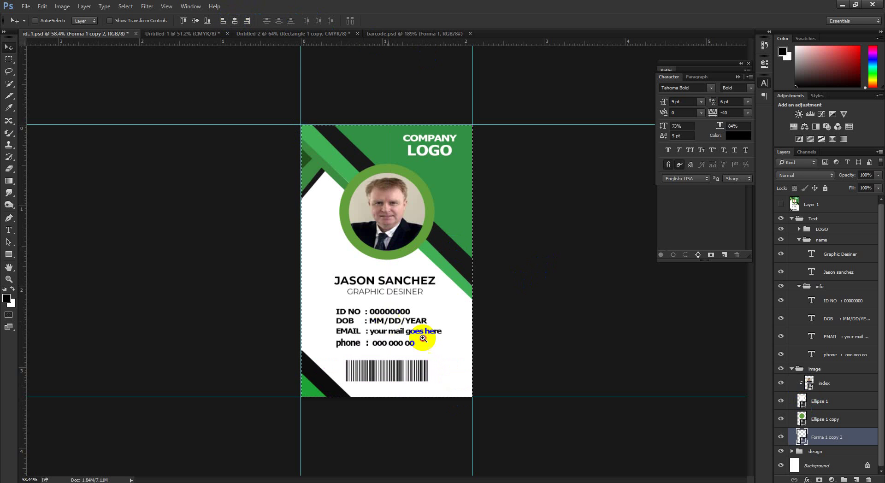
# Clear the selection, then examine the barcode up close and compare the whole card with the reference layer.
pyautogui.moveTo(423, 338); pyautogui.dragTo(455, 362)
pyautogui.moveTo(461, 396); pyautogui.dragTo(431, 131)
pyautogui.moveTo(363, 229); pyautogui.dragTo(338, 236)
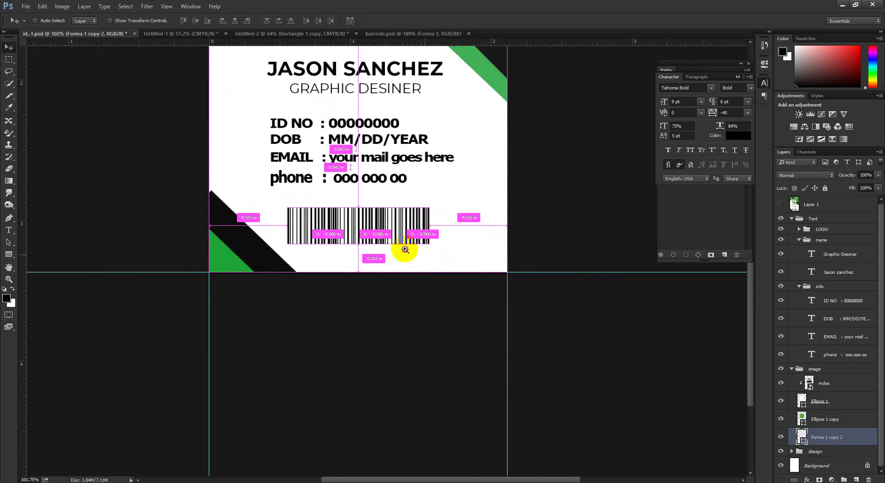
pyautogui.moveTo(405, 250)
pyautogui.mouseDown()
pyautogui.moveTo(402, 257)
pyautogui.moveTo(419, 239)
pyautogui.mouseUp()
pyautogui.moveTo(395, 274); pyautogui.dragTo(389, 279)
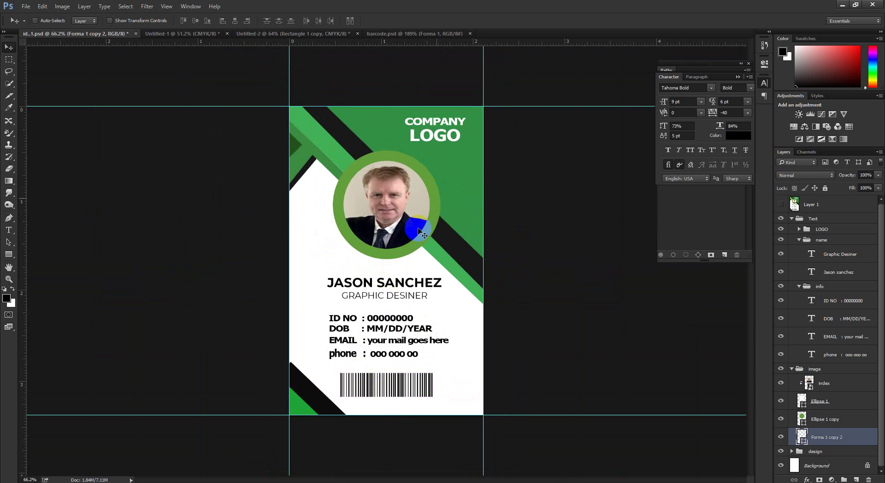
pyautogui.click(781, 204)
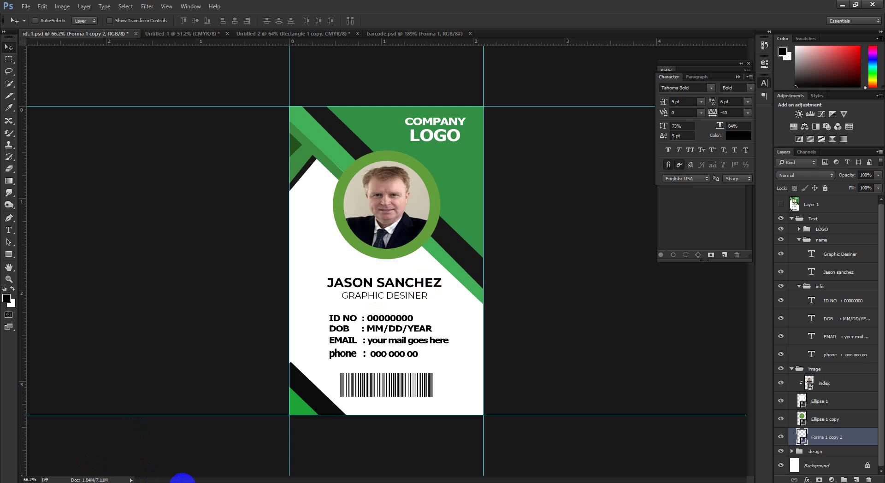
# Switch to Chrome and close Flaticon's attribution notice and the barcode icon's detail view.
pyautogui.click(181, 482)
pyautogui.moveTo(144, 482)
pyautogui.click(93, 460)
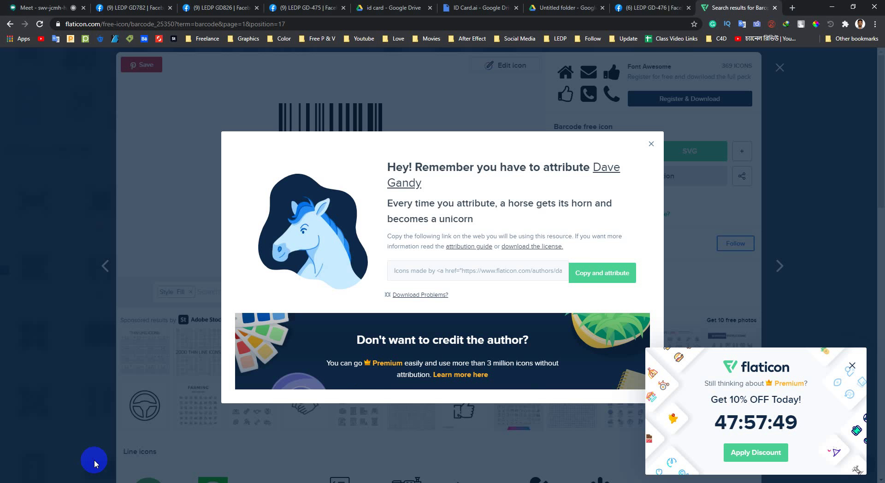
pyautogui.click(697, 163)
pyautogui.click(779, 67)
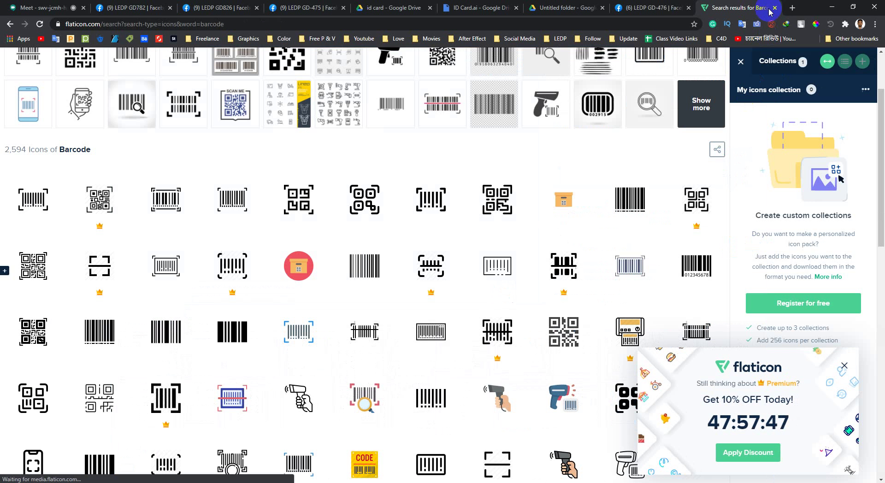
# Search Google for "online free barcode generator" in a new tab.
pyautogui.click(794, 7)
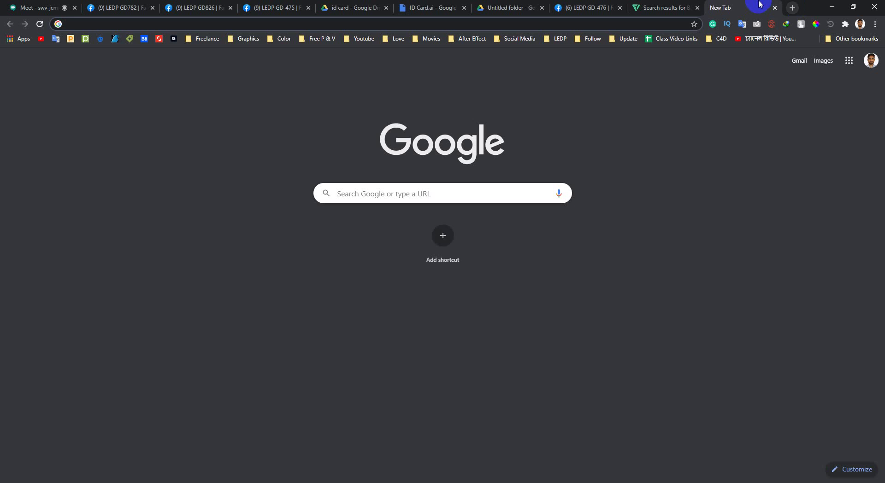
pyautogui.write('onlne ')
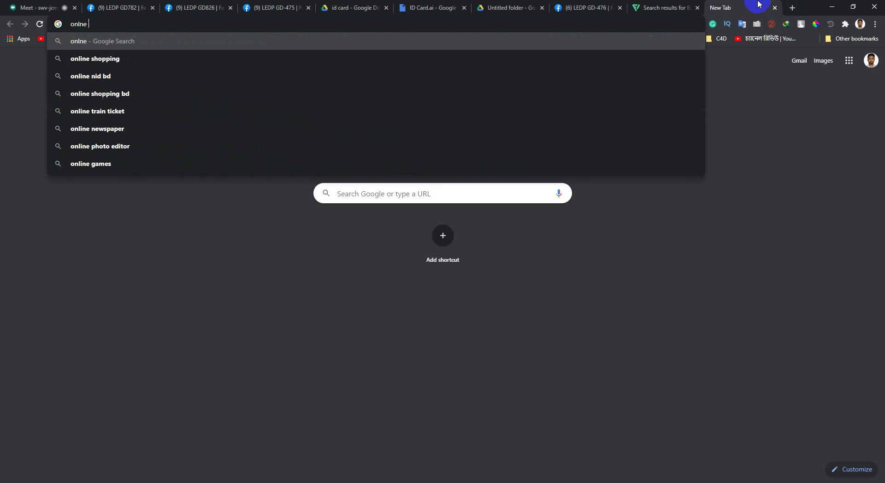
pyautogui.write('free bar come')
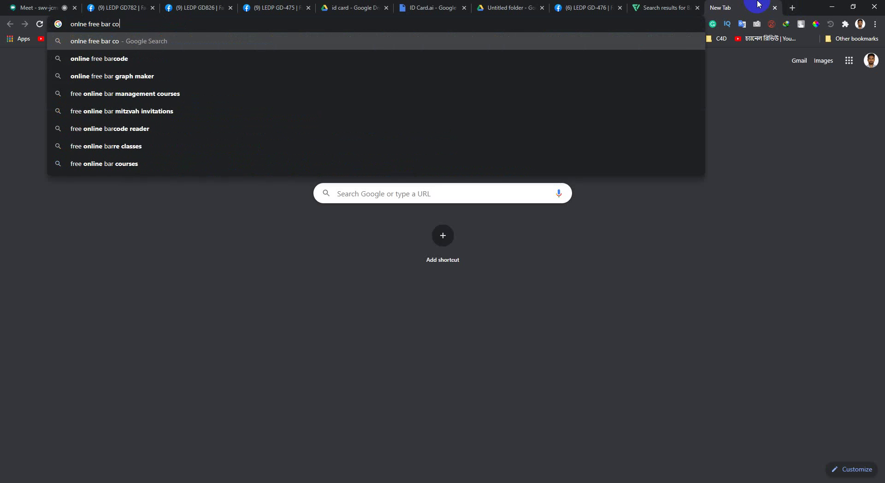
pyautogui.press('BackSpace')
pyautogui.press('BackSpace')
pyautogui.press('BackSpace')
pyautogui.press('BackSpace')
pyautogui.press('BackSpace')
pyautogui.press('BackSpace')
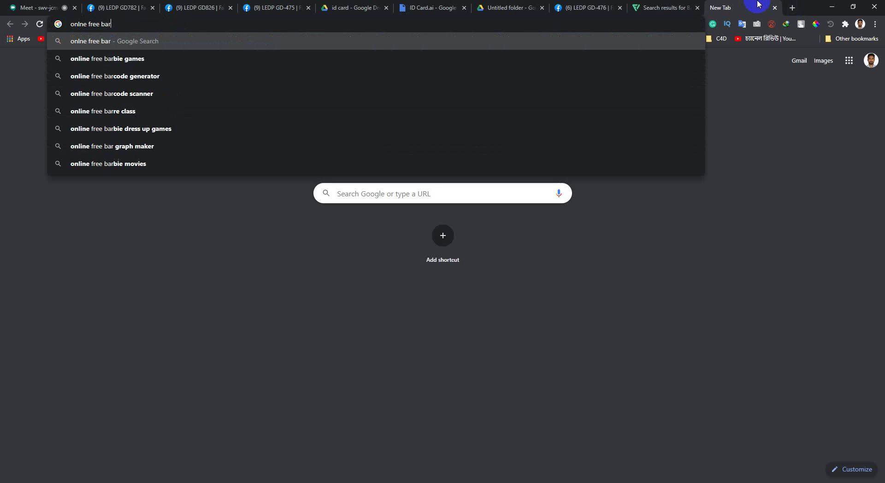
pyautogui.write('c')
pyautogui.press('Down')
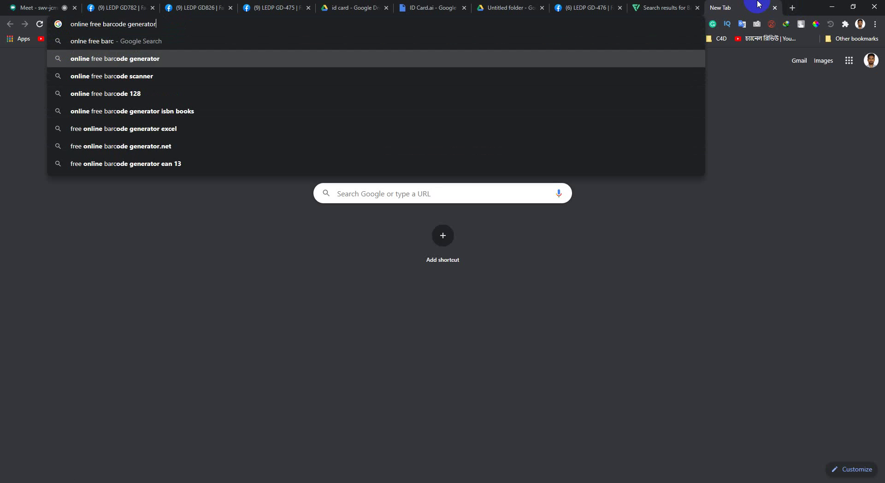
pyautogui.press('Return')
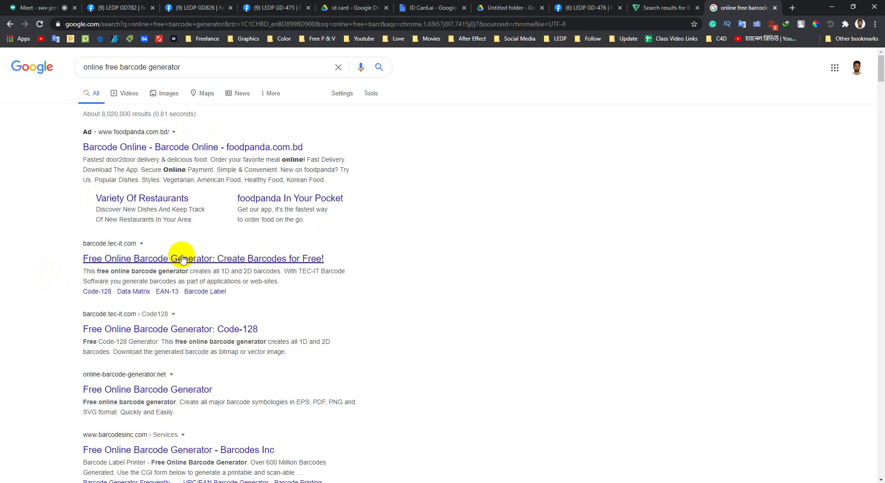
# Open TEC-IT's Free Online Barcode Generator from the search results in a new tab and highlight its Code-128 data text.
pyautogui.keyDown('ctrl'); pyautogui.click(196, 261); pyautogui.keyUp('ctrl')
pyautogui.click(741, 9)
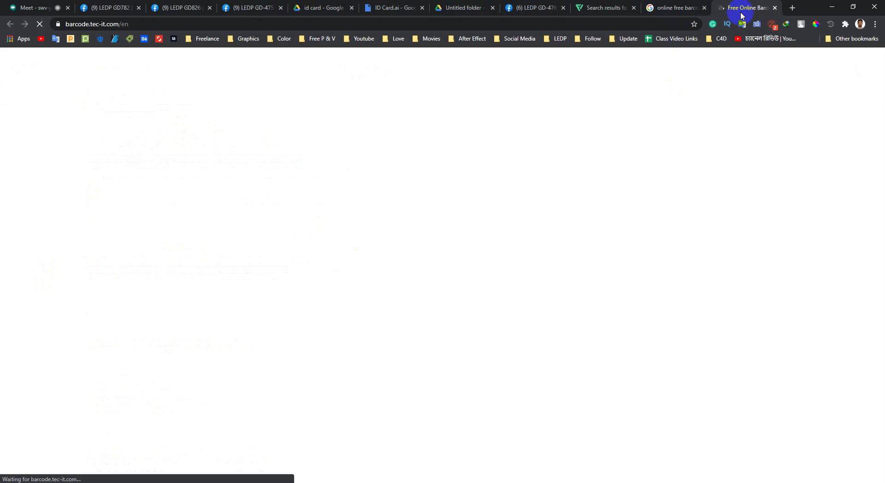
pyautogui.scroll(-3, 704, 231)
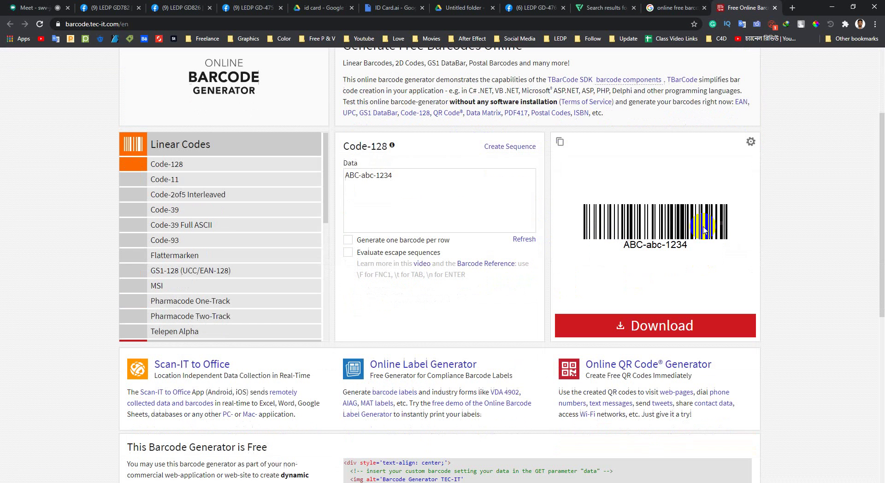
pyautogui.click(417, 199)
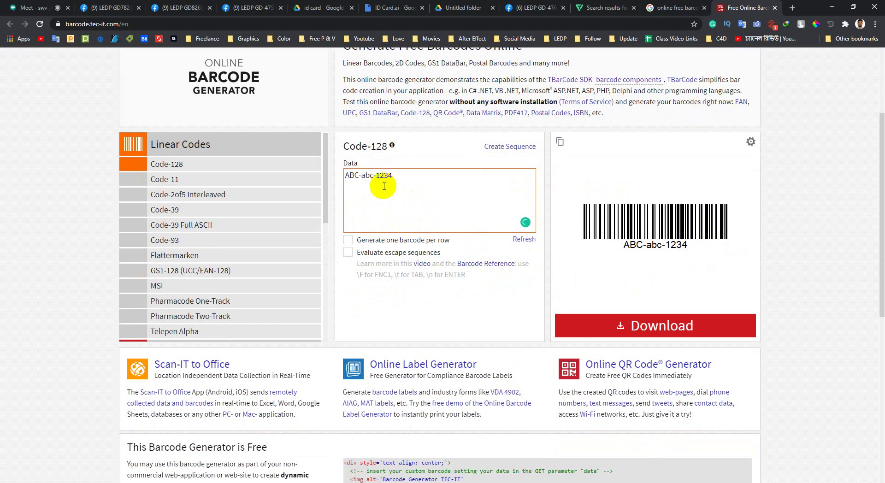
pyautogui.moveTo(398, 173); pyautogui.dragTo(297, 177)
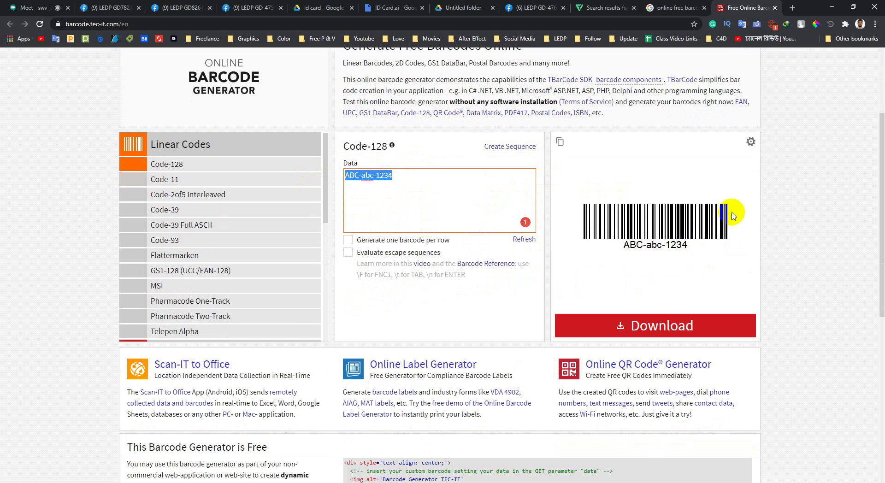
pyautogui.scroll(2, 705, 262)
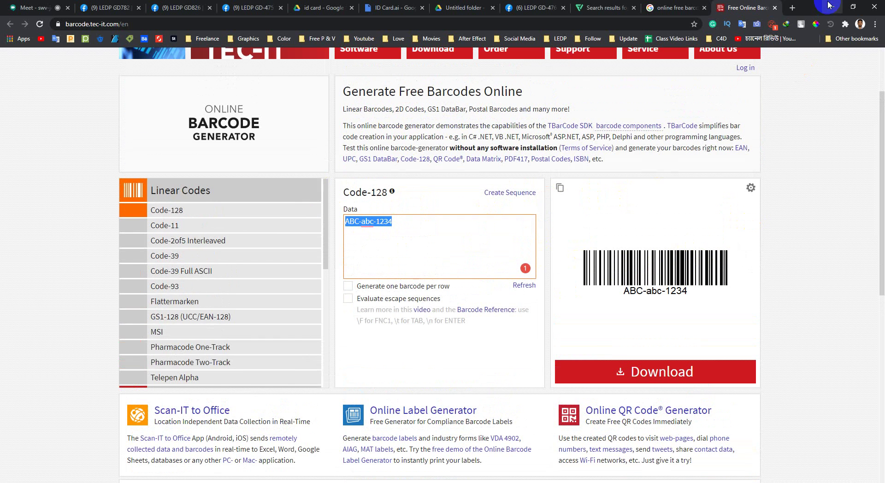
# Switch to Photoshop to check the card's barcode and return to the barcode generator in Chrome.
pyautogui.hotkey('alt', 'Tab')
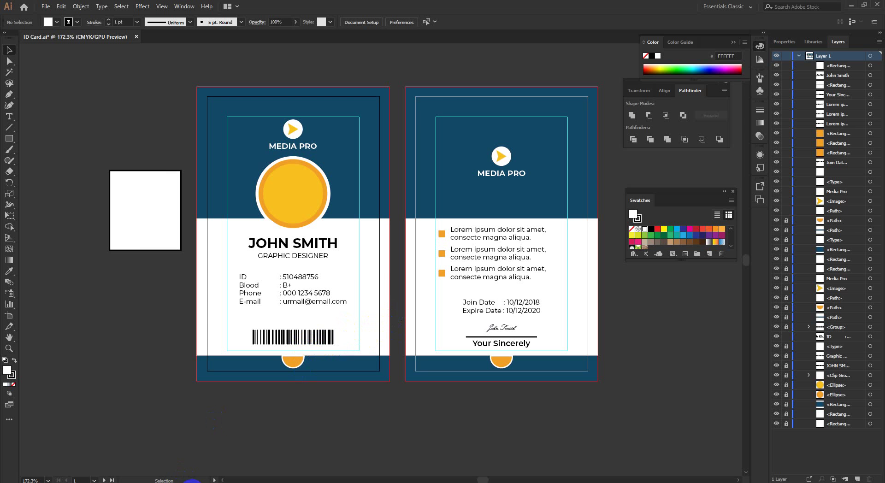
pyautogui.click(195, 482)
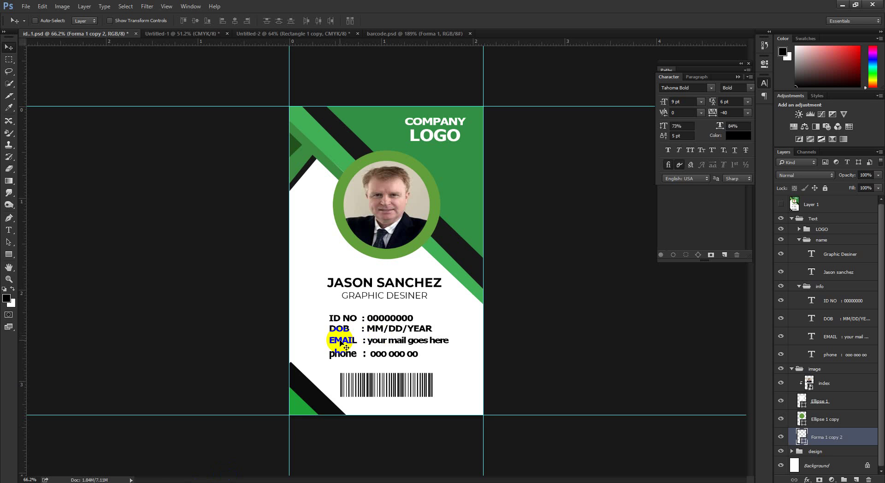
pyautogui.click(146, 479)
pyautogui.click(122, 464)
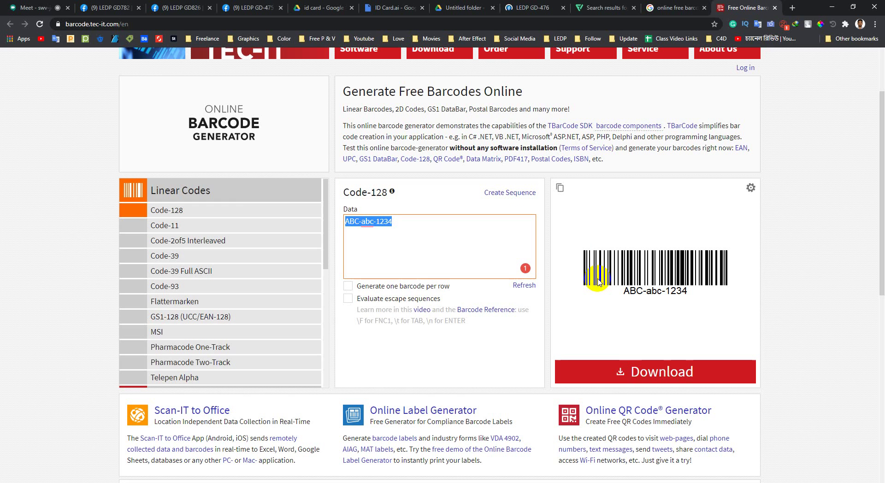
# Examine the generator's page heading and the Code-128 data text beside its barcode preview.
pyautogui.scroll(2, 361, 271)
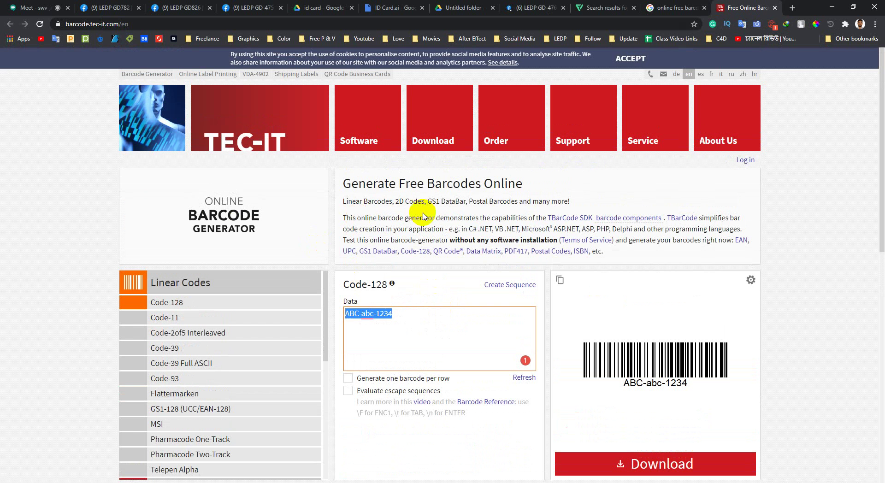
pyautogui.moveTo(350, 186); pyautogui.dragTo(555, 182)
pyautogui.click(495, 184)
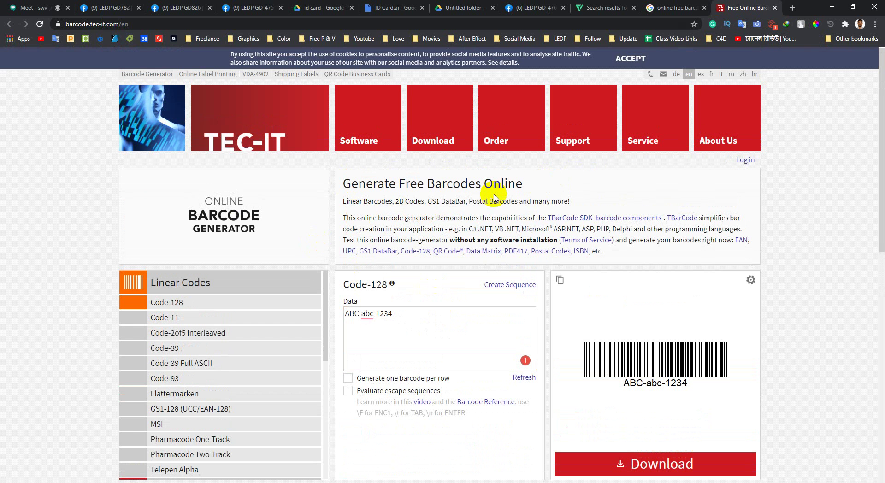
pyautogui.scroll(-2, 489, 199)
pyautogui.moveTo(421, 220); pyautogui.dragTo(330, 229)
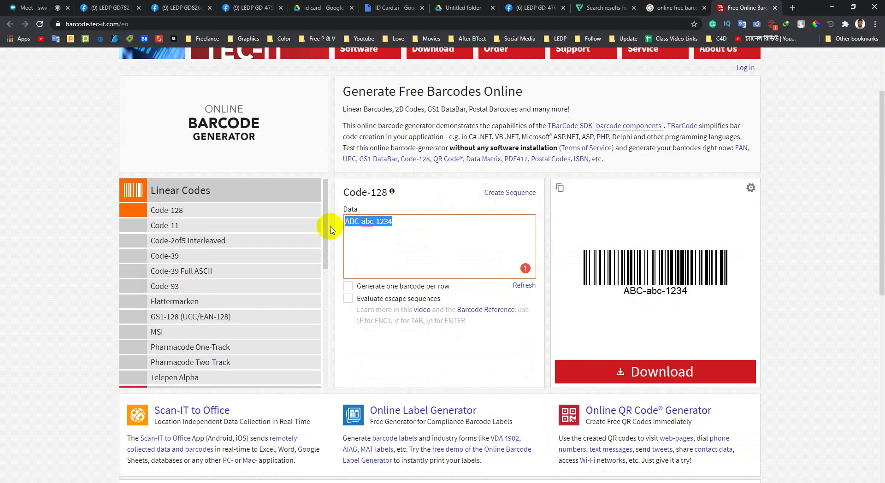
pyautogui.scroll(2, 436, 263)
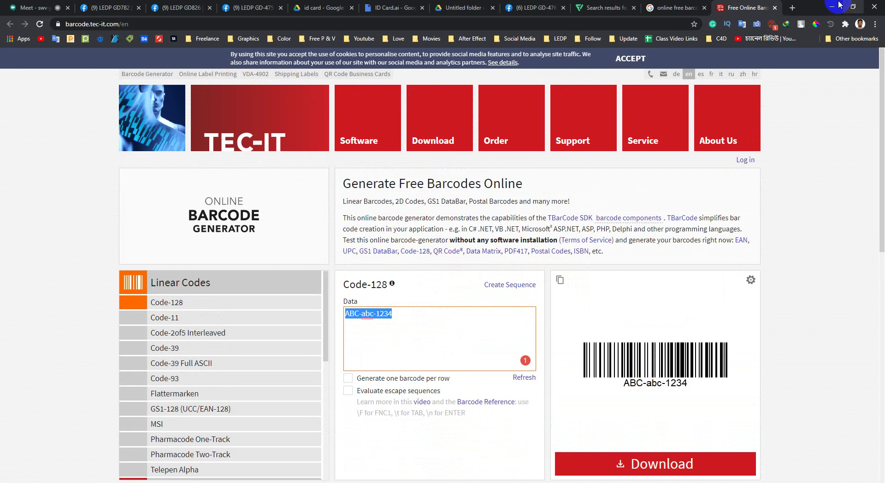
# Switch to Photoshop to view the whole ID card and check the Google Meet presentation tab in Chrome.
pyautogui.click(829, 6)
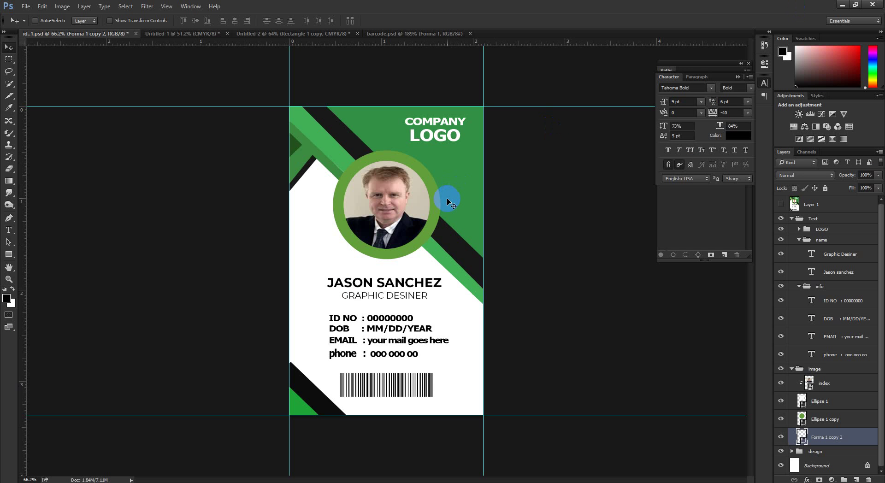
pyautogui.moveTo(400, 316)
pyautogui.mouseDown()
pyautogui.moveTo(421, 335)
pyautogui.moveTo(394, 317)
pyautogui.moveTo(404, 330)
pyautogui.mouseUp()
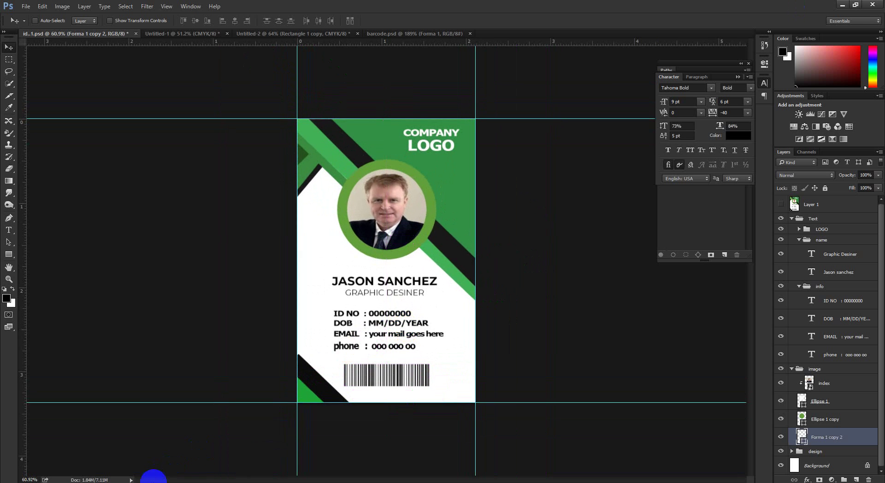
pyautogui.moveTo(154, 478)
pyautogui.click(113, 454)
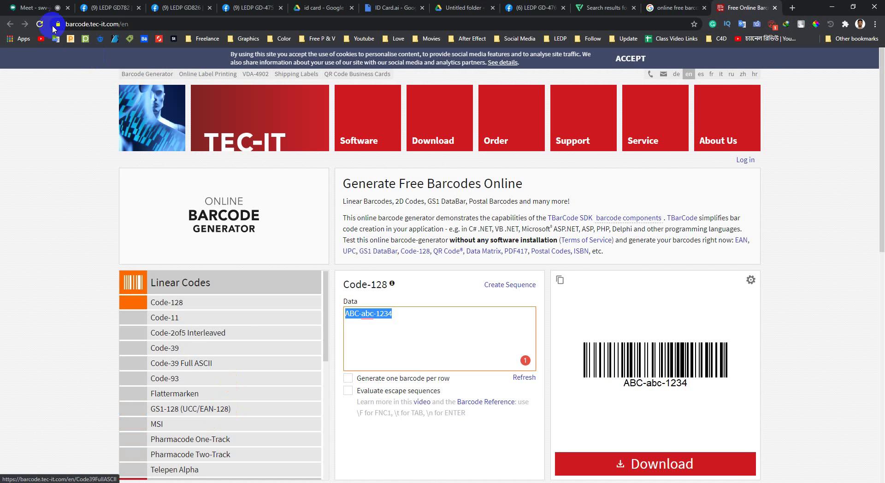
pyautogui.click(34, 8)
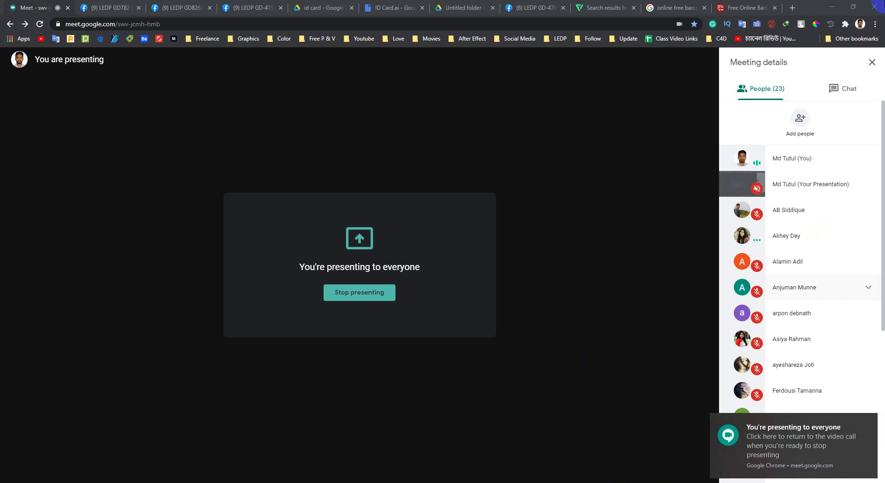
# Switch back to Photoshop, collapse the info, name, Text and image layer groups, and keep id..1.psd open.
pyautogui.click(832, 7)
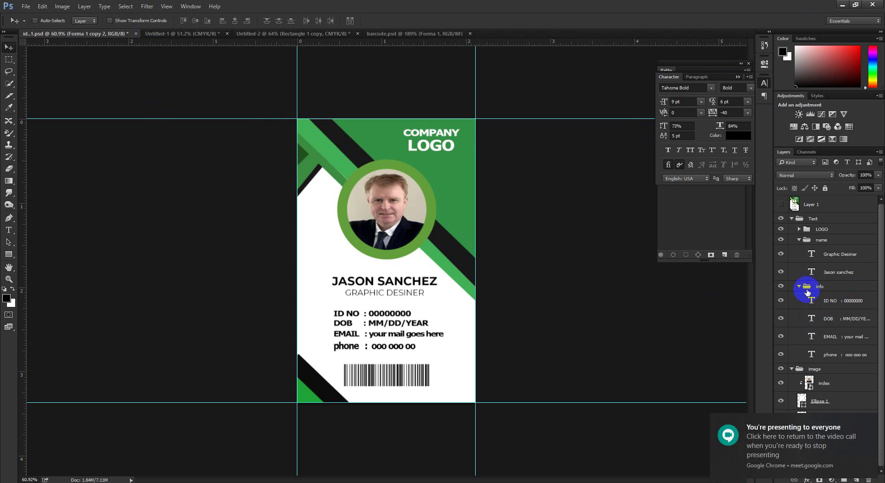
pyautogui.click(799, 286)
pyautogui.click(799, 240)
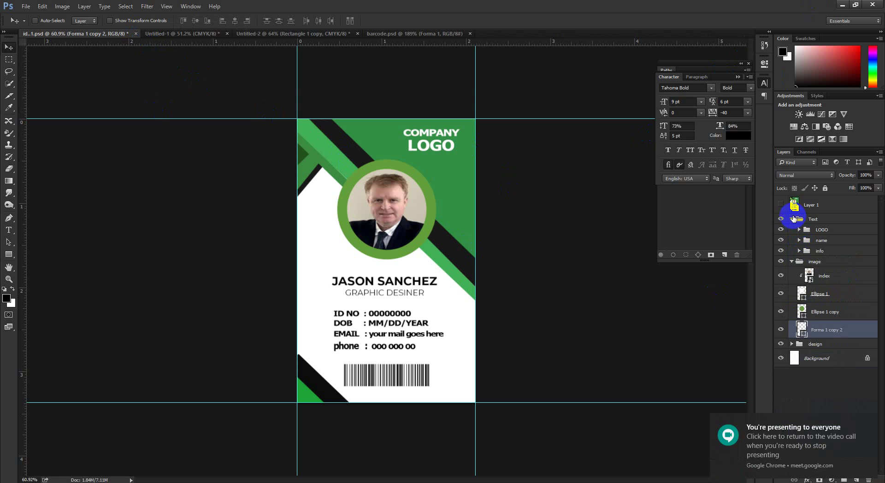
pyautogui.click(792, 219)
pyautogui.click(791, 230)
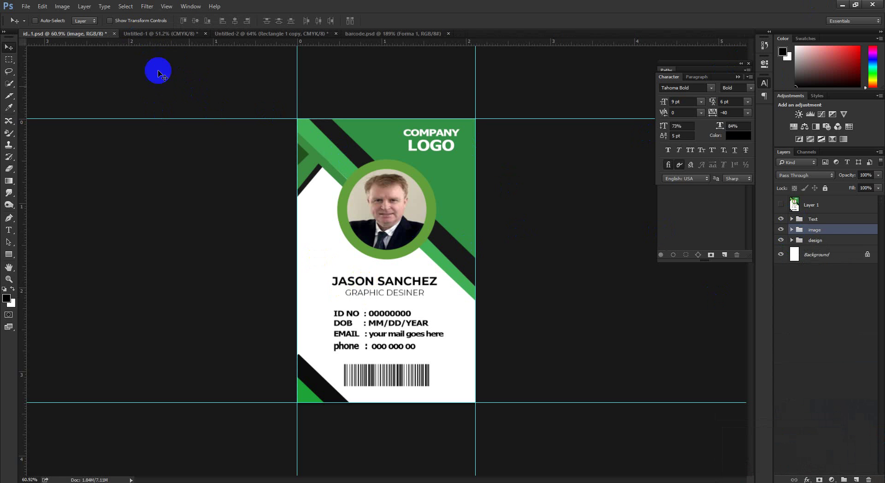
pyautogui.click(114, 33)
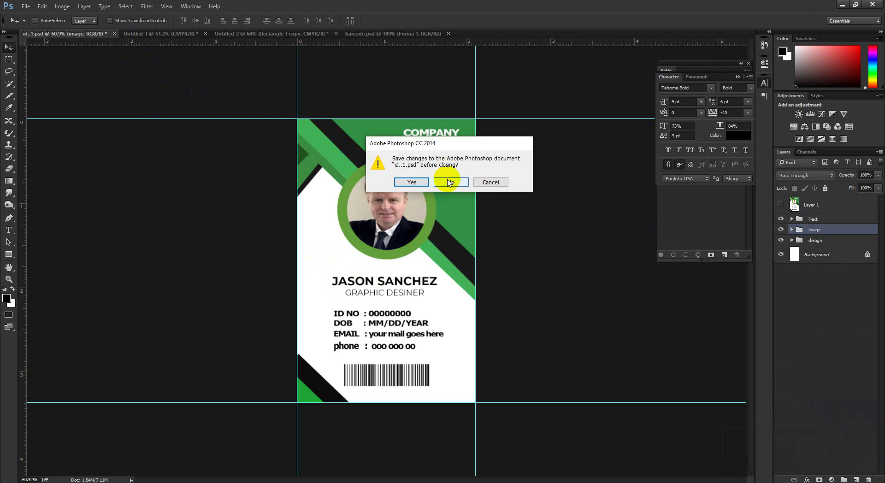
pyautogui.click(490, 182)
# Capitalise the names of the two lower layer groups, renaming them Image and Design.
pyautogui.click(820, 241)
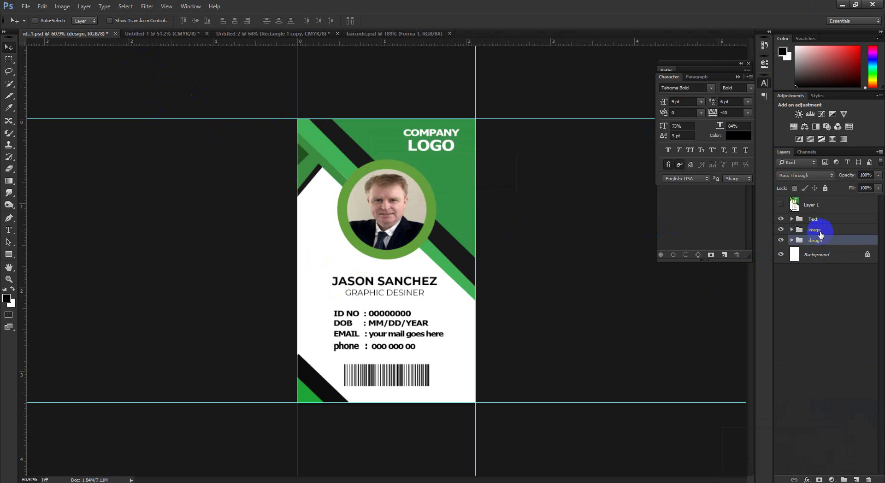
pyautogui.doubleClick(815, 230)
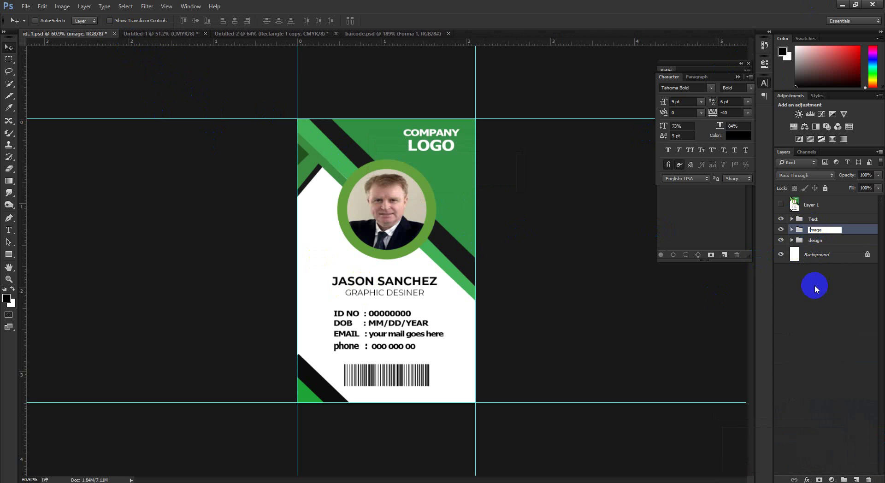
pyautogui.write('I')
pyautogui.press('Return')
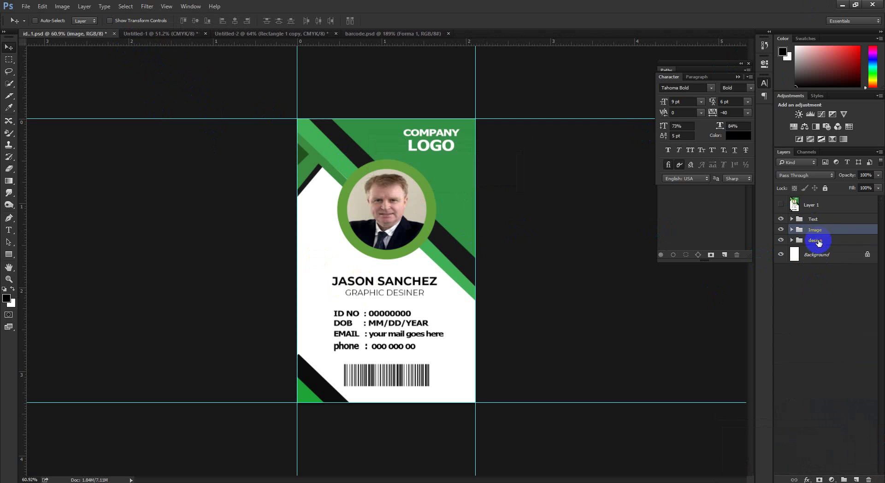
pyautogui.doubleClick(817, 240)
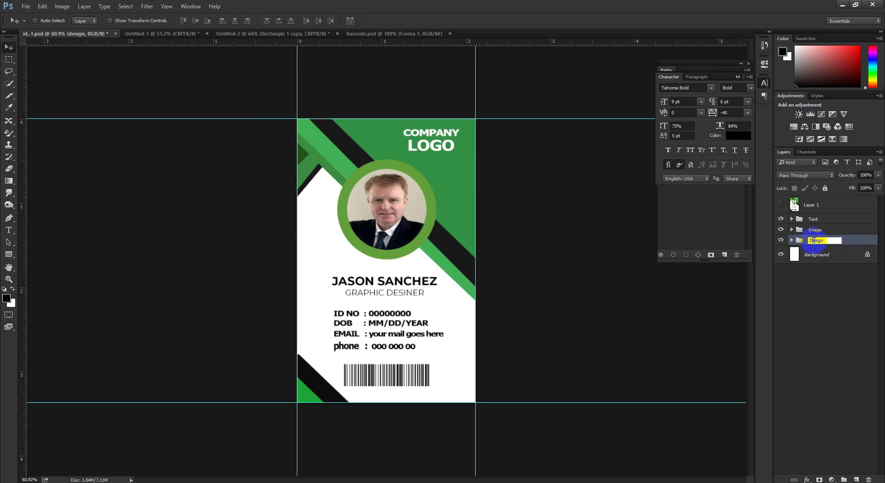
pyautogui.write('D')
pyautogui.press('Return')
# Expand the Design group and toggle the Polygon 1 layer's visibility to check its part of the card.
pyautogui.click(792, 240)
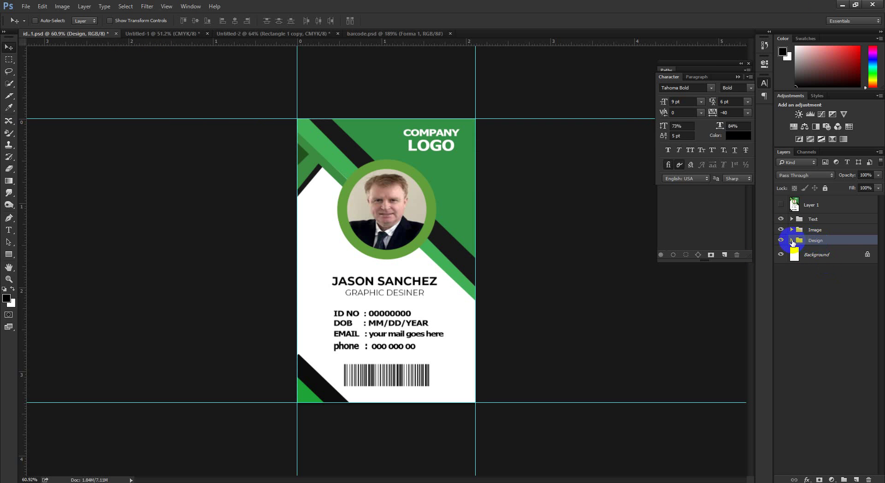
pyautogui.click(787, 254)
pyautogui.click(781, 255)
pyautogui.click(781, 255)
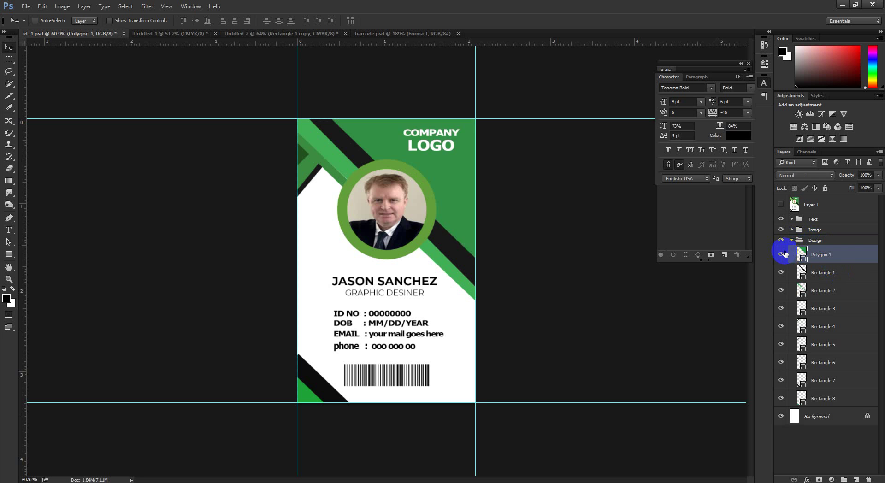
pyautogui.click(782, 254)
pyautogui.click(784, 254)
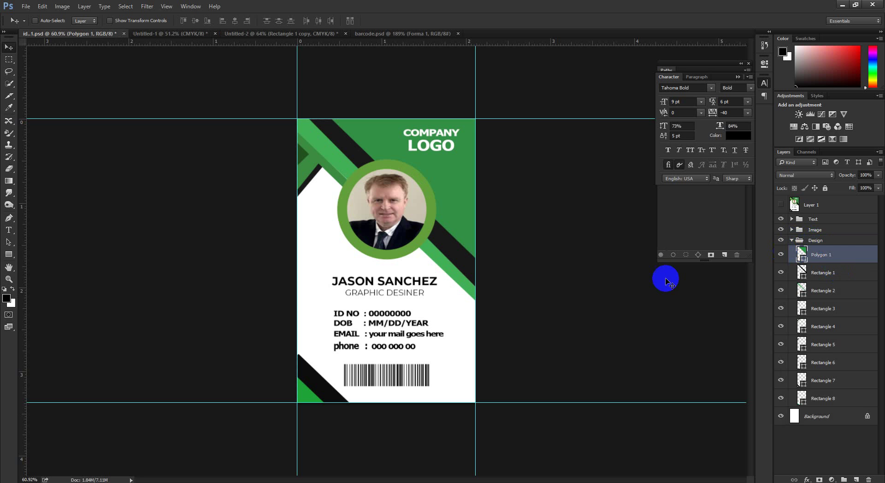
# Close id..1.psd without saving its changes, and close barcode.psd.
pyautogui.click(123, 33)
pyautogui.click(442, 182)
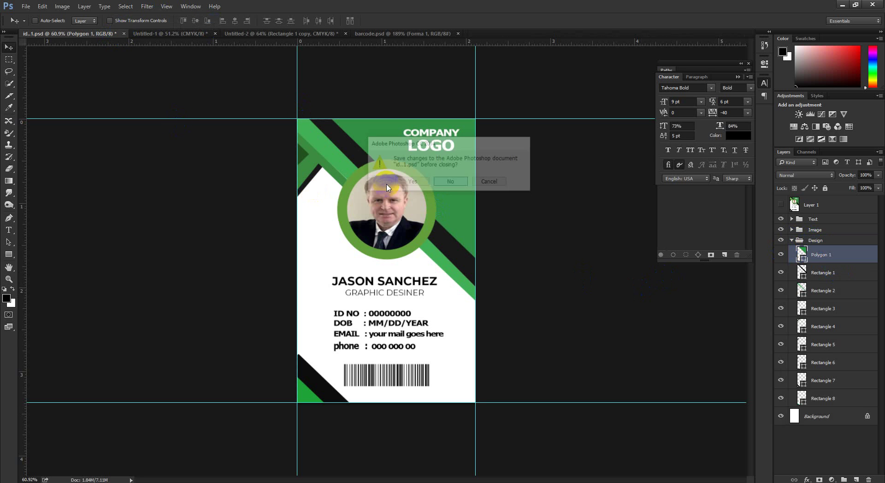
pyautogui.click(96, 35)
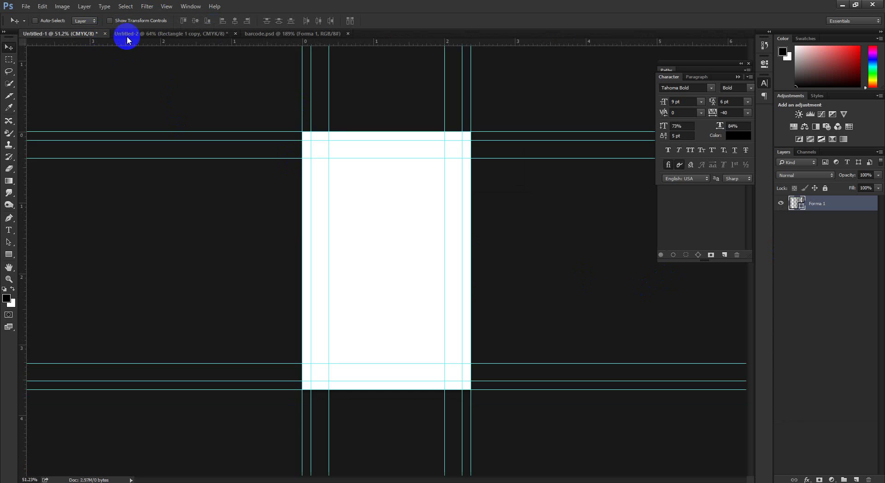
pyautogui.click(349, 33)
# Switch to Chrome and close the Google Drive tab of the shared id card folder.
pyautogui.moveTo(145, 480)
pyautogui.click(94, 454)
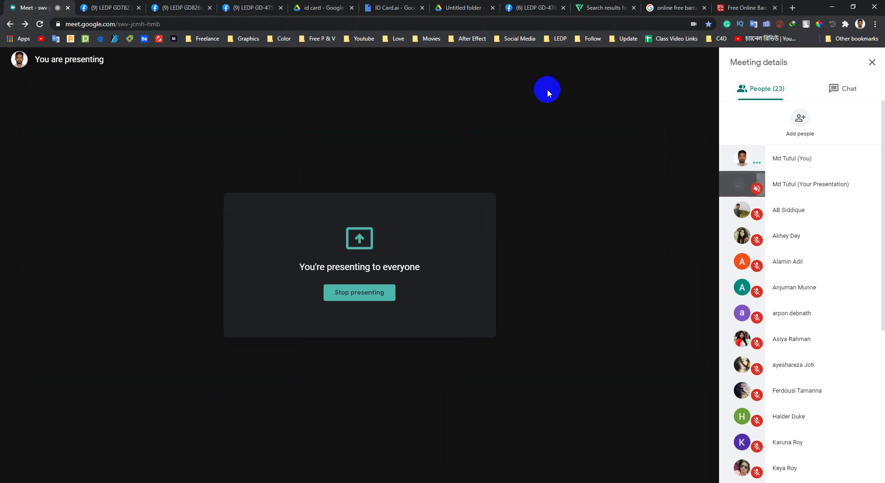
pyautogui.click(390, 8)
pyautogui.click(333, 9)
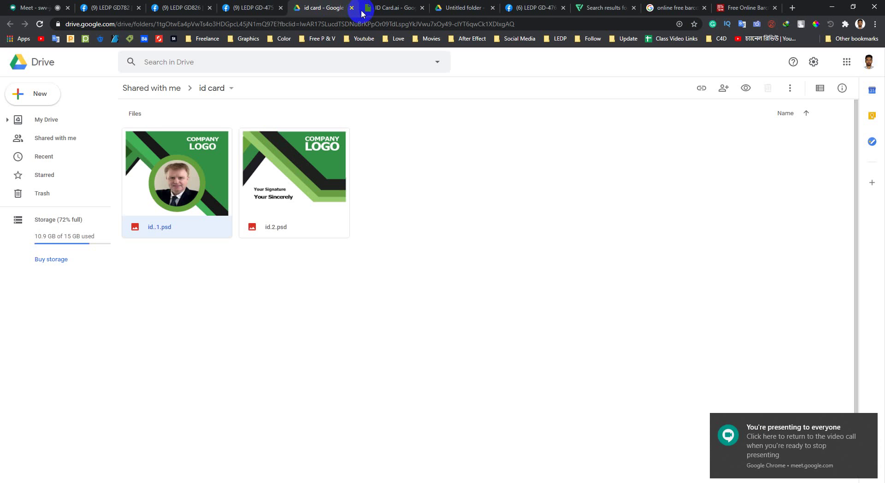
pyautogui.click(352, 8)
# Download ID Card.ai from Google Drive and save it to the Desktop.
pyautogui.click(415, 235)
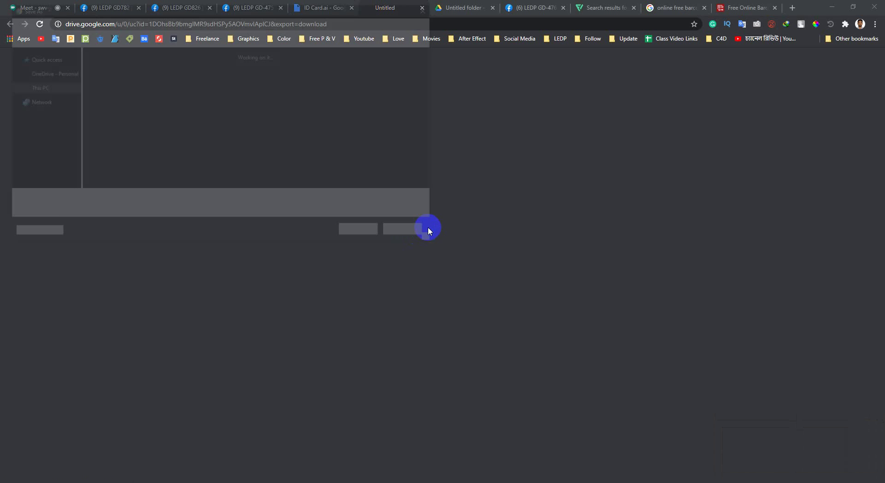
pyautogui.click(40, 78)
pyautogui.click(352, 232)
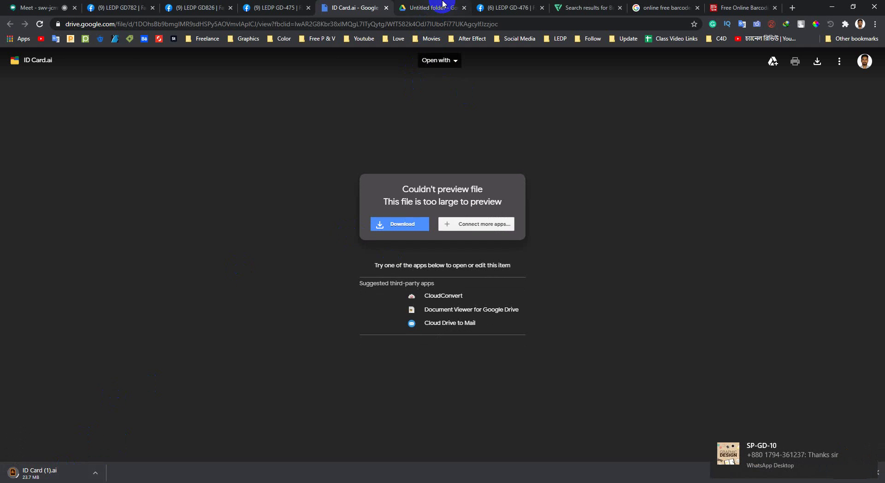
# Download Id Card.eps from the shared Untitled folder in Google Drive and save it to the Desktop.
pyautogui.click(429, 9)
pyautogui.click(200, 186)
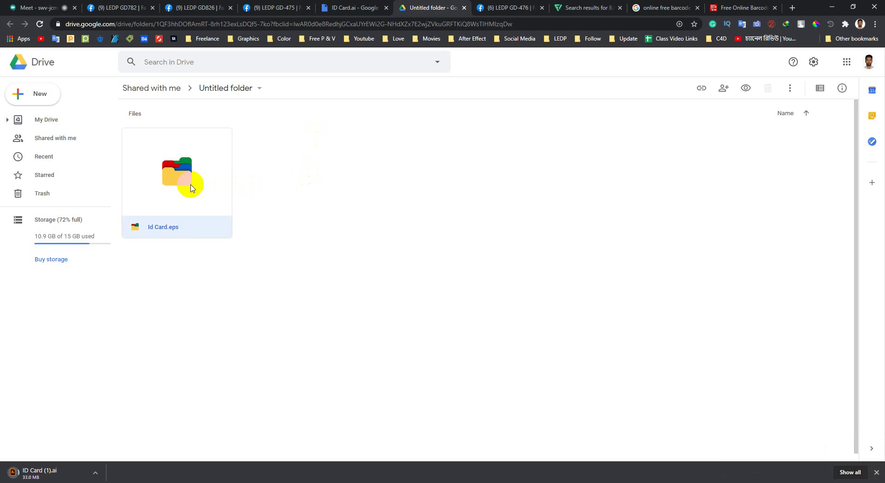
pyautogui.rightClick(192, 189)
pyautogui.click(229, 389)
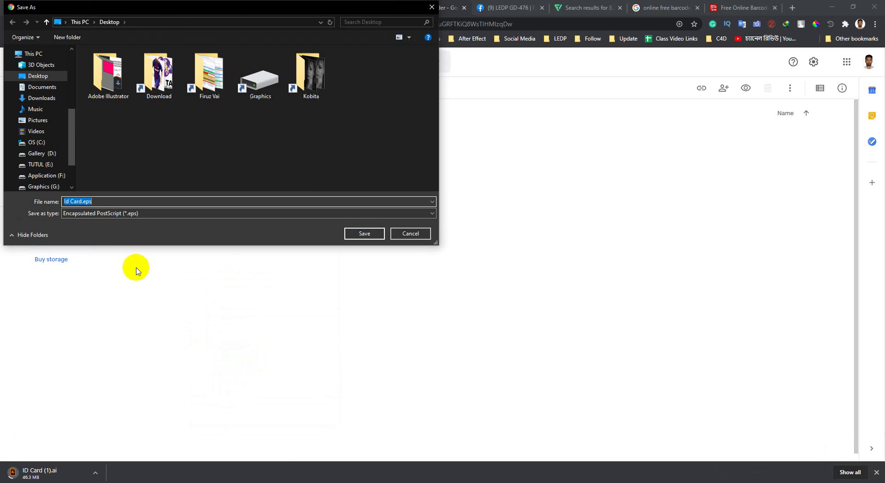
pyautogui.click(44, 77)
pyautogui.click(364, 233)
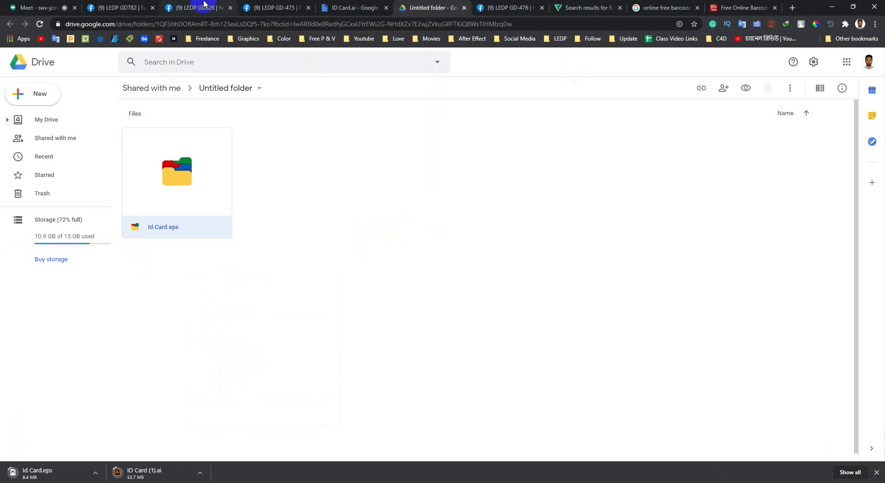
# Reload the LEDP GD782 Facebook group page and admit the waiting participant to the Google Meet call.
pyautogui.click(119, 7)
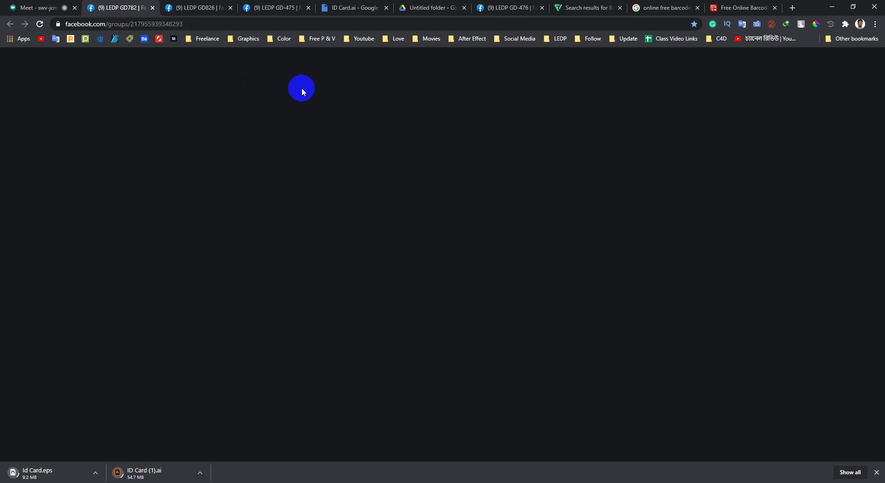
pyautogui.click(39, 25)
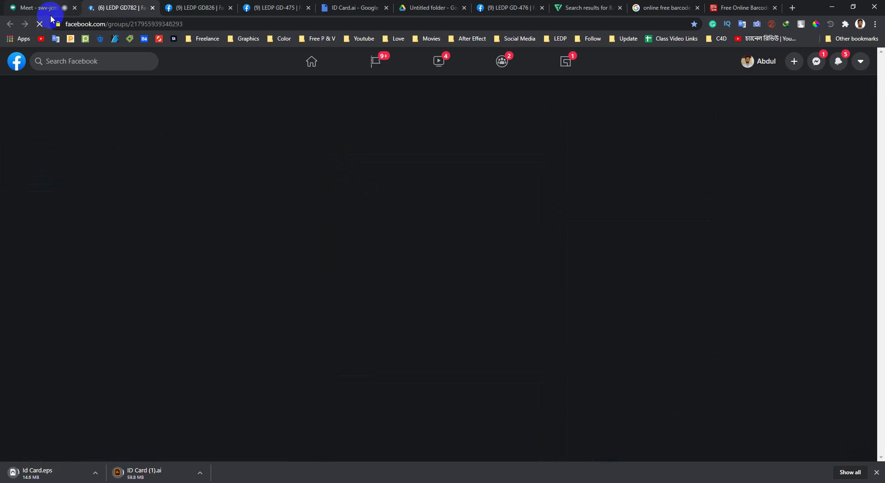
pyautogui.click(49, 8)
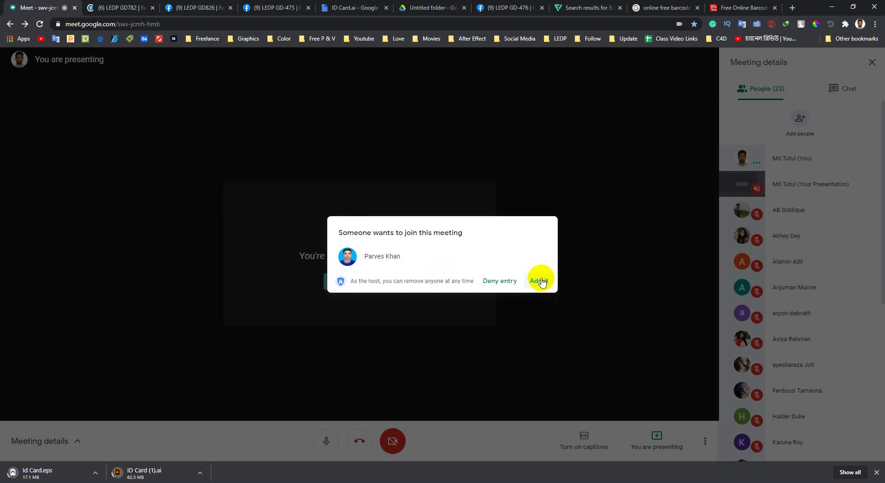
pyautogui.click(541, 281)
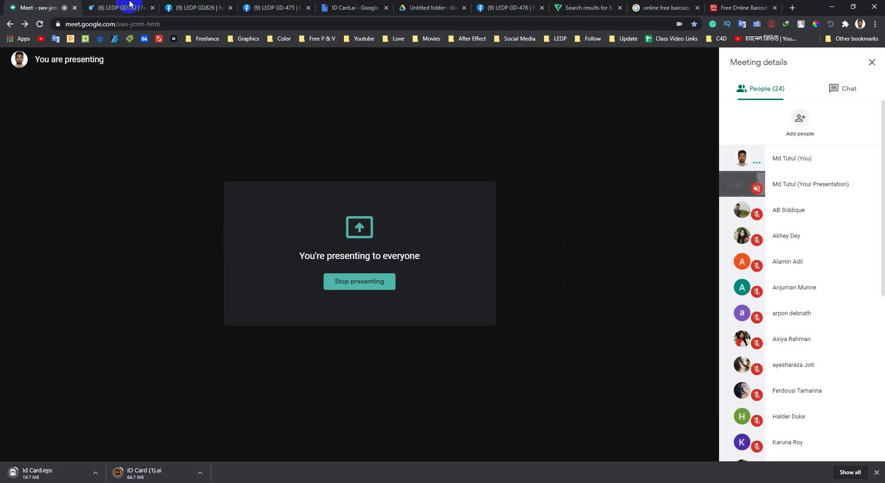
# Examine the full participant list of the Google Meet call while the LEDP GD782 group page loads.
pyautogui.click(121, 8)
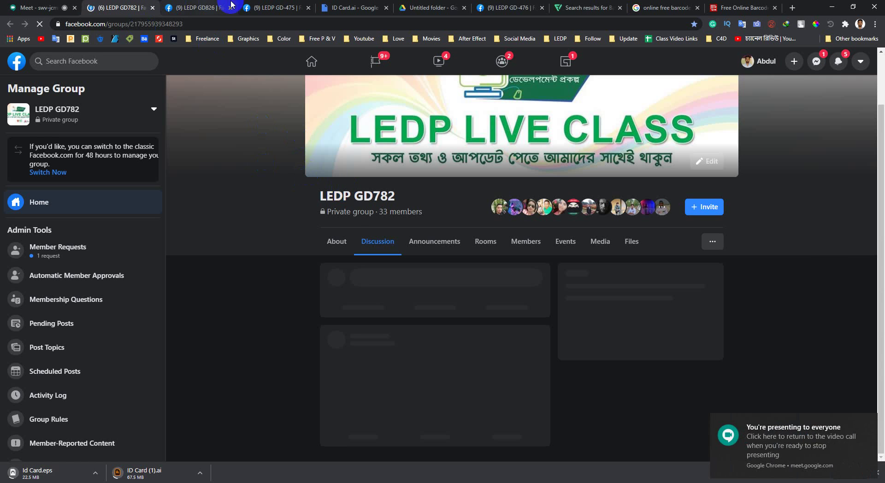
pyautogui.click(48, 8)
pyautogui.scroll(-8, 815, 286)
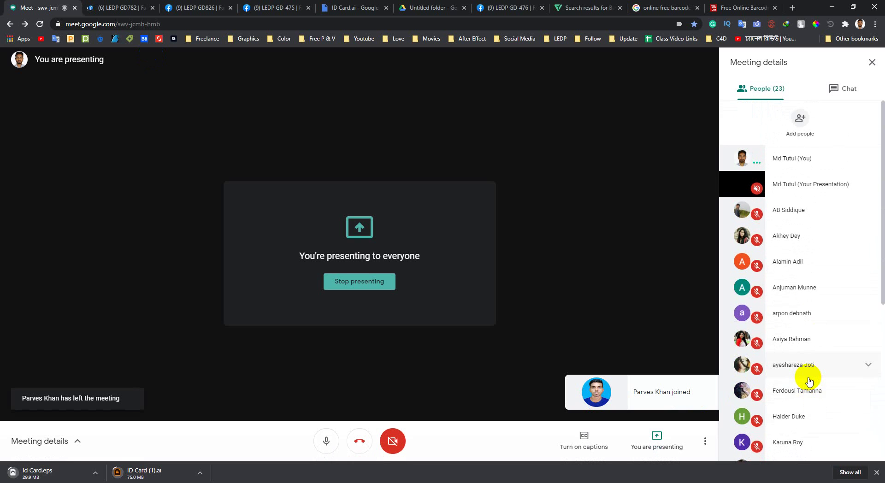
pyautogui.scroll(-6, 809, 381)
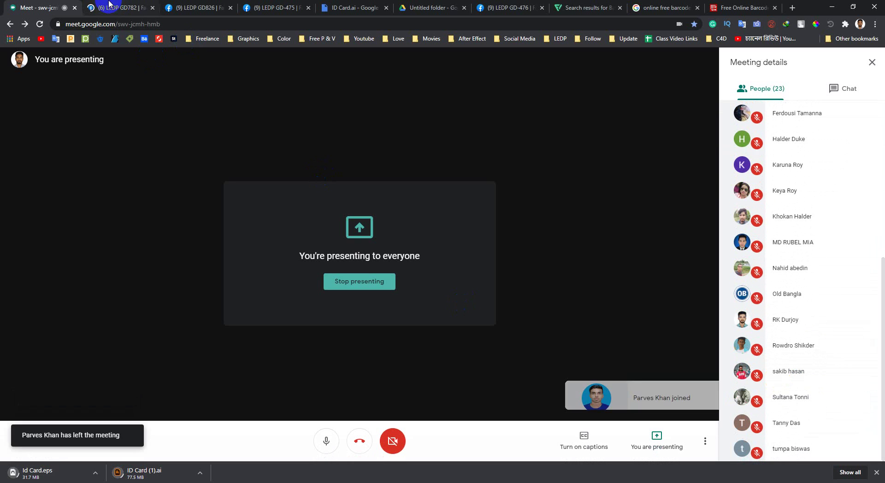
pyautogui.click(109, 3)
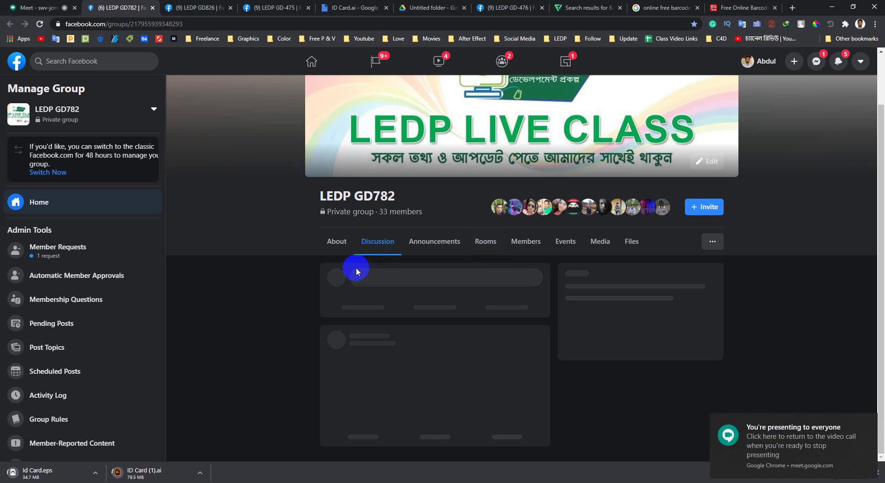
pyautogui.click(50, 7)
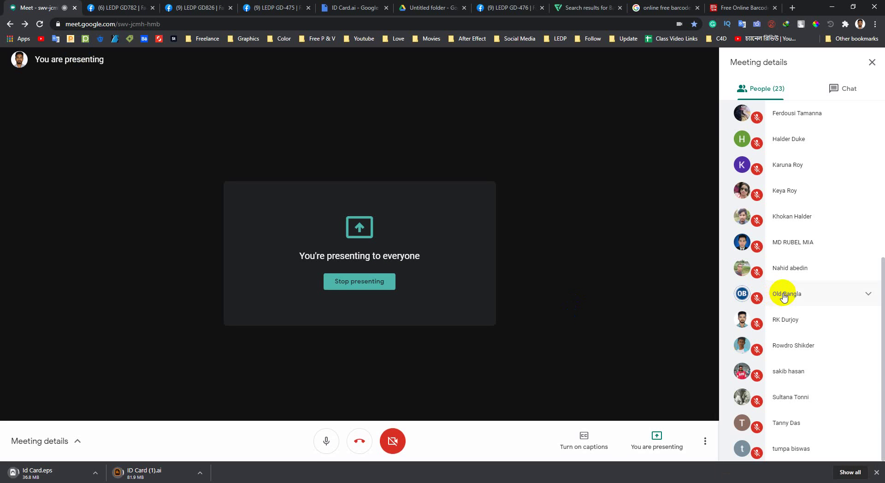
pyautogui.scroll(1, 791, 381)
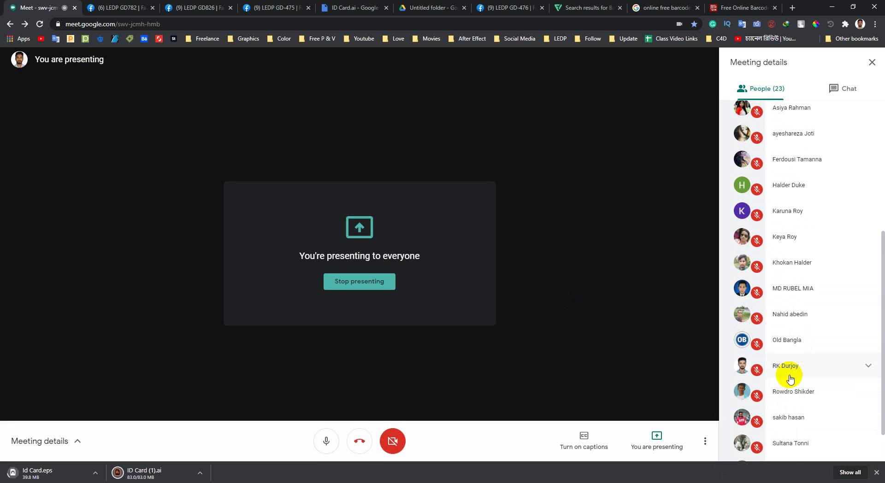
pyautogui.scroll(5, 789, 370)
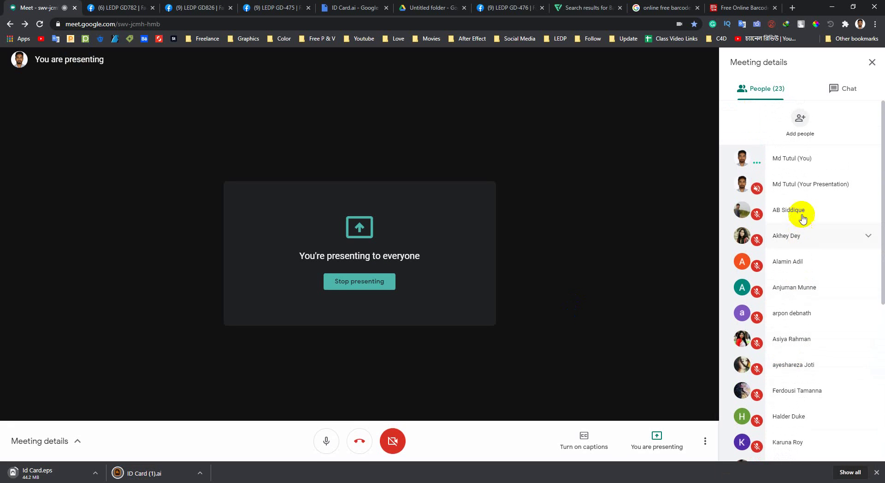
pyautogui.scroll(-6, 807, 304)
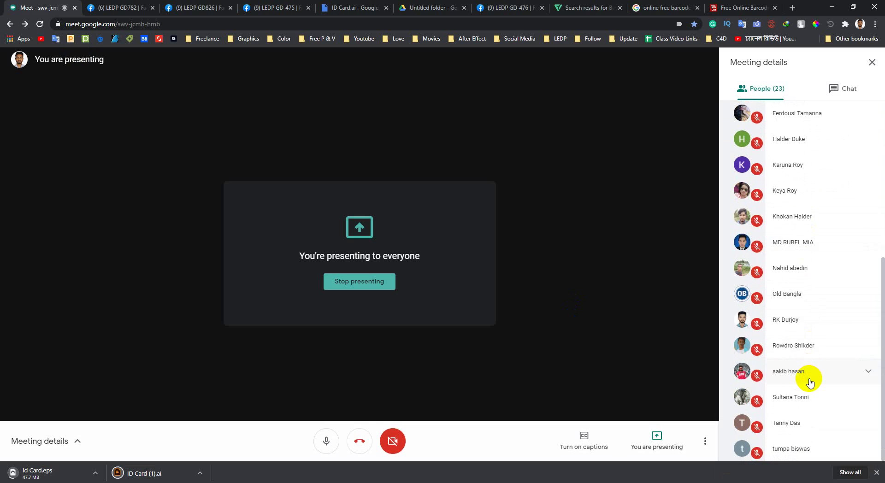
pyautogui.scroll(6, 784, 365)
pyautogui.click(425, 247)
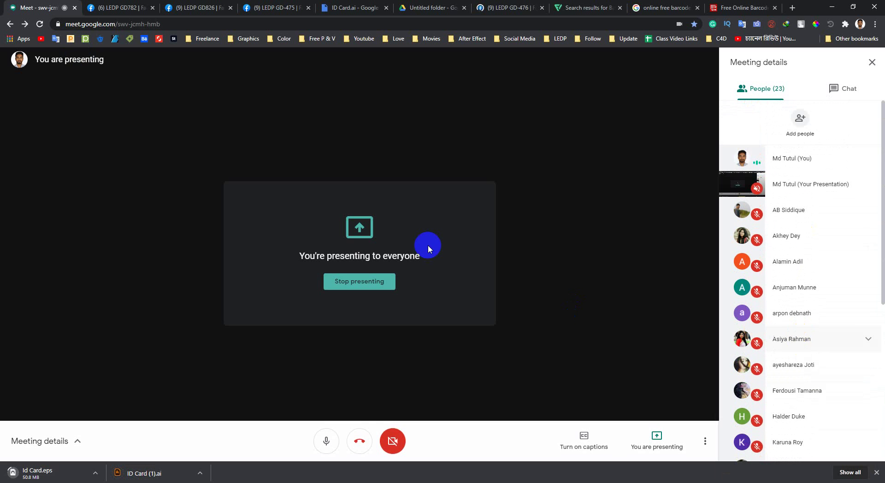
# View the main card image of the "ID card own concept" post in the LEDP GD782 group and return to the feed.
pyautogui.click(124, 5)
pyautogui.scroll(-8, 282, 299)
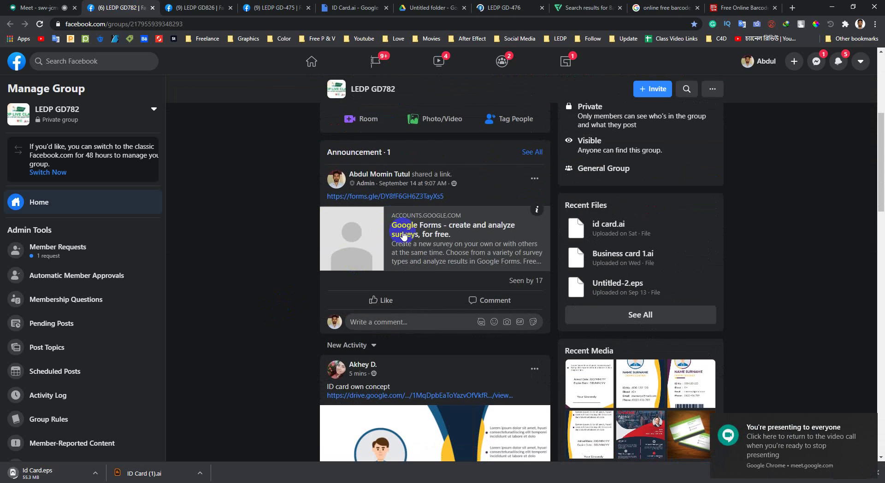
pyautogui.scroll(-2, 299, 290)
pyautogui.click(440, 259)
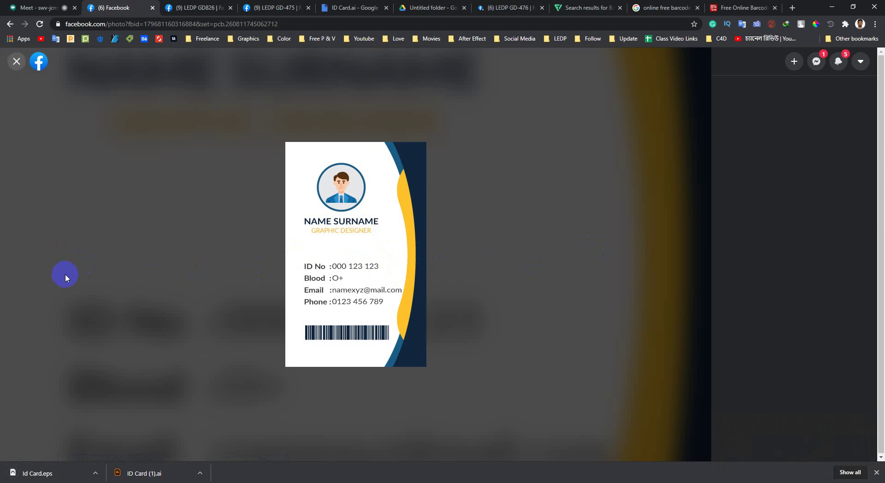
pyautogui.hotkey('alt', 'Left')
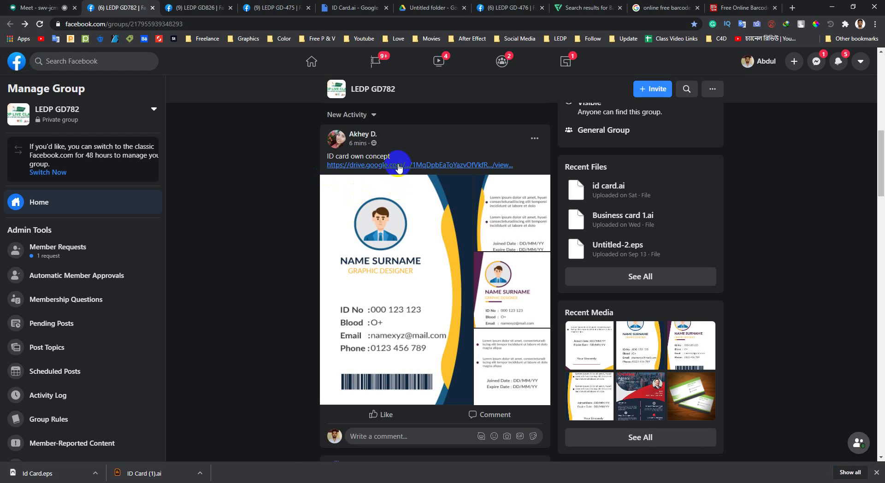
# Open the post's Google Drive link and download the file to the Desktop as id card (2).ai.
pyautogui.click(399, 166)
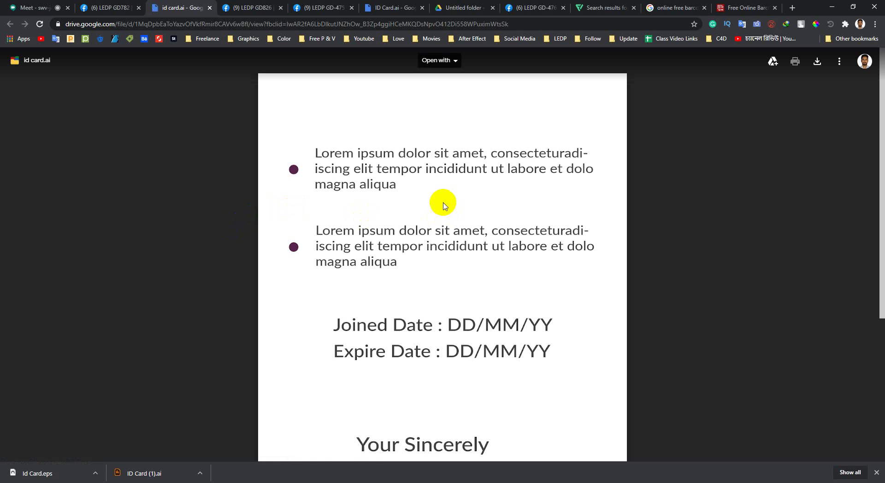
pyautogui.scroll(-4, 486, 187)
pyautogui.scroll(-1, 486, 187)
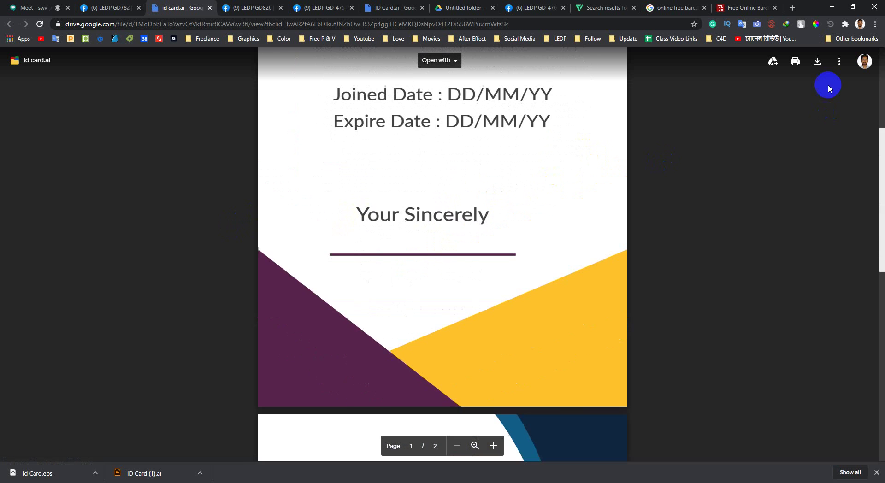
pyautogui.click(817, 62)
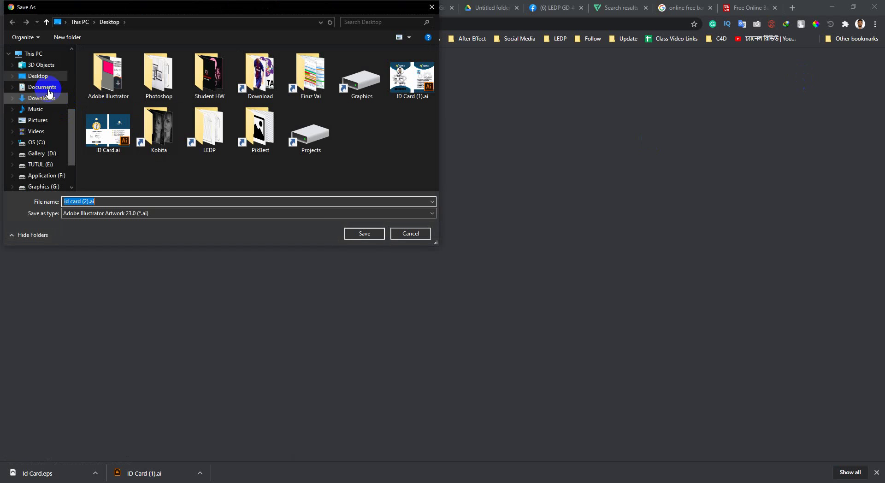
pyautogui.click(371, 235)
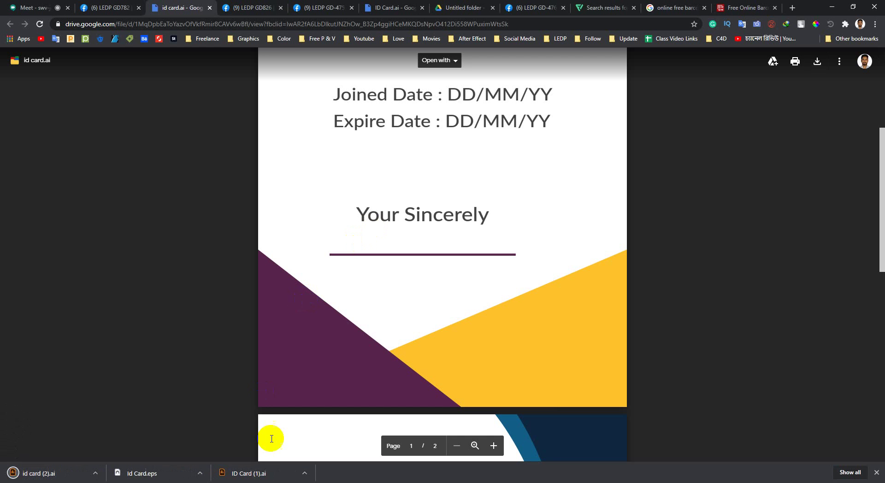
# Open the downloaded ID Card (1).ai in Illustrator, and admit the waiting participant to the Google Meet call in Chrome.
pyautogui.click(249, 475)
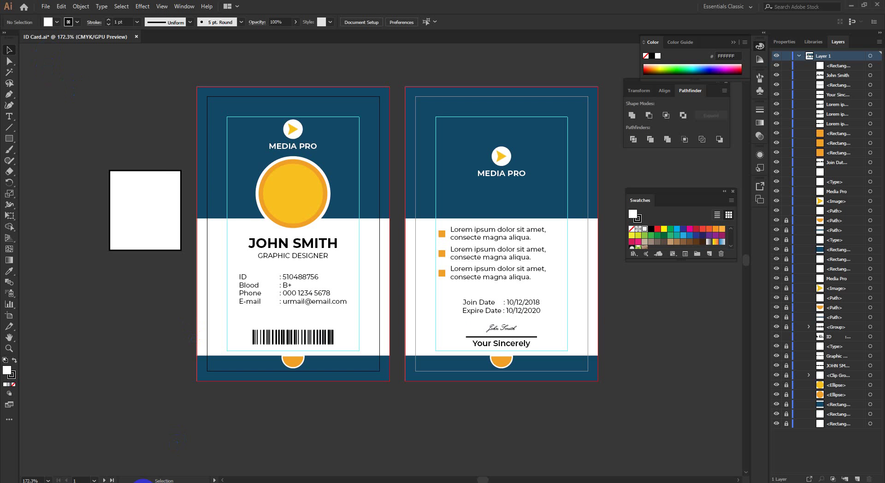
pyautogui.moveTo(143, 482)
pyautogui.click(108, 463)
pyautogui.click(33, 7)
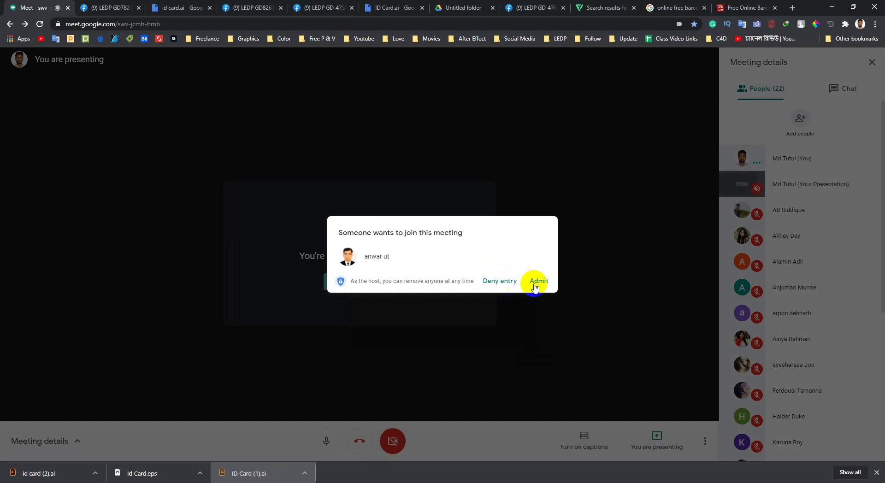
pyautogui.click(540, 283)
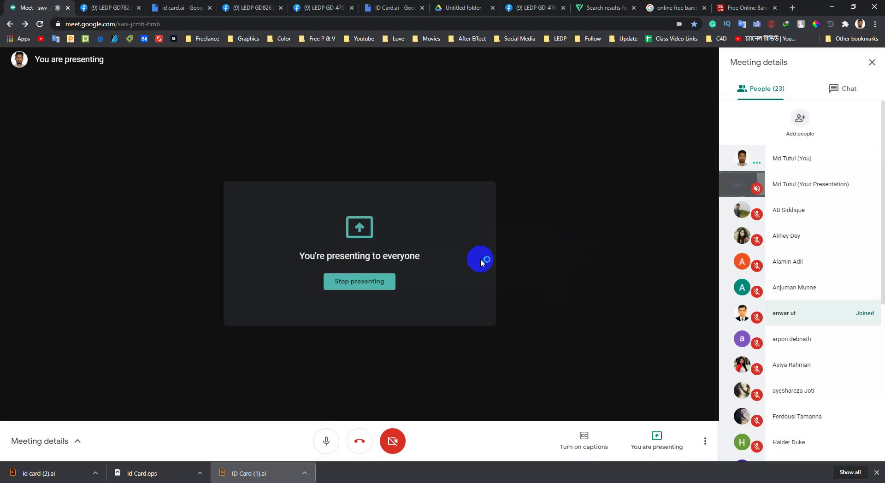
pyautogui.moveTo(789, 315)
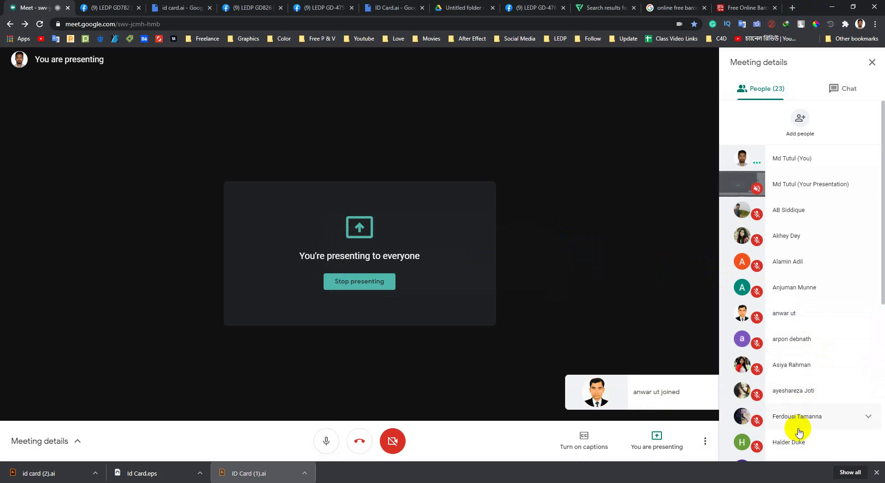
pyautogui.click(876, 473)
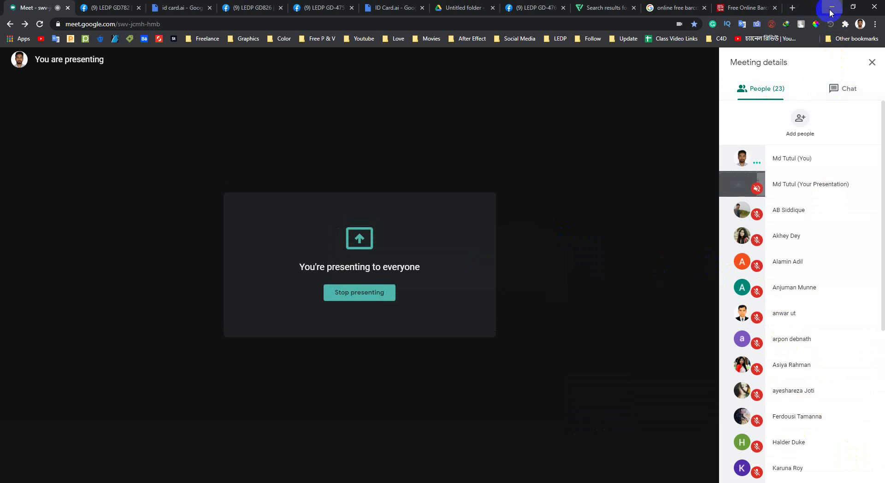
# Return to Illustrator, dismiss the missing fonts dialog and examine both sides of the HighTech ID card, including its barcode.
pyautogui.click(831, 13)
pyautogui.click(356, 294)
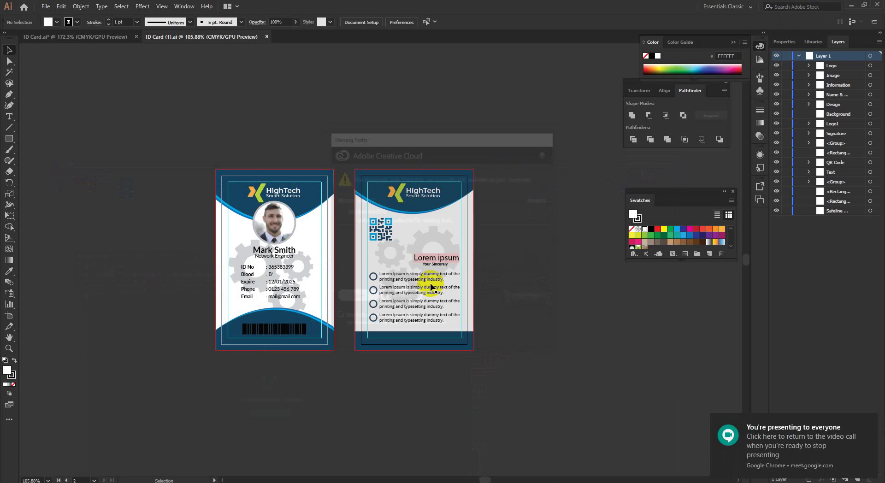
pyautogui.hotkey('ctrl', 'space')
pyautogui.moveTo(374, 289); pyautogui.dragTo(375, 331)
pyautogui.hotkey('ctrl', '0')
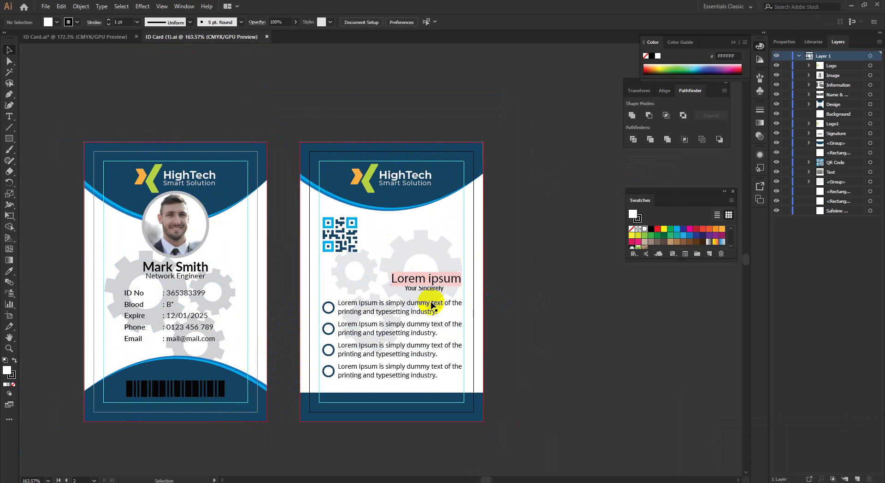
pyautogui.click(490, 223)
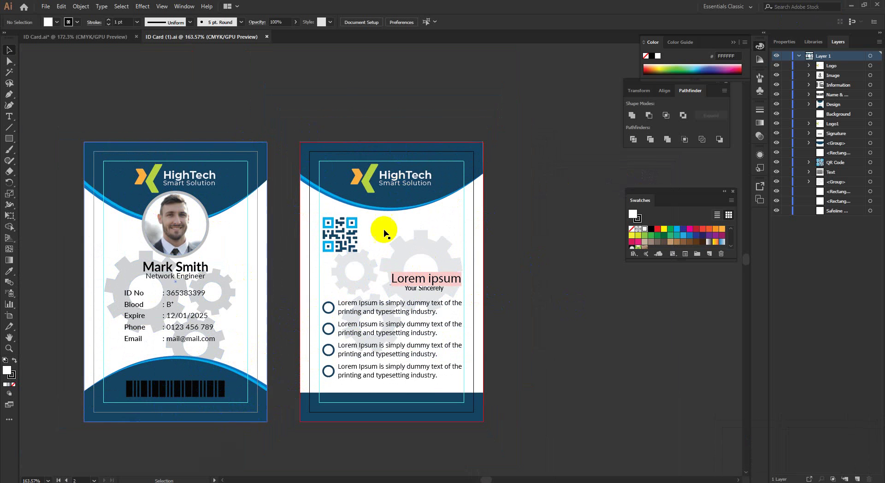
pyautogui.click(183, 390)
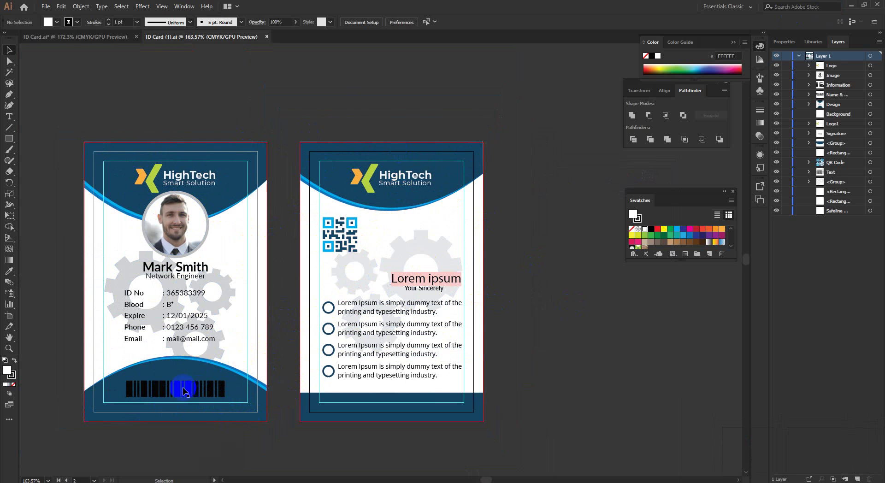
pyautogui.moveTo(151, 409)
pyautogui.mouseDown()
pyautogui.moveTo(213, 420)
pyautogui.moveTo(163, 415)
pyautogui.mouseUp()
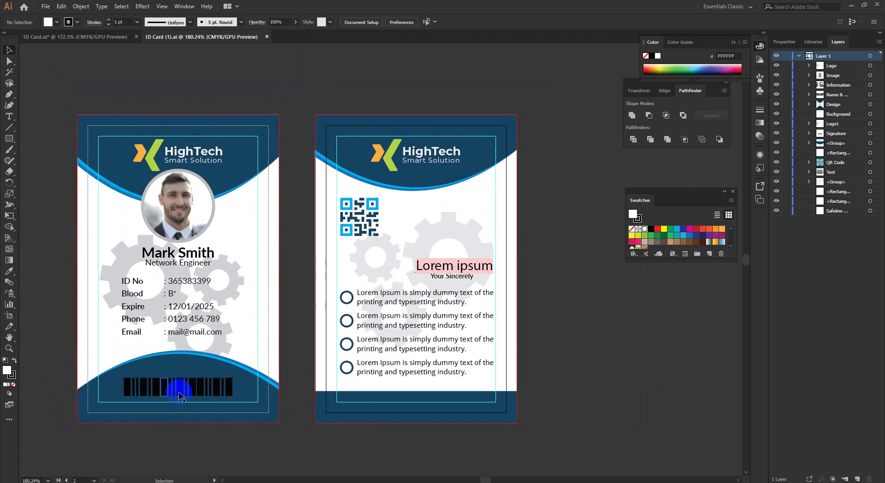
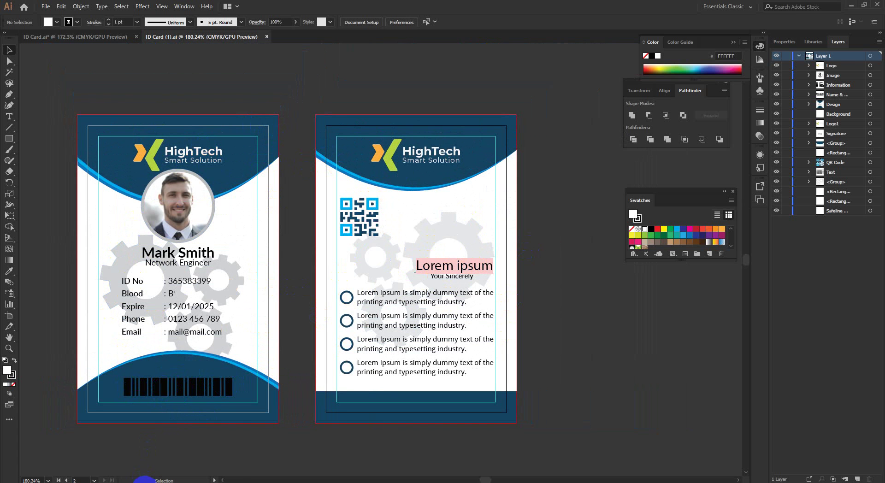
# Switch to Chrome, open GraphicRiver from the bookmarks and search it for "id card".
pyautogui.moveTo(144, 479)
pyautogui.click(79, 455)
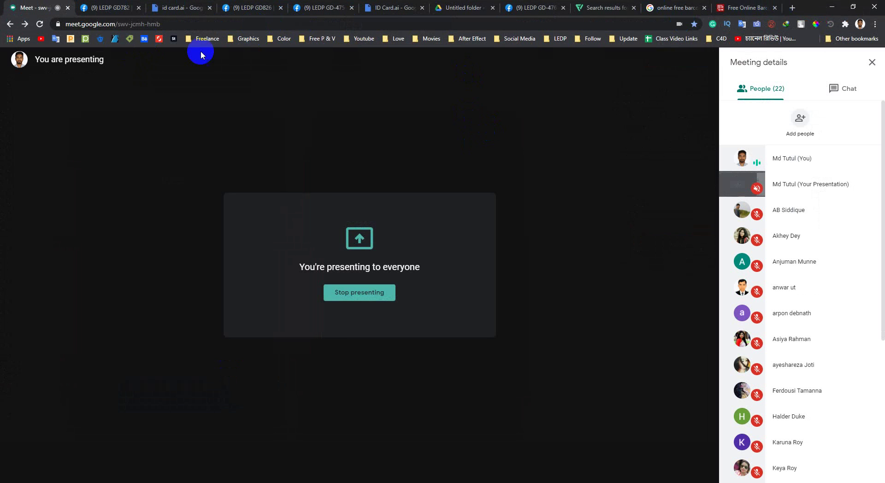
pyautogui.click(245, 40)
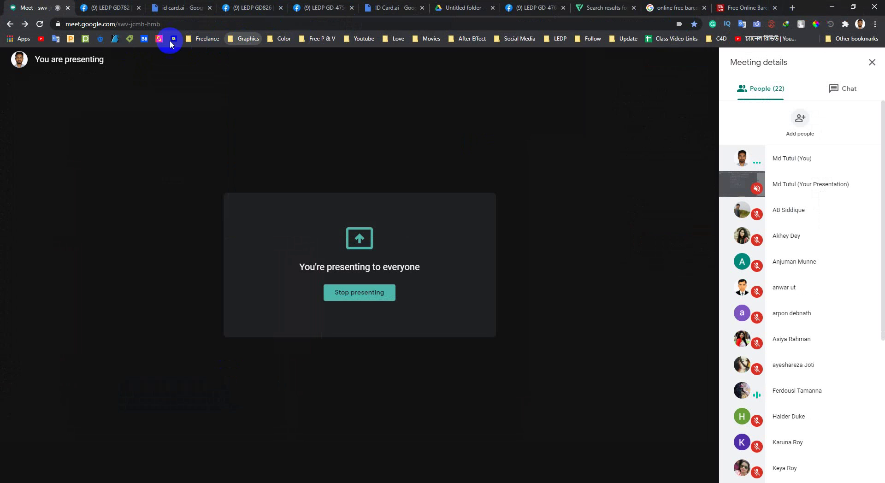
pyautogui.click(116, 40)
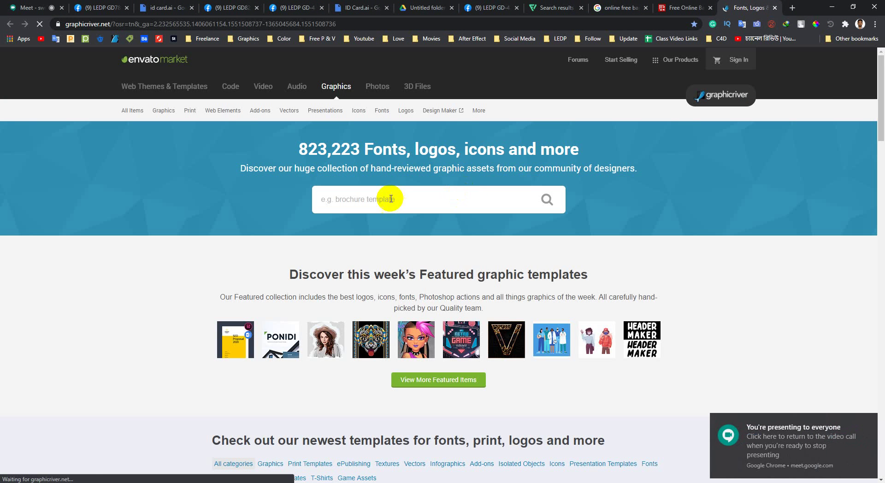
pyautogui.click(389, 198)
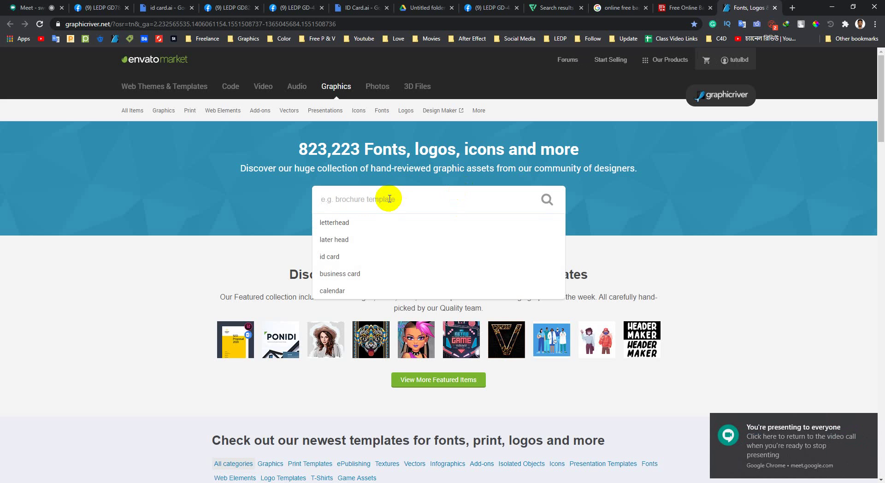
pyautogui.write('id')
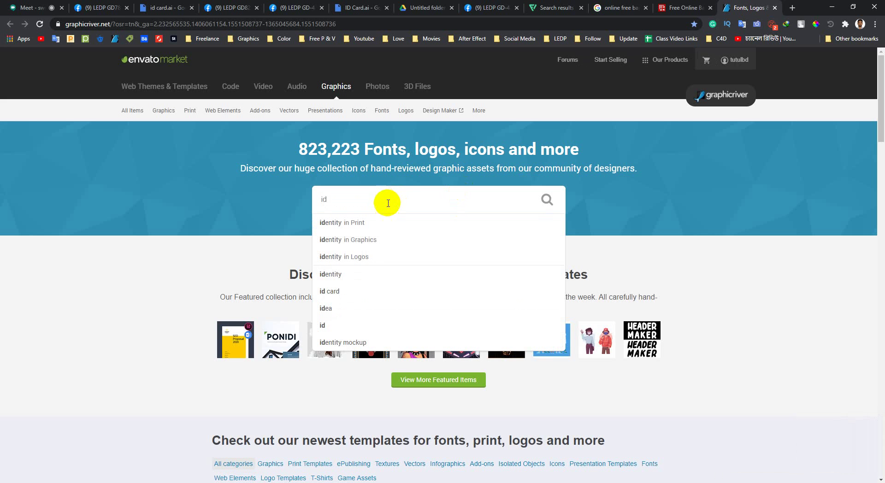
pyautogui.click(340, 290)
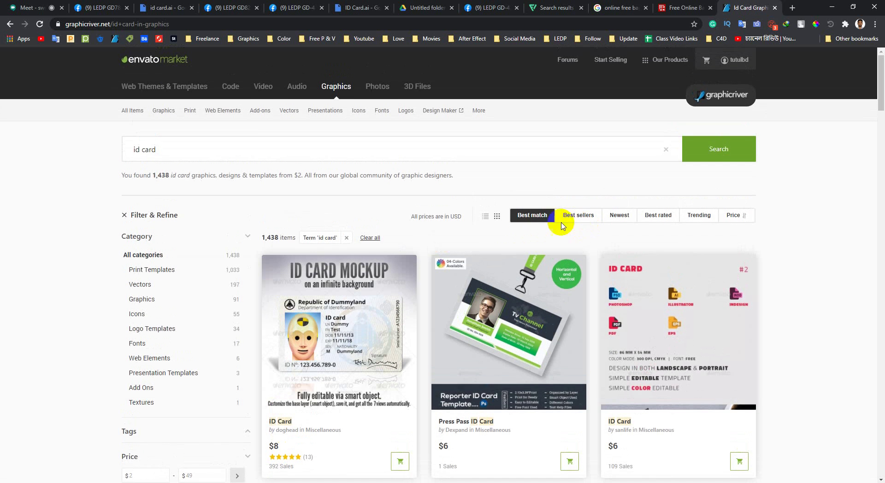
# Browse the first page of ID card results and compare the template designs.
pyautogui.scroll(-3, 317, 231)
pyautogui.scroll(-9, 317, 231)
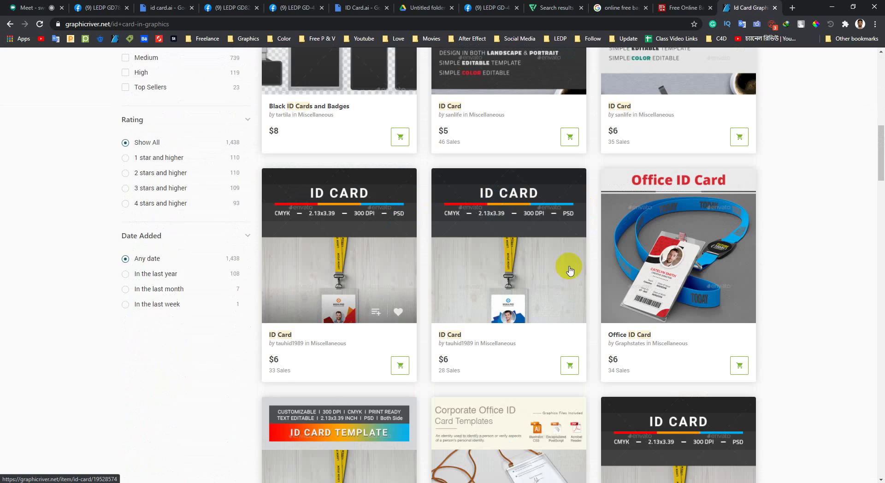
pyautogui.scroll(-8, 572, 261)
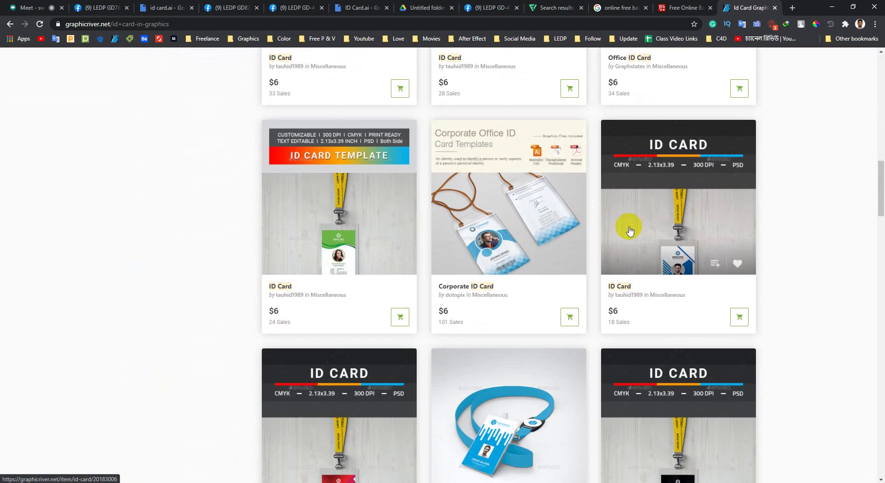
pyautogui.scroll(-8, 494, 237)
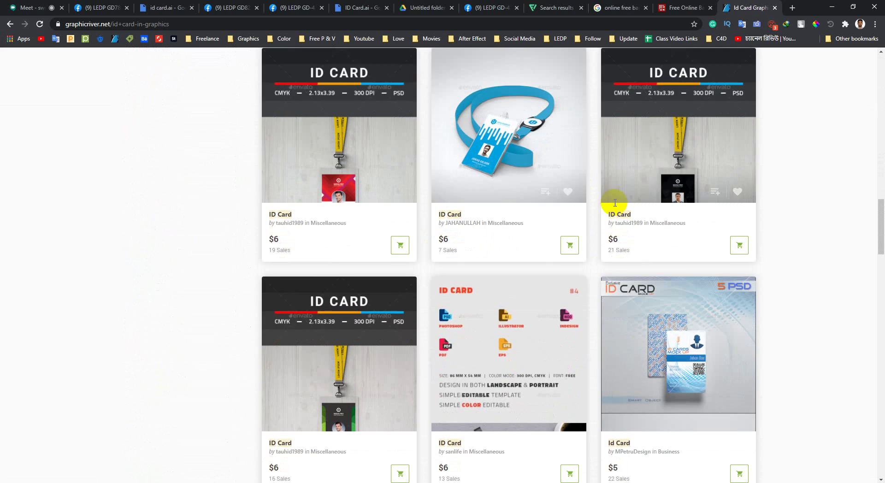
pyautogui.scroll(-11, 420, 234)
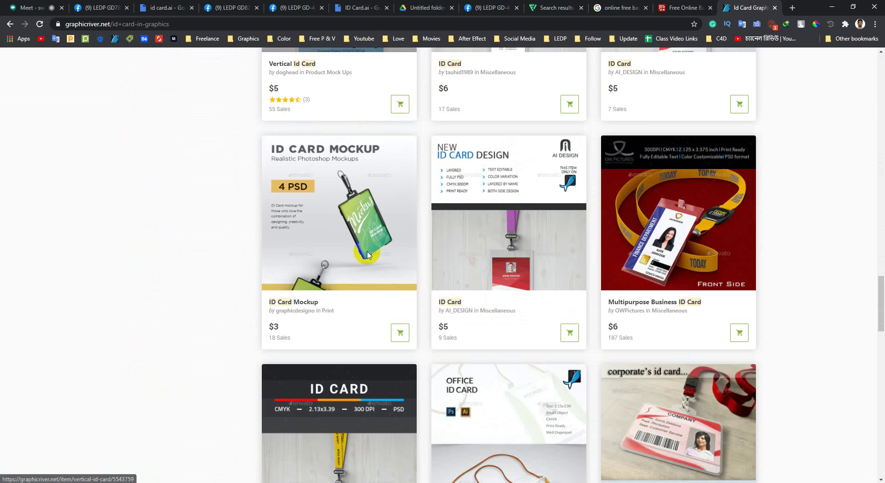
pyautogui.scroll(-4, 366, 251)
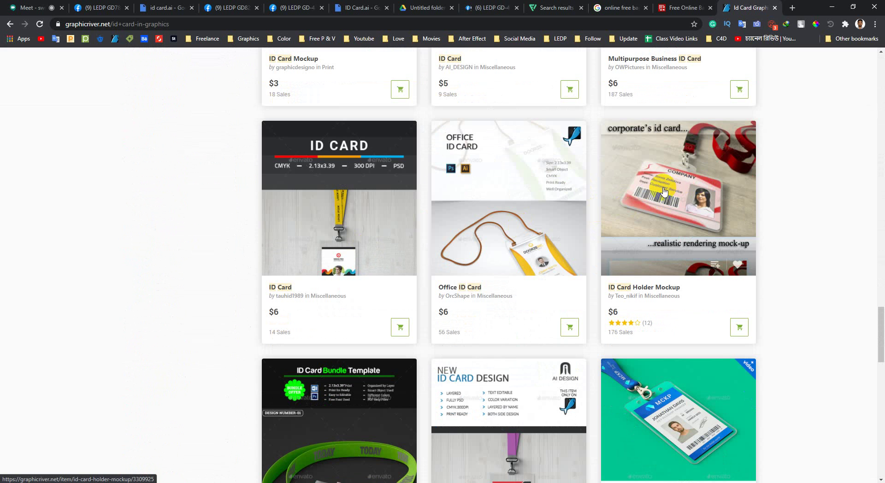
pyautogui.scroll(-4, 664, 192)
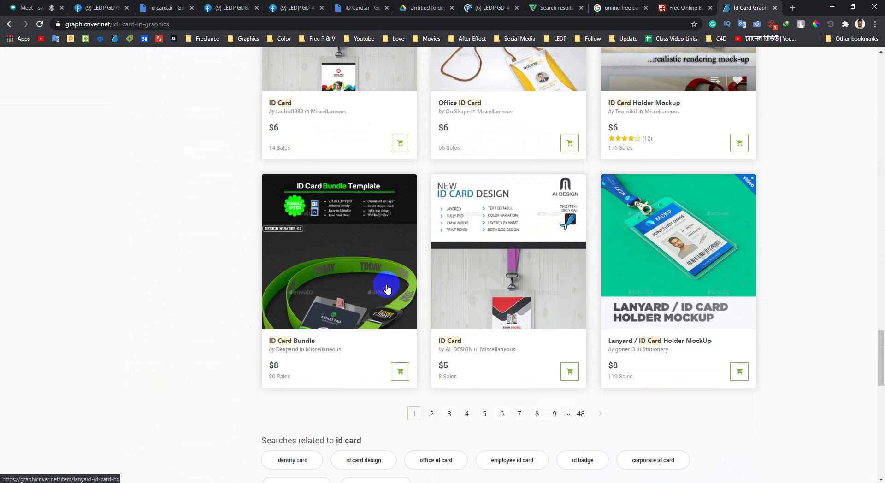
pyautogui.click(433, 415)
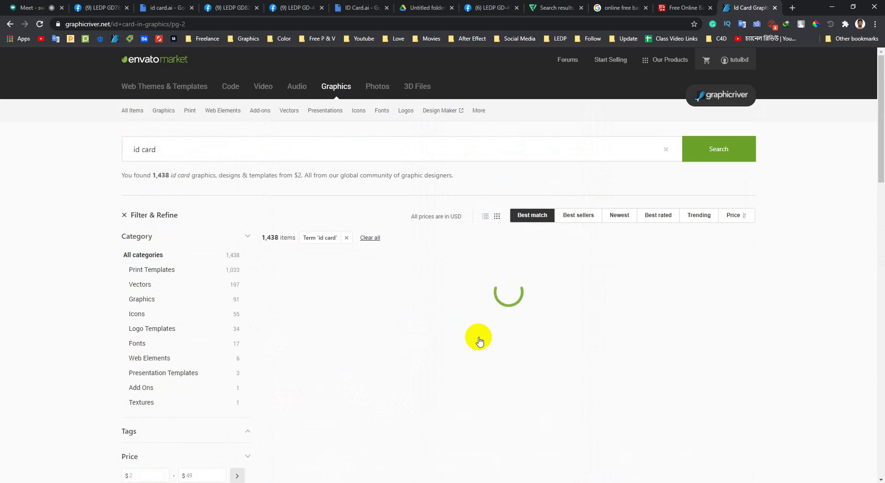
pyautogui.scroll(-7, 722, 259)
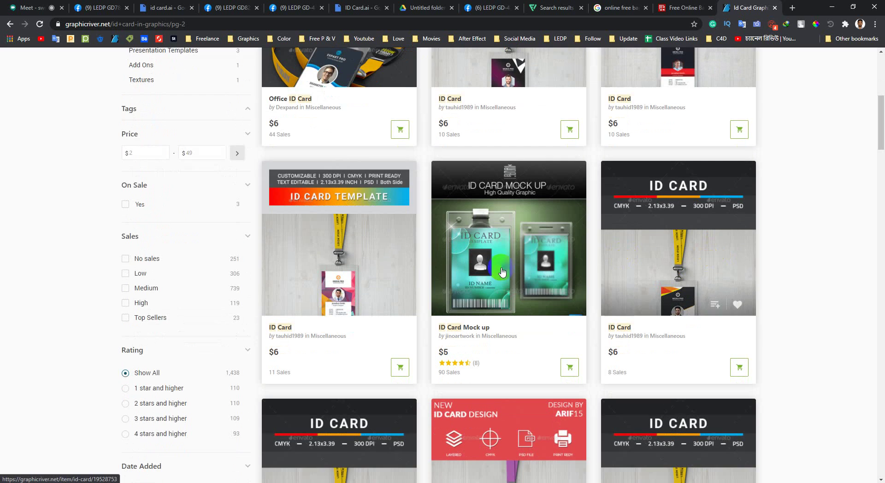
pyautogui.scroll(-5, 502, 272)
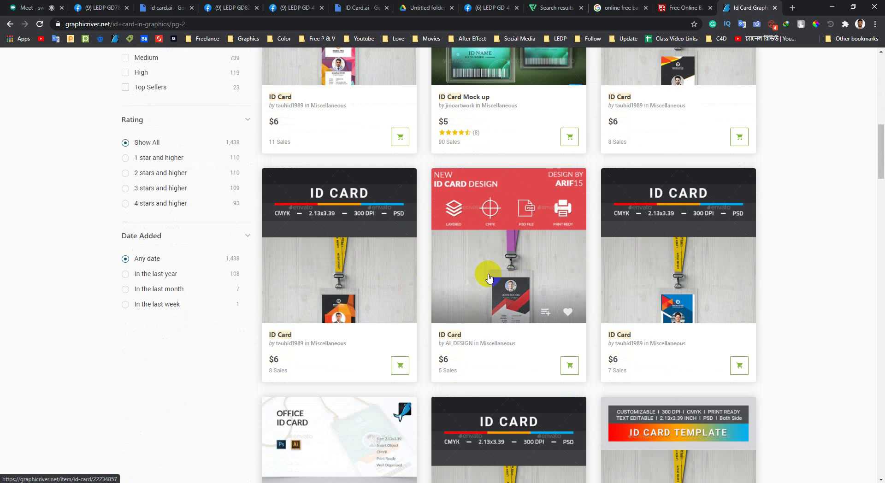
pyautogui.middleClick(487, 276)
pyautogui.middleClick(360, 295)
# Look further through page 2 and open the purple-and-blue tauhid1989 ID card in a new tab.
pyautogui.scroll(-6, 415, 287)
pyautogui.scroll(-3, 546, 257)
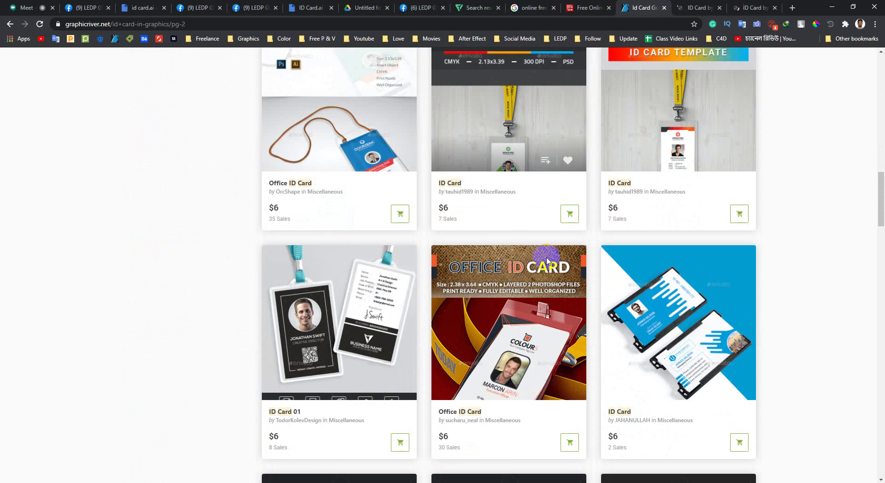
pyautogui.scroll(-8, 546, 261)
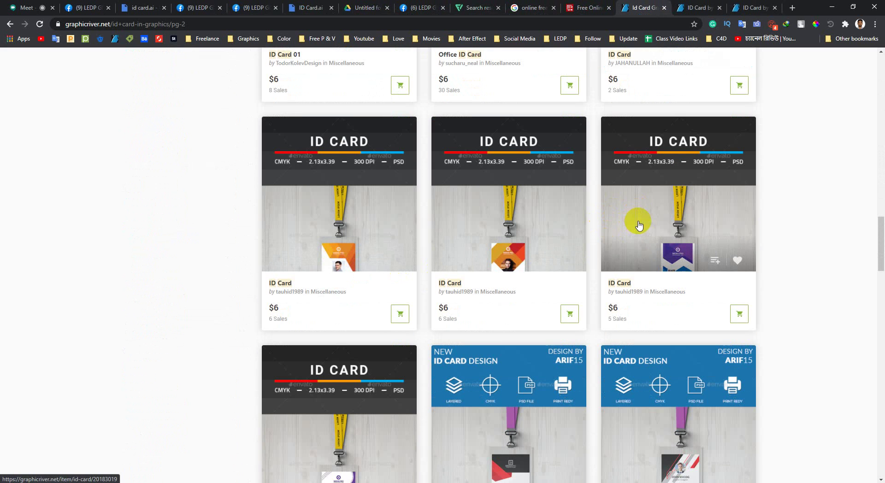
pyautogui.middleClick(639, 226)
pyautogui.scroll(-5, 639, 226)
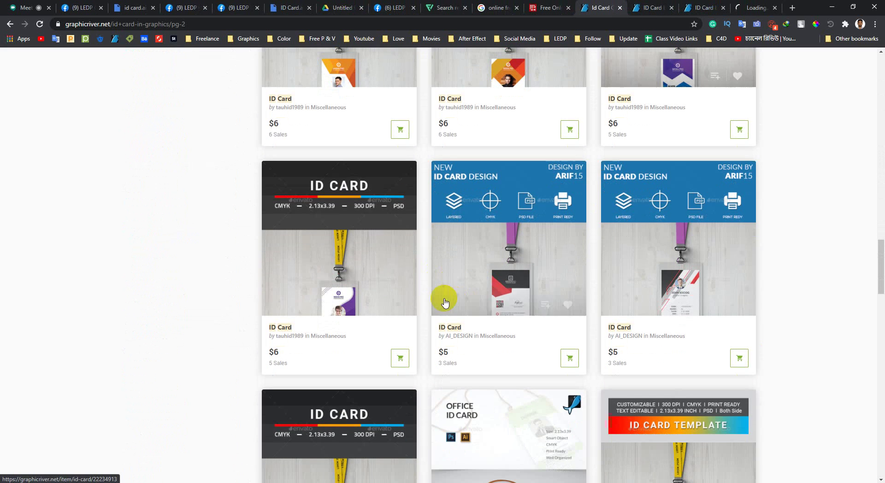
# Examine the purple-and-blue ID card's description and front and back previews, and close its tab.
pyautogui.click(740, 8)
pyautogui.scroll(-8, 223, 219)
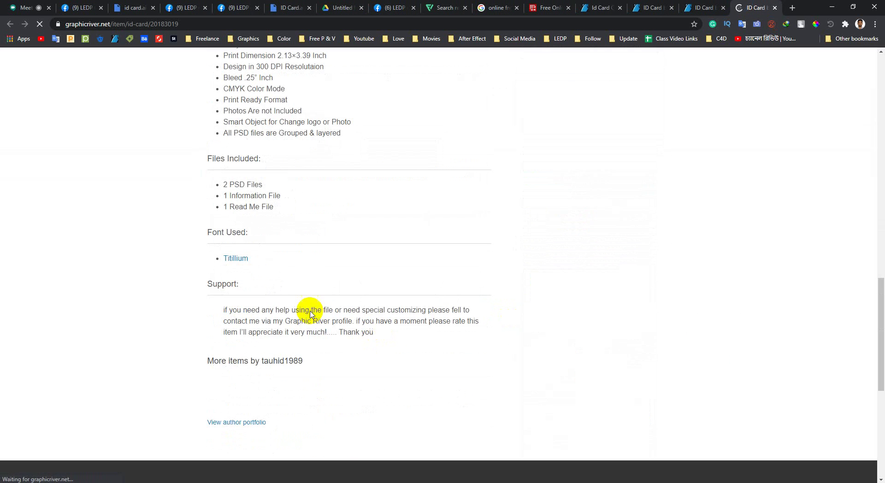
pyautogui.scroll(7, 226, 297)
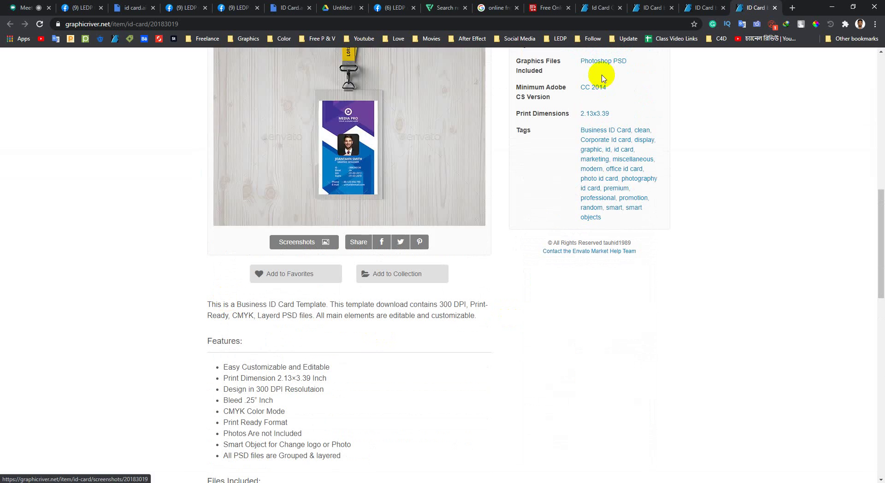
pyautogui.scroll(7, 340, 148)
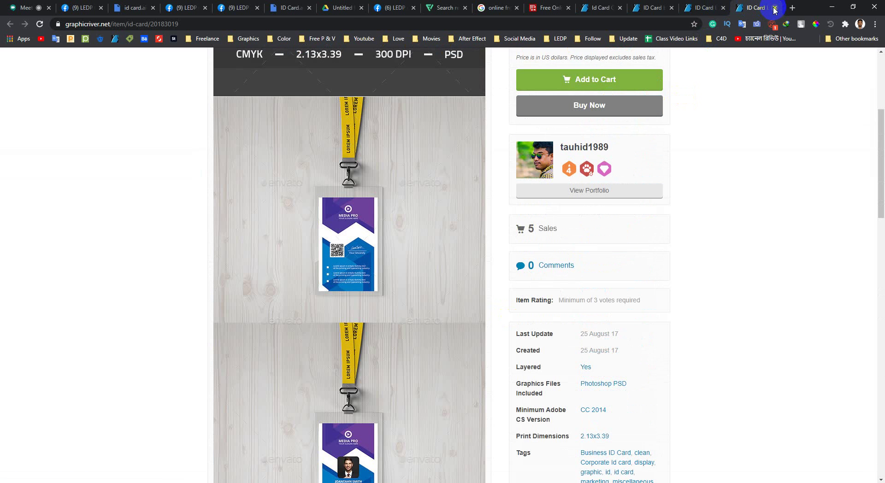
pyautogui.click(775, 8)
# Enlarge the orange-and-black Media Pro ID card preview and examine its barcode on the dark background.
pyautogui.scroll(-10, 168, 272)
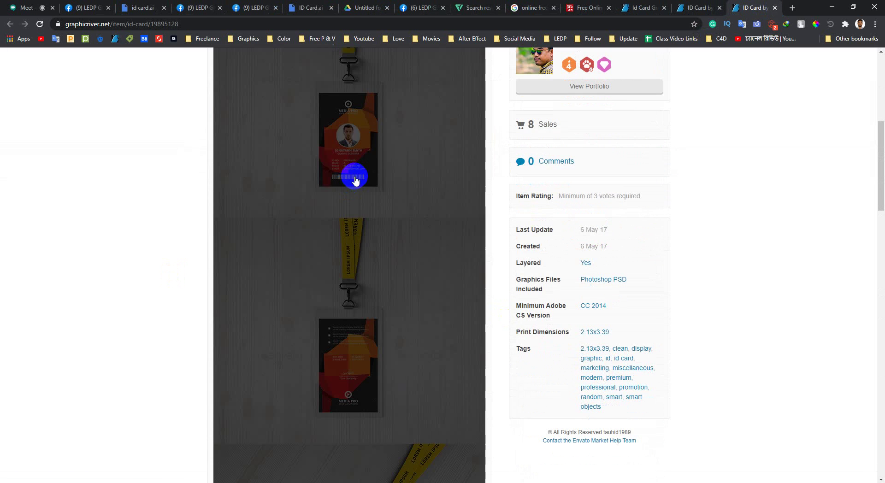
pyautogui.click(355, 180)
pyautogui.scroll(-4, 440, 259)
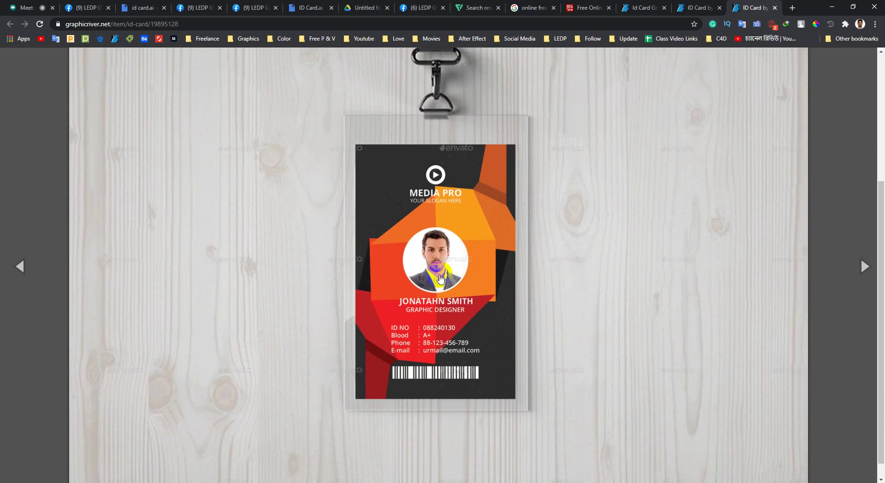
pyautogui.scroll(-1, 441, 279)
# Return to Illustrator and inspect the black barcode at the base of the HighTech card's front side up close.
pyautogui.click(834, 7)
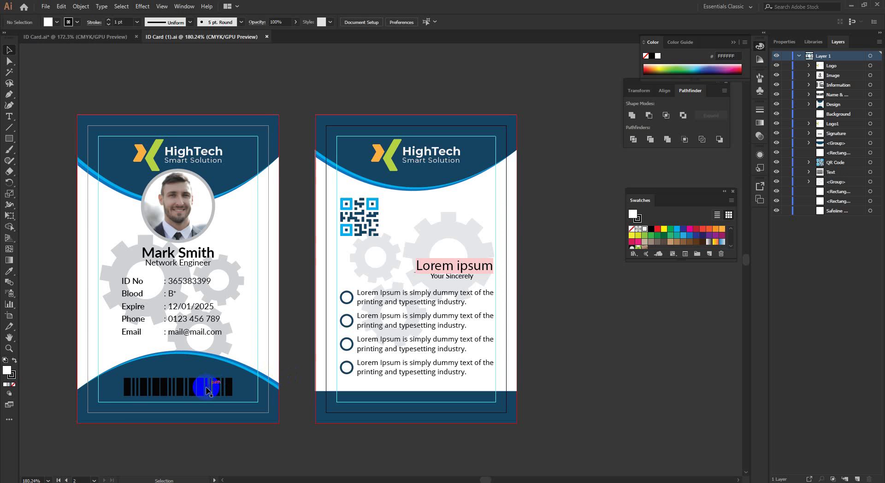
pyautogui.click(132, 395)
pyautogui.scroll(4, 198, 442)
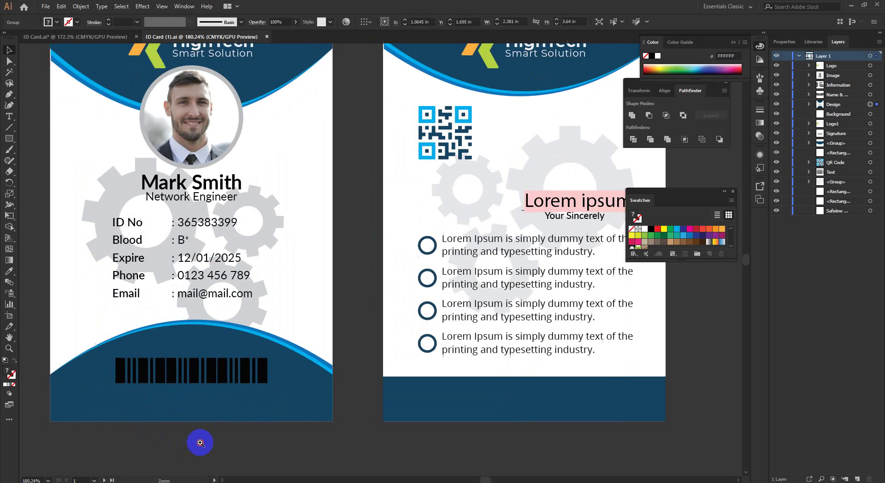
pyautogui.click(51, 116)
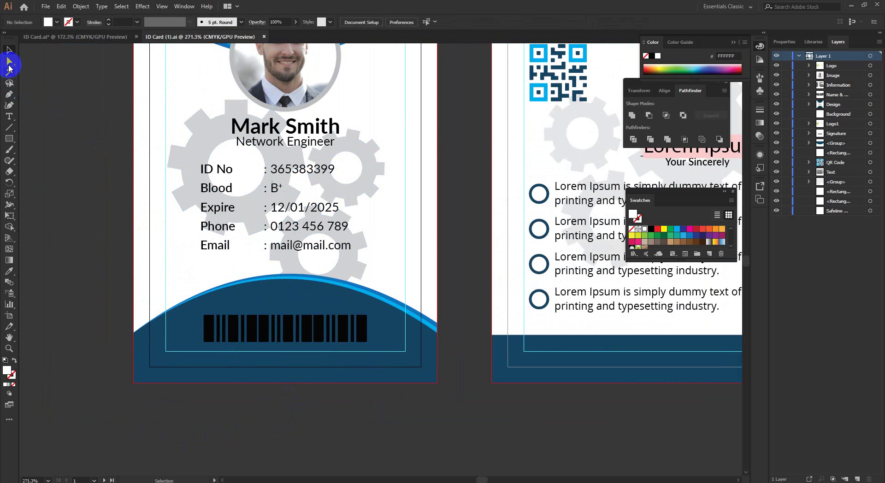
# Try to select the barcode separately from the dark blue base shape on the card's front side.
pyautogui.click(210, 332)
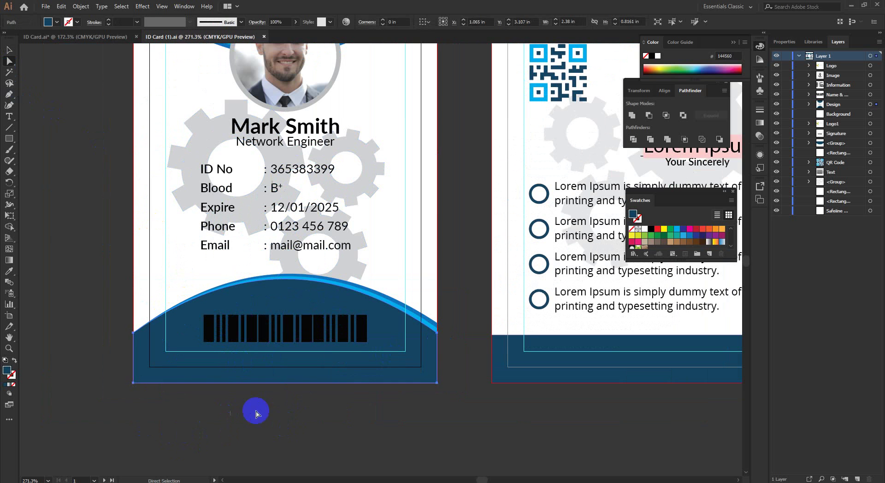
pyautogui.click(255, 409)
pyautogui.click(268, 323)
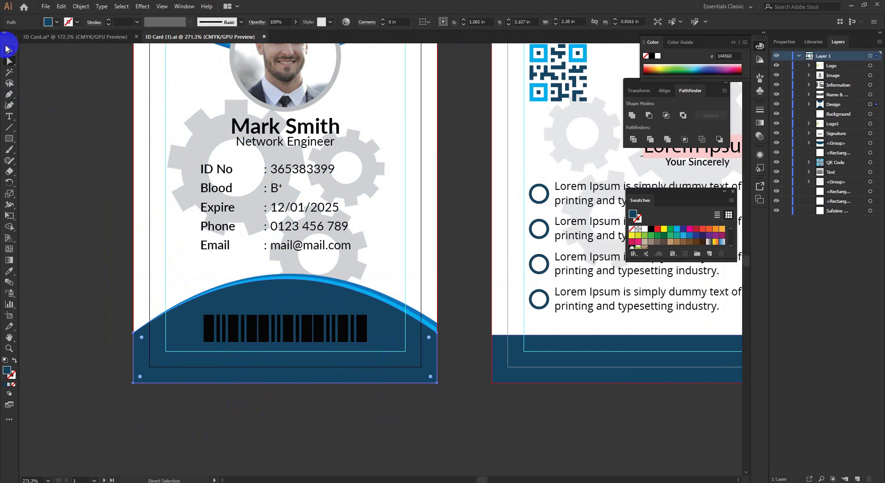
pyautogui.click(6, 48)
pyautogui.rightClick(250, 297)
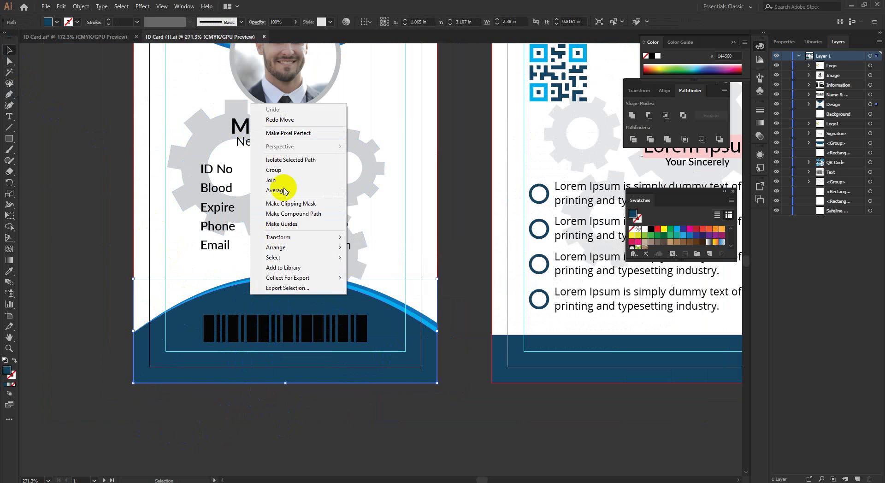
pyautogui.click(306, 473)
pyautogui.click(388, 431)
pyautogui.moveTo(388, 409); pyautogui.dragTo(245, 350)
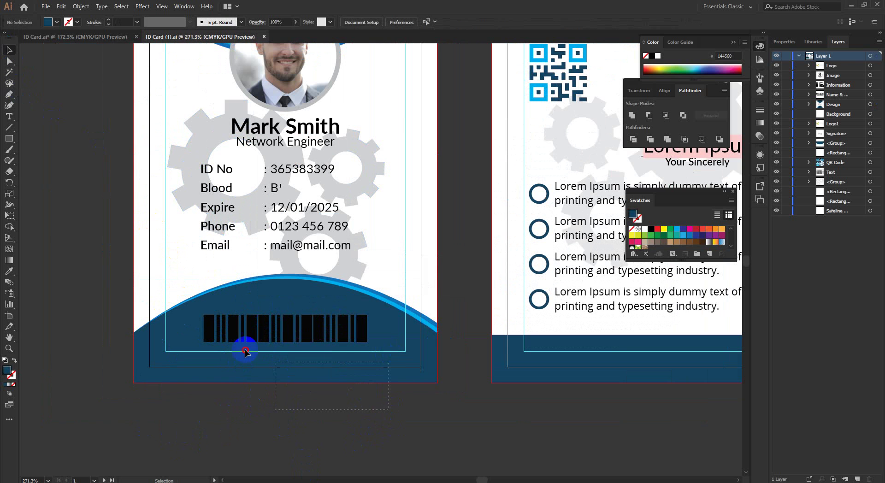
pyautogui.moveTo(207, 325); pyautogui.dragTo(199, 359)
pyautogui.click(292, 388)
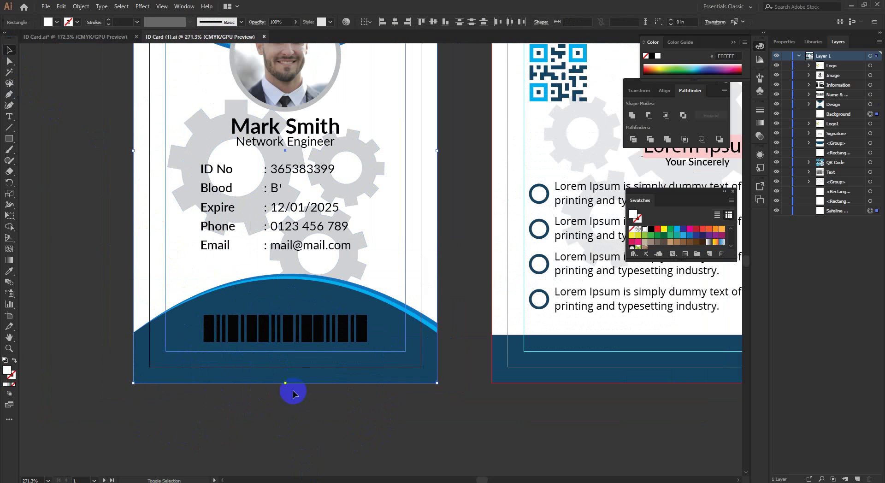
# Ungroup the front side's Design group and lock the blue curved base group behind the barcode.
pyautogui.click(224, 335)
pyautogui.click(203, 317)
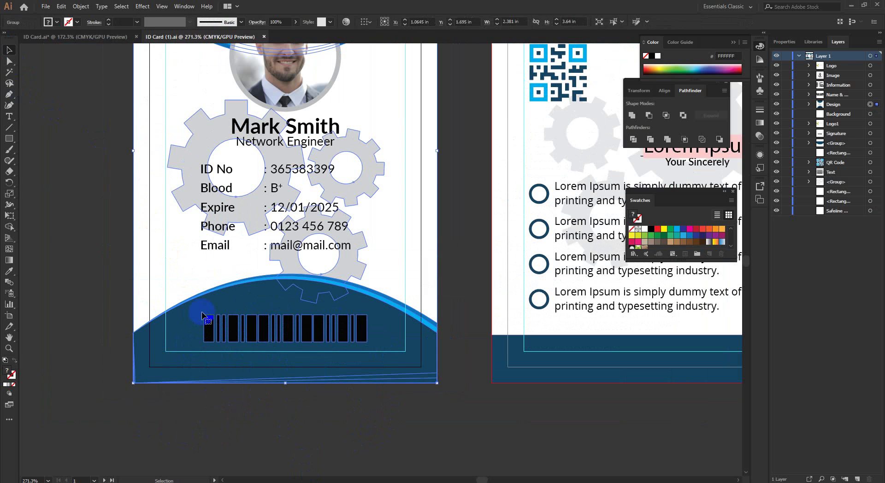
pyautogui.rightClick(233, 326)
pyautogui.click(232, 399)
pyautogui.click(235, 436)
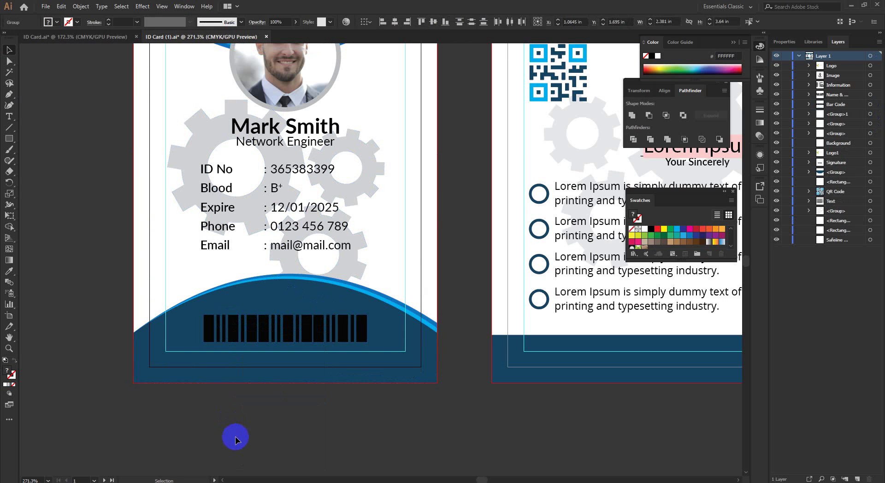
pyautogui.click(364, 318)
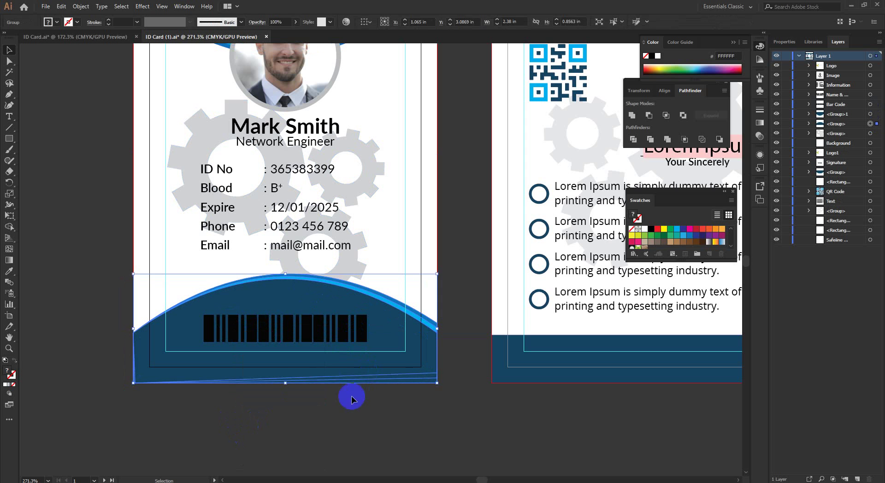
pyautogui.hotkey('ctrl', '2')
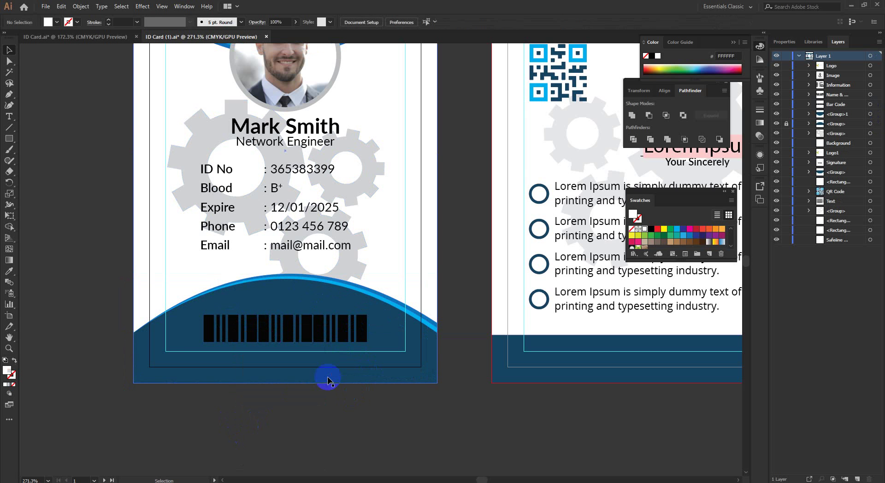
# Lock the front side's white background and the safe-zone rectangle around the barcode.
pyautogui.click(360, 340)
pyautogui.moveTo(390, 322); pyautogui.dragTo(362, 338)
pyautogui.hotkey('ctrl', '2')
pyautogui.hotkey('ctrl', 'z')
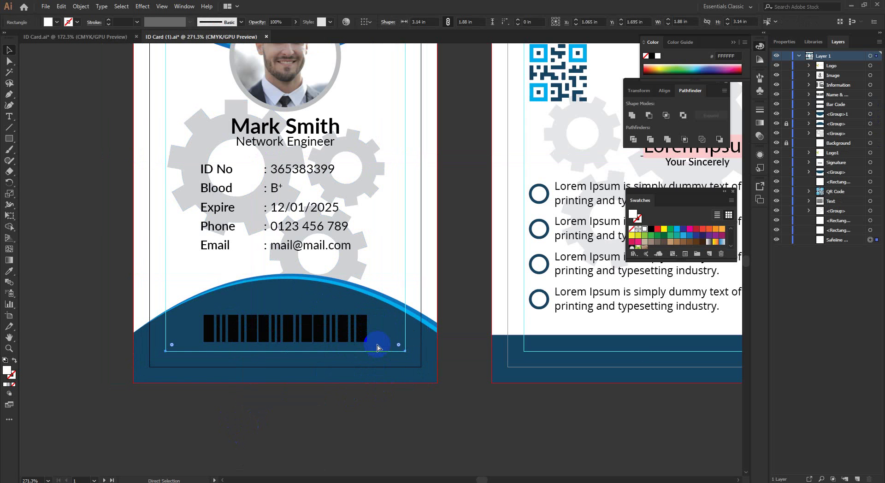
pyautogui.click(381, 340)
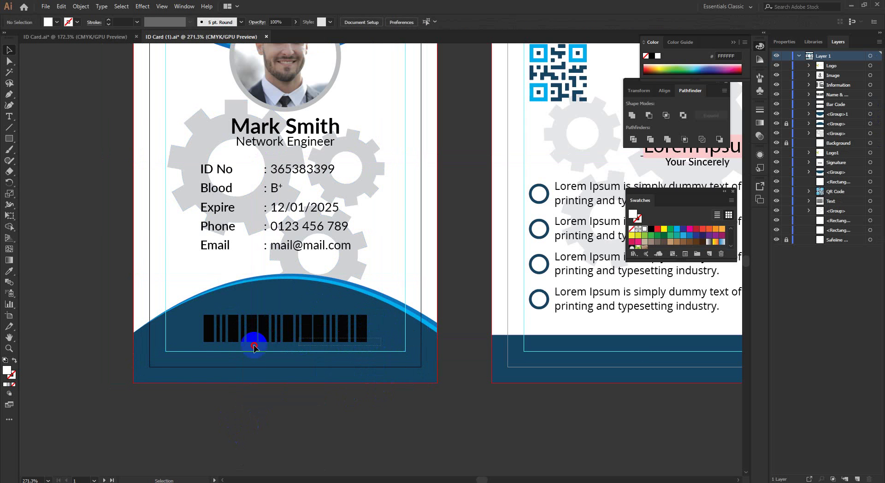
# Recolor the front side's barcode white by sampling the card's white background with the Eyedropper.
pyautogui.click(302, 332)
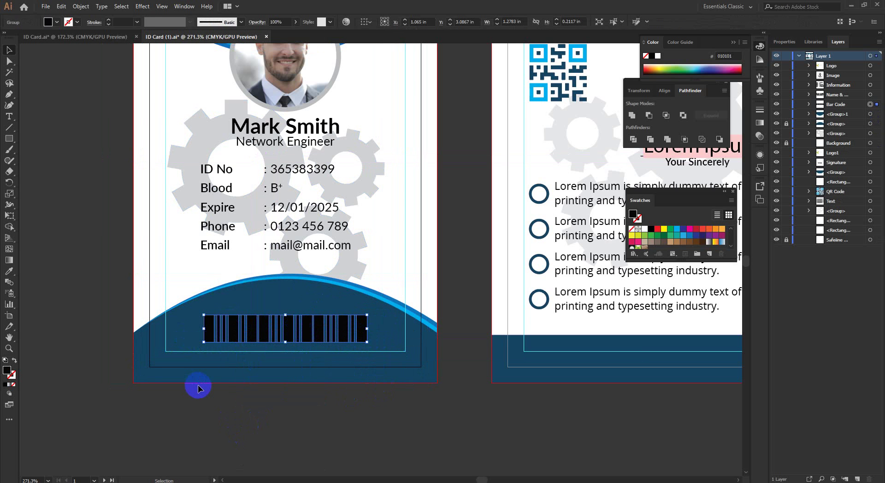
pyautogui.press('i')
pyautogui.click(182, 285)
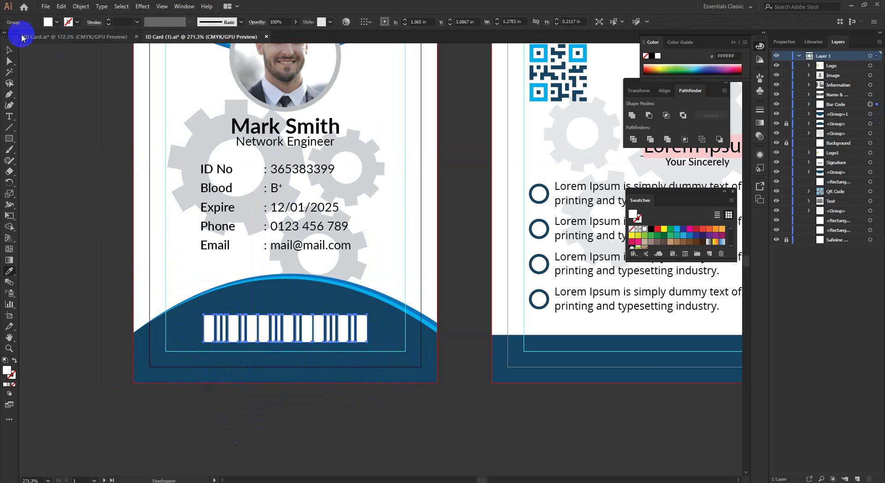
pyautogui.click(10, 50)
pyautogui.click(50, 187)
pyautogui.hotkey('ctrl', 'space')
pyautogui.moveTo(194, 257); pyautogui.dragTo(82, 236)
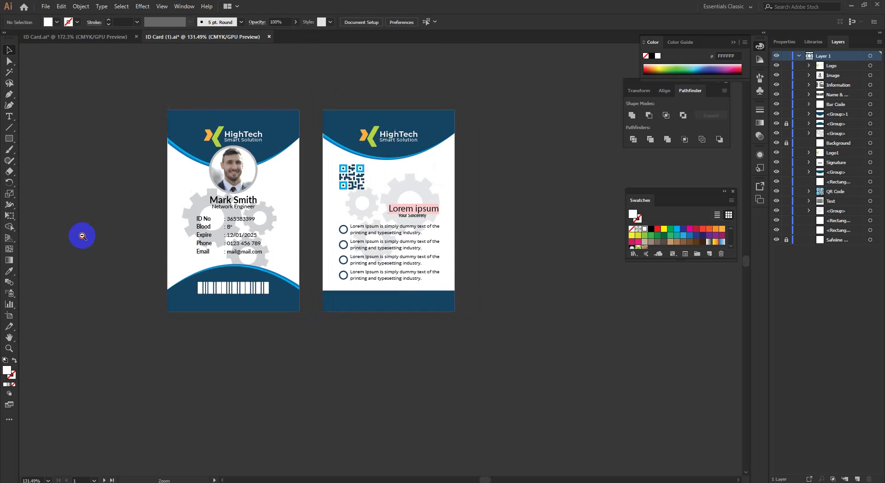
pyautogui.scroll(2, 152, 287)
# Undo and redo the barcode's white fill to compare both versions, then return it to black.
pyautogui.hotkey('ctrl', 'z')
pyautogui.hotkey('ctrl', 'space')
pyautogui.moveTo(215, 359); pyautogui.dragTo(279, 340)
pyautogui.click(241, 336)
pyautogui.hotkey('ctrl', 'space')
pyautogui.press('space')
pyautogui.moveTo(278, 337); pyautogui.dragTo(287, 385)
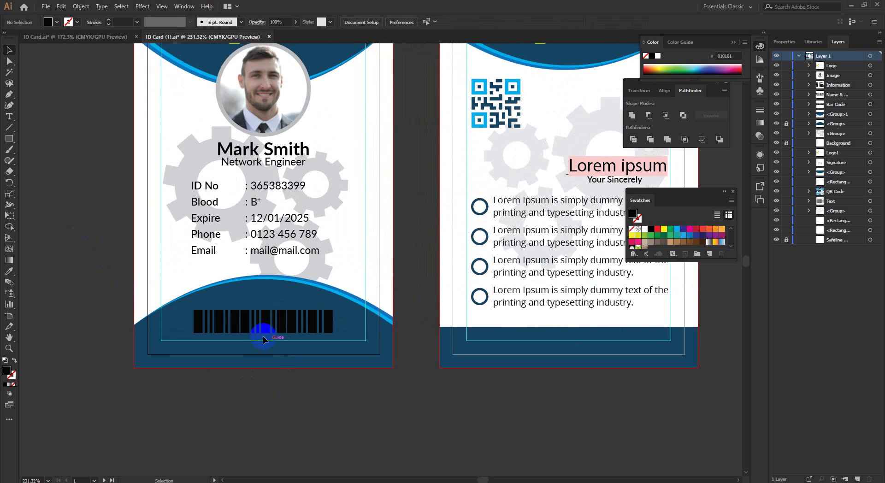
pyautogui.hotkey('ctrl', 'shift', 'z')
pyautogui.click(271, 360)
pyautogui.scroll(-4, 249, 400)
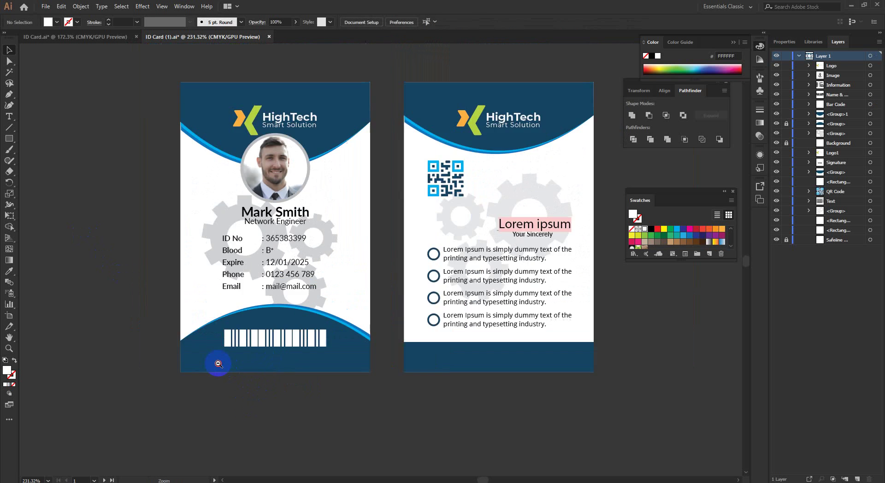
pyautogui.scroll(3, 338, 411)
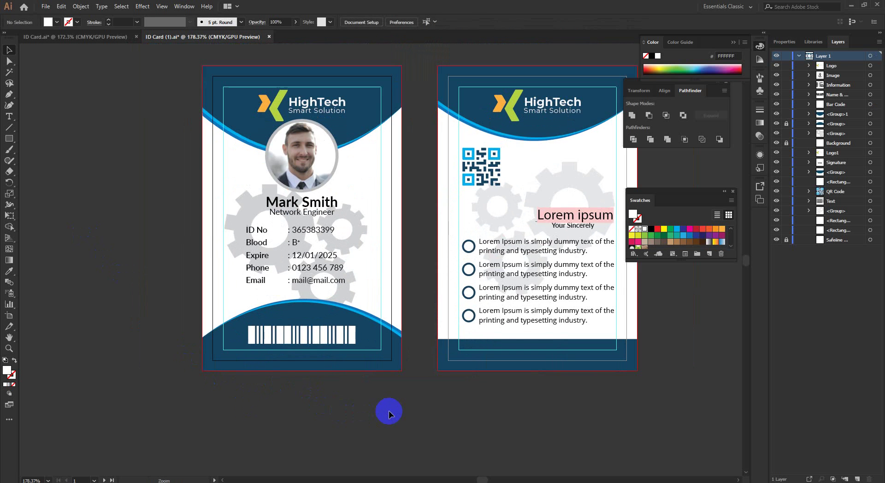
pyautogui.hotkey('ctrl', 'z')
pyautogui.scroll(1, 319, 393)
pyautogui.click(357, 399)
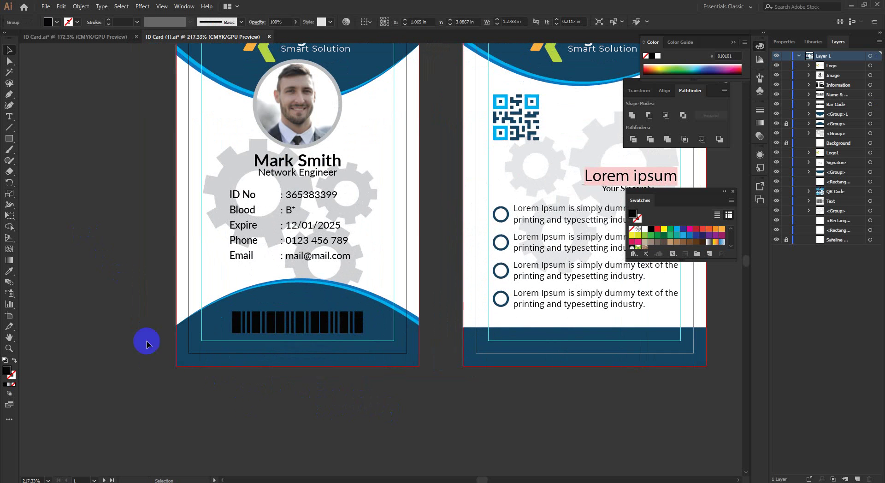
# Try drawing a black rectangle over the first part of the barcode.
pyautogui.click(10, 139)
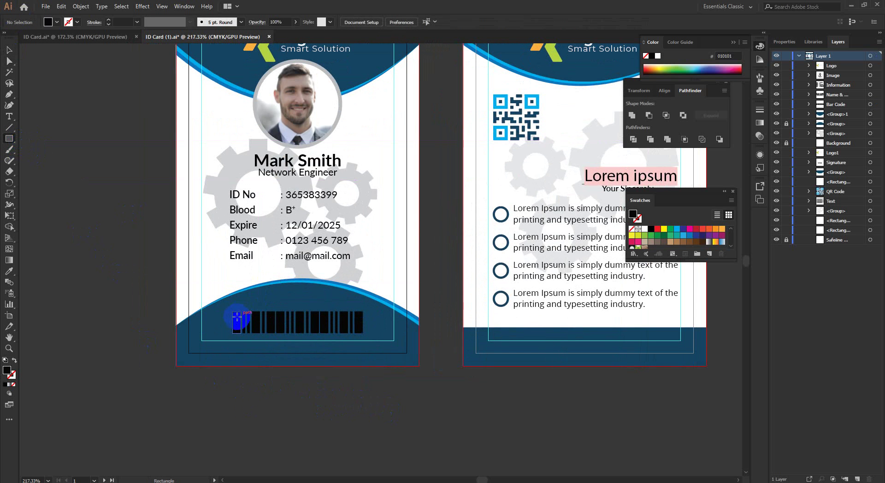
pyautogui.moveTo(283, 327); pyautogui.dragTo(288, 327)
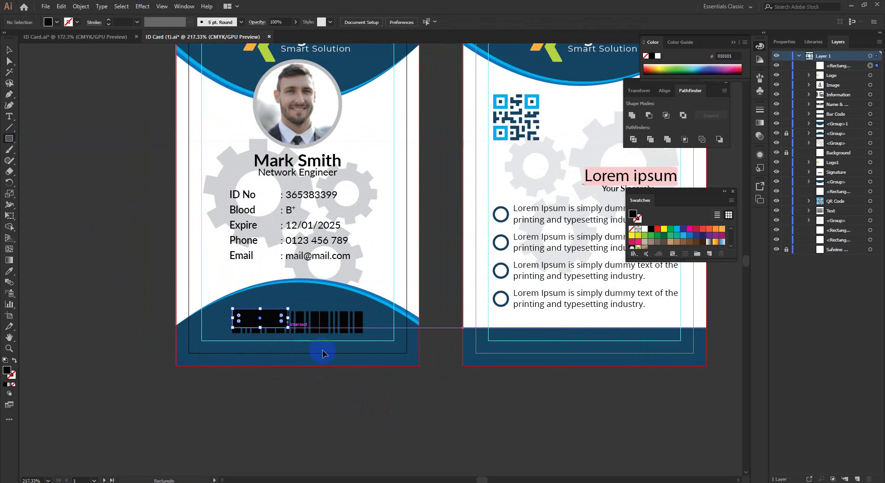
pyautogui.hotkey('ctrl', 'z')
pyautogui.click(11, 53)
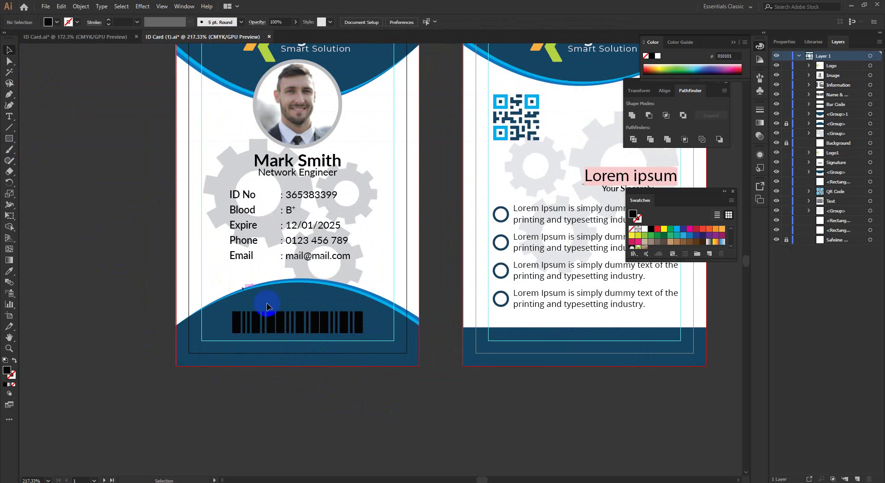
pyautogui.scroll(-2, 358, 239)
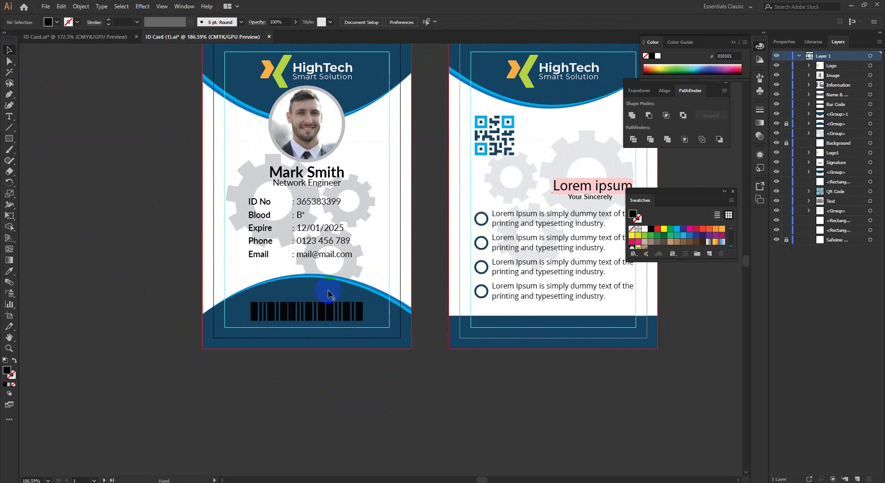
pyautogui.scroll(2, 257, 307)
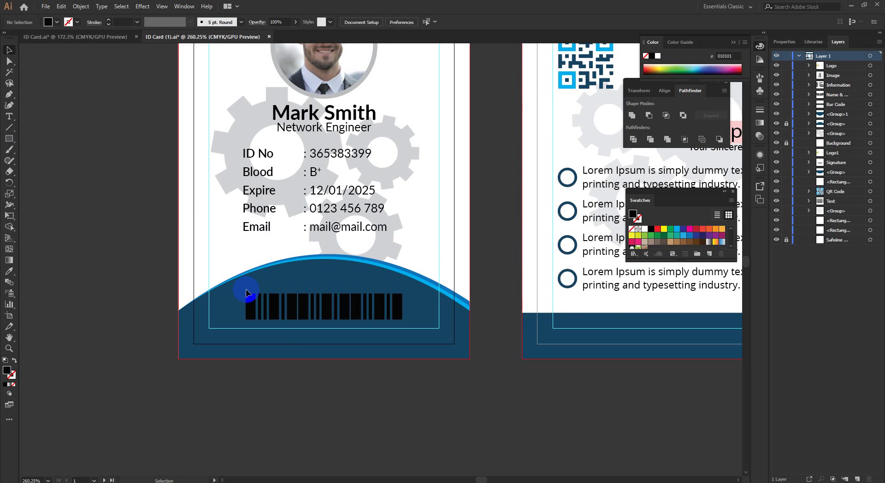
# Try recoloring the barcode with the light green sampled from the HighTech logo.
pyautogui.click(401, 308)
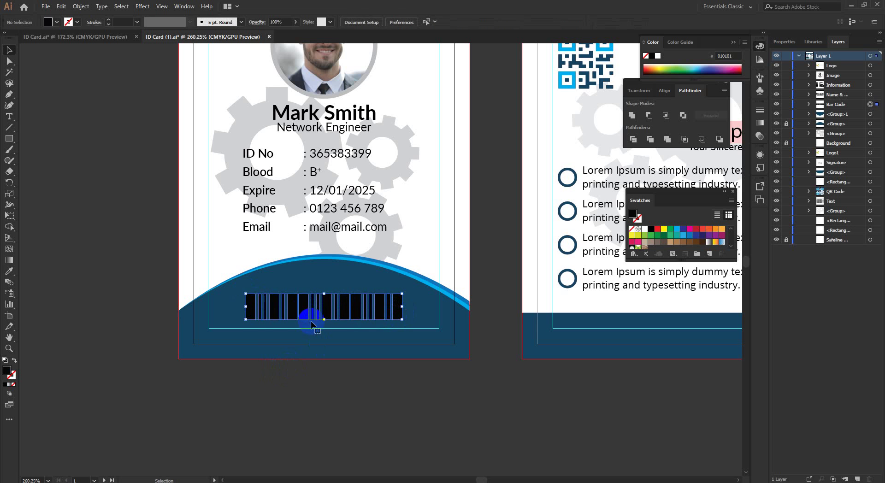
pyautogui.scroll(-1, 316, 374)
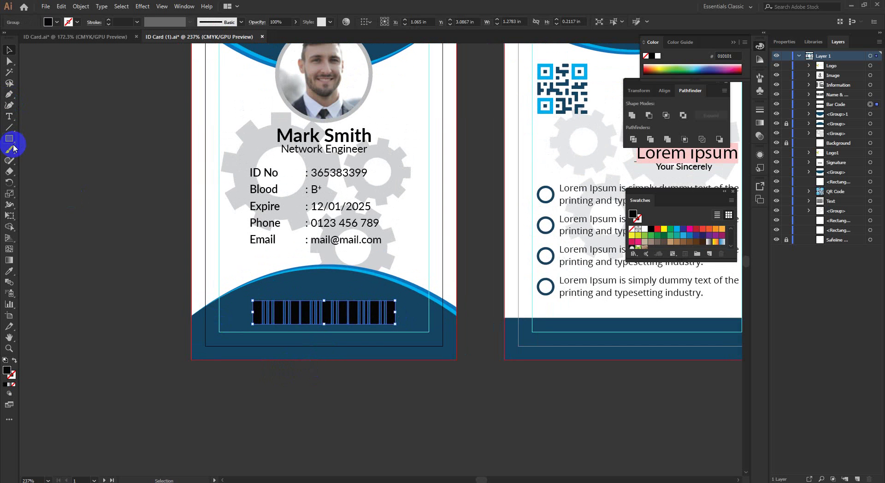
pyautogui.scroll(-3, 266, 231)
pyautogui.press('i')
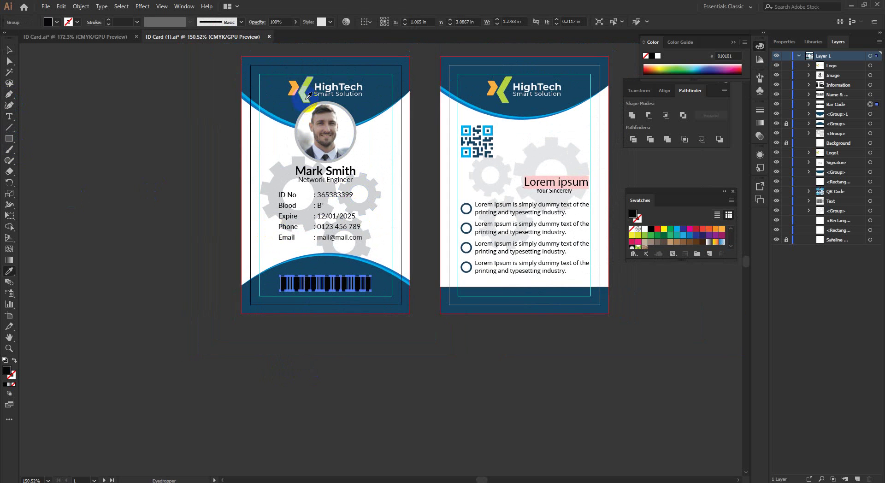
pyautogui.click(308, 94)
pyautogui.click(9, 60)
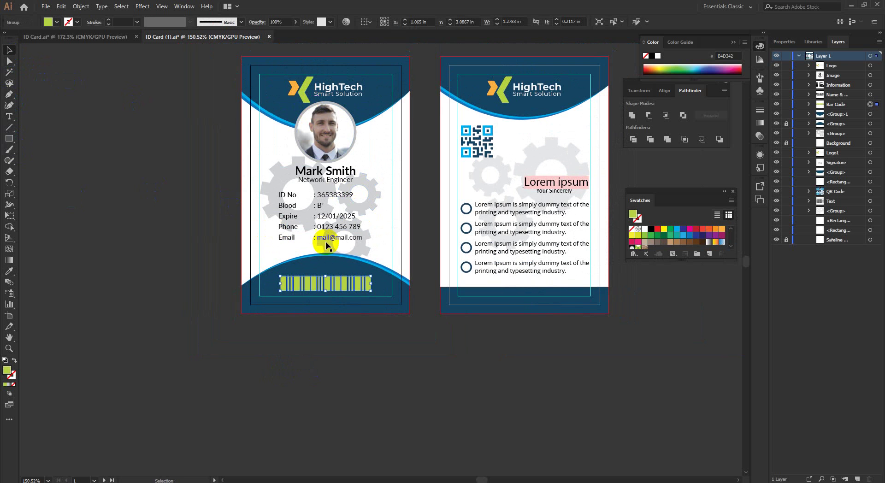
pyautogui.hotkey('ctrl', 'z')
pyautogui.press('v')
pyautogui.scroll(2, 328, 323)
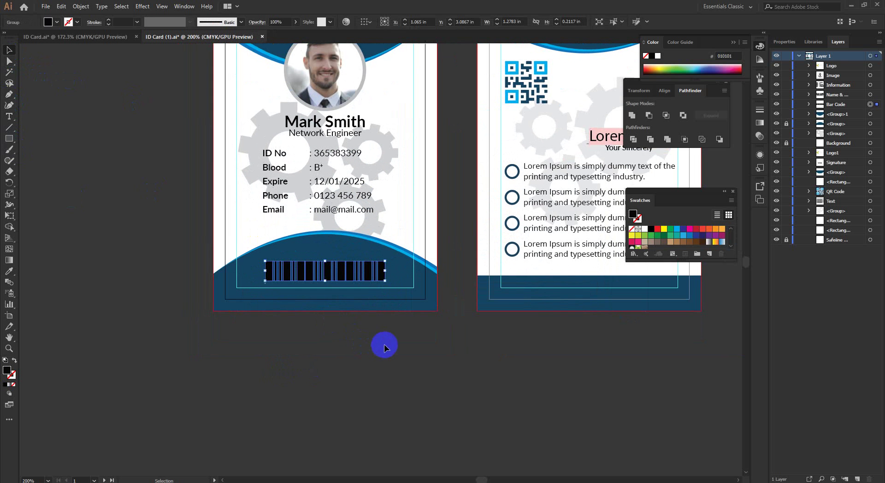
# Draw a rectangle about 1.65 × 0.27 in below the front side and fill it with sampled white.
pyautogui.moveTo(272, 348)
pyautogui.mouseDown()
pyautogui.moveTo(397, 387)
pyautogui.moveTo(428, 369)
pyautogui.mouseUp()
pyautogui.scroll(1, 391, 366)
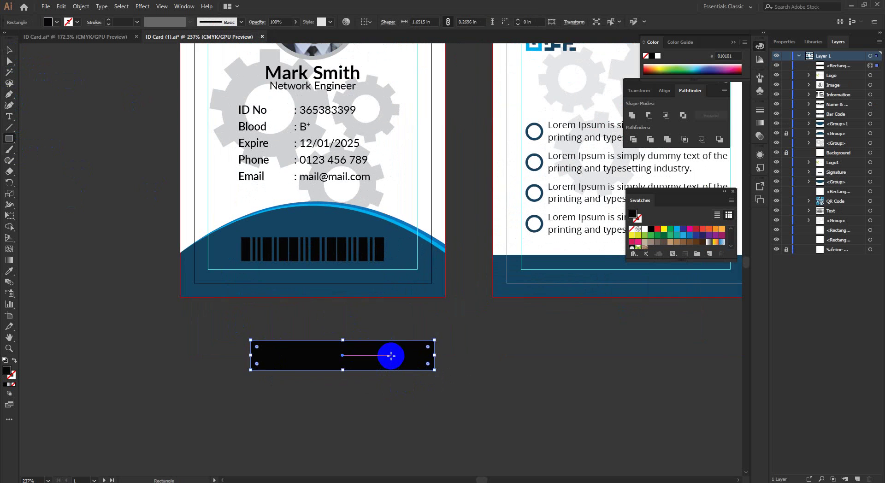
pyautogui.press('i')
pyautogui.click(512, 194)
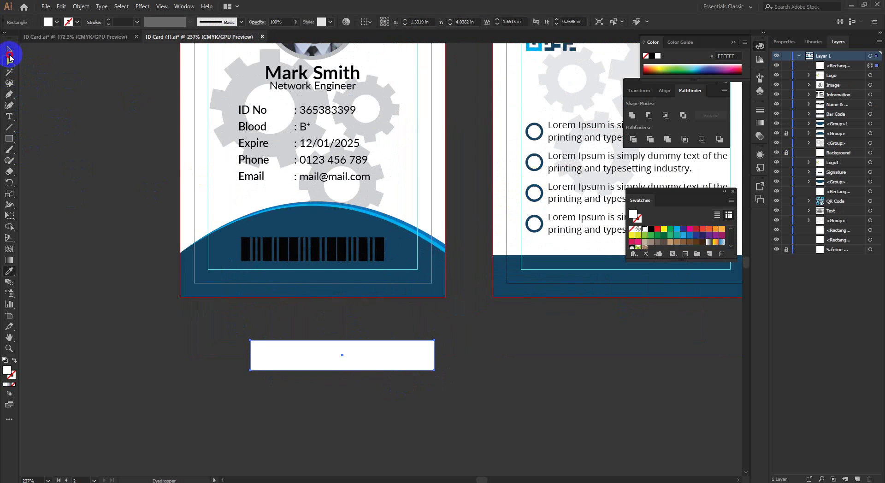
# Move the white rectangle over the barcode and send it backward until it sits behind the bars.
pyautogui.click(9, 51)
pyautogui.scroll(1, 76, 226)
pyautogui.moveTo(393, 398); pyautogui.dragTo(367, 274)
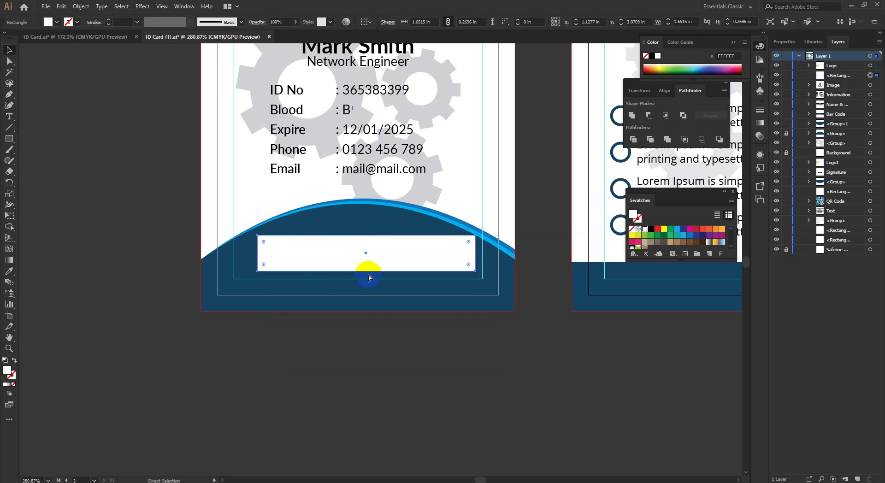
pyautogui.rightClick(412, 257)
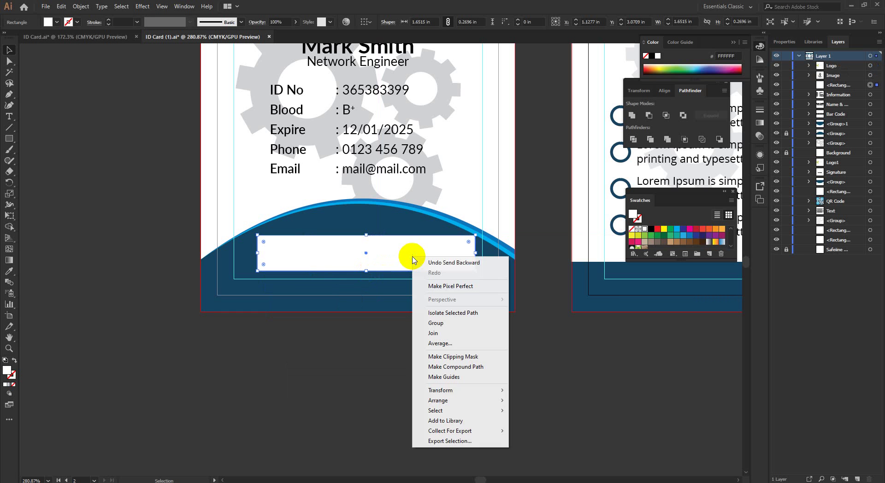
pyautogui.moveTo(466, 401)
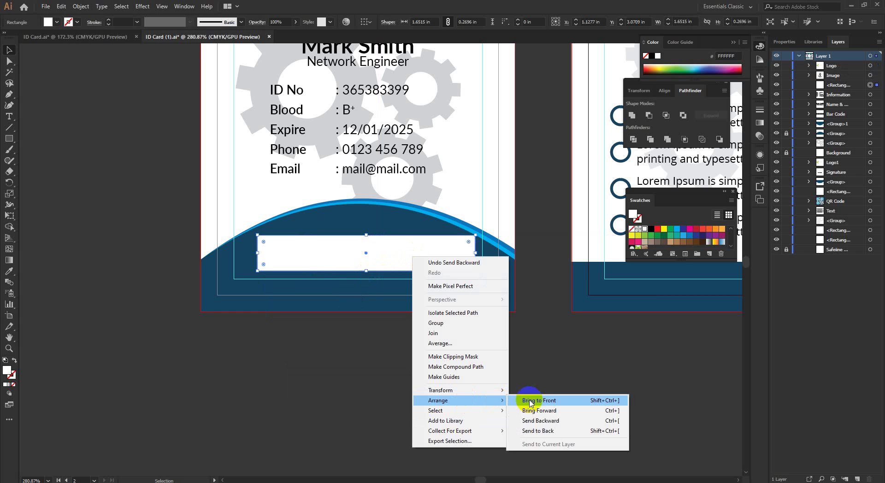
pyautogui.click(551, 421)
pyautogui.click(460, 363)
pyautogui.click(415, 254)
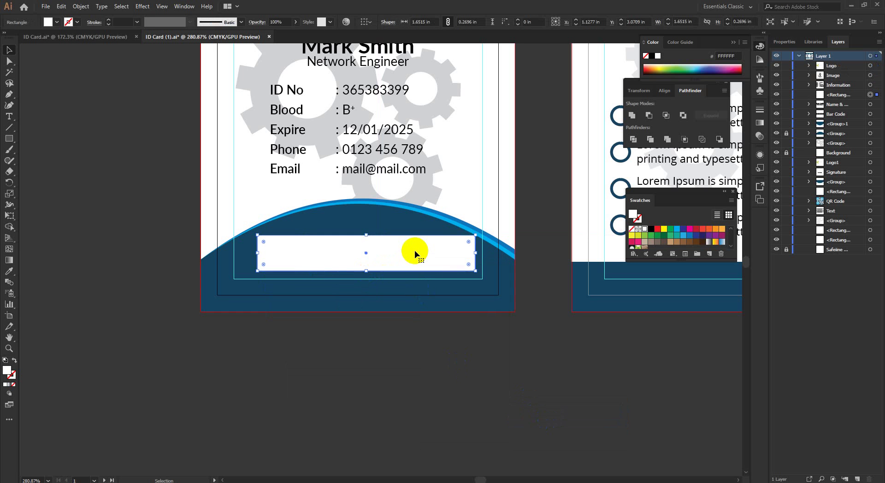
pyautogui.hotkey('ctrl', '[')
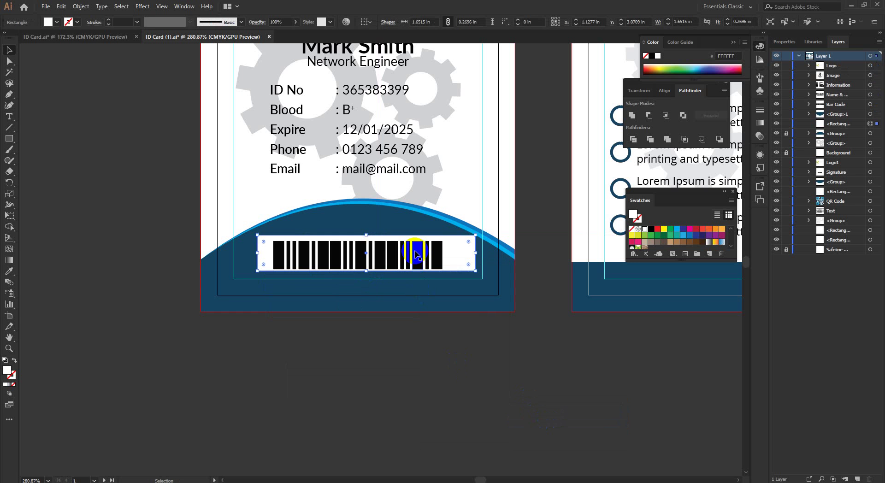
# Shrink the white rectangle around the barcode to about 1.39 × 0.25 in.
pyautogui.moveTo(475, 254); pyautogui.dragTo(450, 254)
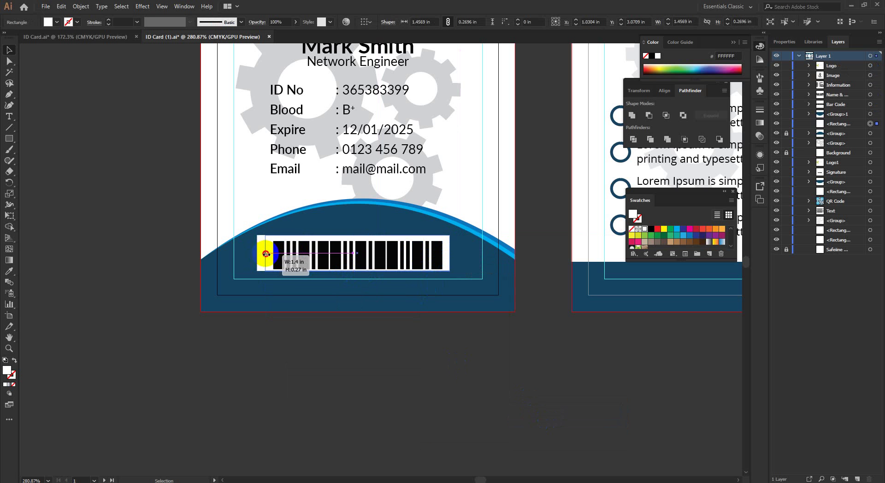
pyautogui.moveTo(266, 254); pyautogui.dragTo(265, 254)
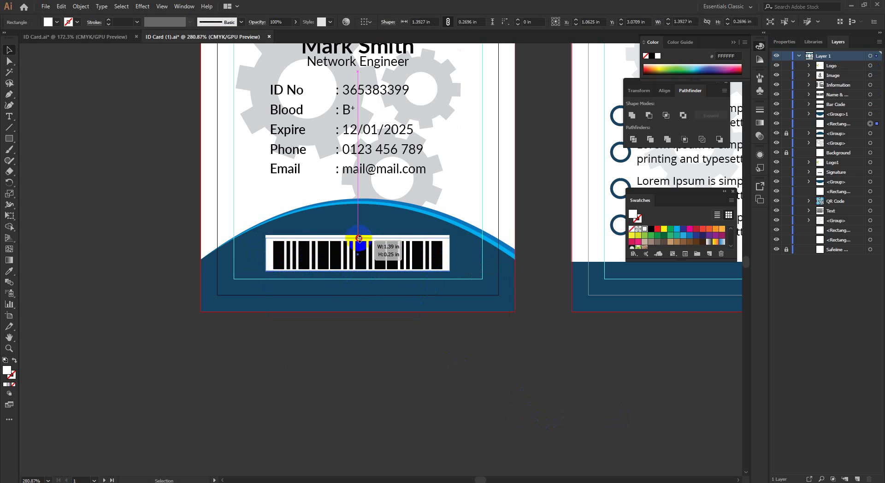
pyautogui.moveTo(360, 238); pyautogui.dragTo(360, 239)
pyautogui.click(420, 336)
# Align the barcode and the white rectangle behind it by their centers.
pyautogui.click(423, 256)
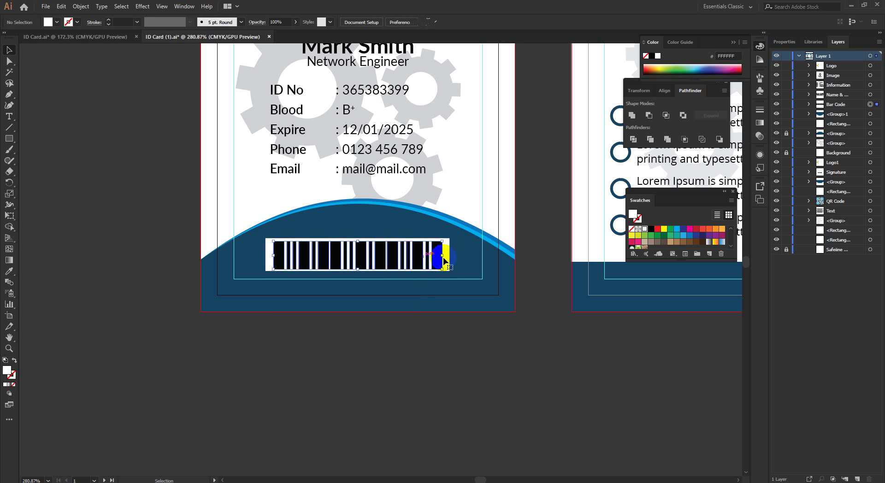
pyautogui.keyDown('shift'); pyautogui.click(446, 257); pyautogui.keyUp('shift')
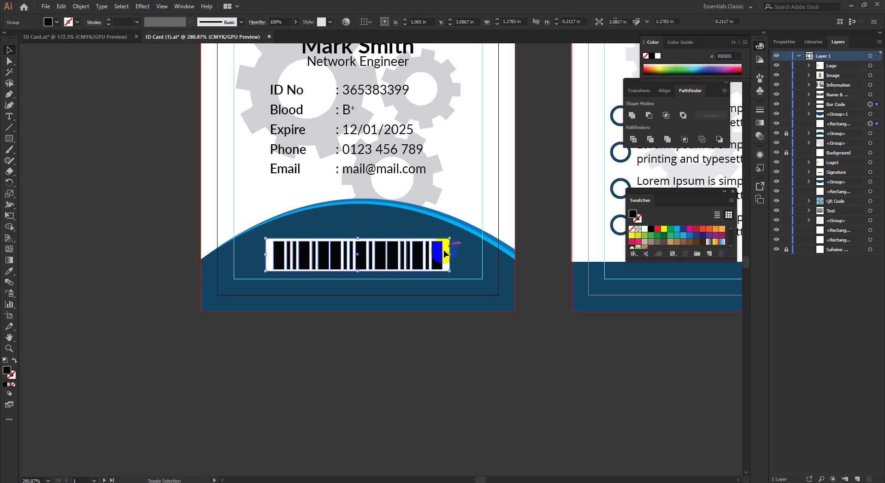
pyautogui.keyDown('shift'); pyautogui.click(445, 253); pyautogui.keyUp('shift')
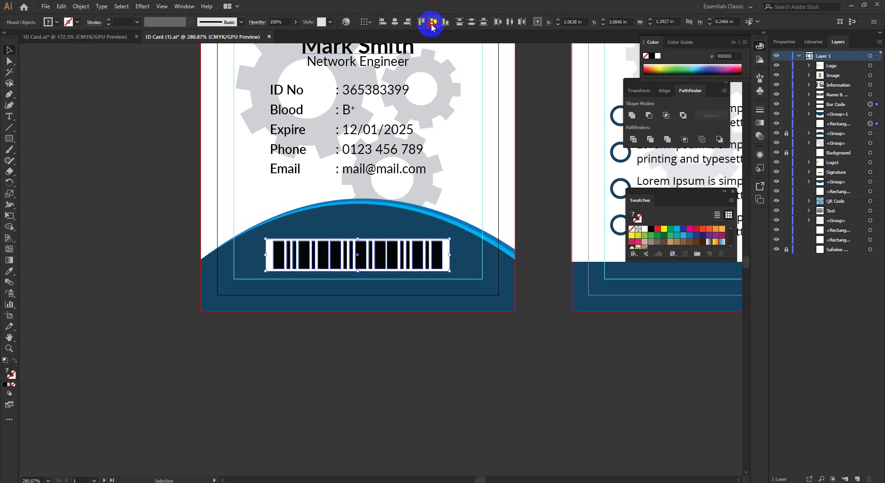
pyautogui.moveTo(389, 318); pyautogui.dragTo(265, 299)
pyautogui.click(398, 339)
pyautogui.moveTo(442, 364); pyautogui.dragTo(422, 358)
pyautogui.scroll(4, 420, 338)
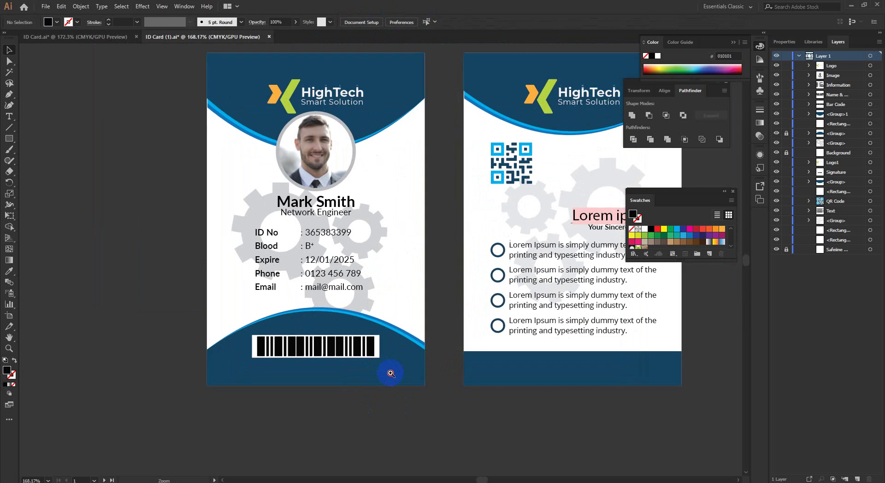
# Narrow the white rectangle behind the barcode to about 1.36 in wide.
pyautogui.scroll(-2, 387, 374)
pyautogui.scroll(-1, 365, 365)
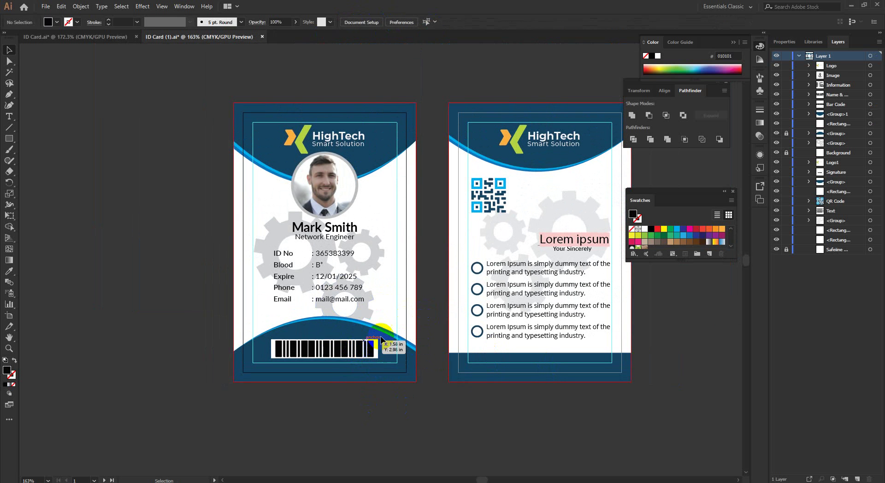
pyautogui.scroll(2, 350, 371)
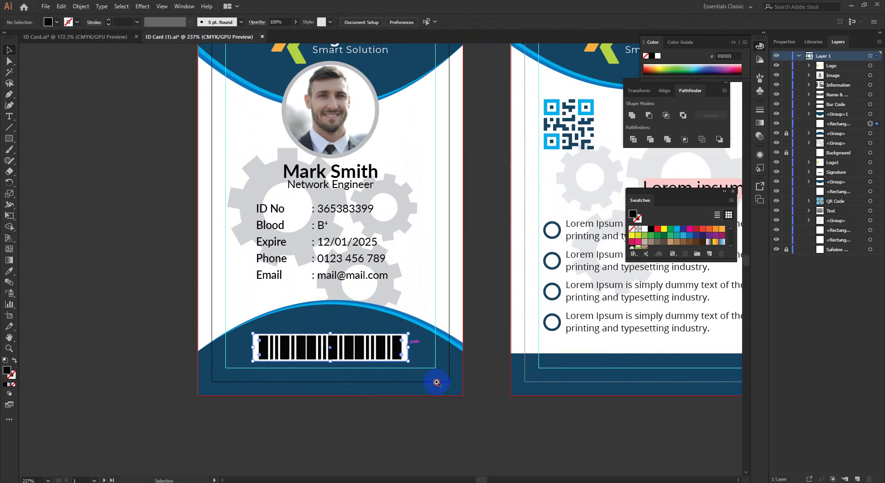
pyautogui.scroll(2, 384, 357)
pyautogui.click(410, 347)
pyautogui.moveTo(421, 343); pyautogui.dragTo(421, 344)
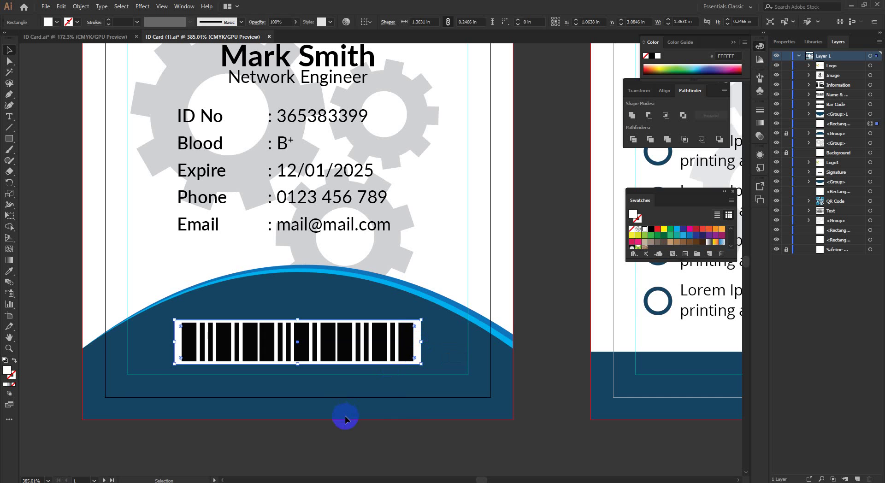
# Reduce the opacity of the gear group on the card's front to 50%.
pyautogui.moveTo(395, 408); pyautogui.dragTo(338, 392)
pyautogui.moveTo(389, 266); pyautogui.dragTo(382, 340)
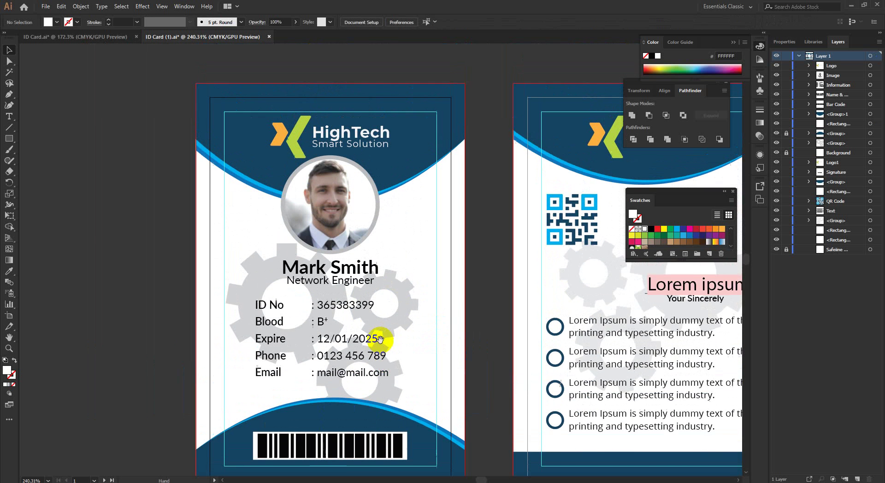
pyautogui.moveTo(266, 291); pyautogui.dragTo(303, 326)
pyautogui.click(259, 277)
pyautogui.moveTo(340, 294); pyautogui.dragTo(250, 278)
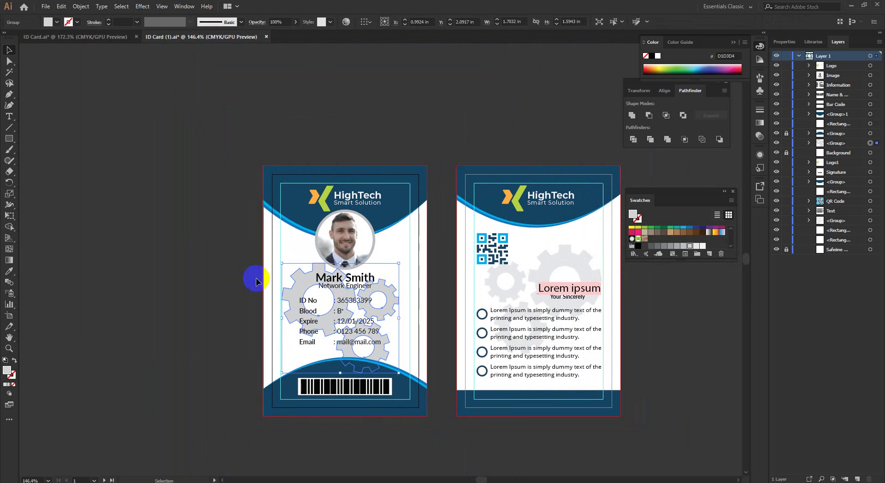
pyautogui.click(760, 134)
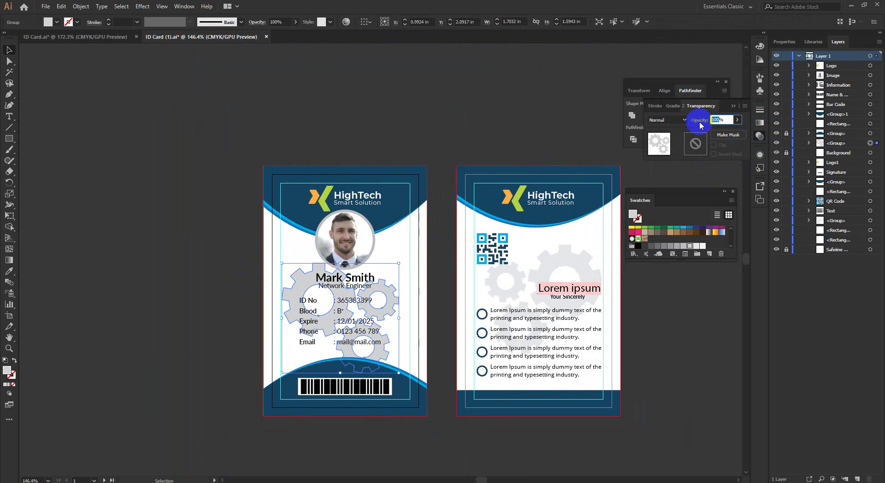
pyautogui.press('Return')
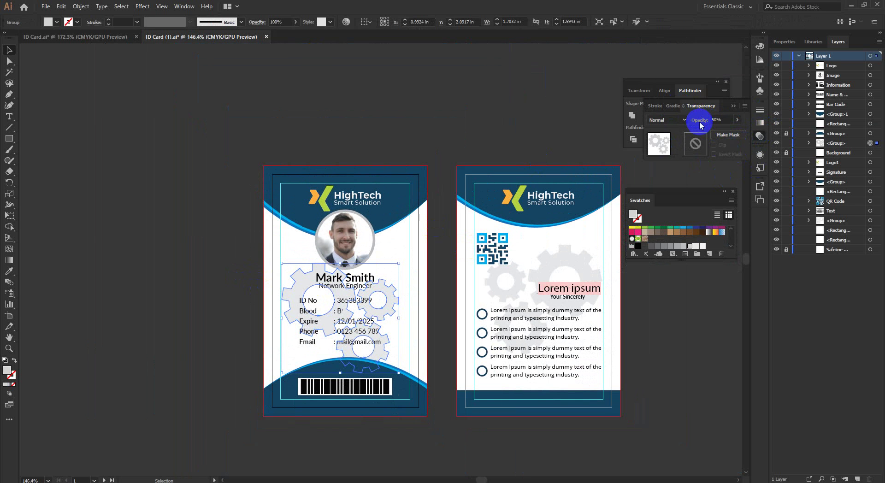
pyautogui.click(437, 445)
# Set the opacity of the gear group on the card's back to 50%.
pyautogui.scroll(-1, 418, 366)
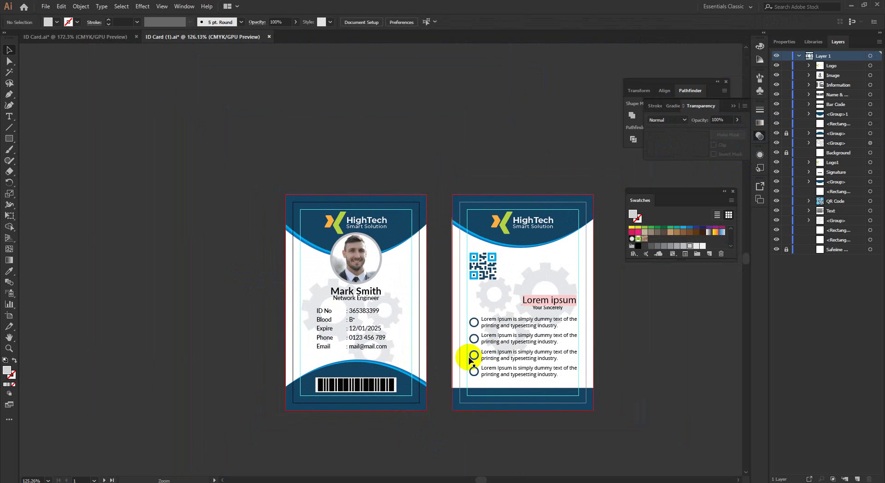
pyautogui.click(526, 295)
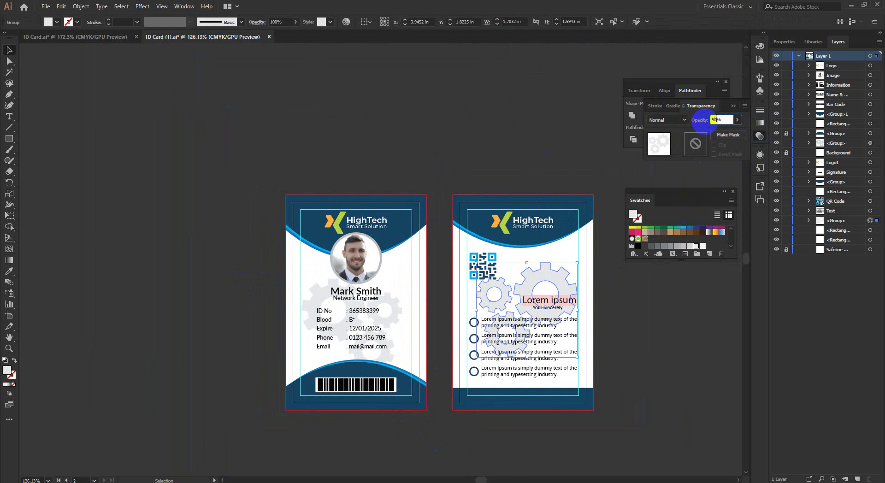
pyautogui.press('Return')
pyautogui.click(633, 326)
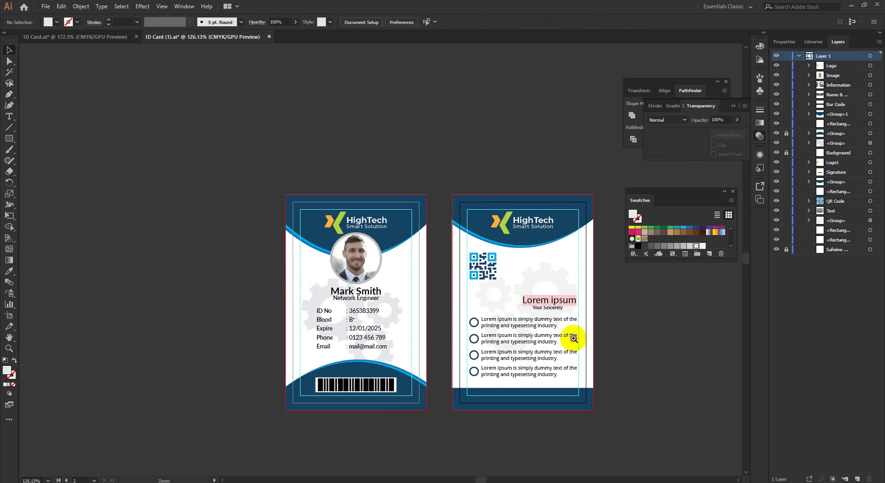
# Examine both sides of the card up close and as a whole, including the gears, contact details and barcode.
pyautogui.scroll(2, 573, 336)
pyautogui.scroll(-2, 590, 338)
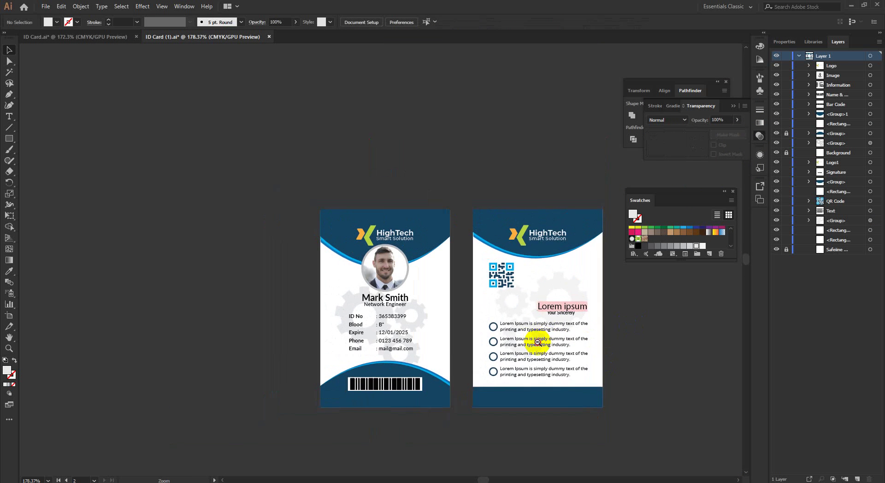
pyautogui.scroll(2, 461, 325)
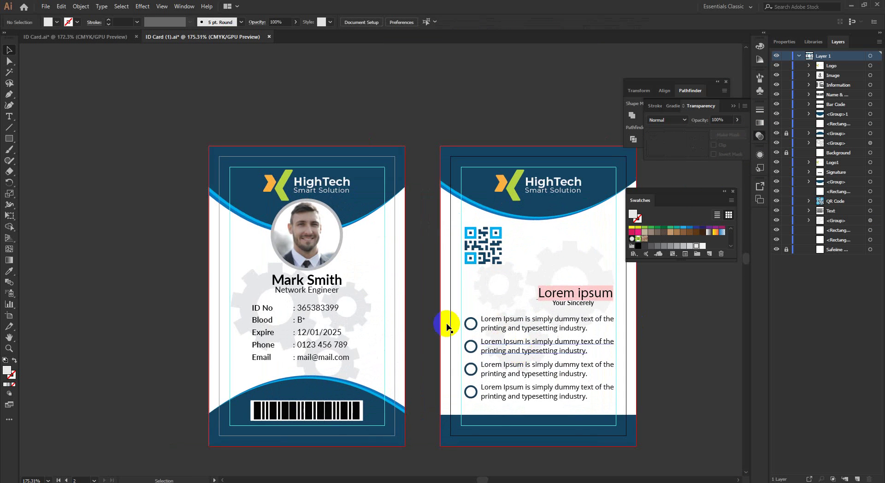
pyautogui.scroll(2, 484, 281)
pyautogui.scroll(-2, 500, 282)
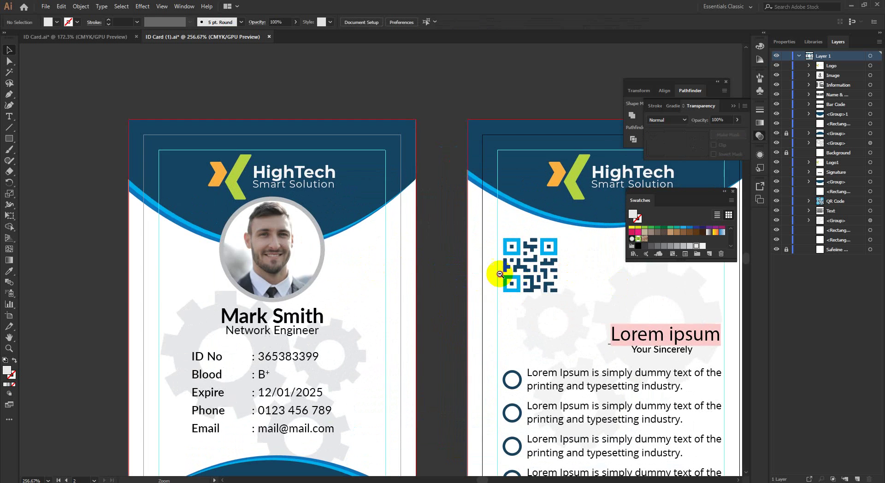
pyautogui.scroll(3, 377, 388)
pyautogui.scroll(-1, 377, 387)
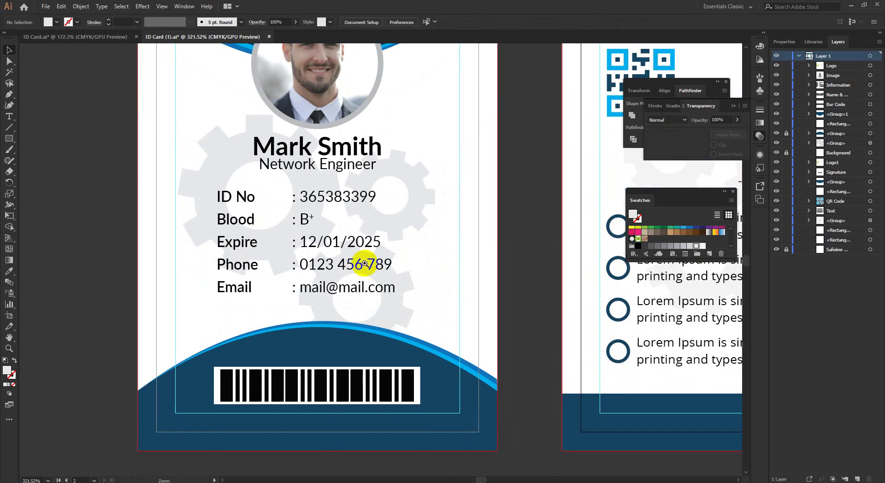
pyautogui.scroll(-1, 291, 245)
pyautogui.scroll(-1, 510, 261)
pyautogui.scroll(-1, 417, 291)
pyautogui.scroll(-1, 417, 290)
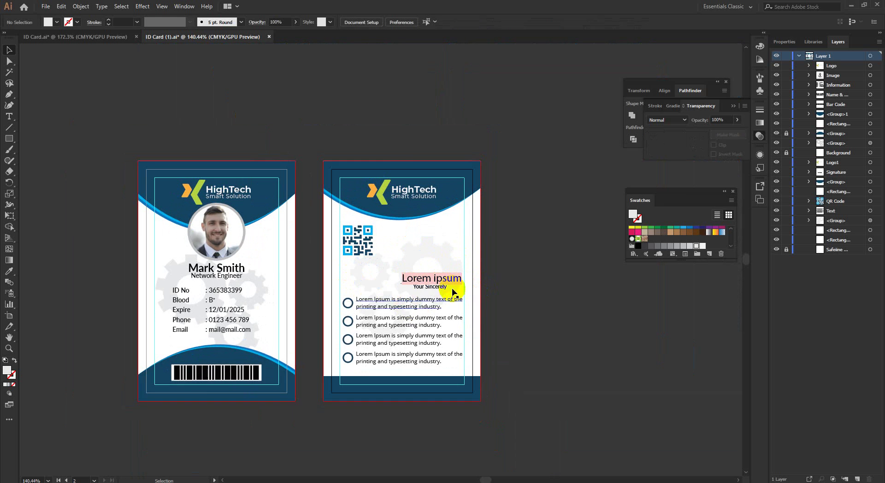
pyautogui.scroll(2, 461, 298)
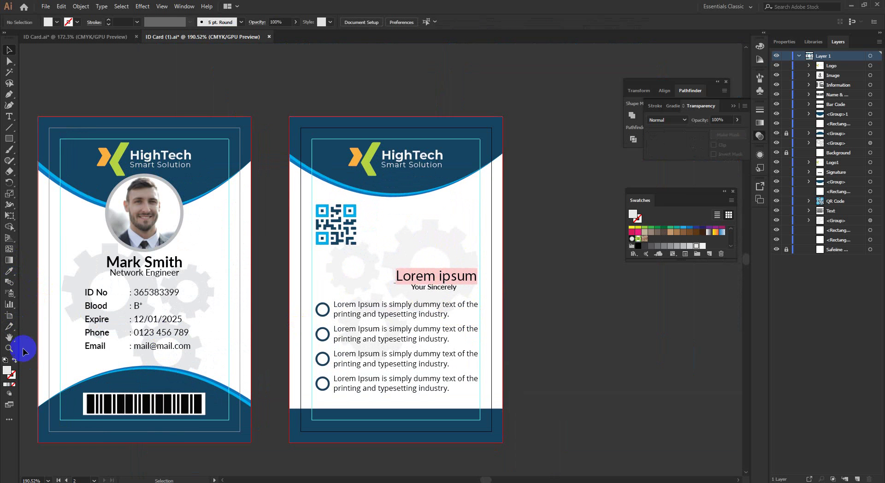
# Switch to Chrome, search for font squirrel in a new tab and open the Font Squirrel website.
pyautogui.click(113, 457)
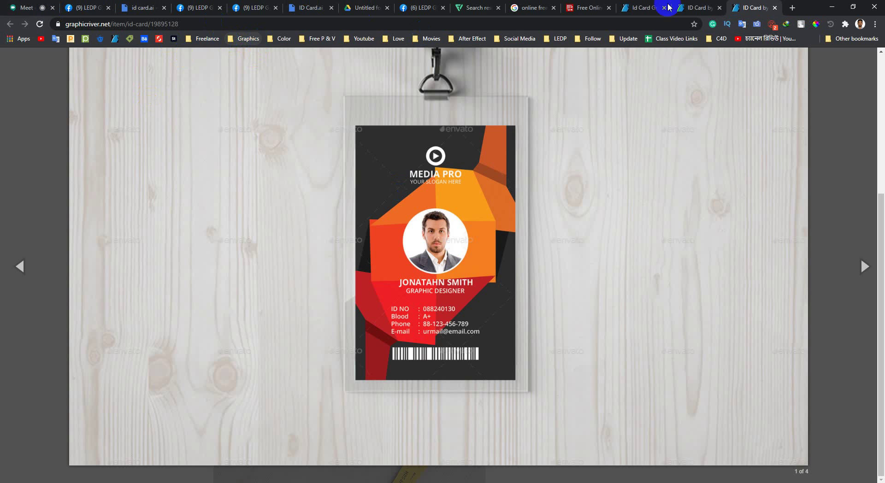
pyautogui.hotkey('ctrl', 't')
pyautogui.write('fon')
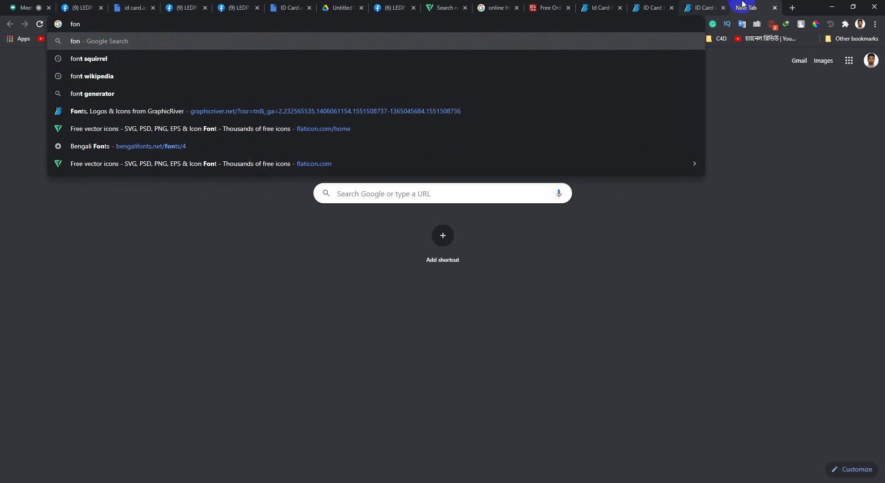
pyautogui.press('Down')
pyautogui.press('Return')
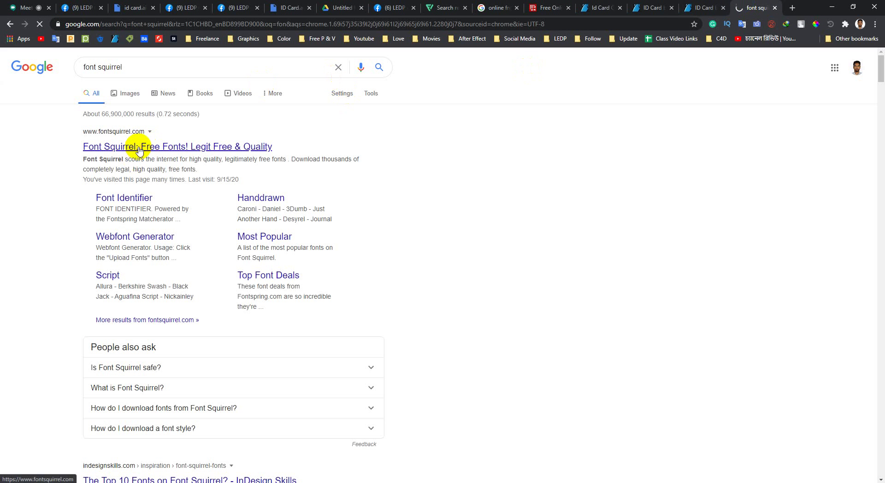
pyautogui.click(139, 148)
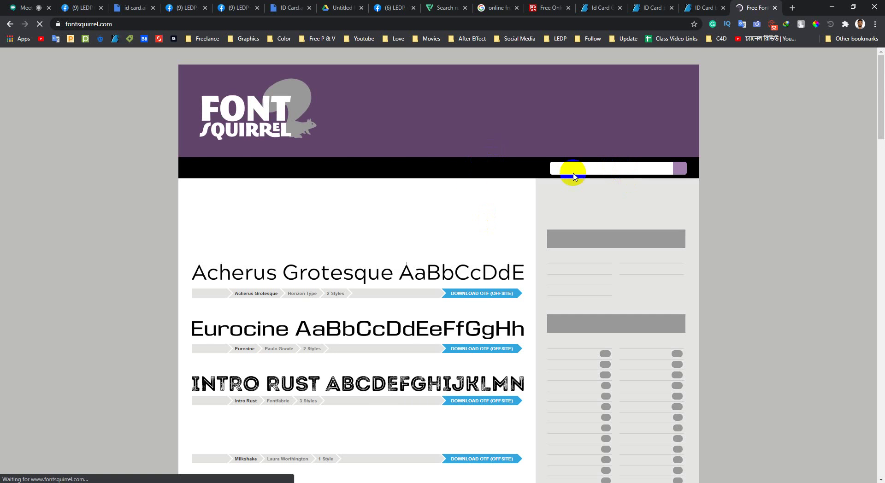
# Browse Font Squirrel's font list and open the Alex Brush page to view its sample.
pyautogui.scroll(-5, 550, 247)
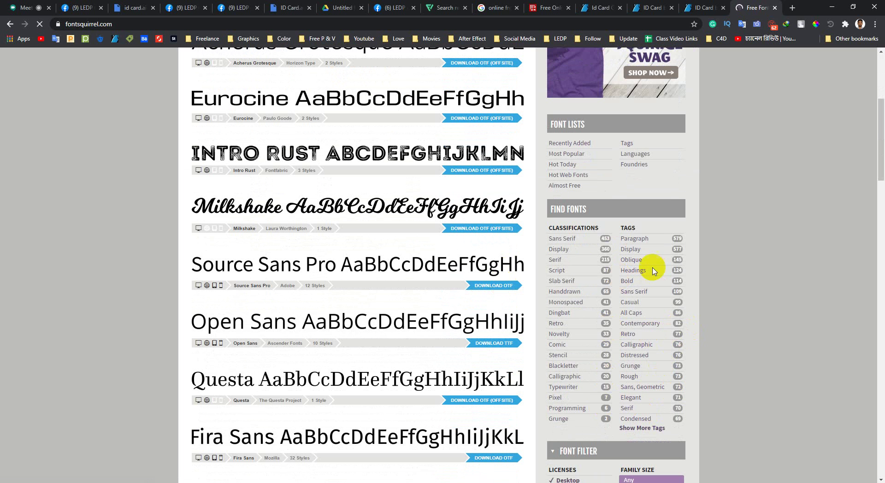
pyautogui.scroll(-4, 579, 335)
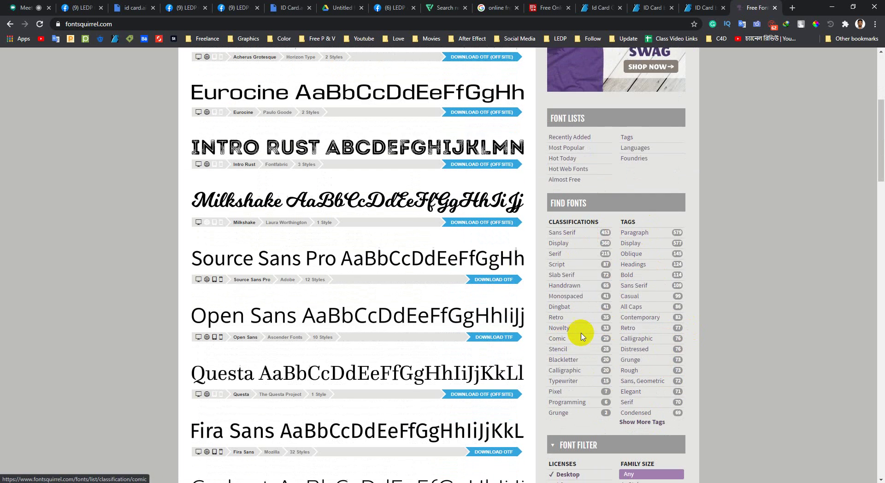
pyautogui.scroll(-3, 424, 359)
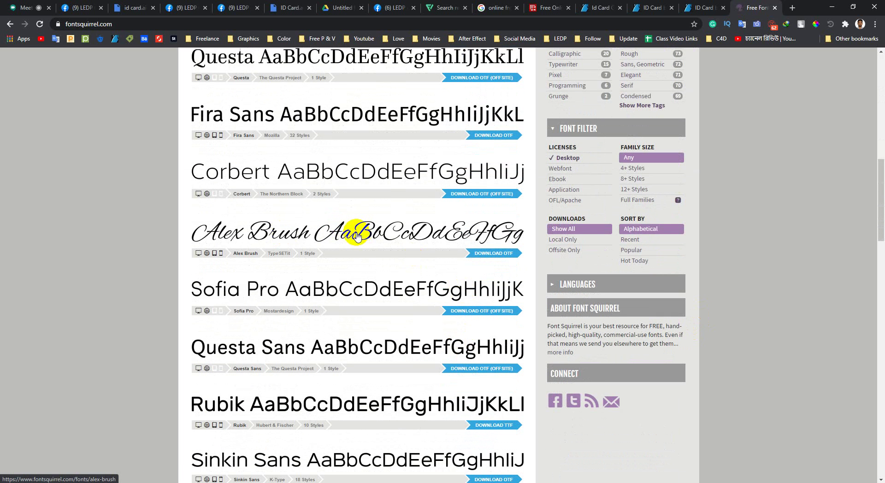
pyautogui.click(386, 240)
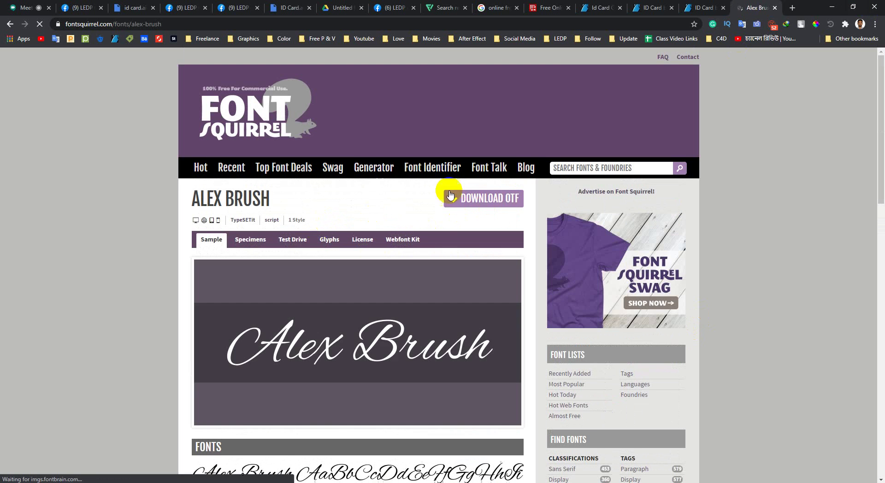
pyautogui.scroll(-3, 168, 373)
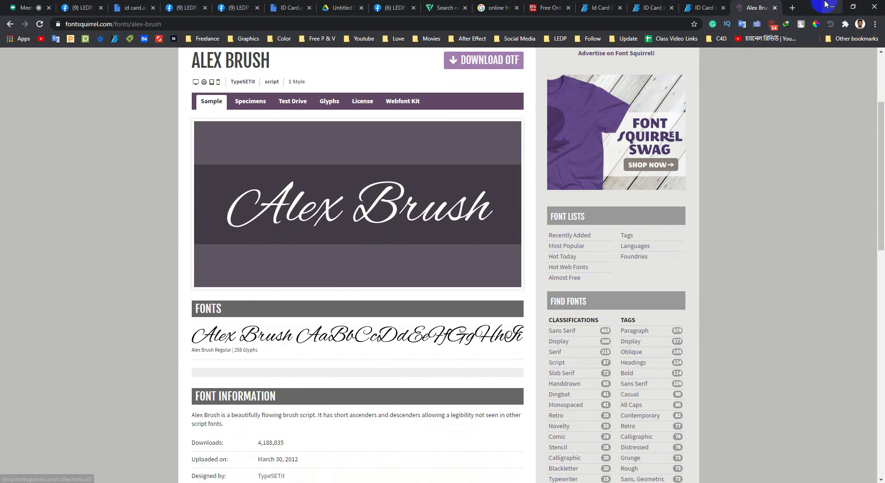
# Return to Illustrator and change the signature text above "Your Sincerely" to the Brush Script MT Italic font.
pyautogui.click(832, 6)
pyautogui.click(422, 279)
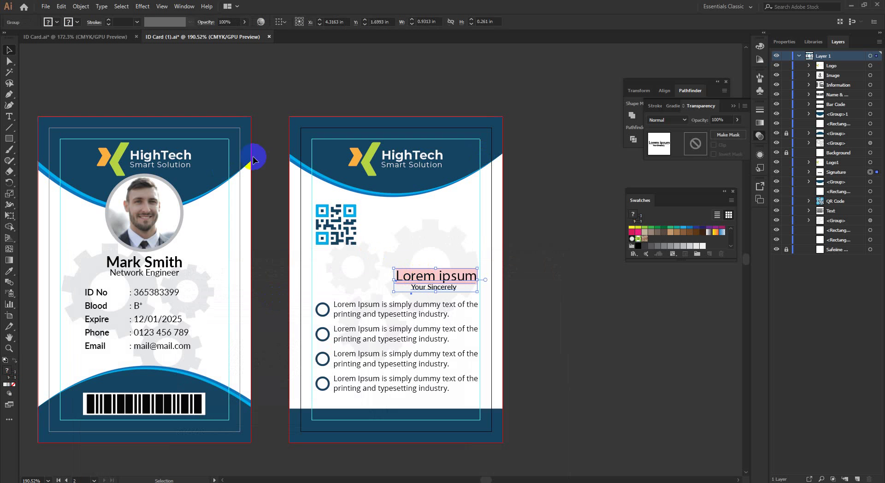
pyautogui.press('t')
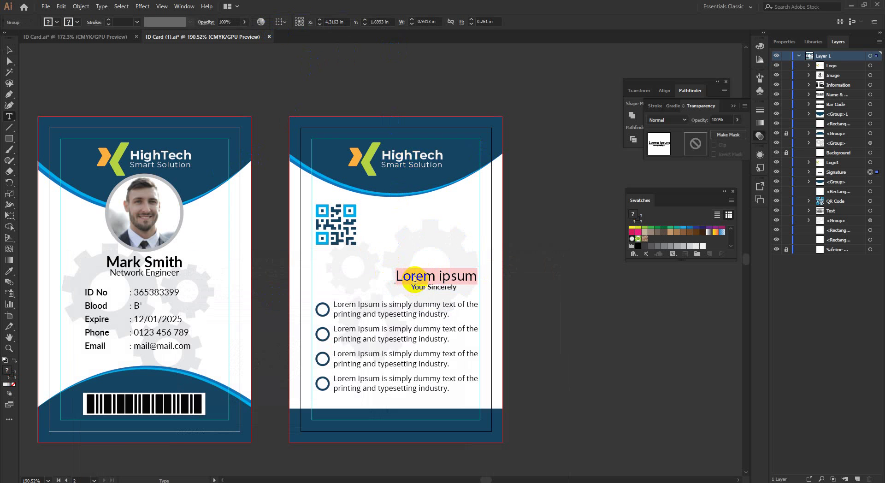
pyautogui.tripleClick(415, 278)
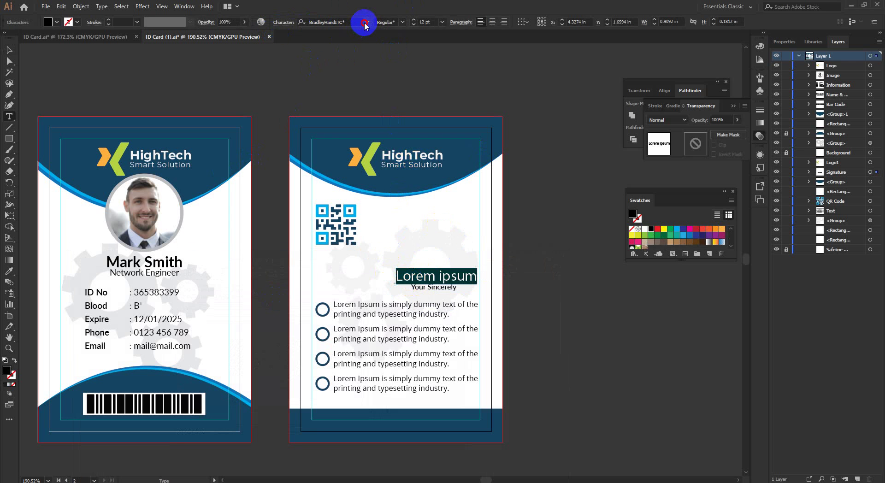
pyautogui.click(365, 23)
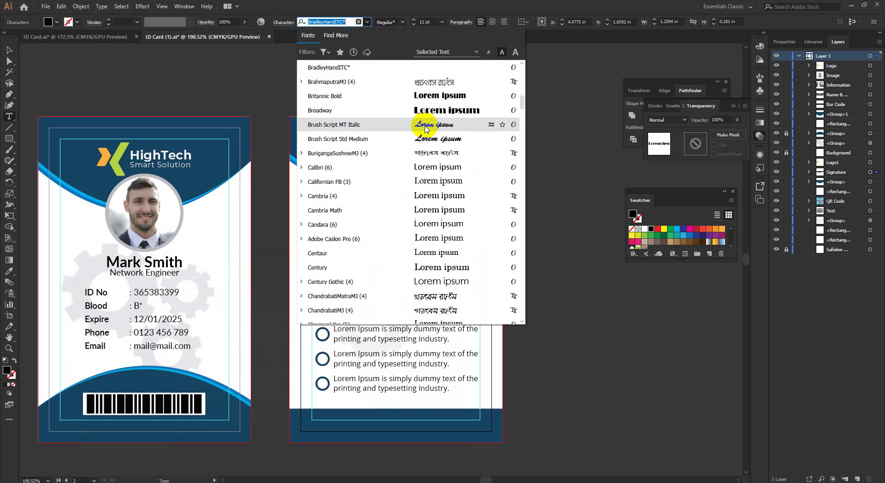
pyautogui.click(425, 125)
pyautogui.click(9, 50)
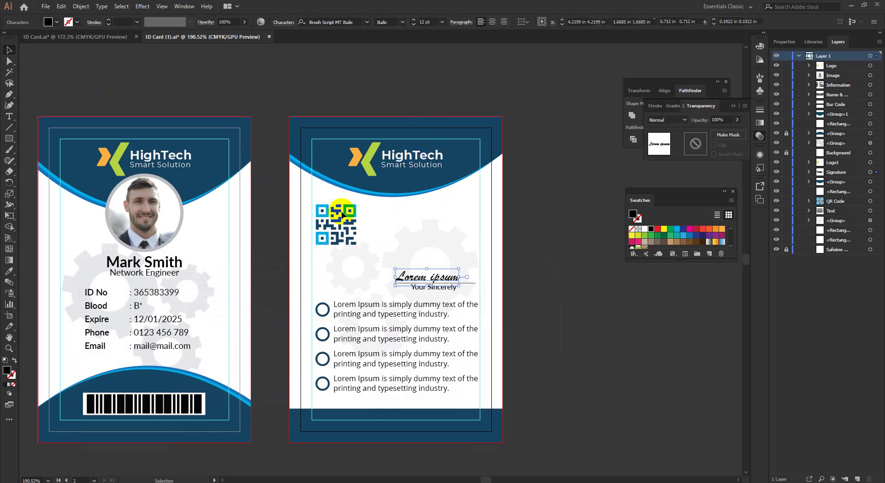
pyautogui.click(539, 248)
pyautogui.moveTo(527, 271)
pyautogui.mouseDown()
pyautogui.moveTo(474, 267)
pyautogui.moveTo(483, 287)
pyautogui.moveTo(512, 300)
pyautogui.mouseUp()
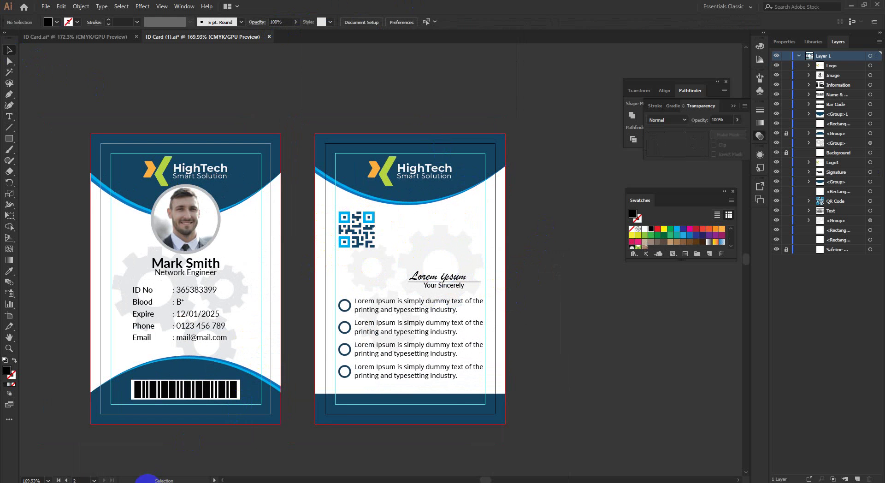
# Switch to the Google Meet tab in Chrome to check the meeting, and return to Illustrator.
pyautogui.click(146, 480)
pyautogui.click(97, 450)
pyautogui.click(30, 2)
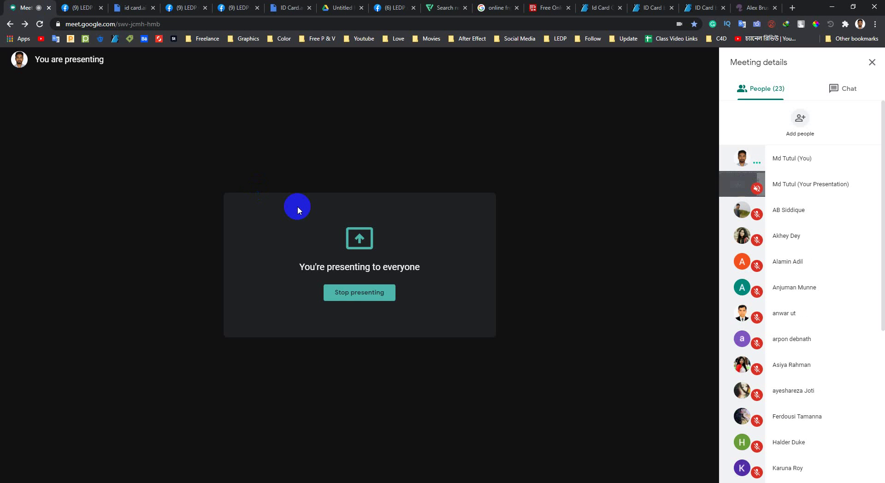
pyautogui.click(833, 5)
# Delete the QR code from the back of the card.
pyautogui.hotkey('ctrl', 'space')
pyautogui.moveTo(398, 258); pyautogui.dragTo(399, 283)
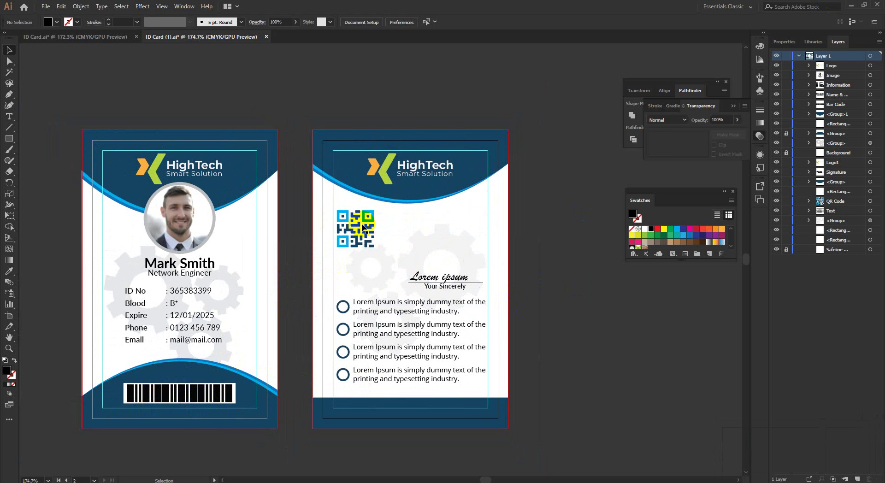
pyautogui.click(363, 228)
pyautogui.click(240, 81)
pyautogui.hotkey('ctrl', 'space')
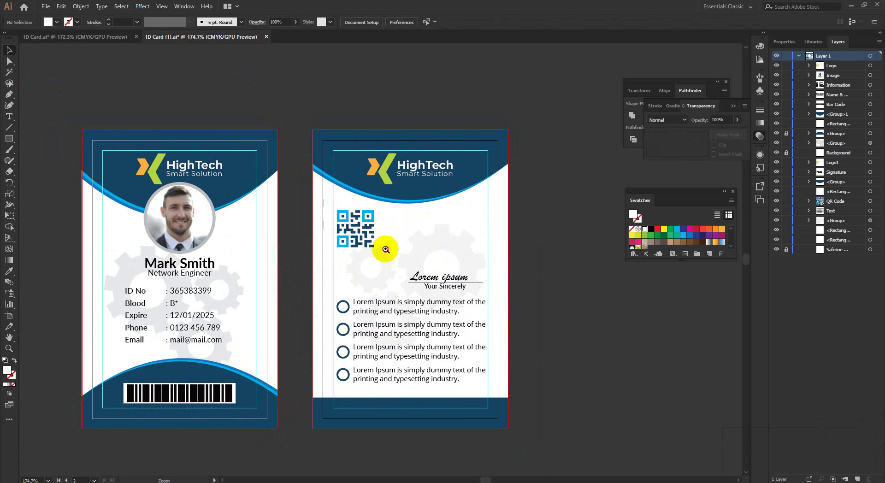
pyautogui.moveTo(341, 219); pyautogui.dragTo(383, 220)
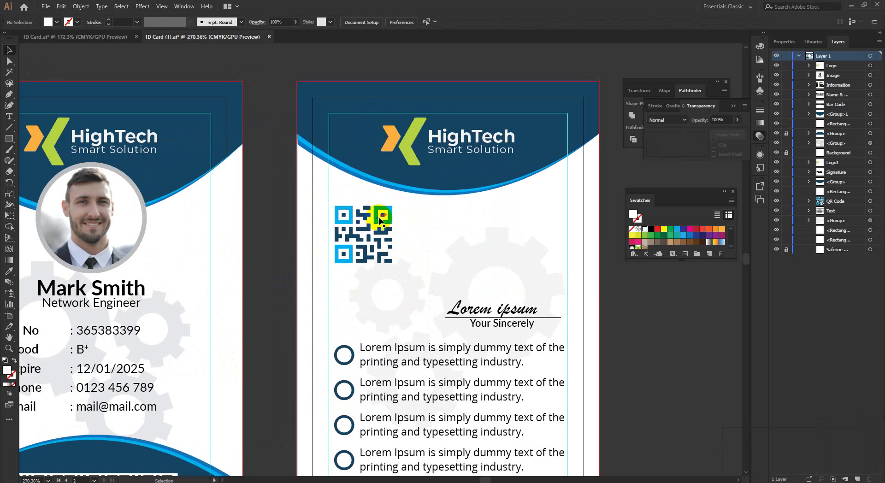
pyautogui.click(405, 238)
pyautogui.hotkey('ctrl', 'space')
pyautogui.moveTo(405, 252); pyautogui.dragTo(424, 211)
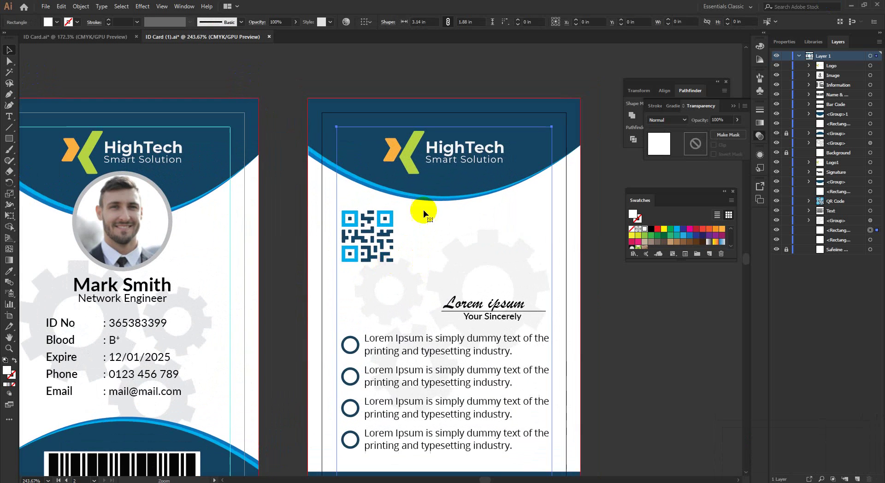
pyautogui.hotkey('ctrl', 'space')
pyautogui.moveTo(447, 270); pyautogui.dragTo(449, 250)
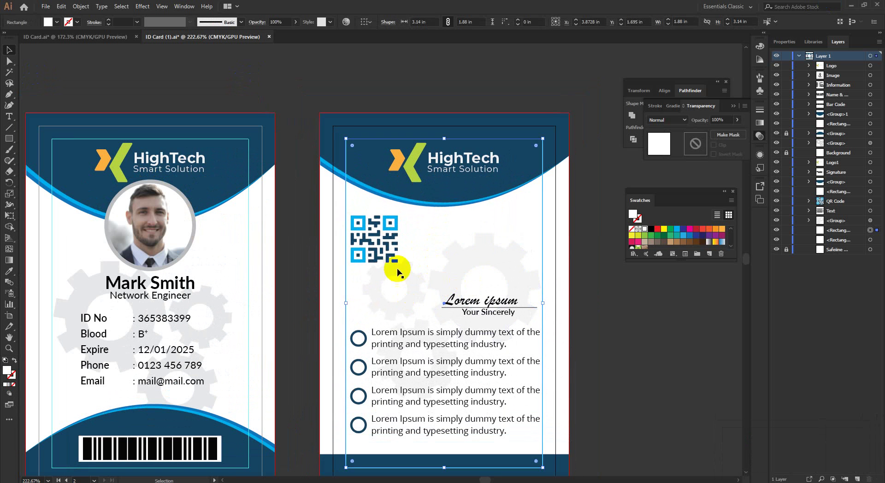
pyautogui.click(386, 237)
pyautogui.press('Delete')
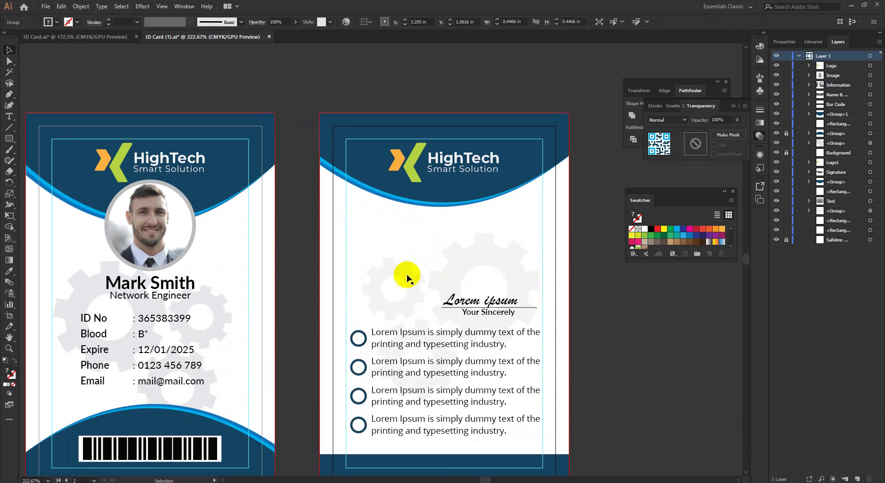
# Ungroup the gear shapes on the back of the card.
pyautogui.click(408, 277)
pyautogui.rightClick(412, 277)
pyautogui.click(436, 352)
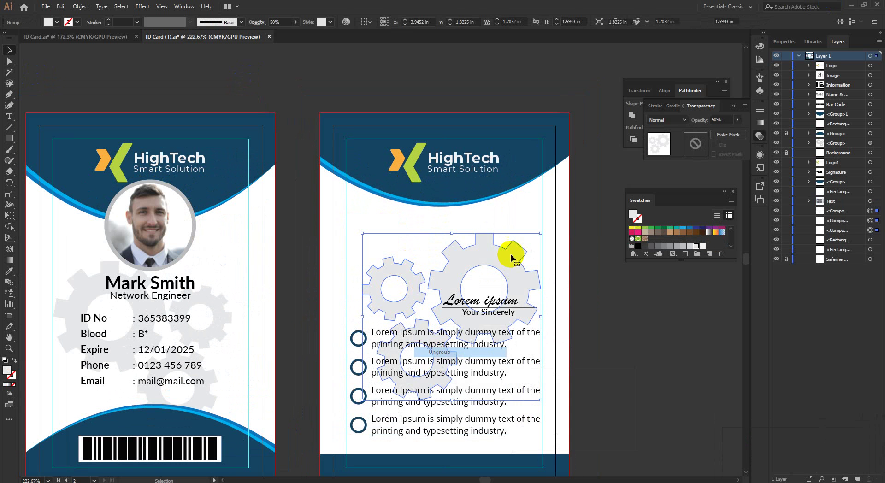
# Move the gear artwork on the back card slightly up and left, and deselect it.
pyautogui.moveTo(461, 263); pyautogui.dragTo(450, 233)
pyautogui.click(573, 303)
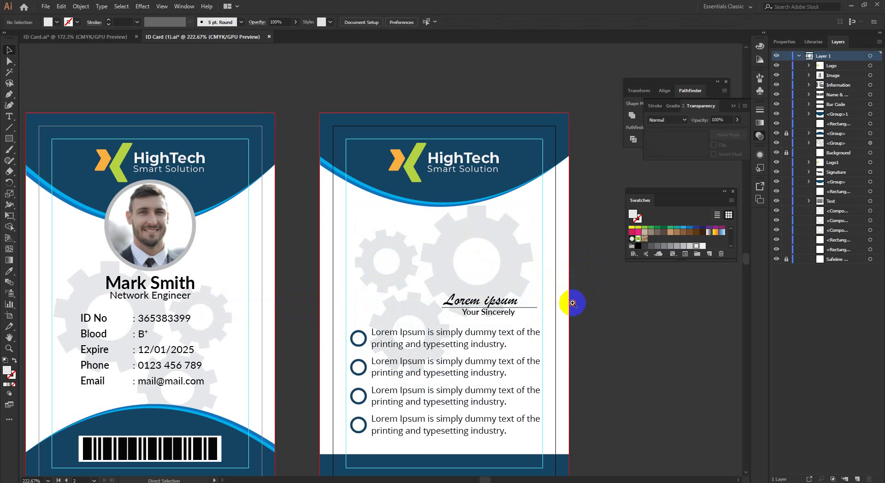
# Examine the front and back ID card layouts at different magnifications.
pyautogui.moveTo(573, 303); pyautogui.dragTo(478, 314)
pyautogui.moveTo(523, 333); pyautogui.dragTo(553, 333)
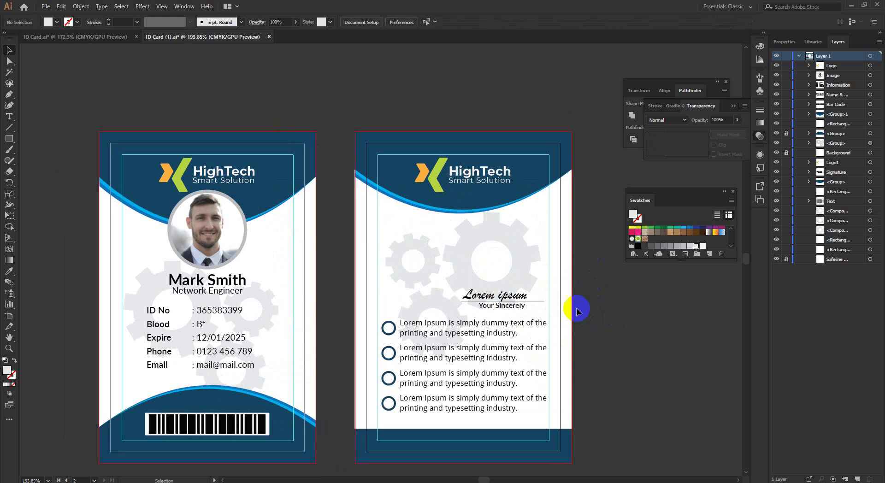
pyautogui.scroll(-3, 417, 311)
pyautogui.moveTo(425, 267); pyautogui.dragTo(444, 278)
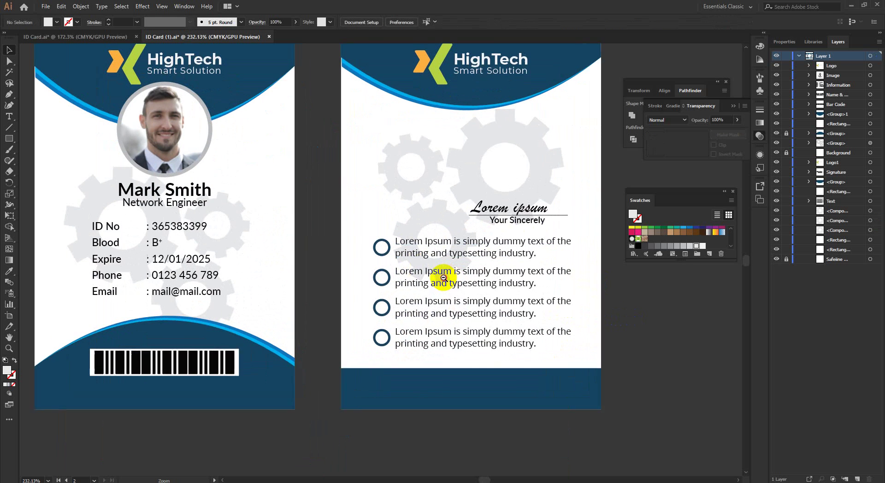
pyautogui.keyDown('alt'); pyautogui.click(443, 278); pyautogui.keyUp('alt')
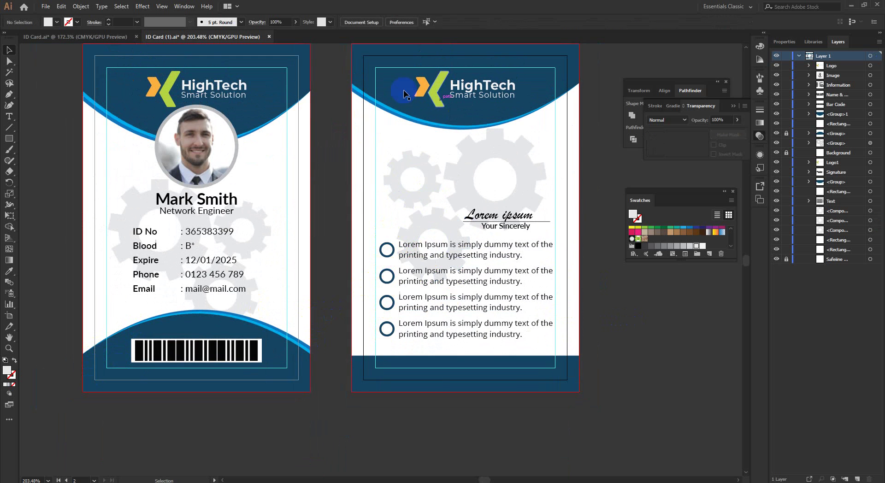
pyautogui.scroll(-2, 406, 291)
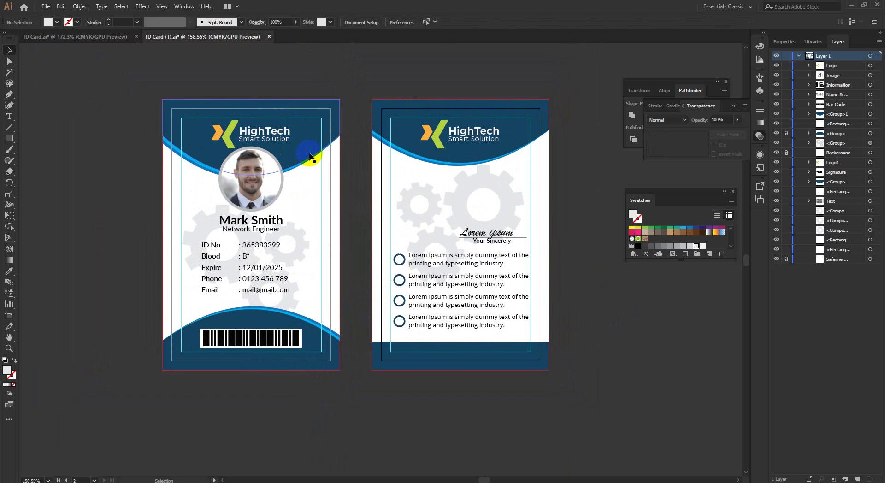
pyautogui.click(210, 339)
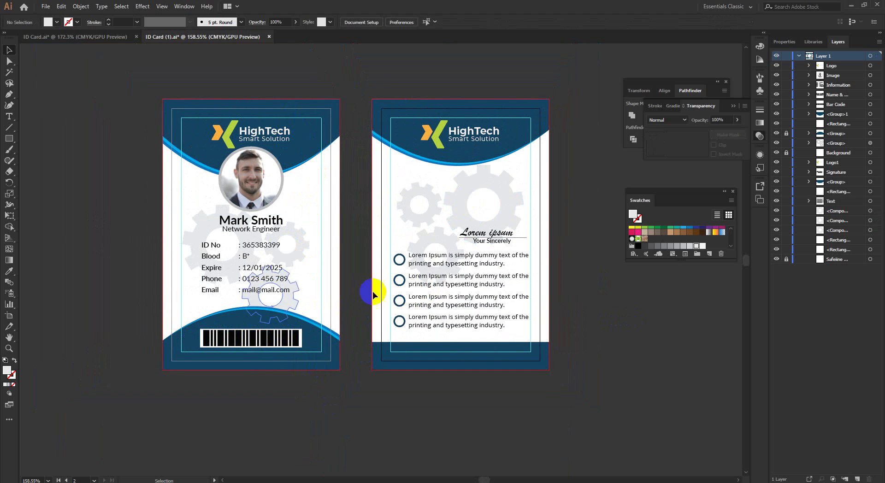
pyautogui.moveTo(373, 291); pyautogui.dragTo(425, 234)
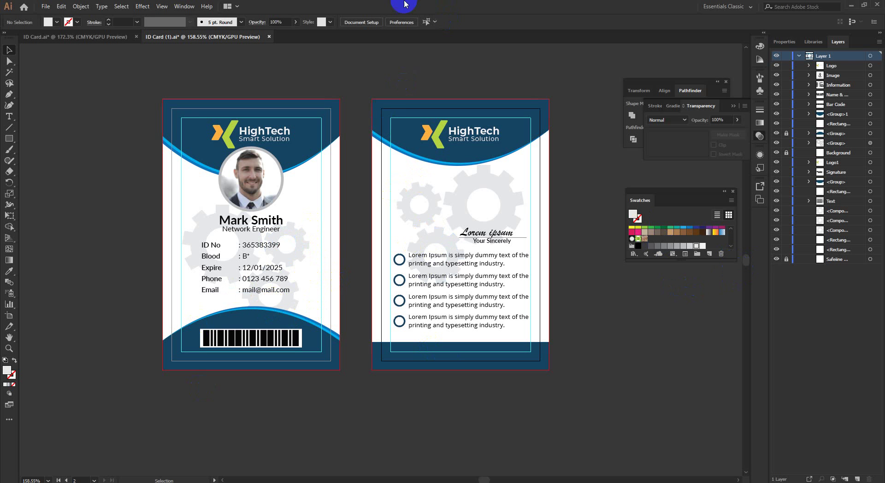
# Close ID Card (1).ai without saving and reopen it from the recent files, dismissing the missing-fonts notice.
pyautogui.click(269, 36)
pyautogui.click(489, 255)
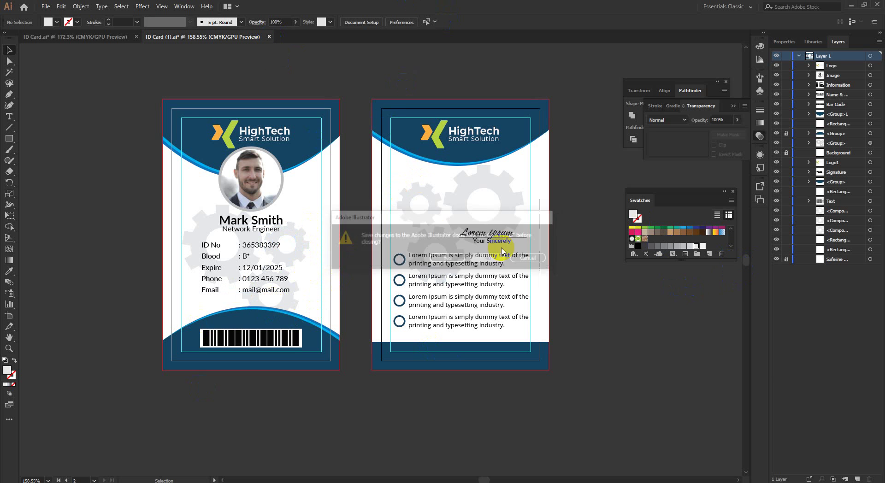
pyautogui.click(45, 7)
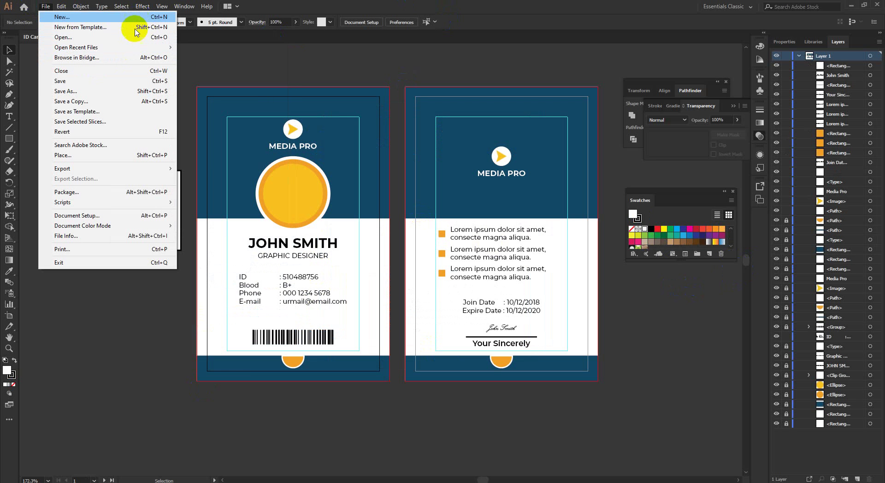
pyautogui.moveTo(144, 48)
pyautogui.click(203, 48)
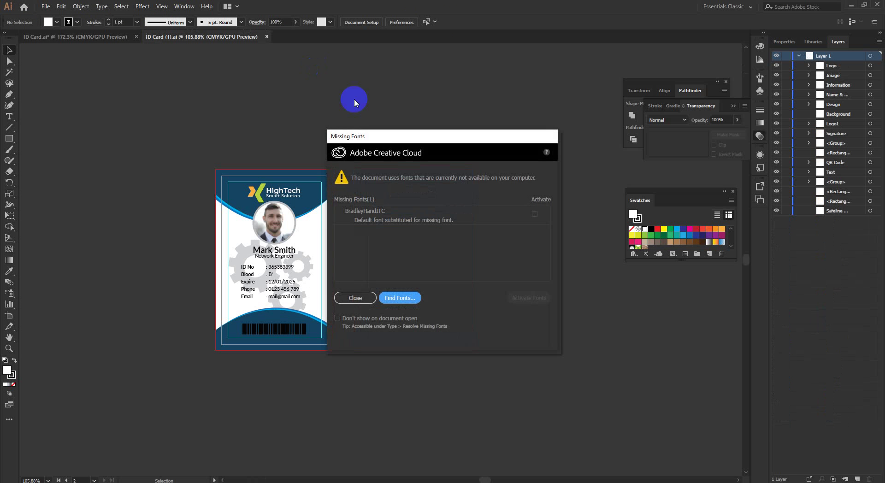
pyautogui.click(362, 297)
pyautogui.moveTo(401, 259); pyautogui.dragTo(469, 299)
# Examine which artwork belongs to the Image, Information, Name, Design and Background sublayers by selecting each, and deselect everything.
pyautogui.click(859, 74)
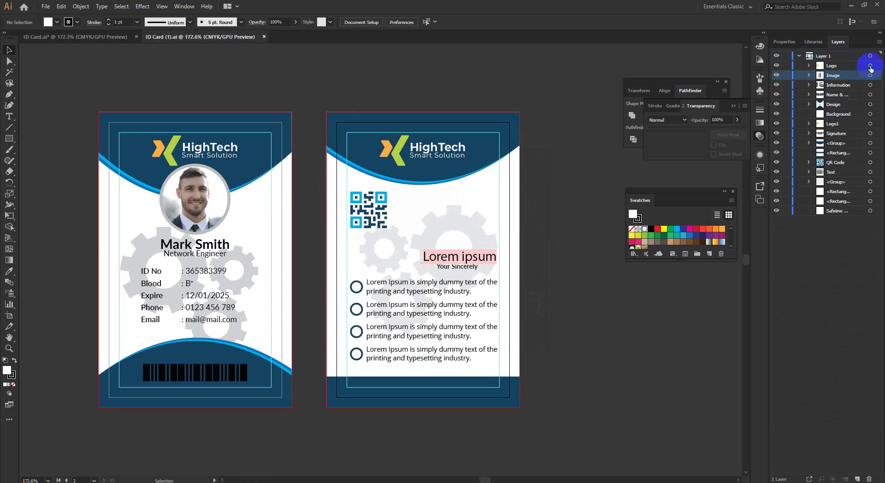
pyautogui.click(870, 75)
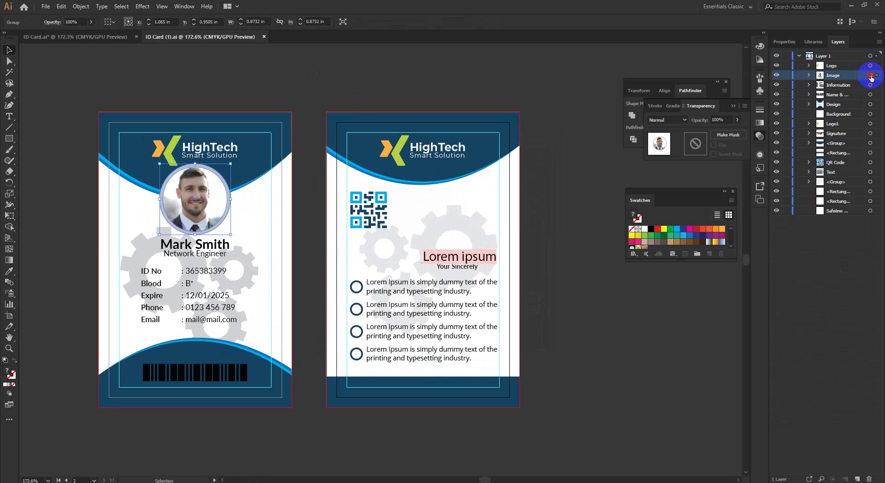
pyautogui.click(870, 85)
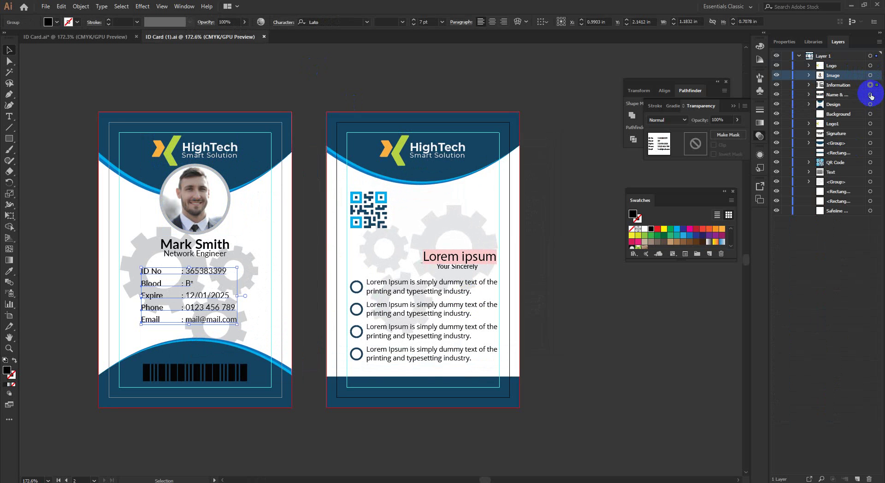
pyautogui.click(871, 95)
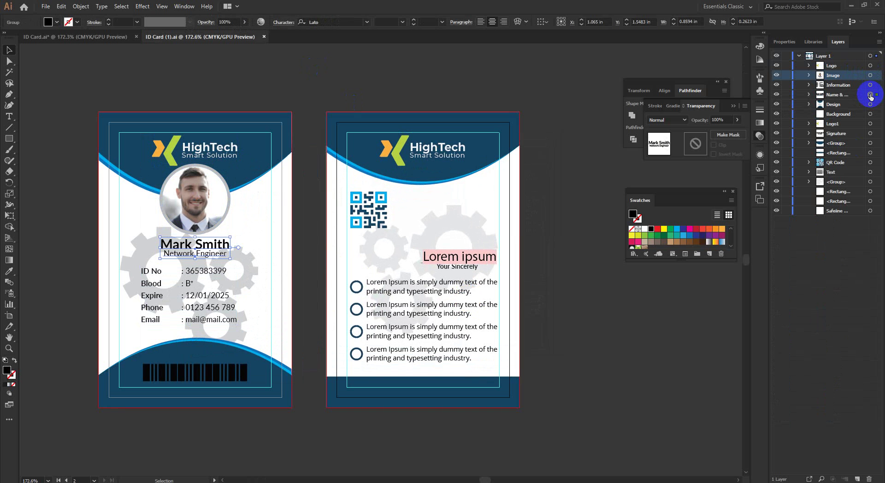
pyautogui.click(870, 105)
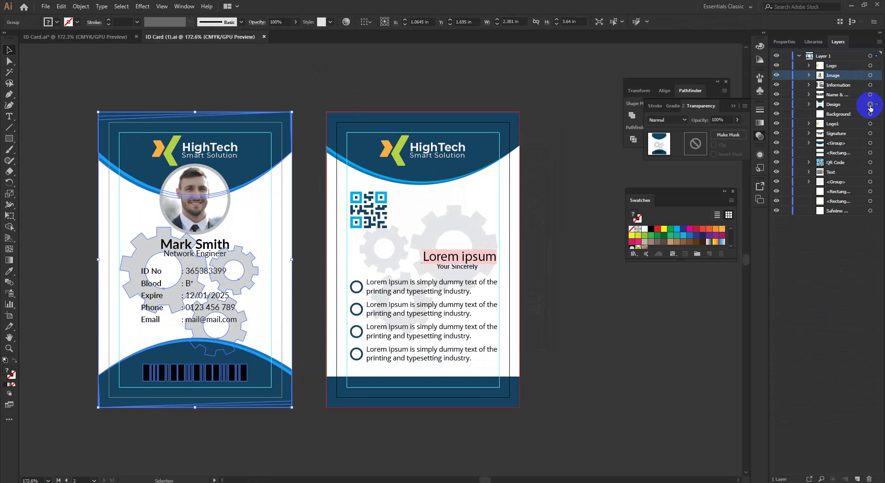
pyautogui.click(870, 113)
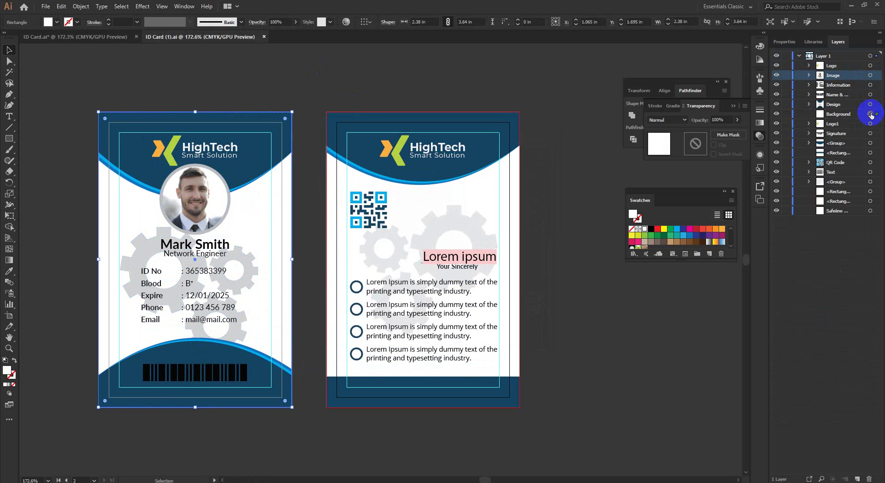
pyautogui.click(850, 115)
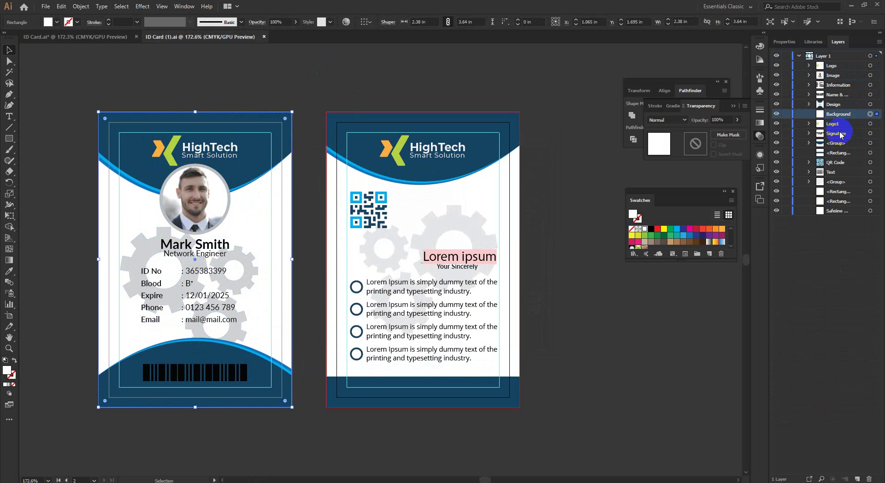
pyautogui.moveTo(466, 261); pyautogui.dragTo(435, 257)
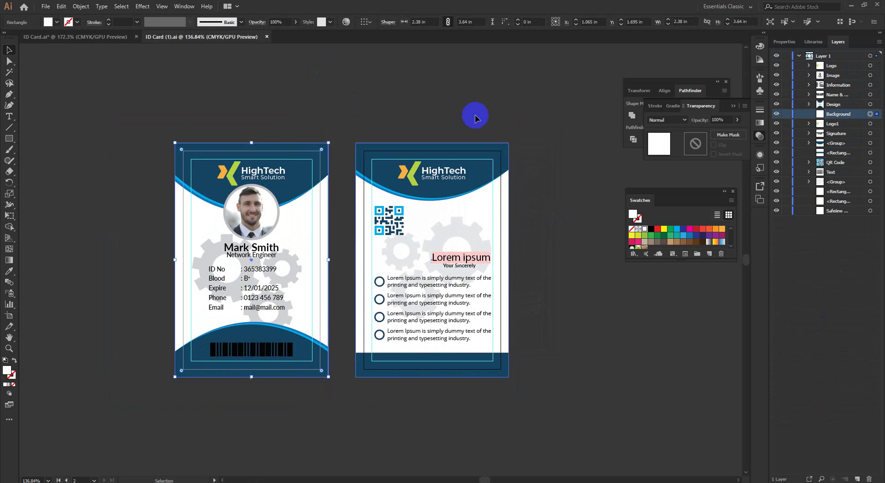
pyautogui.click(465, 110)
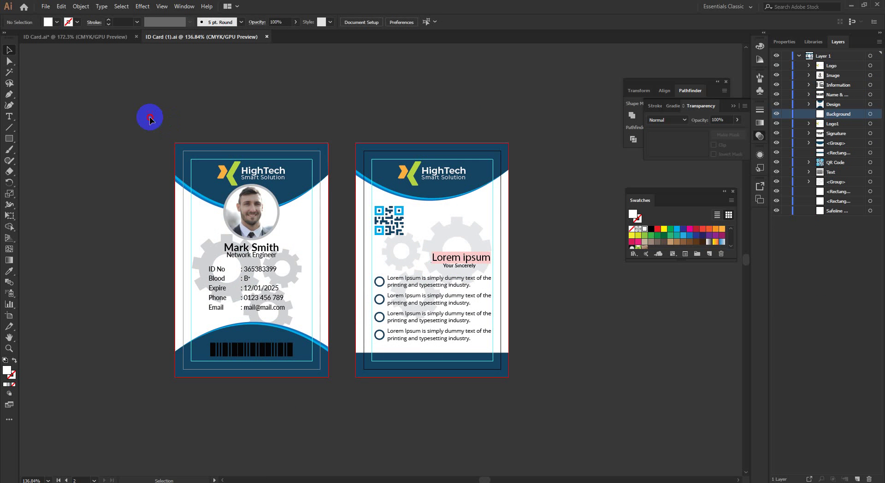
# Group all artwork of the front card and name the group "Font".
pyautogui.moveTo(301, 357); pyautogui.dragTo(348, 402)
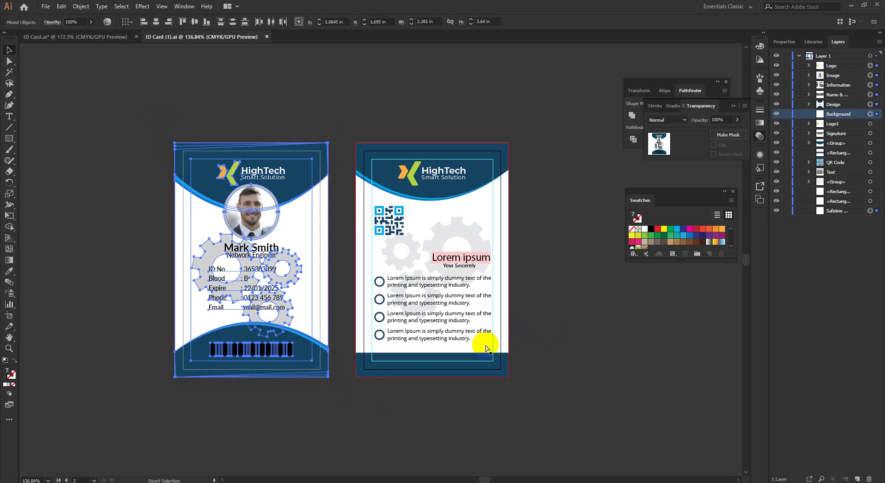
pyautogui.hotkey('ctrl', 'g')
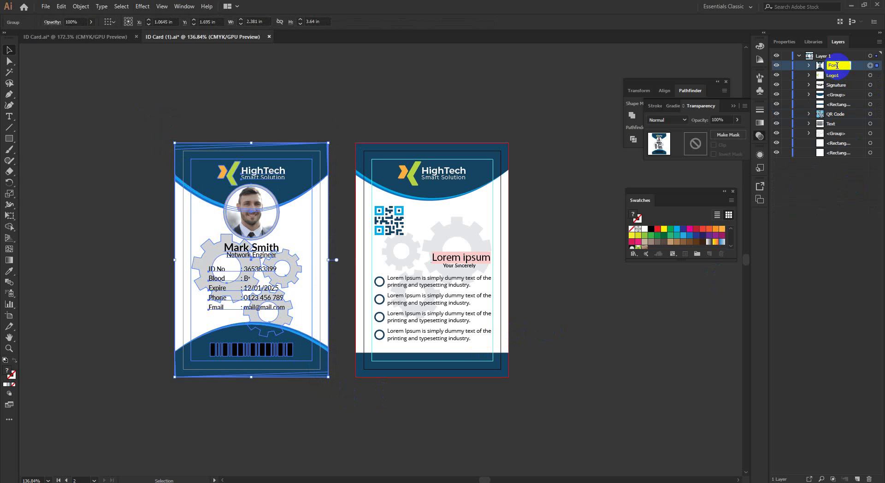
pyautogui.click(858, 181)
# Group all artwork of the back card, name the group "Back" and deselect it.
pyautogui.moveTo(344, 118); pyautogui.dragTo(569, 407)
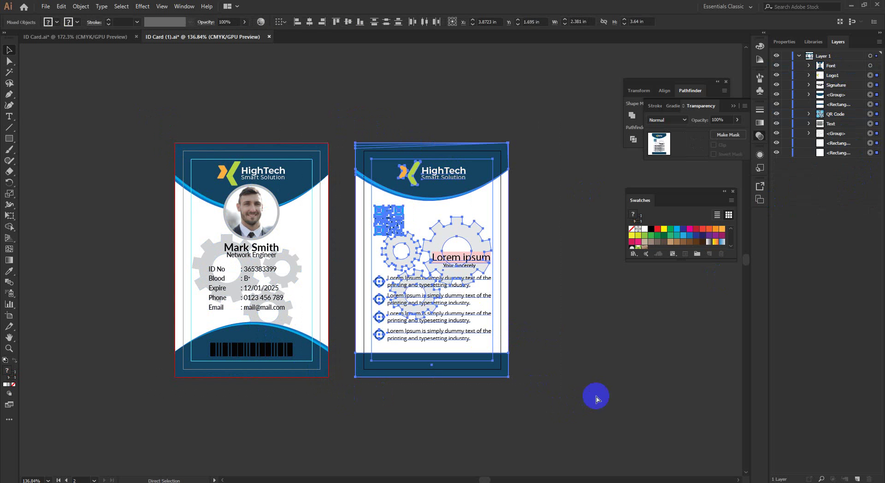
pyautogui.hotkey('ctrl', 'g')
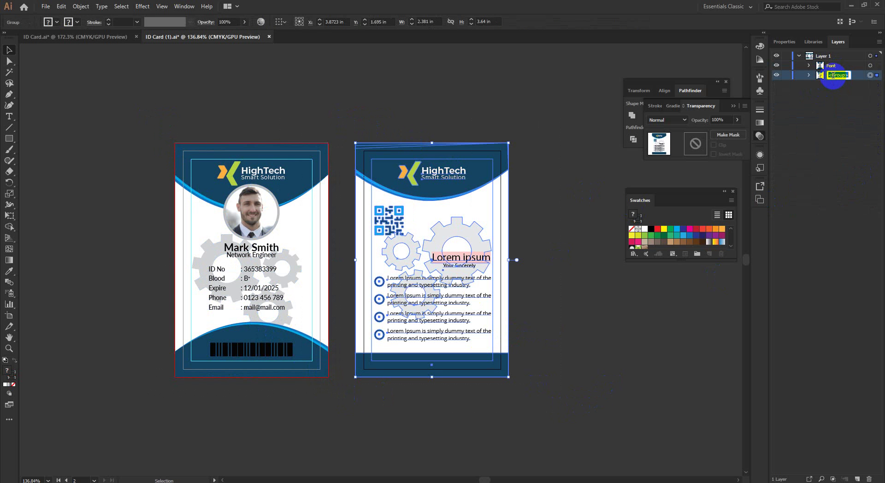
pyautogui.click(851, 121)
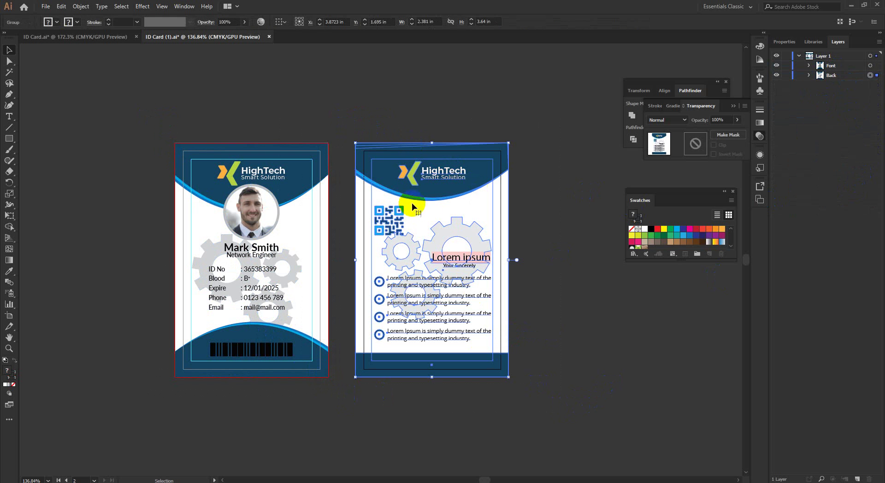
pyautogui.click(552, 166)
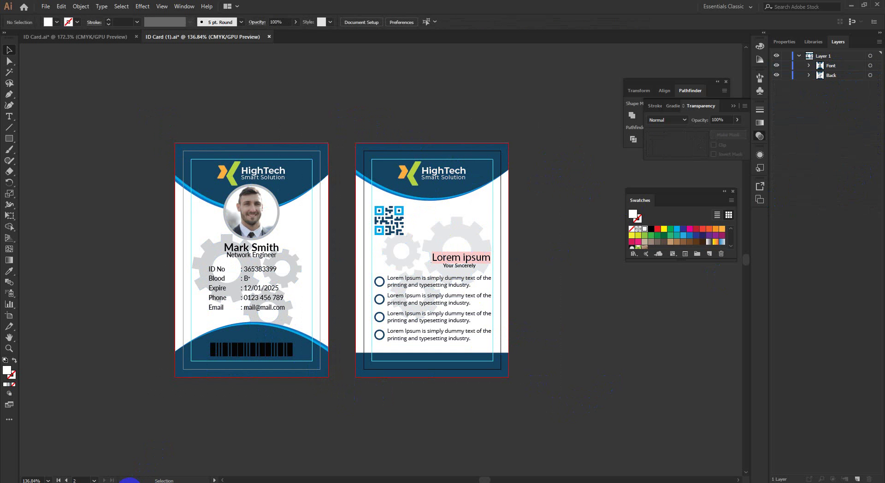
# Check the Google Meet presentation in the browser and return to Illustrator.
pyautogui.moveTo(145, 482)
pyautogui.click(99, 463)
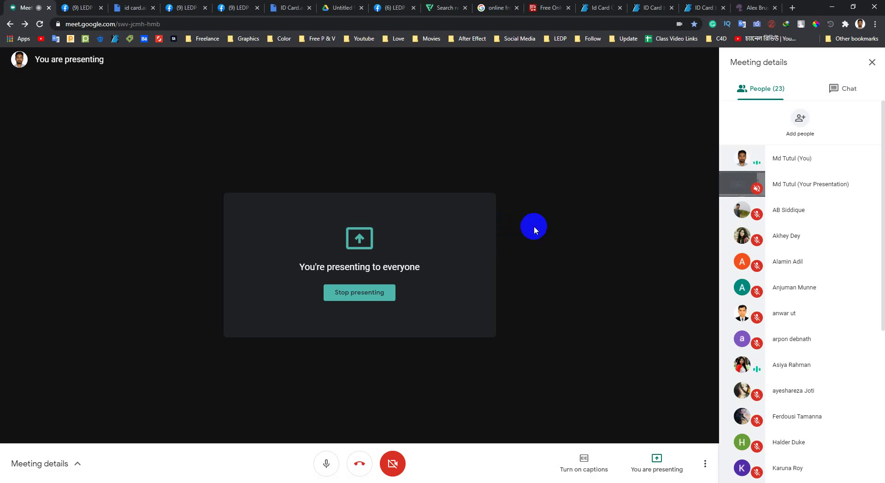
pyautogui.click(832, 7)
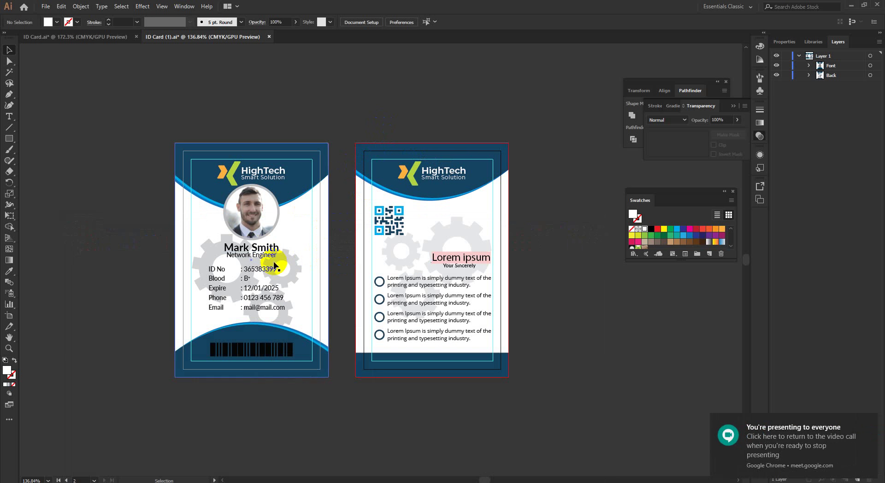
# Duplicate the back card's artboard together with its artwork to the right of the original.
pyautogui.moveTo(288, 256)
pyautogui.mouseDown()
pyautogui.moveTo(307, 266)
pyautogui.moveTo(290, 264)
pyautogui.mouseUp()
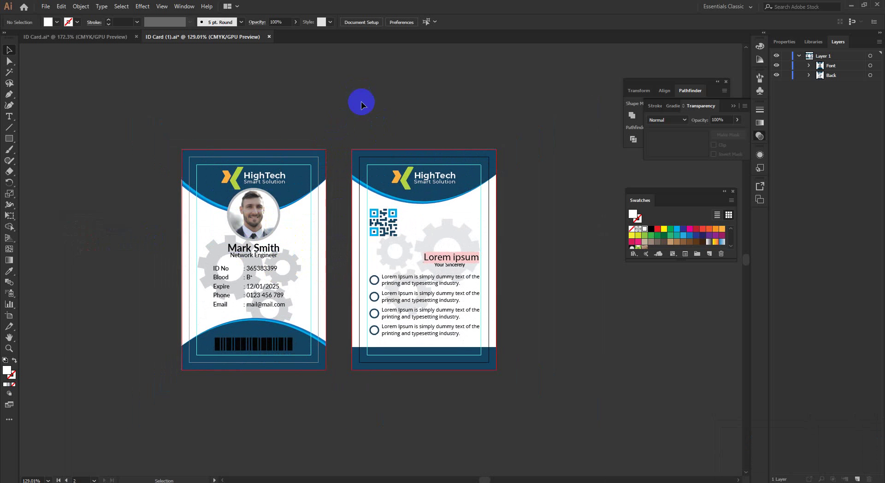
pyautogui.click(9, 315)
pyautogui.click(287, 314)
pyautogui.click(414, 165)
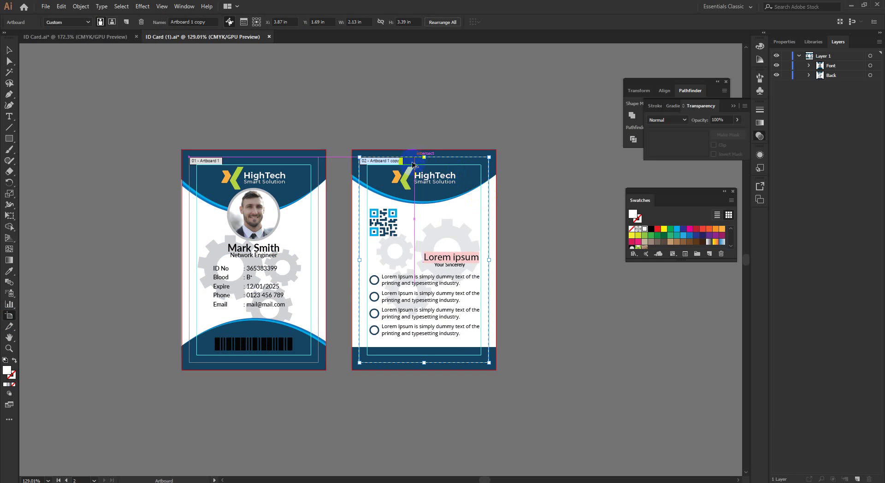
pyautogui.moveTo(416, 166); pyautogui.dragTo(580, 168)
pyautogui.moveTo(531, 200); pyautogui.dragTo(514, 152)
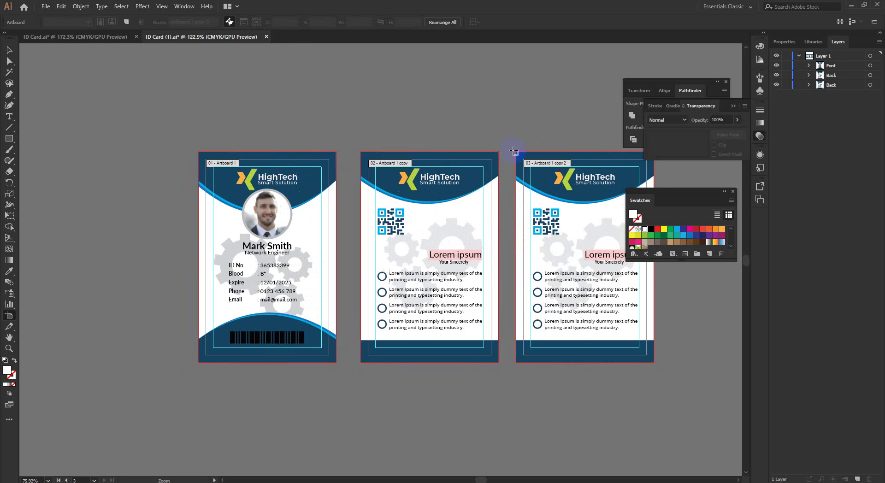
pyautogui.click(9, 50)
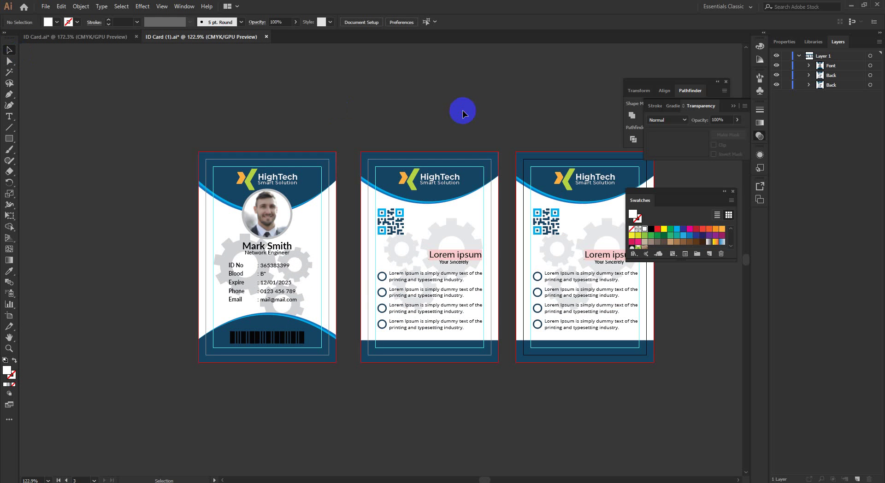
# Undo the duplication of the back card's artboard.
pyautogui.moveTo(482, 184); pyautogui.dragTo(446, 199)
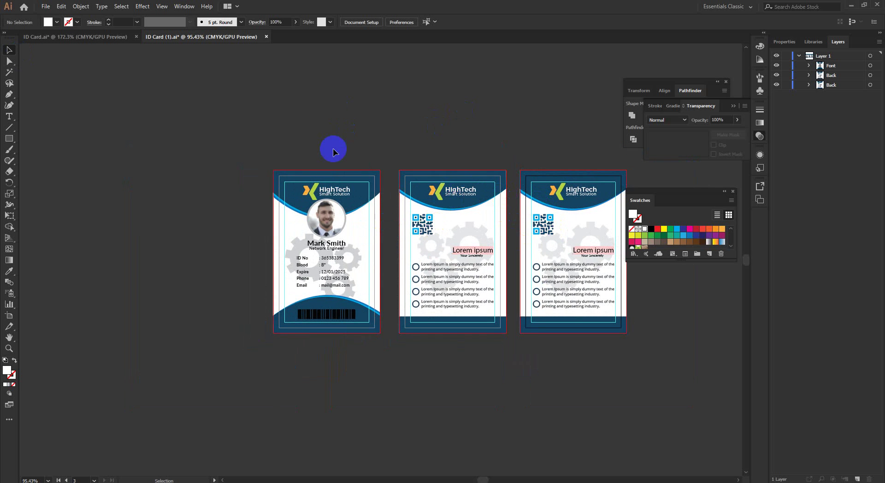
pyautogui.moveTo(493, 214); pyautogui.dragTo(389, 206)
pyautogui.hotkey('ctrl', 'z')
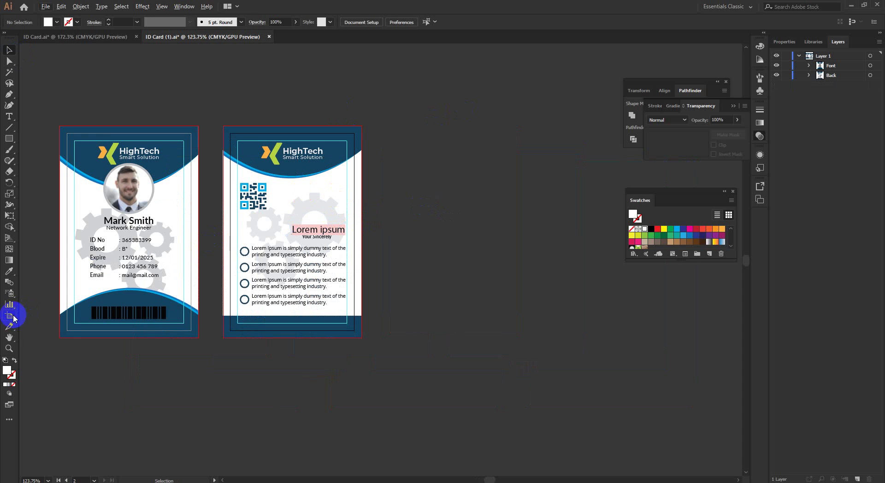
pyautogui.click(9, 315)
pyautogui.click(289, 198)
pyautogui.click(9, 51)
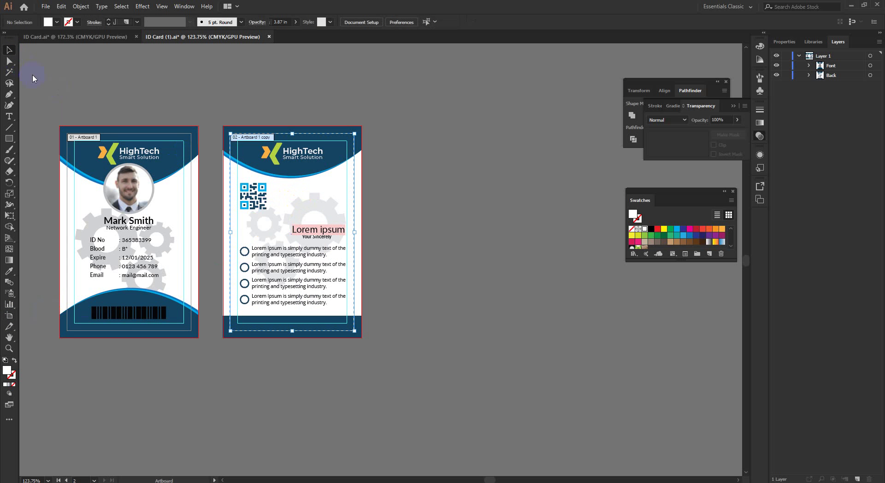
pyautogui.moveTo(430, 171); pyautogui.dragTo(397, 168)
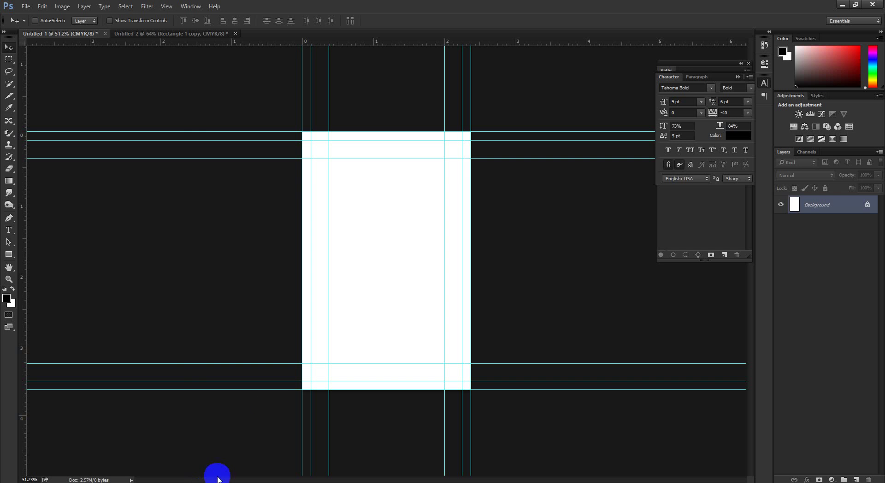
# In Photoshop's Untitled-2, group Rectangle 1 and Rectangle 1 copy, name the group "Font" and check it by toggling its visibility.
pyautogui.keyDown('alt'); pyautogui.click(365, 268); pyautogui.keyUp('alt')
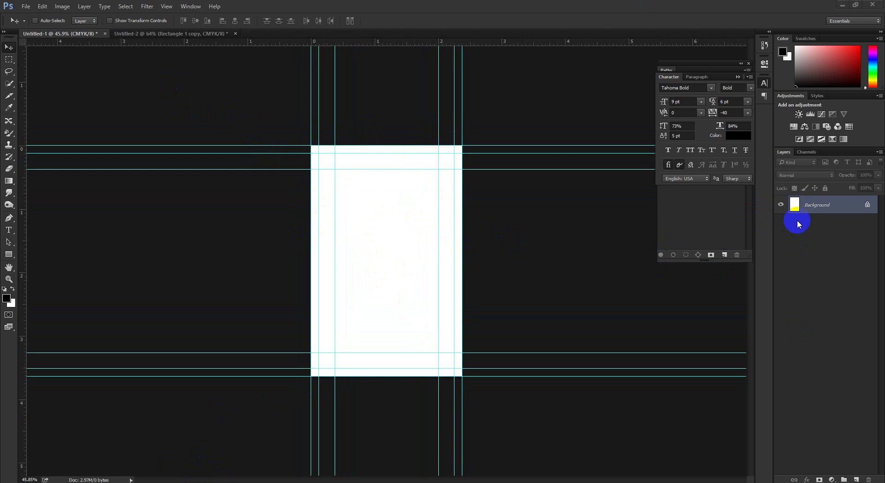
pyautogui.click(178, 35)
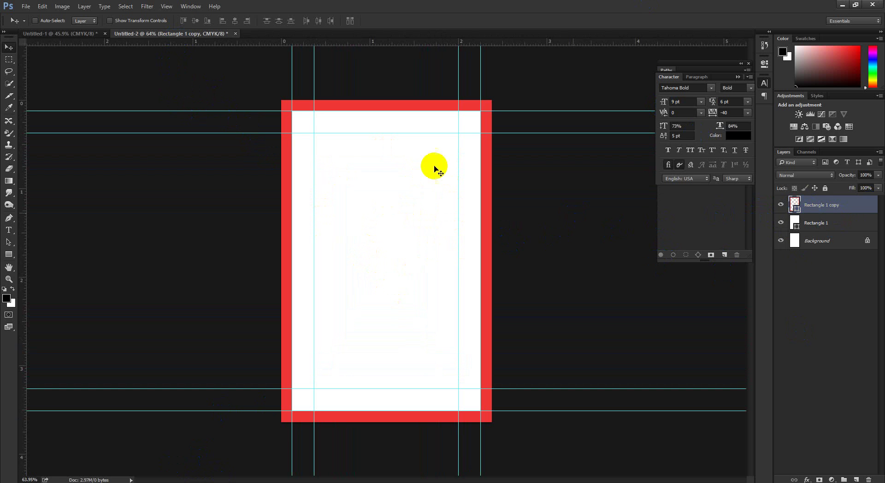
pyautogui.keyDown('shift'); pyautogui.click(840, 227); pyautogui.keyUp('shift')
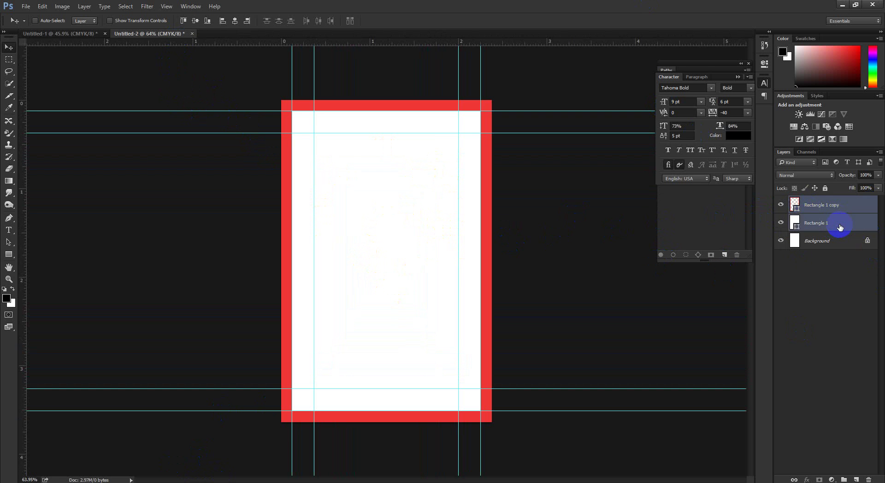
pyautogui.hotkey('ctrl', 'g')
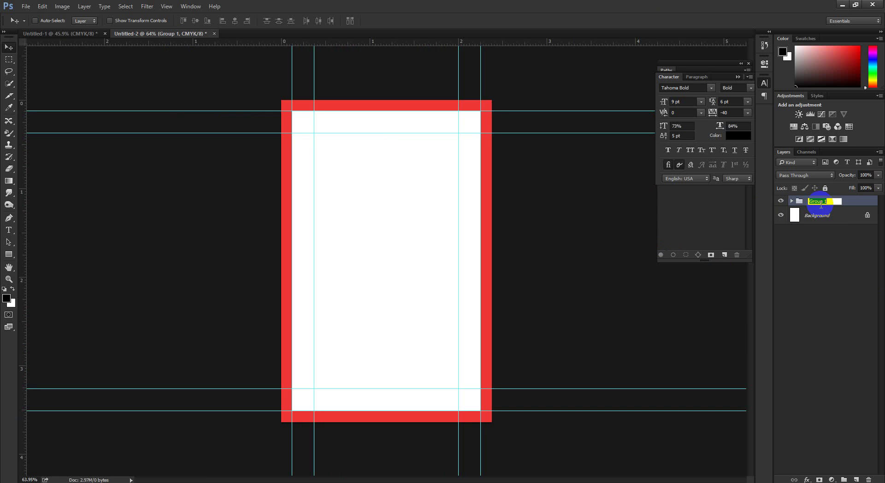
pyautogui.click(827, 256)
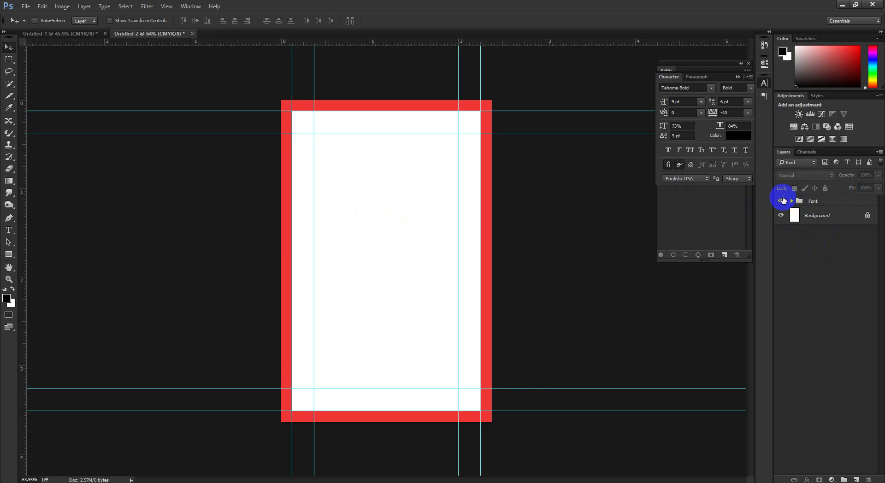
pyautogui.click(781, 201)
pyautogui.click(781, 201)
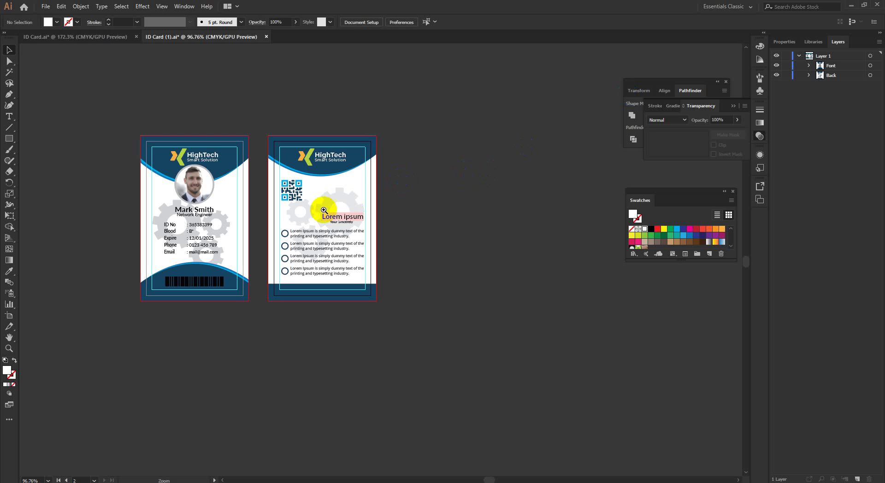
# Switch to Illustrator and examine the front and back of the HighTech ID card.
pyautogui.moveTo(324, 210); pyautogui.dragTo(415, 276)
pyautogui.moveTo(385, 246)
pyautogui.mouseDown()
pyautogui.moveTo(398, 257)
pyautogui.moveTo(390, 261)
pyautogui.mouseUp()
pyautogui.click(221, 401)
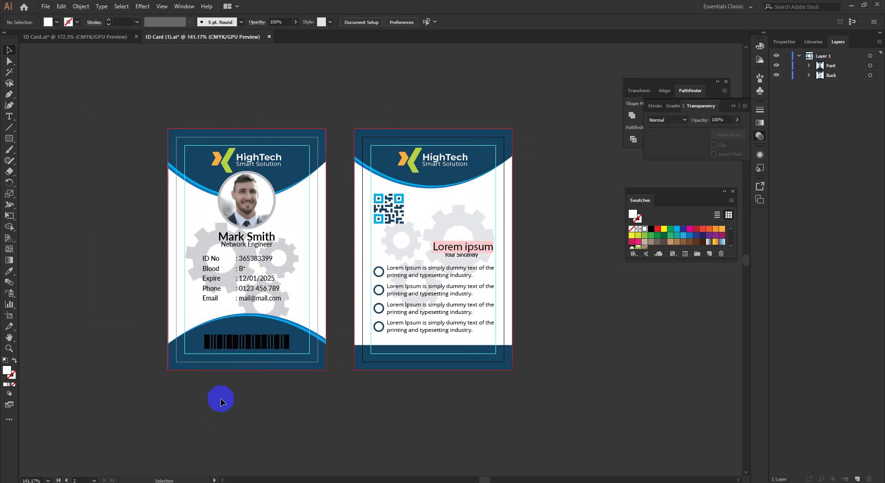
pyautogui.press('z')
pyautogui.click(410, 334)
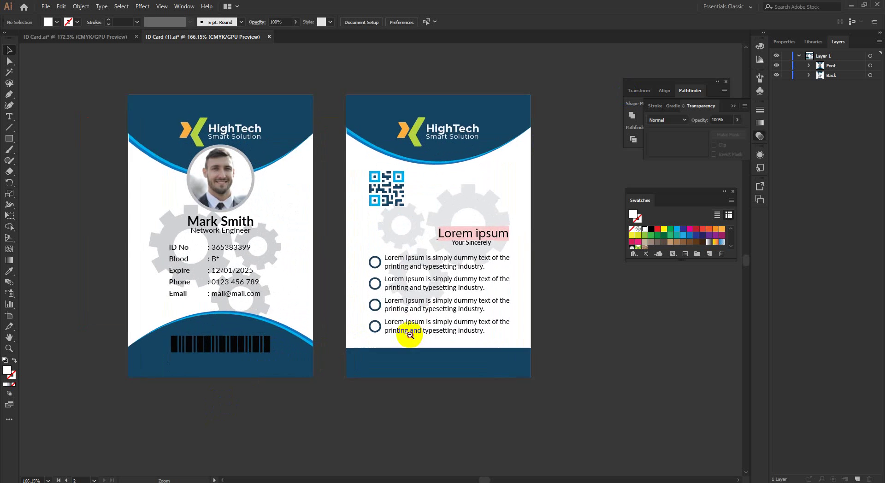
pyautogui.moveTo(410, 336)
pyautogui.mouseDown()
pyautogui.moveTo(401, 333)
pyautogui.moveTo(411, 338)
pyautogui.mouseUp()
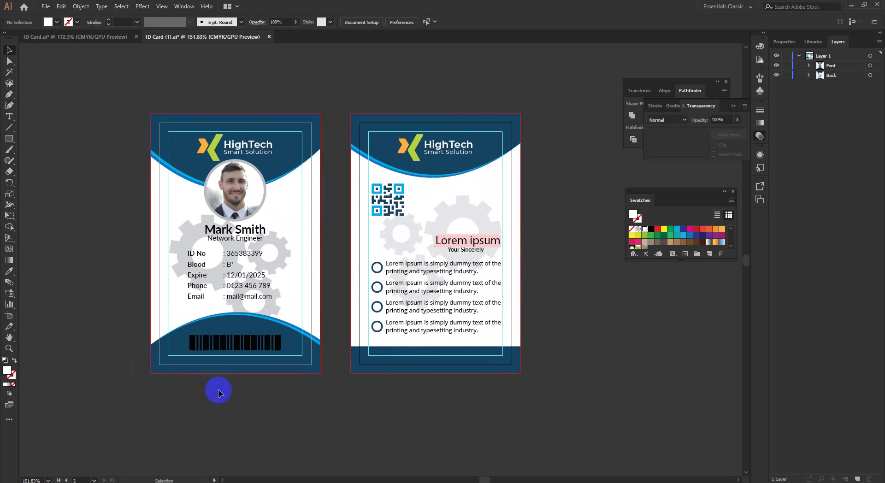
# Open Id Card.eps from the browser's downloads in Illustrator, ignoring the missing linked file 002-qr-code.eps.
pyautogui.click(109, 466)
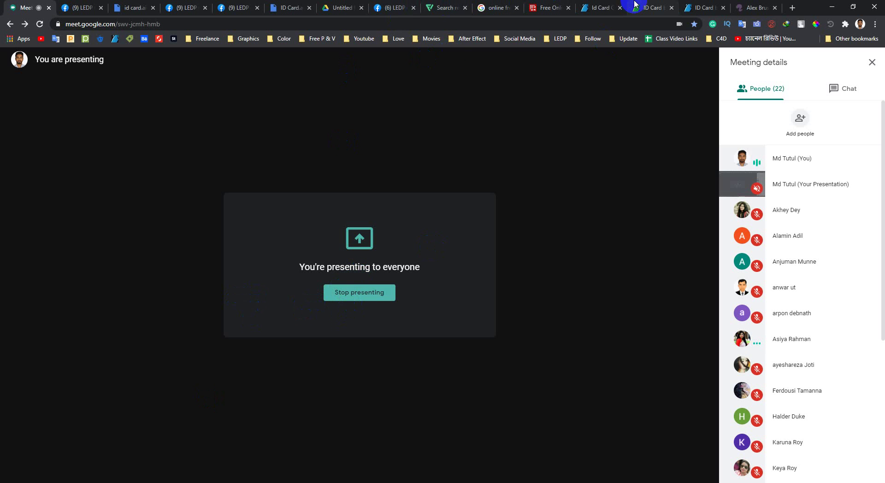
pyautogui.hotkey('ctrl', 'j')
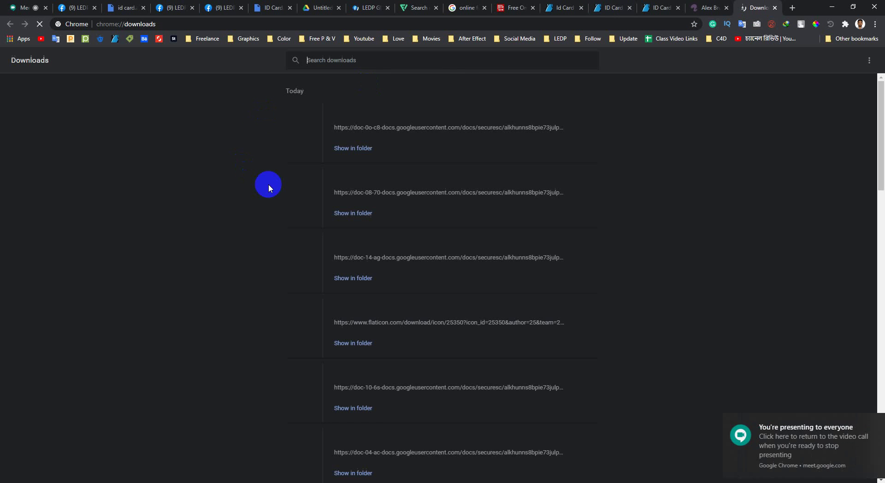
pyautogui.click(352, 180)
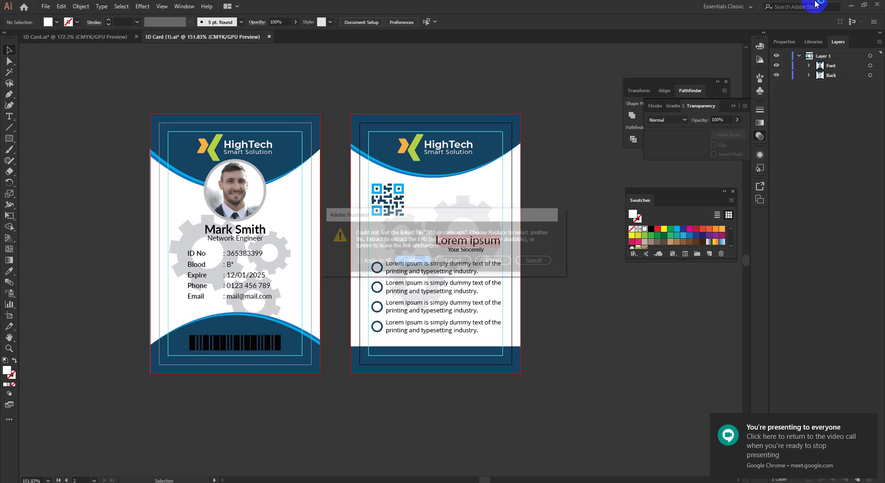
pyautogui.click(411, 261)
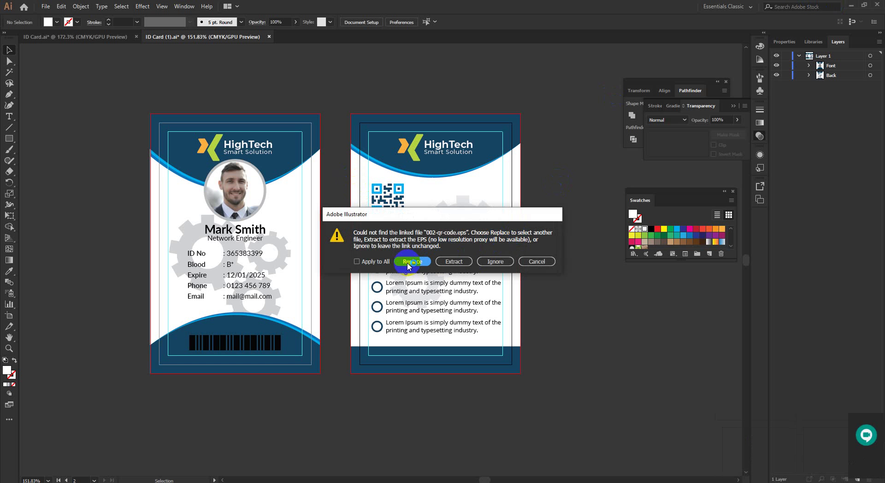
pyautogui.click(502, 261)
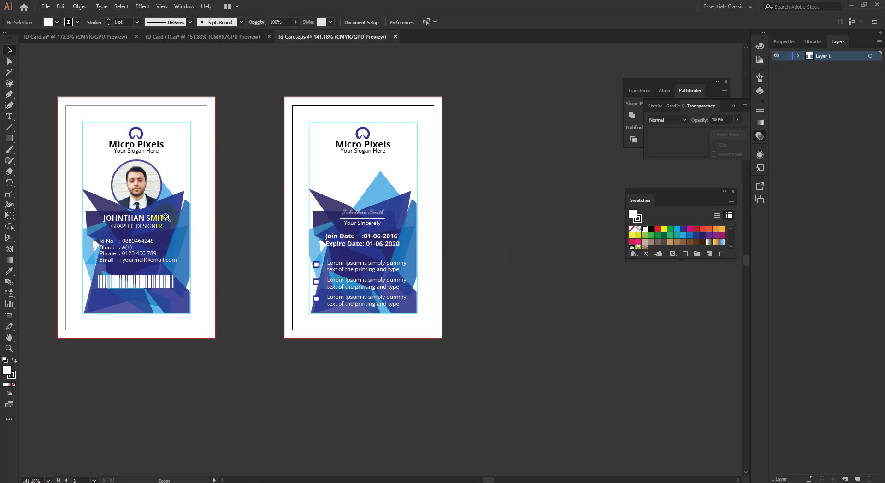
# Examine both sides of the Micro Pixels ID card and select the back card's artwork to check its grouping.
pyautogui.moveTo(130, 208); pyautogui.dragTo(271, 245)
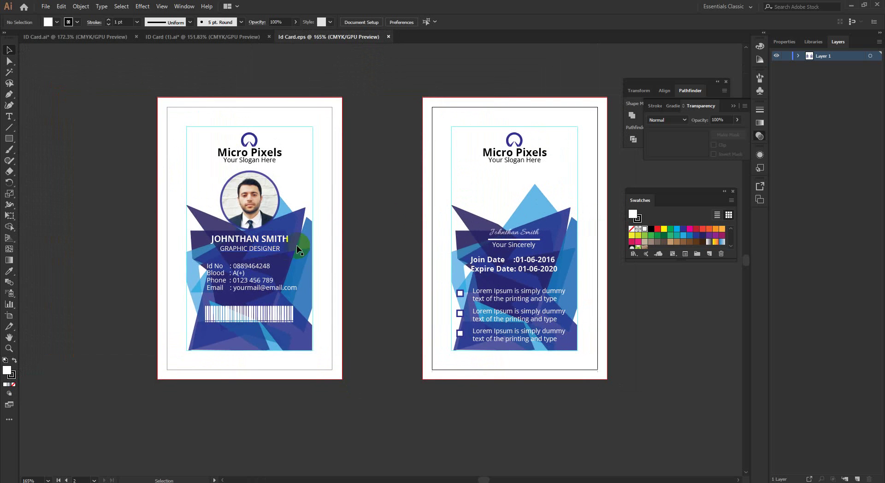
pyautogui.moveTo(339, 249); pyautogui.dragTo(349, 249)
pyautogui.moveTo(371, 239); pyautogui.dragTo(307, 247)
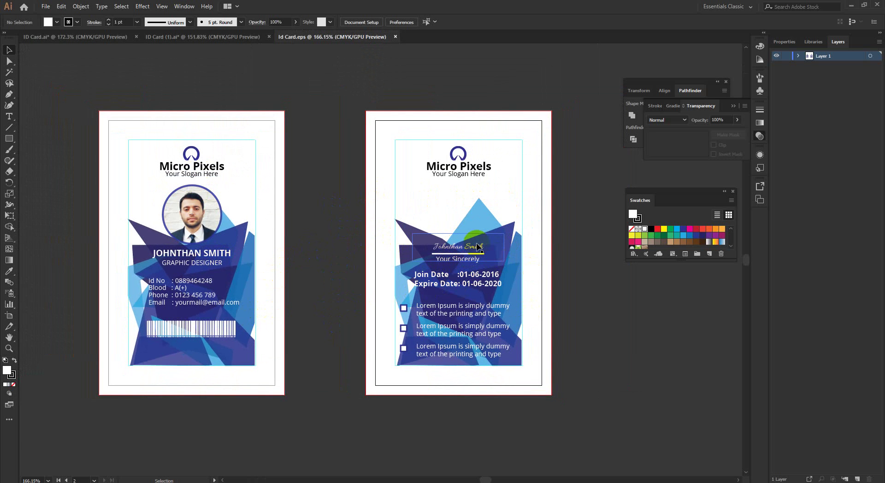
pyautogui.scroll(3, 449, 249)
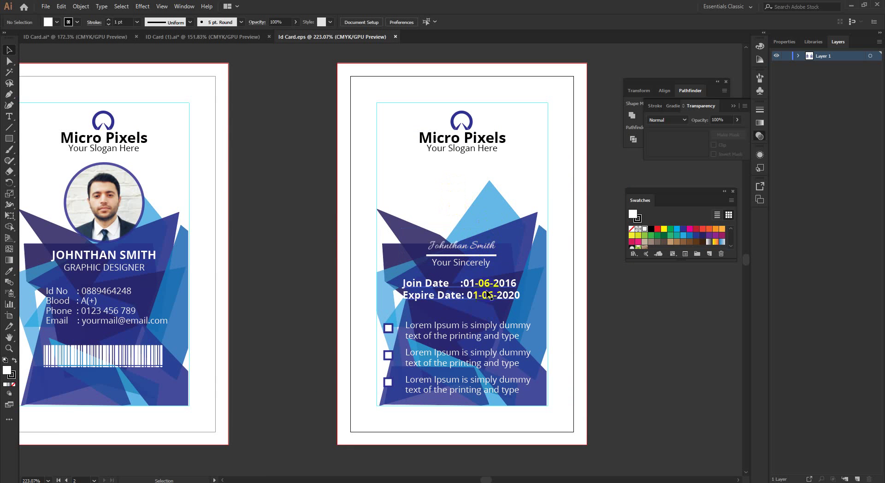
pyautogui.scroll(-2, 192, 341)
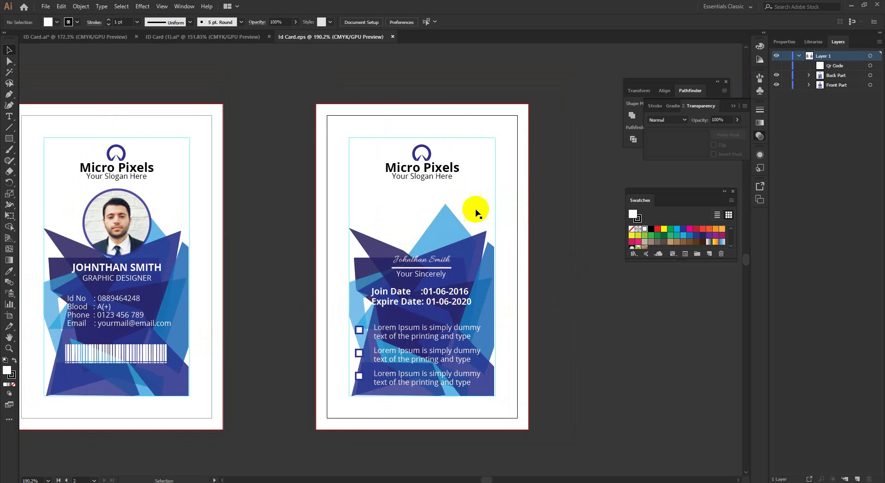
pyautogui.click(507, 231)
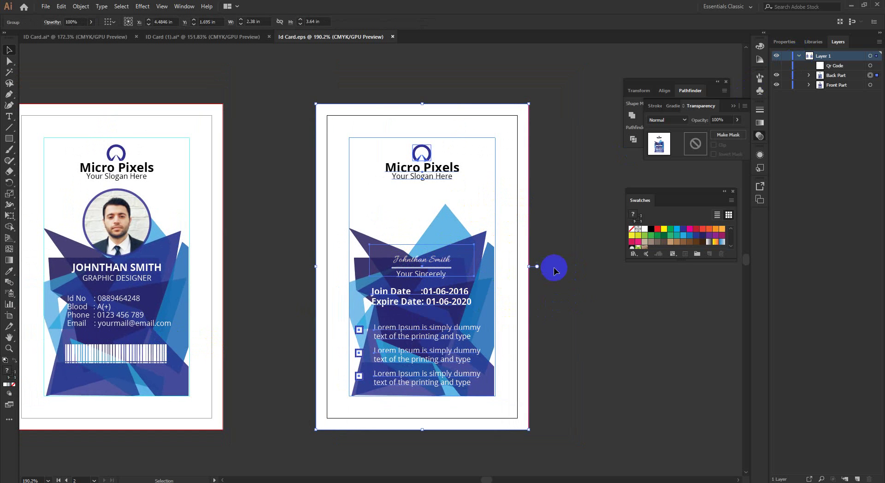
pyautogui.click(509, 286)
# Examine the signature, join and expiry dates and terms text on the back card alongside the front card's details.
pyautogui.scroll(3, 422, 275)
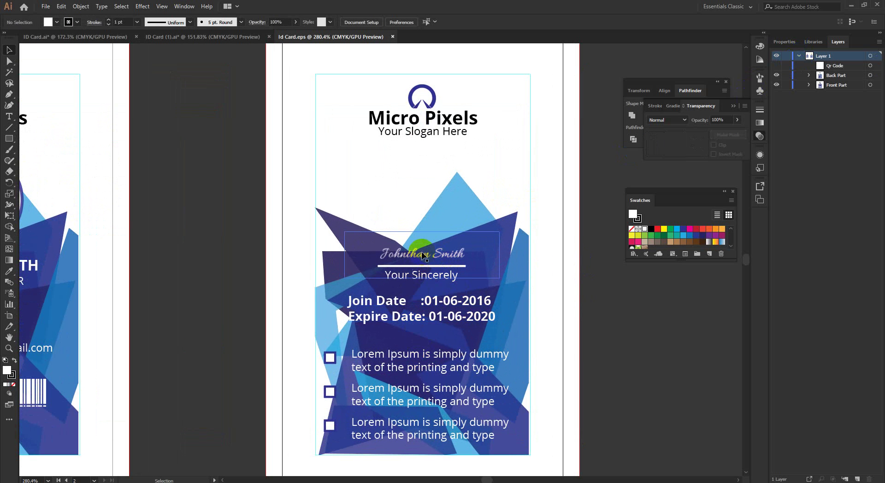
pyautogui.scroll(-1, 471, 261)
pyautogui.scroll(-1, 477, 298)
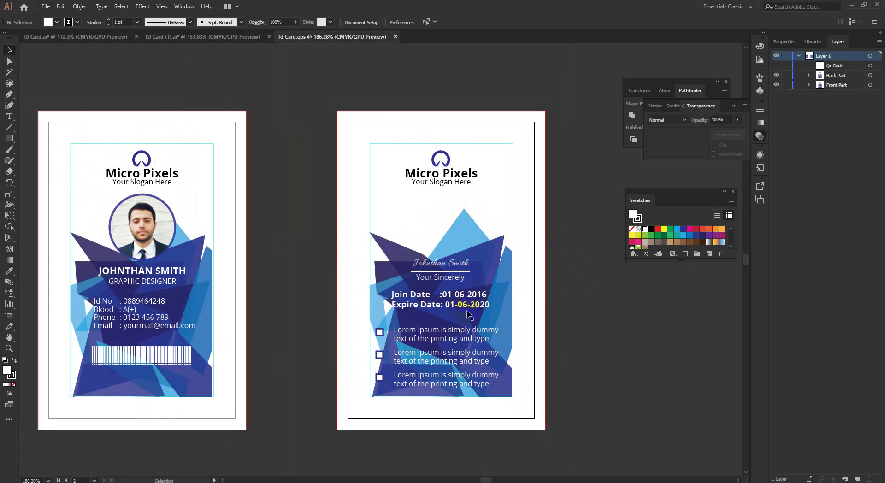
pyautogui.moveTo(482, 308); pyautogui.dragTo(493, 272)
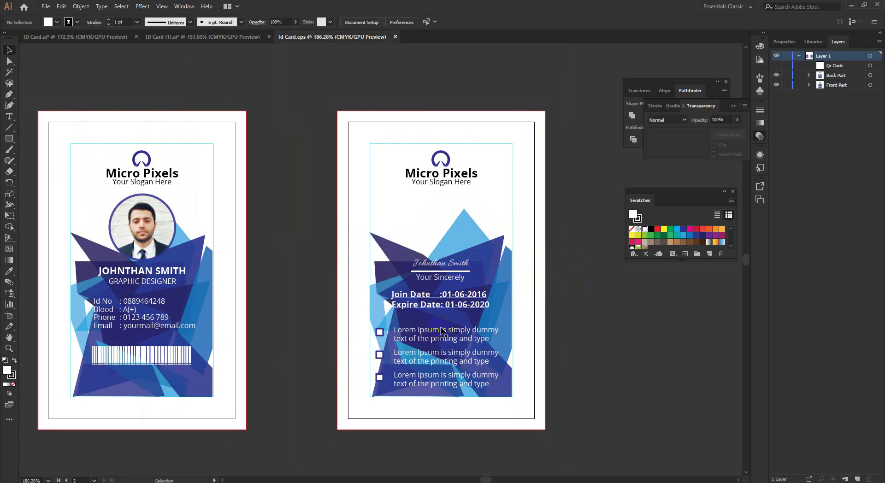
pyautogui.moveTo(442, 331)
pyautogui.mouseDown()
pyautogui.moveTo(454, 272)
pyautogui.moveTo(410, 237)
pyautogui.moveTo(422, 261)
pyautogui.moveTo(459, 287)
pyautogui.mouseUp()
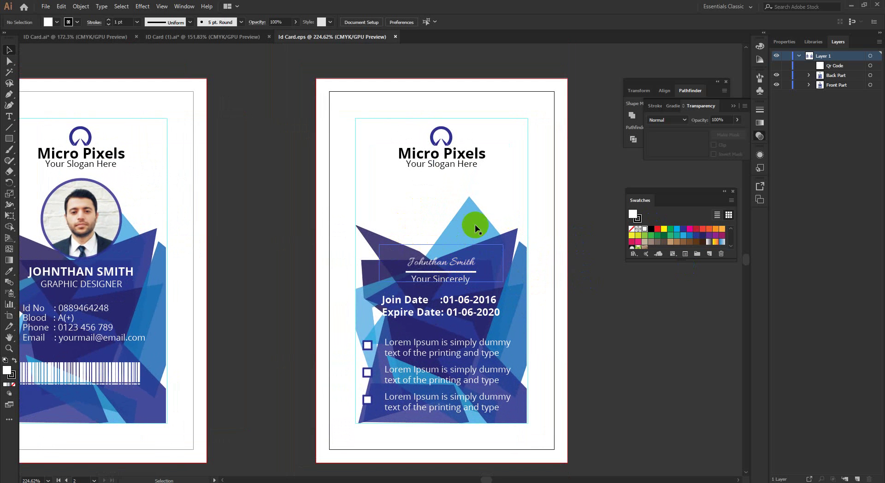
pyautogui.moveTo(495, 327); pyautogui.dragTo(463, 317)
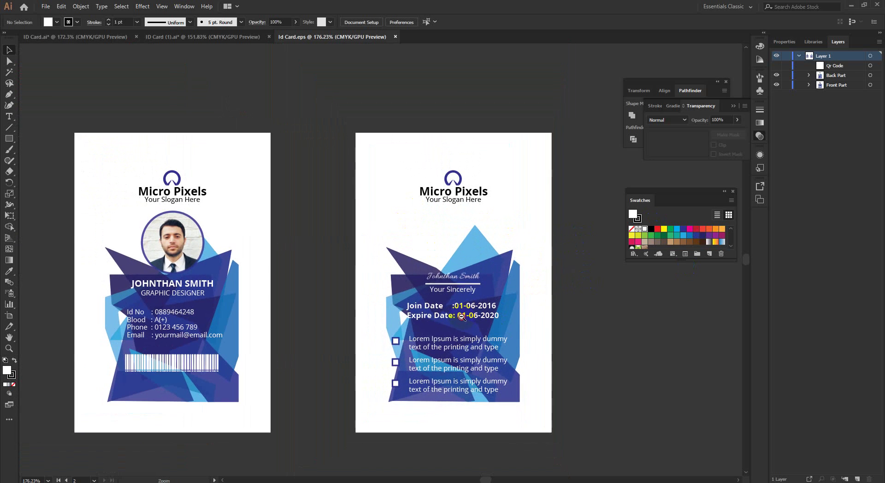
pyautogui.moveTo(397, 341); pyautogui.dragTo(426, 359)
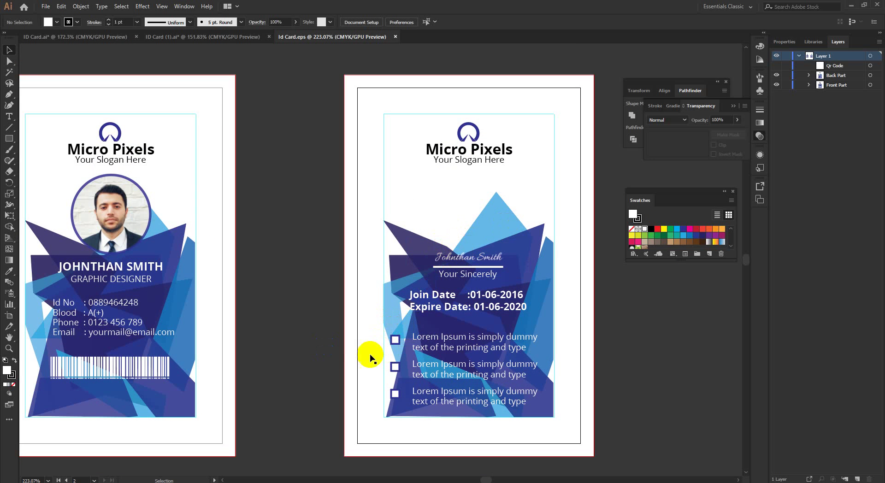
pyautogui.moveTo(442, 328); pyautogui.dragTo(415, 327)
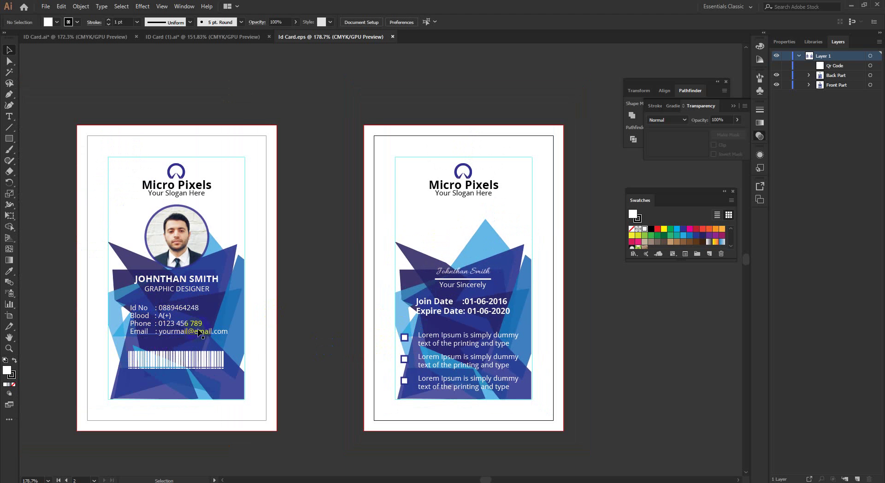
pyautogui.moveTo(183, 198); pyautogui.dragTo(174, 238)
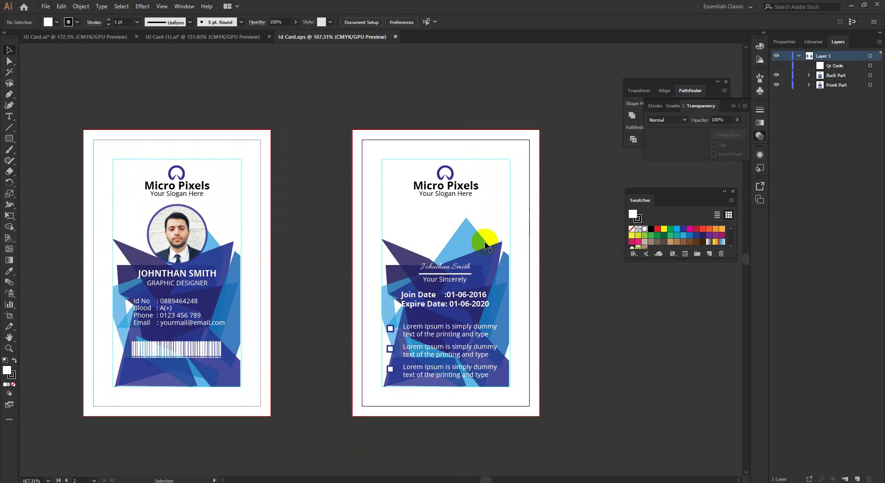
pyautogui.moveTo(428, 286); pyautogui.dragTo(451, 298)
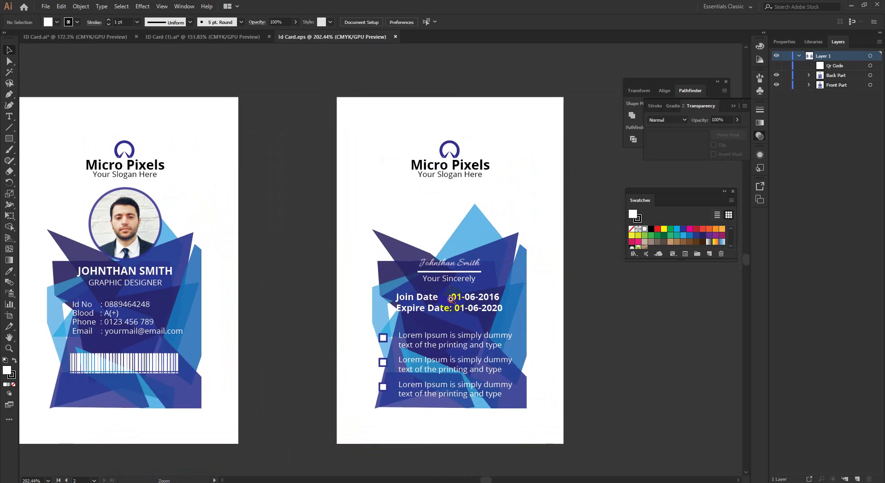
pyautogui.moveTo(376, 227); pyautogui.dragTo(356, 223)
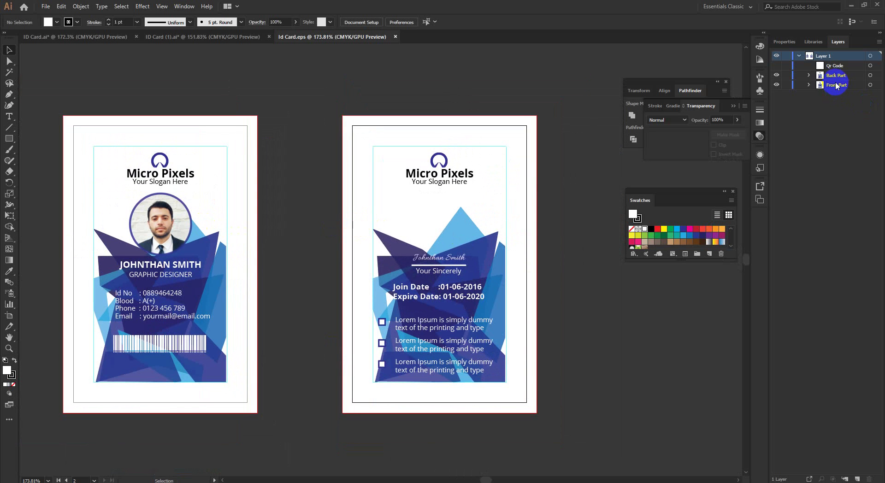
# Check the Back Part and Front Part groups by toggling their visibility, and inspect the named items inside Back Part.
pyautogui.click(820, 76)
pyautogui.click(776, 75)
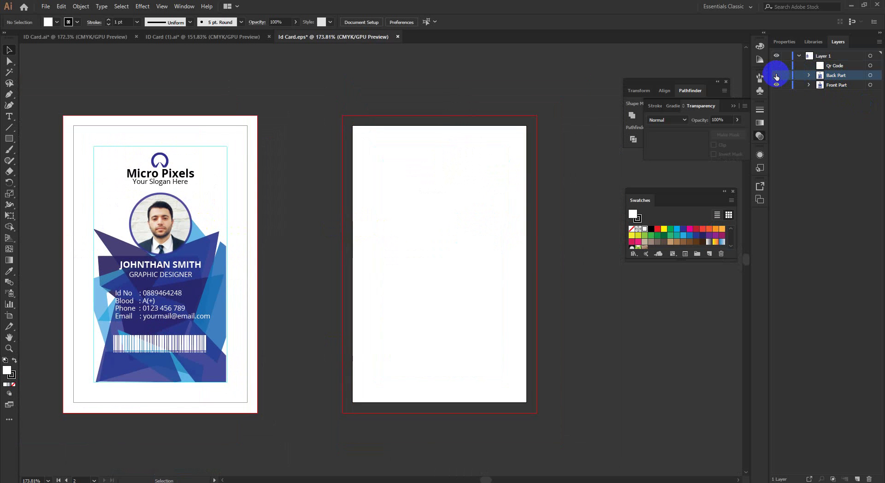
pyautogui.click(777, 74)
pyautogui.click(777, 85)
pyautogui.click(777, 85)
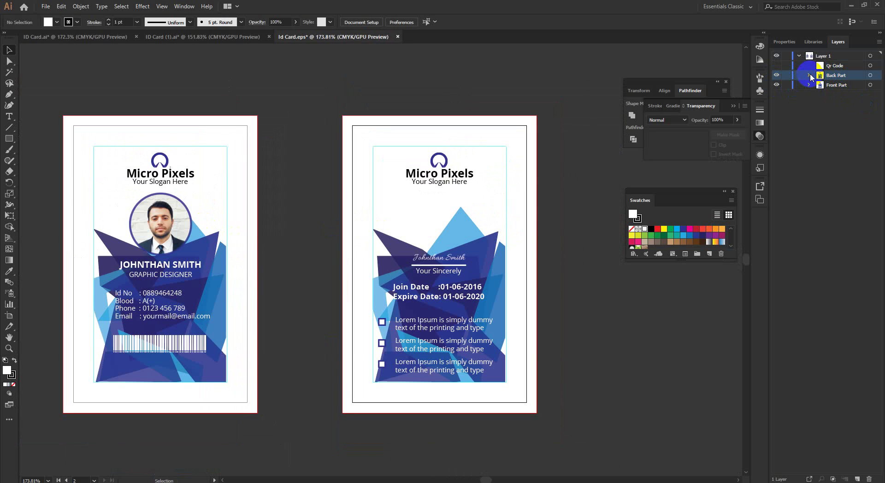
pyautogui.click(809, 75)
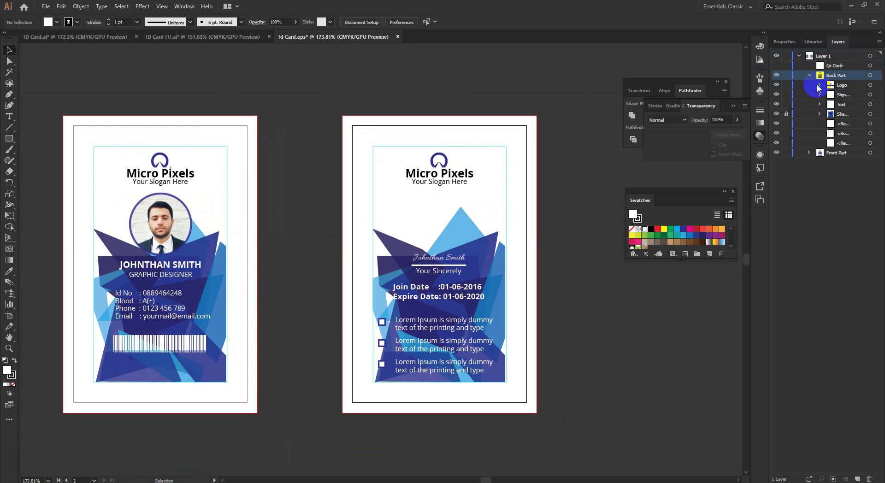
pyautogui.click(810, 75)
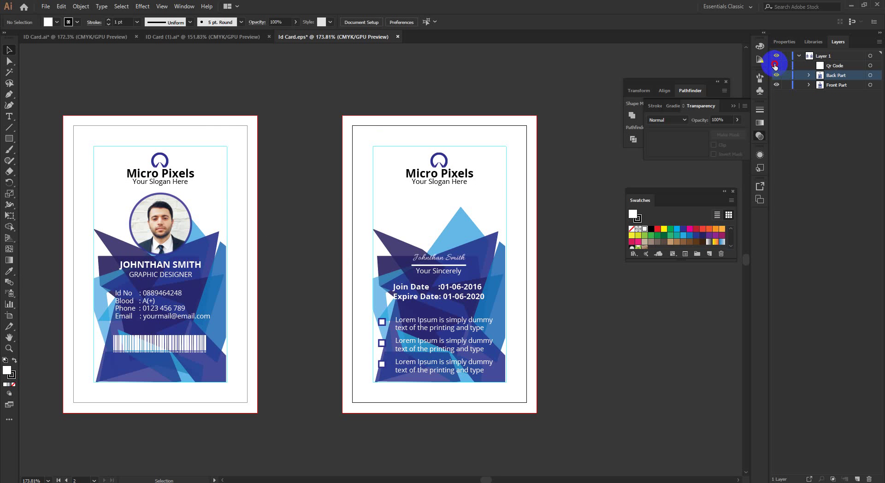
# Check the Qr Code item's visibility and review the complete front and back layout.
pyautogui.click(776, 67)
pyautogui.scroll(-2, 499, 224)
pyautogui.scroll(1, 498, 225)
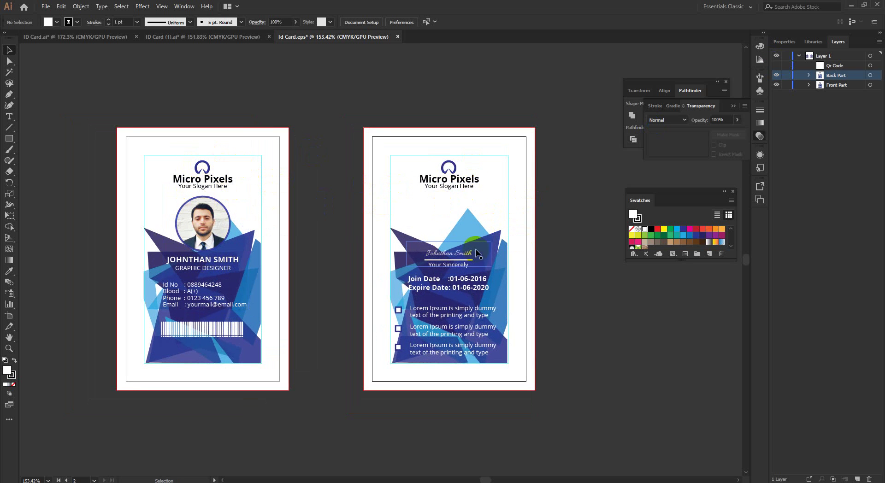
pyautogui.moveTo(457, 252); pyautogui.dragTo(474, 285)
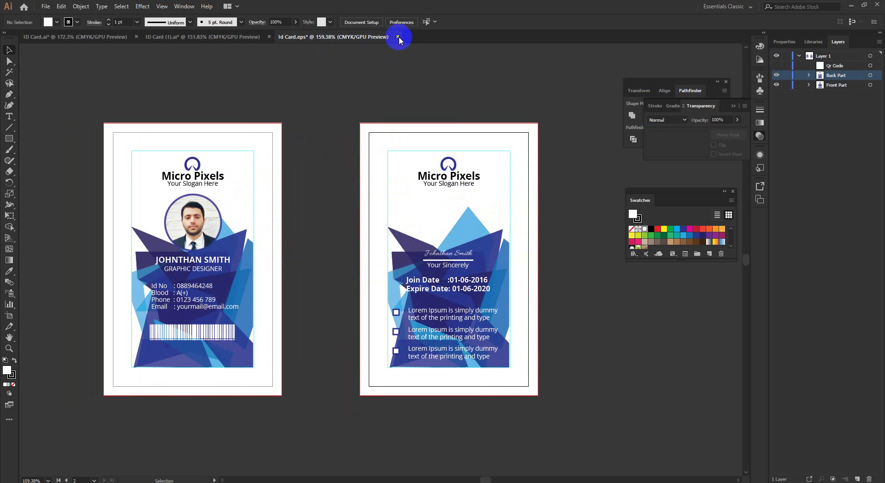
# Close Id Card.eps and ID Card (1).ai without saving their changes, leaving only the Media Pro ID Card.ai document open.
pyautogui.click(399, 37)
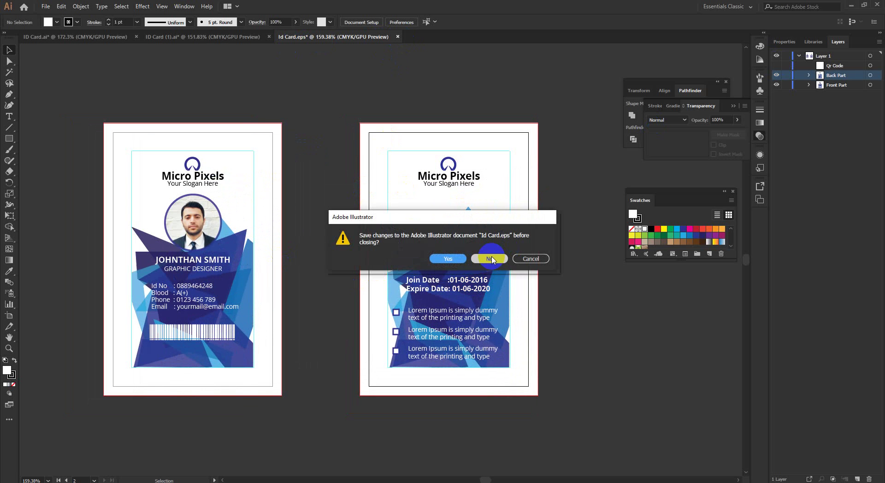
pyautogui.click(492, 259)
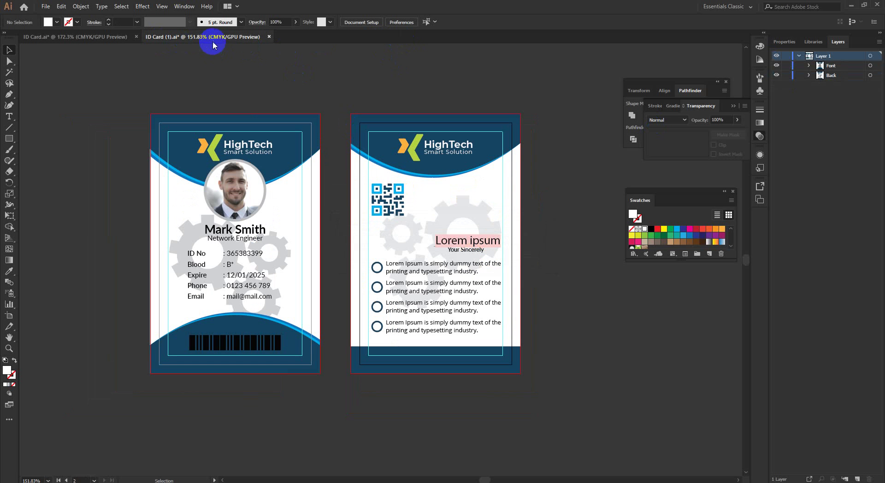
pyautogui.click(270, 37)
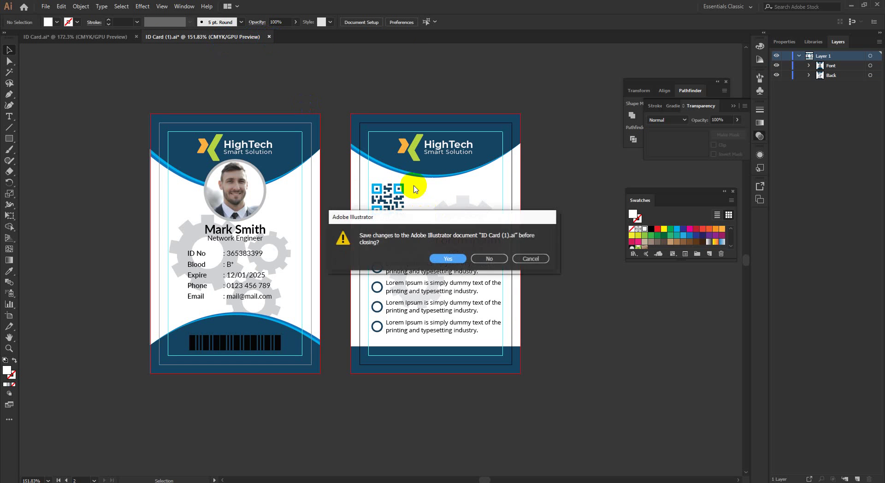
pyautogui.click(492, 260)
pyautogui.click(349, 176)
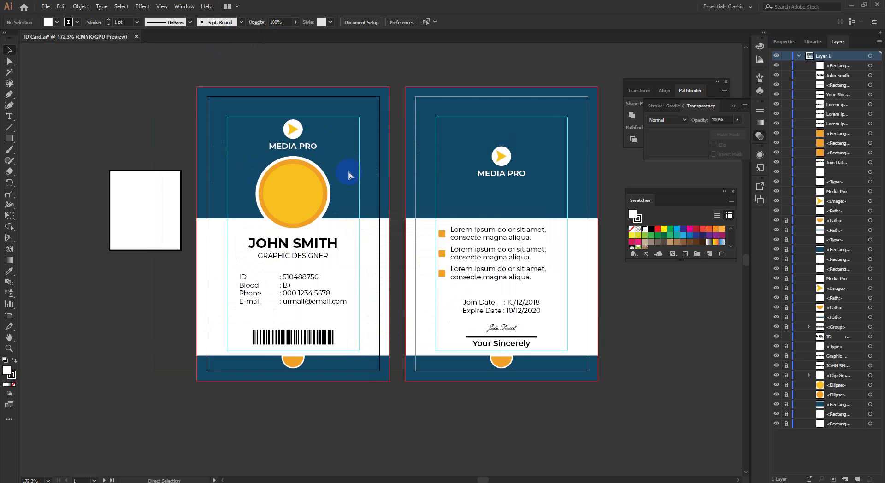
pyautogui.scroll(3, 349, 175)
pyautogui.scroll(-7, 304, 170)
# Switch to Chrome's downloads and reopen ID Card (1).ai in Illustrator, dismissing the missing fonts notice.
pyautogui.click(148, 482)
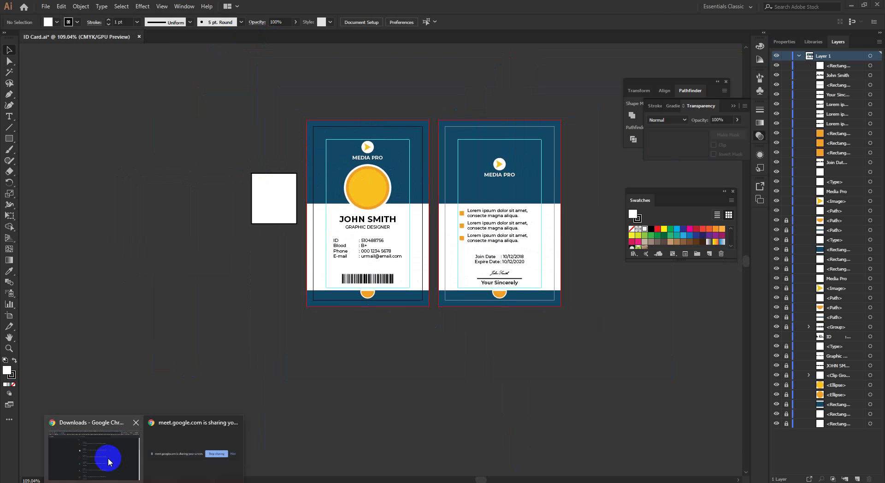
pyautogui.click(110, 461)
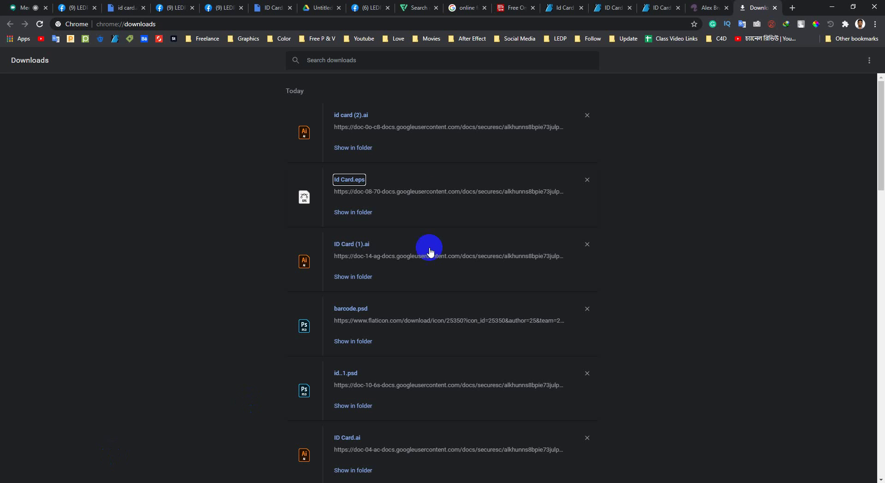
pyautogui.click(350, 245)
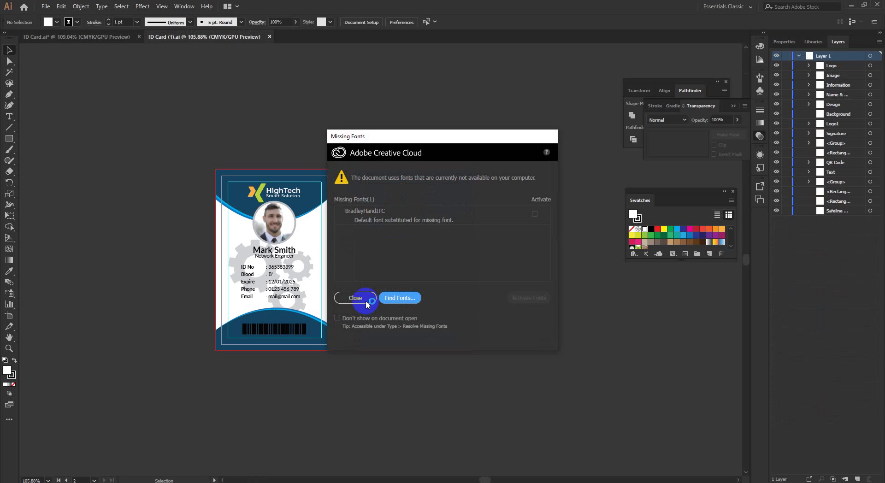
pyautogui.click(367, 303)
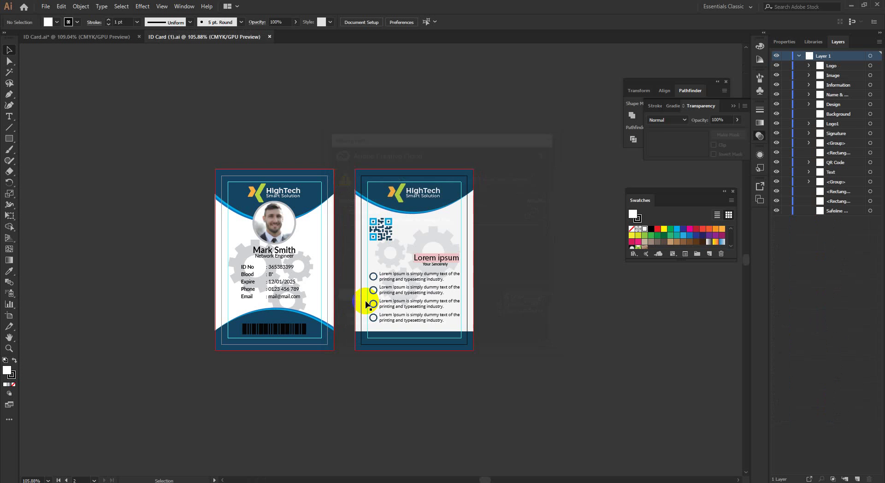
pyautogui.hotkey('ctrl', 'space')
pyautogui.click(416, 255)
pyautogui.moveTo(417, 255); pyautogui.dragTo(414, 258)
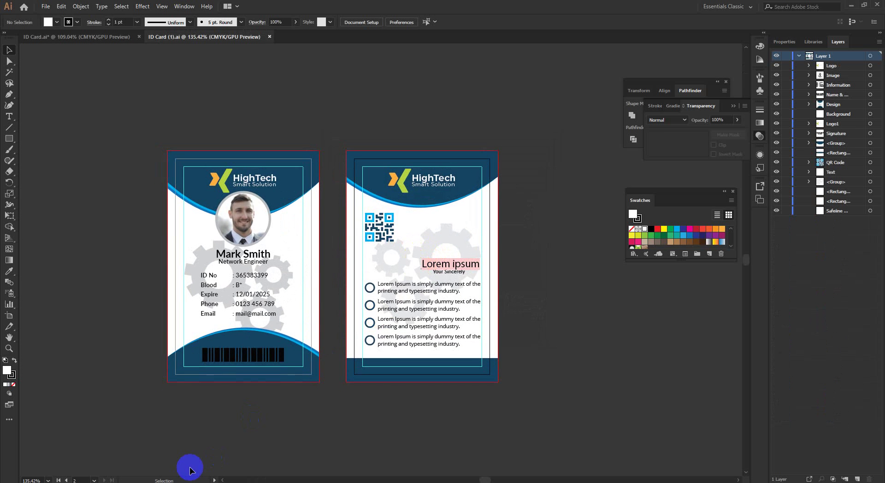
# Open id card (2).ai from Chrome's downloads list in Illustrator and bring all four card sides into view.
pyautogui.moveTo(148, 475)
pyautogui.click(119, 456)
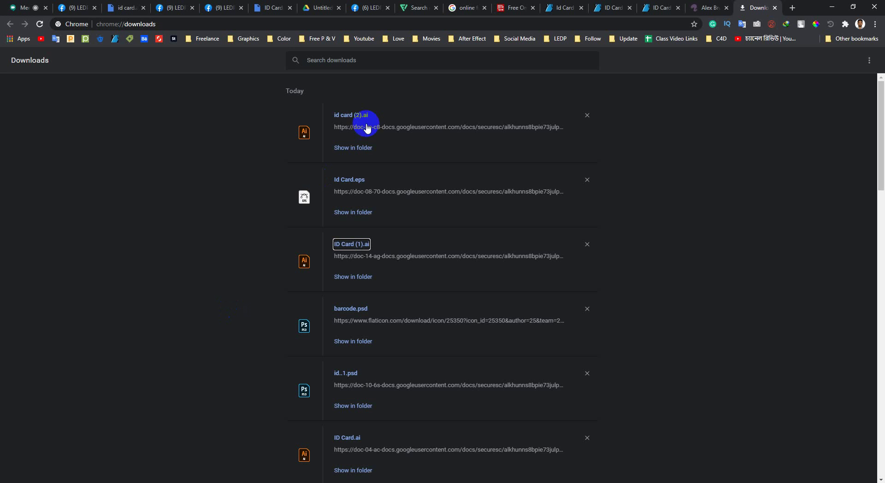
pyautogui.click(364, 117)
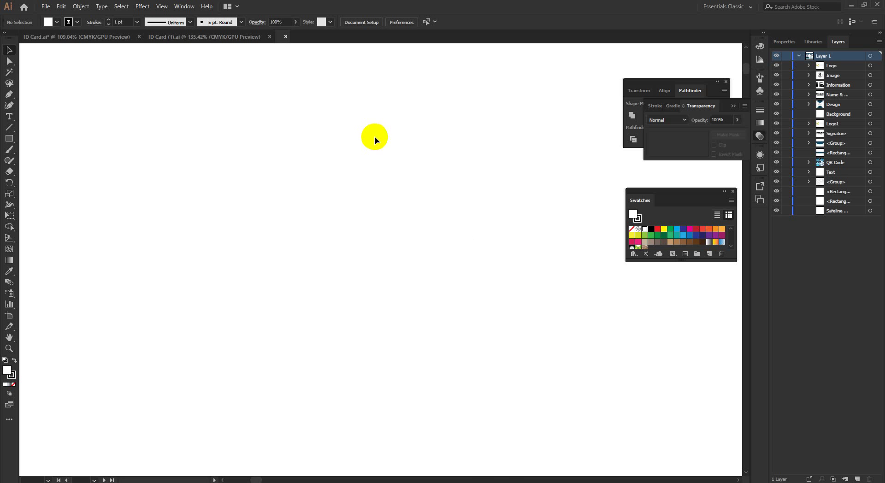
pyautogui.click(376, 146)
pyautogui.moveTo(258, 201); pyautogui.dragTo(408, 249)
pyautogui.scroll(2, 313, 240)
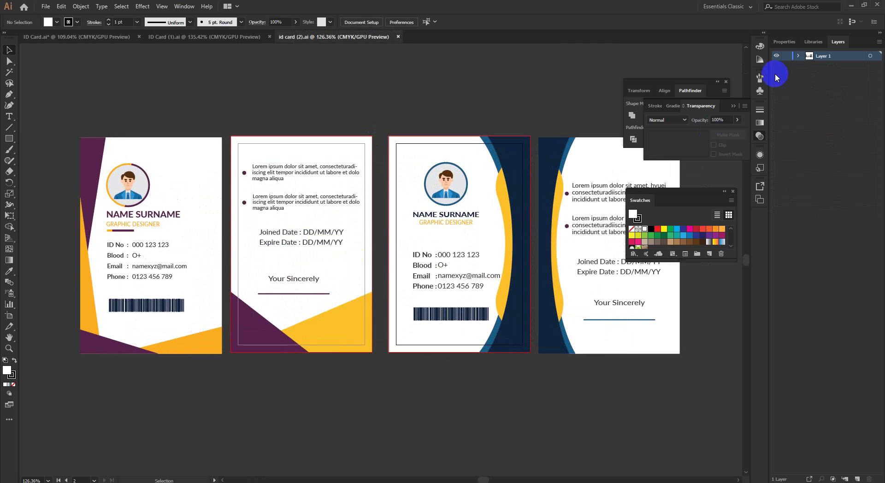
pyautogui.click(432, 120)
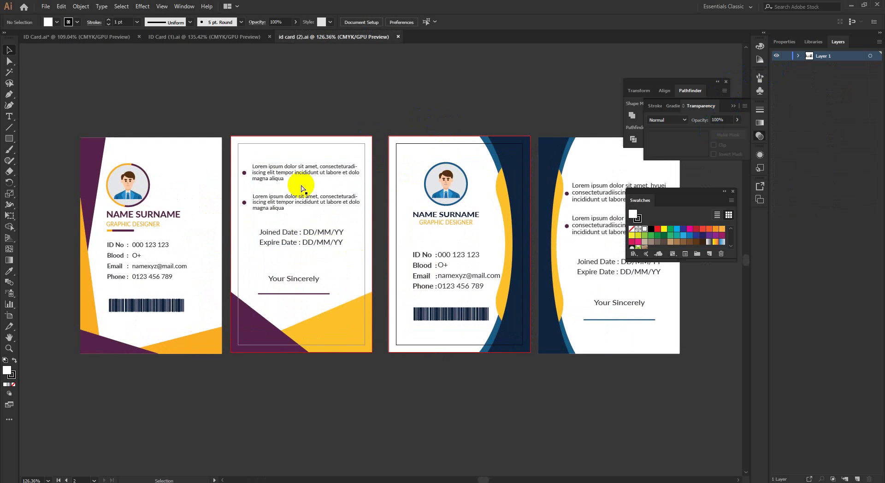
pyautogui.moveTo(301, 192)
pyautogui.mouseDown()
pyautogui.moveTo(286, 194)
pyautogui.moveTo(301, 204)
pyautogui.mouseUp()
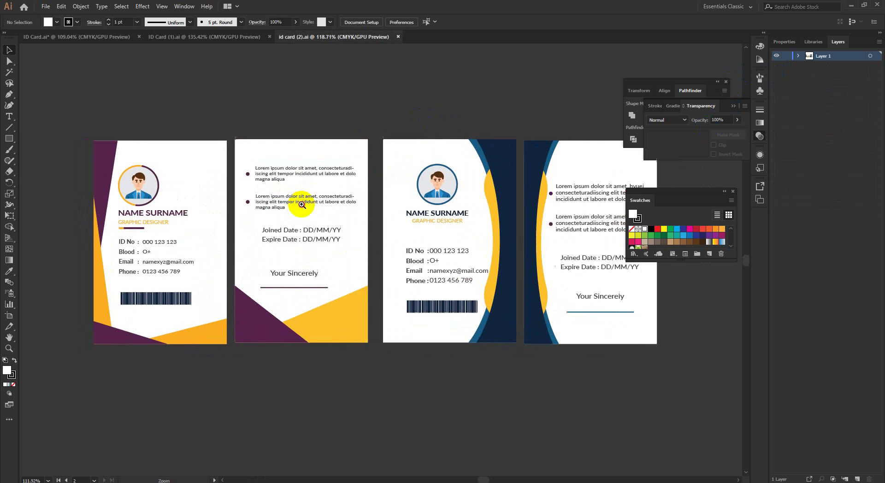
# Collapse the floating Transparency panel group and dock the Transform, Align and Pathfinder group beside Layers.
pyautogui.click(733, 107)
pyautogui.moveTo(715, 81); pyautogui.dragTo(770, 138)
pyautogui.scroll(2, 193, 189)
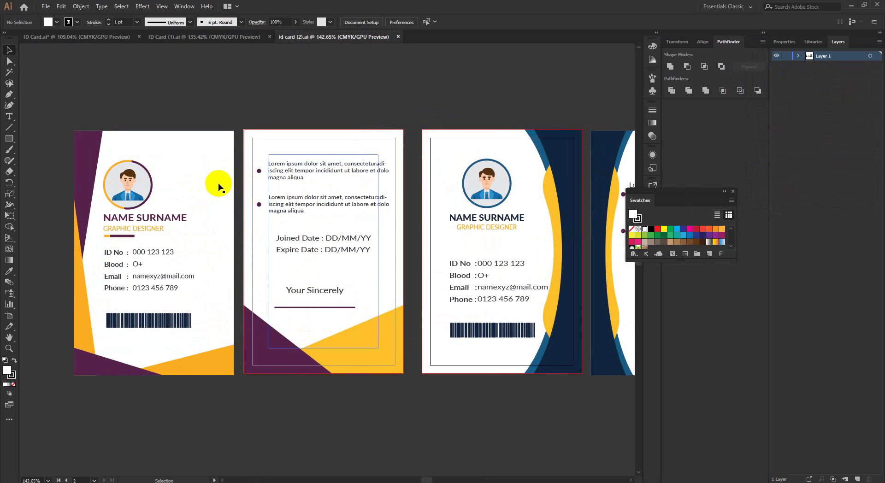
# Examine the front and back sides of the purple and blue ID cards, including their details, barcodes and signature areas.
pyautogui.hotkey('ctrl', 'space')
pyautogui.moveTo(323, 211); pyautogui.dragTo(297, 214)
pyautogui.moveTo(258, 263); pyautogui.dragTo(183, 244)
pyautogui.click(229, 381)
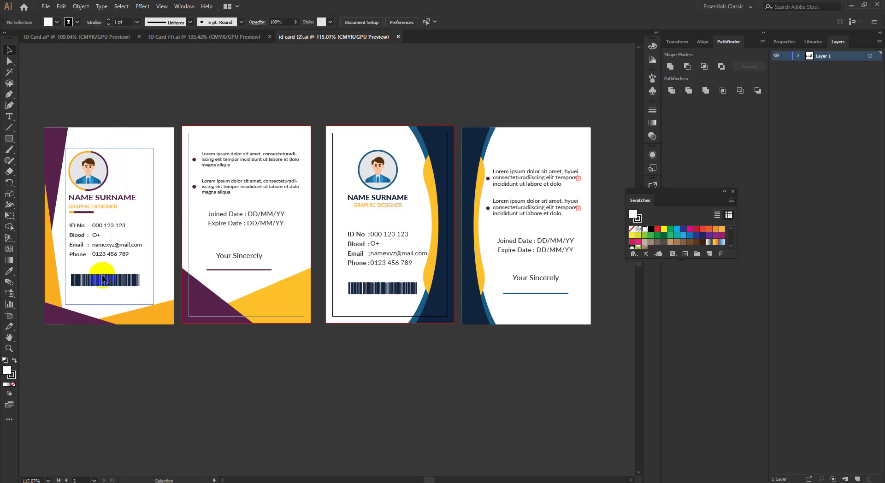
pyautogui.click(218, 356)
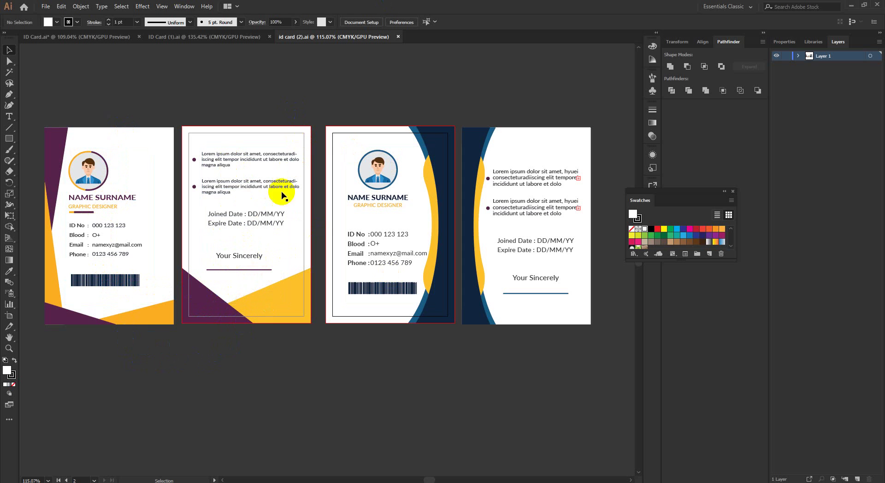
pyautogui.click(275, 291)
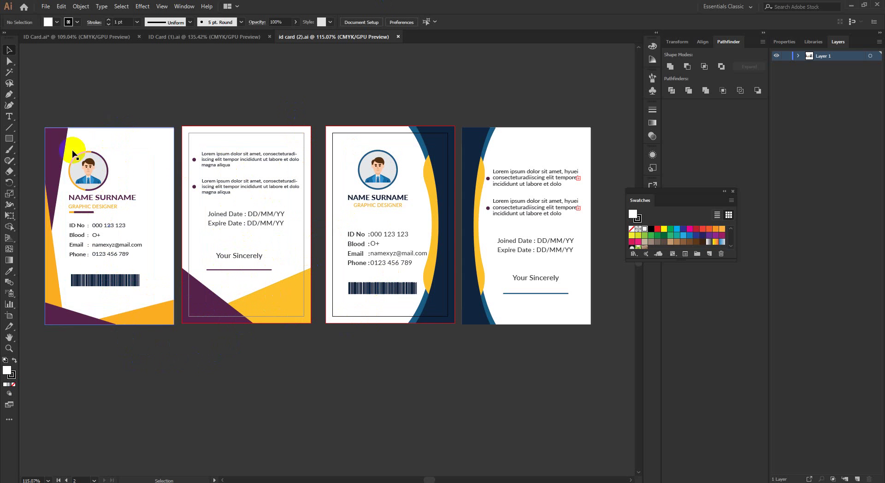
pyautogui.click(59, 169)
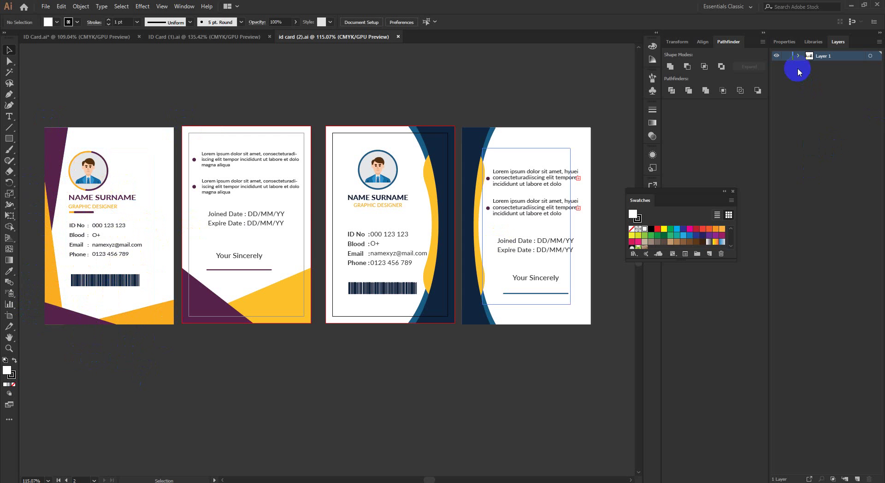
# Expand Layer 1, toggle each of its four groups' visibility to match them to the card sides, and select the blue back card.
pyautogui.click(839, 67)
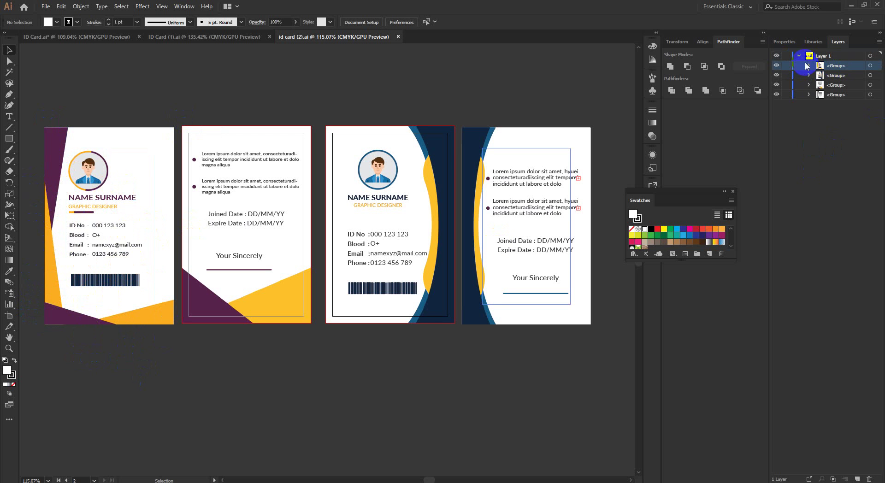
pyautogui.click(777, 66)
pyautogui.click(776, 66)
pyautogui.click(777, 65)
pyautogui.click(777, 66)
pyautogui.click(777, 76)
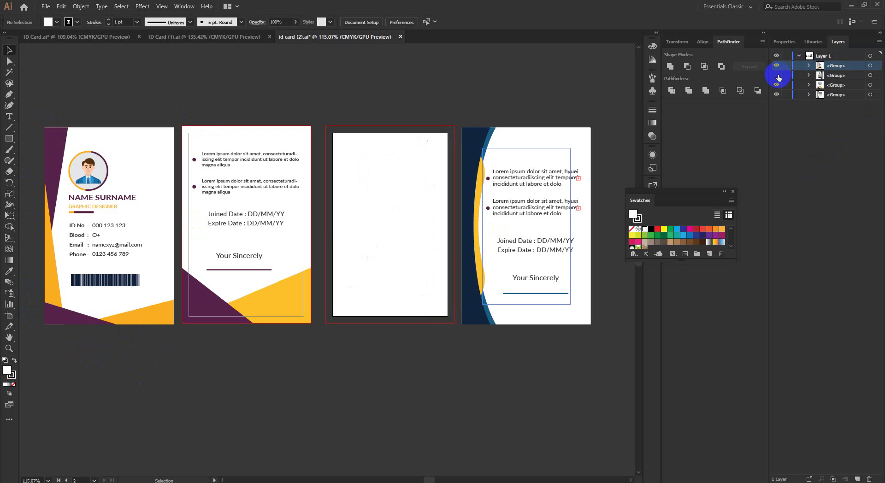
pyautogui.click(777, 75)
pyautogui.click(777, 75)
pyautogui.click(777, 76)
pyautogui.click(777, 85)
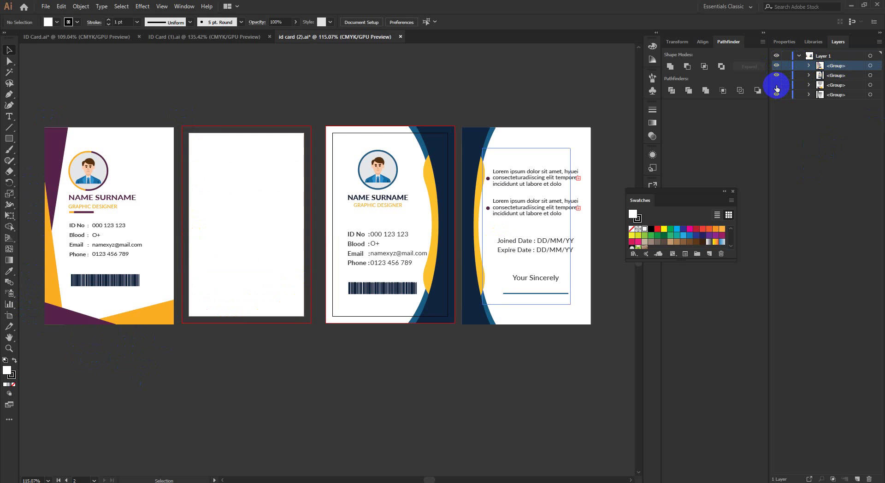
pyautogui.click(777, 85)
pyautogui.click(777, 85)
pyautogui.click(776, 86)
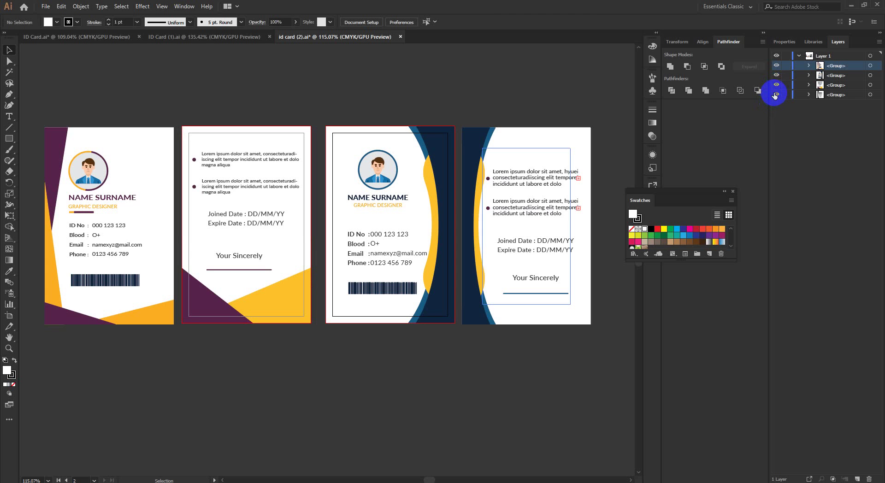
pyautogui.click(777, 95)
pyautogui.click(777, 95)
pyautogui.click(777, 95)
pyautogui.click(777, 95)
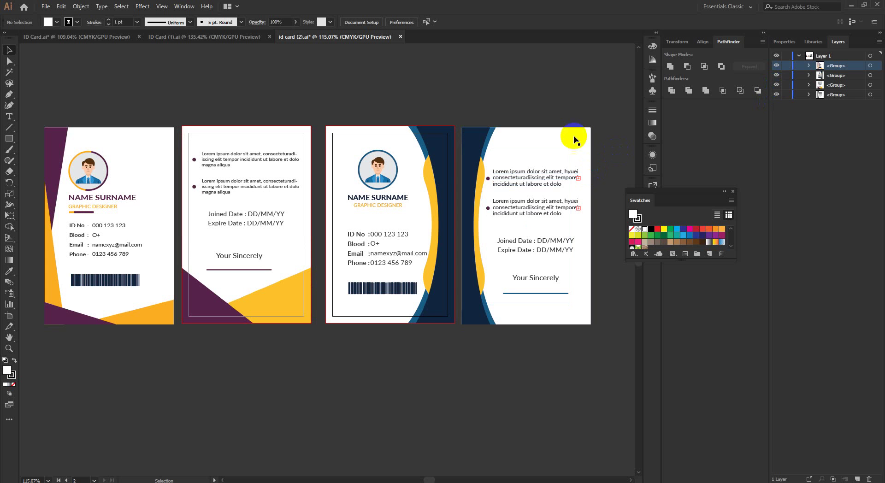
pyautogui.click(543, 187)
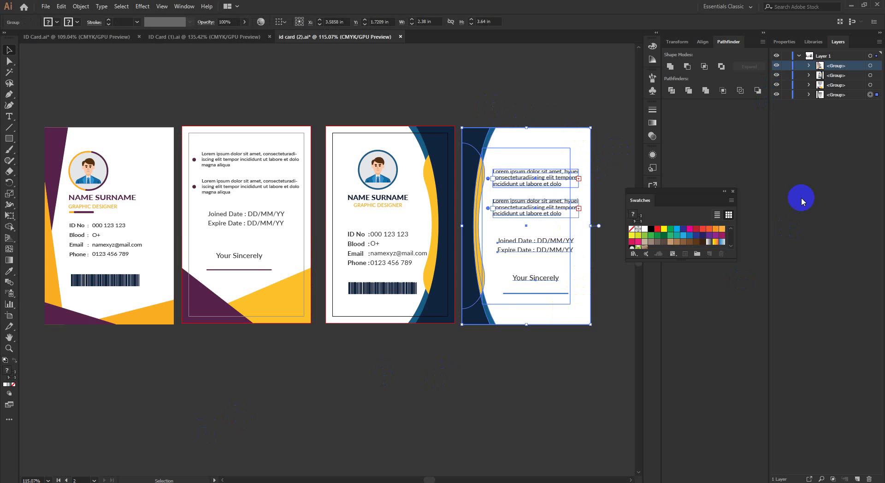
# Switch to Chrome to check the downloads list and the Google Meet participants, and return to Illustrator.
pyautogui.moveTo(134, 475)
pyautogui.click(103, 463)
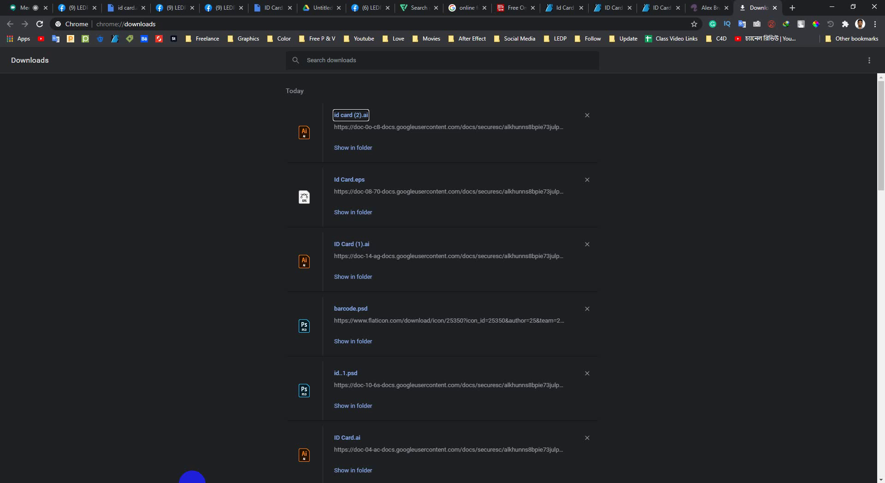
pyautogui.click(173, 482)
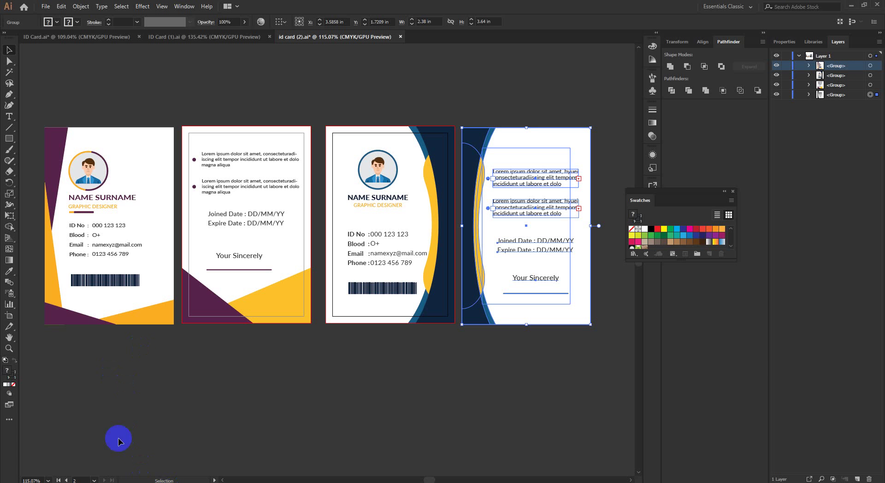
pyautogui.moveTo(139, 481)
pyautogui.click(85, 456)
pyautogui.click(85, 459)
pyautogui.click(28, 7)
pyautogui.rightClick(134, 481)
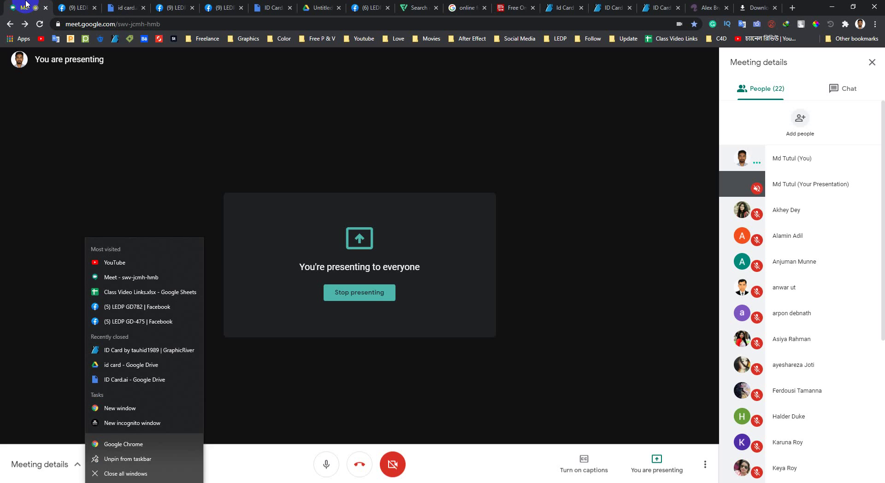
pyautogui.click(228, 276)
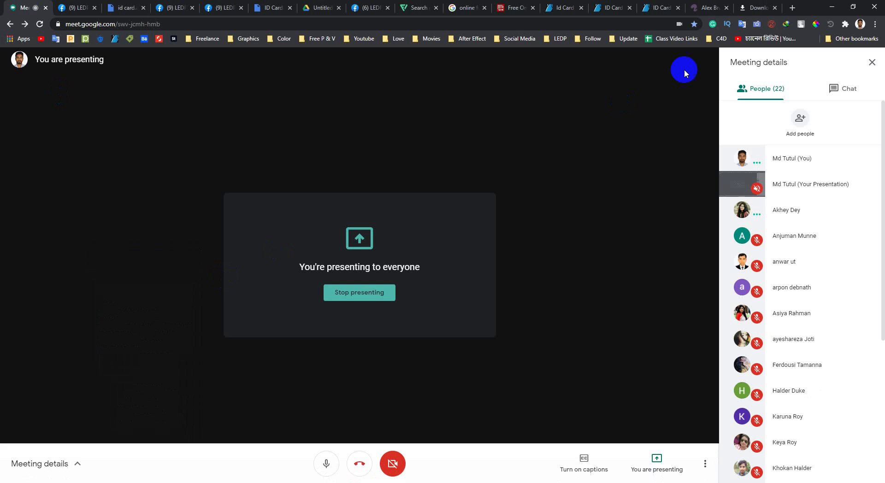
pyautogui.click(833, 6)
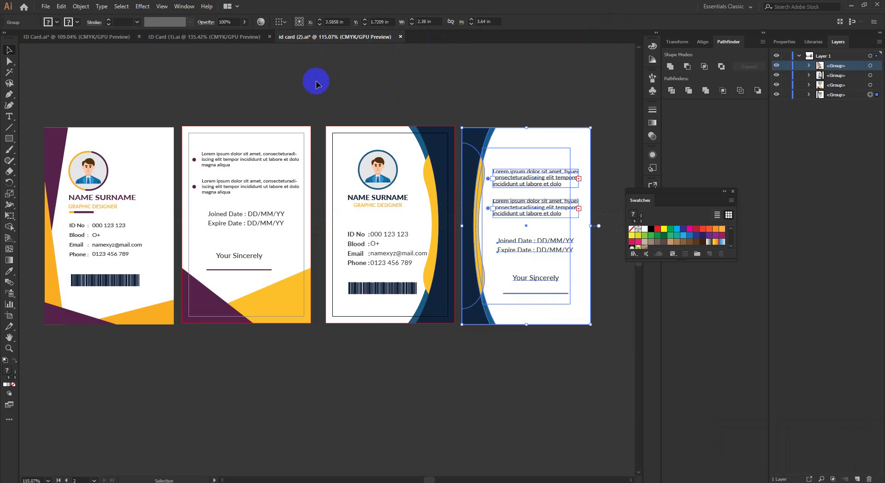
pyautogui.moveTo(154, 479)
pyautogui.click(99, 459)
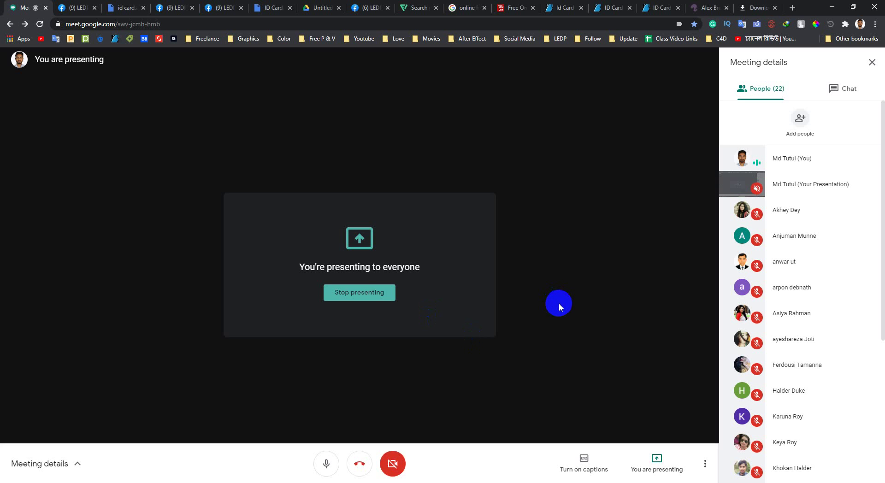
pyautogui.click(832, 6)
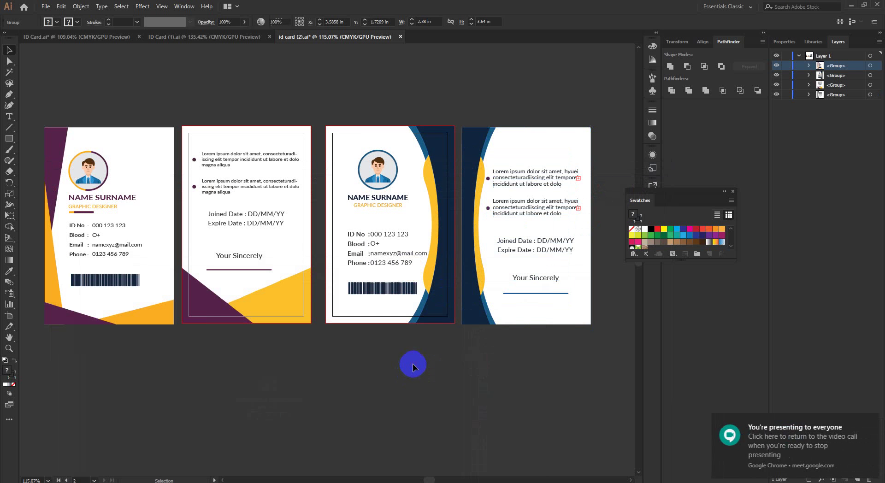
# Deselect the blue back card and review all four card sides alongside their unnamed groups.
pyautogui.click(413, 364)
pyautogui.moveTo(475, 364); pyautogui.dragTo(479, 387)
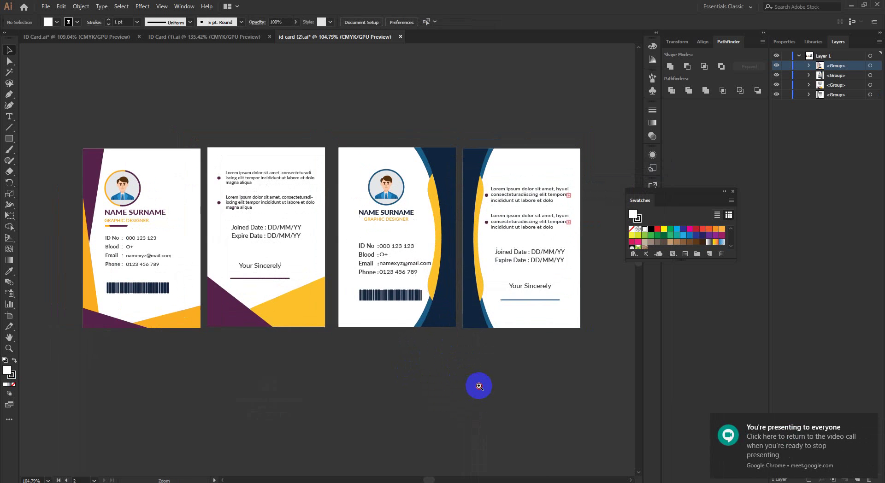
pyautogui.scroll(2, 480, 386)
pyautogui.scroll(-1, 489, 387)
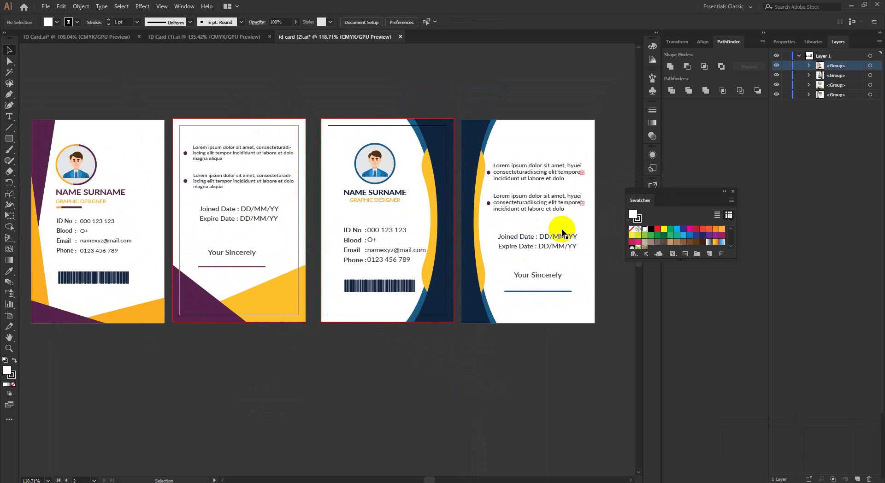
pyautogui.click(812, 85)
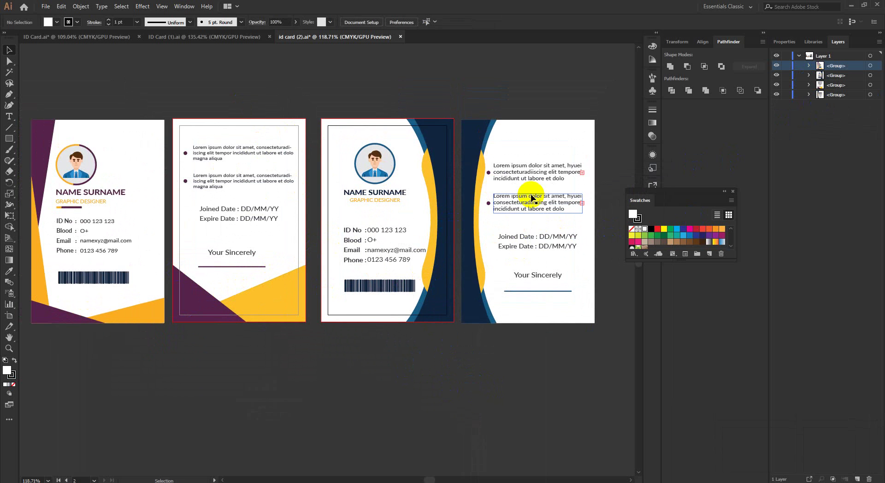
pyautogui.moveTo(421, 298); pyautogui.dragTo(406, 296)
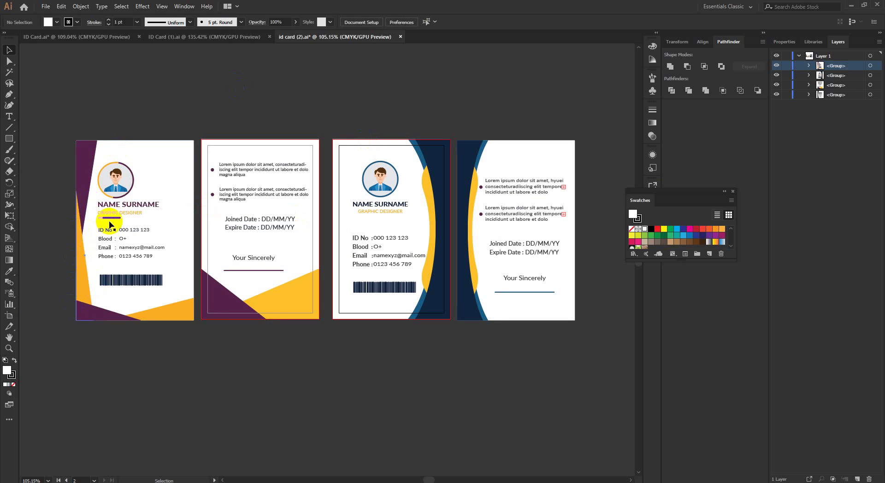
pyautogui.click(268, 327)
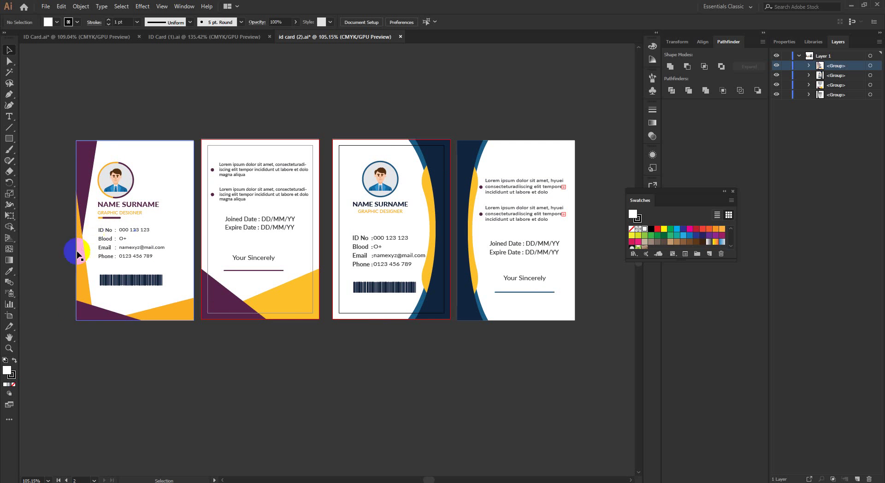
# Switch to Chrome and examine the red ID Card item's front and back mockups on GraphicRiver.
pyautogui.click(90, 461)
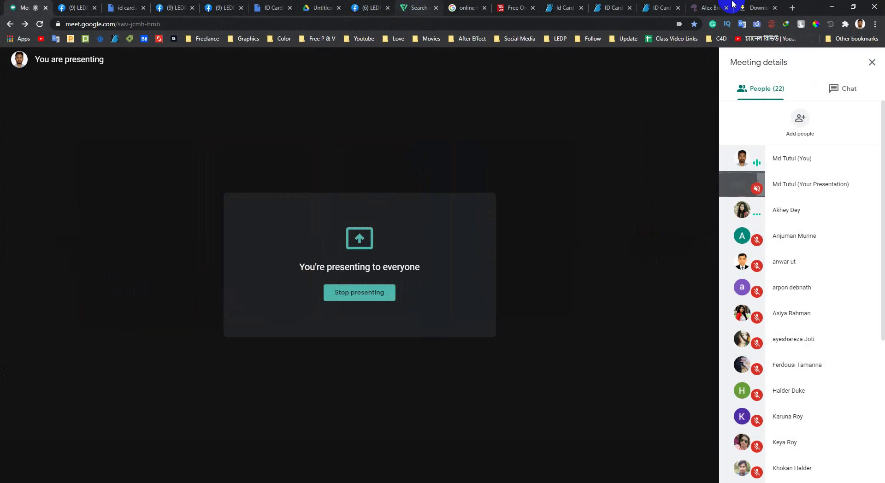
pyautogui.click(600, 8)
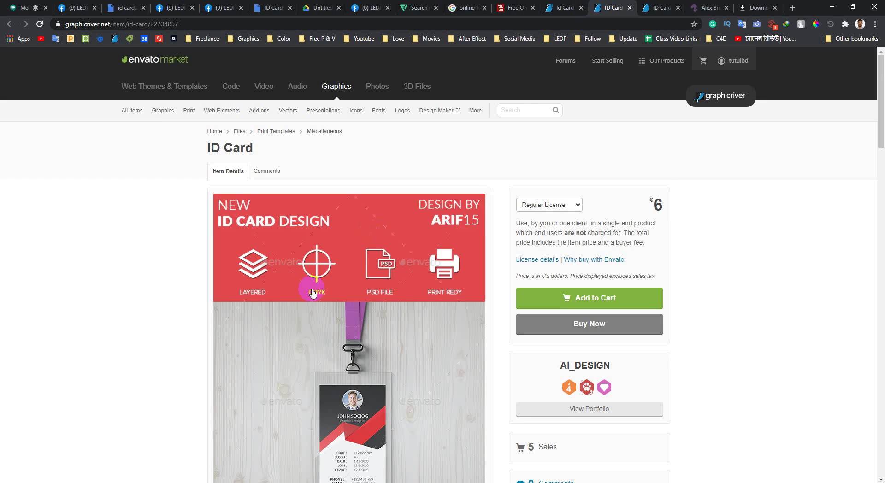
pyautogui.scroll(-3, 306, 282)
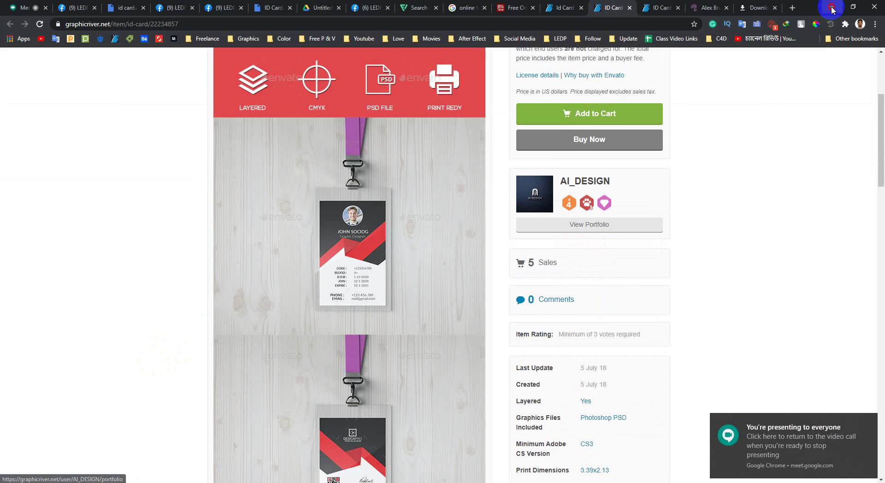
pyautogui.click(833, 7)
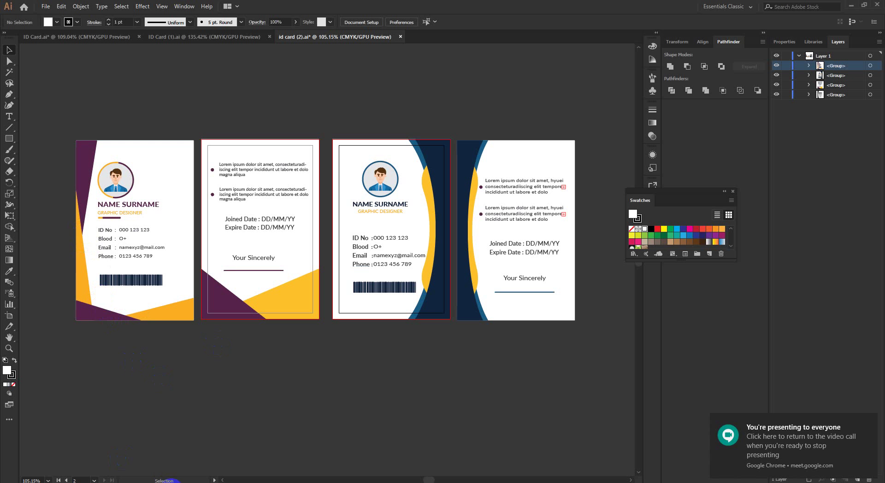
pyautogui.moveTo(138, 480)
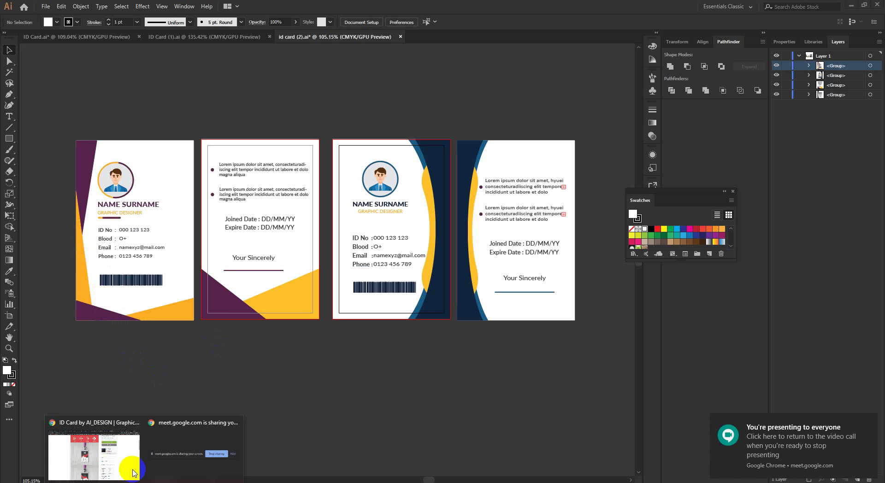
pyautogui.click(124, 463)
pyautogui.scroll(-3, 597, 234)
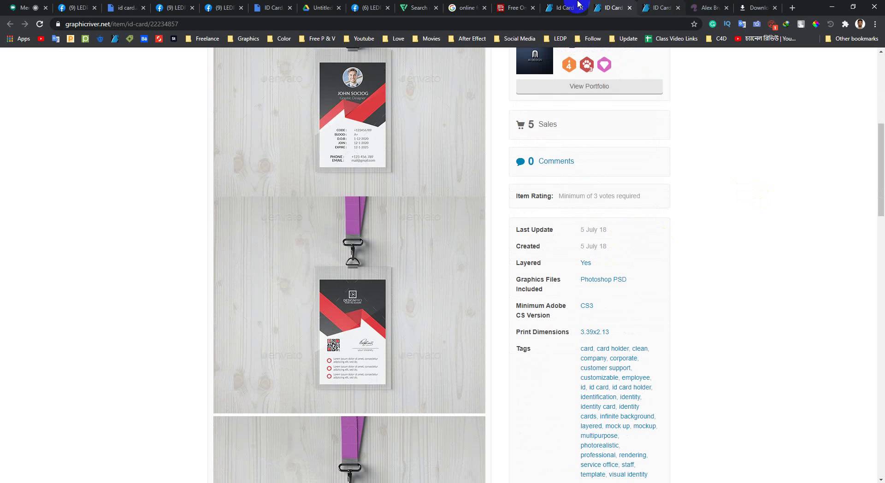
# Browse the ID card designs on page 2 of the GraphicRiver search results and open page 3.
pyautogui.click(563, 7)
pyautogui.scroll(-5, 322, 279)
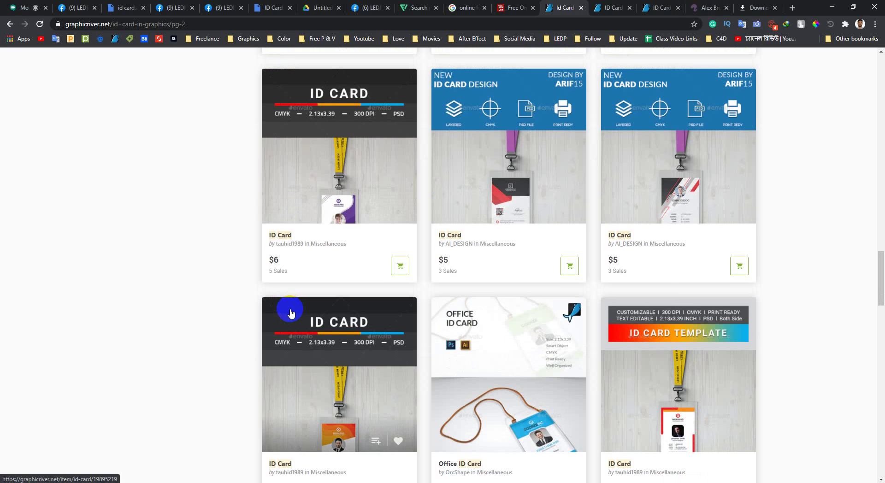
pyautogui.scroll(-5, 291, 314)
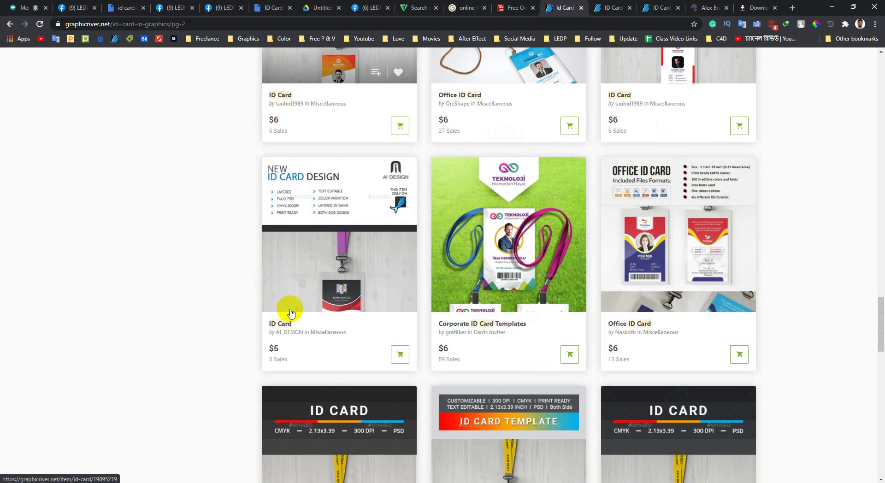
pyautogui.scroll(-5, 290, 314)
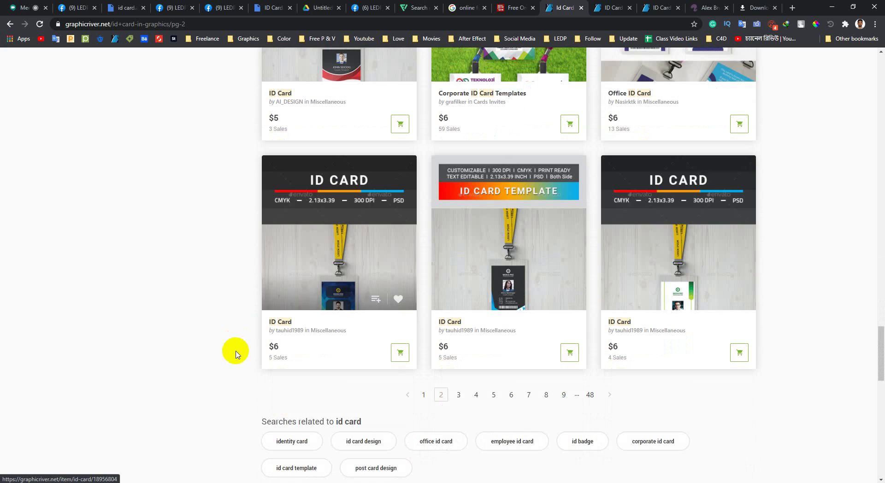
pyautogui.click(458, 395)
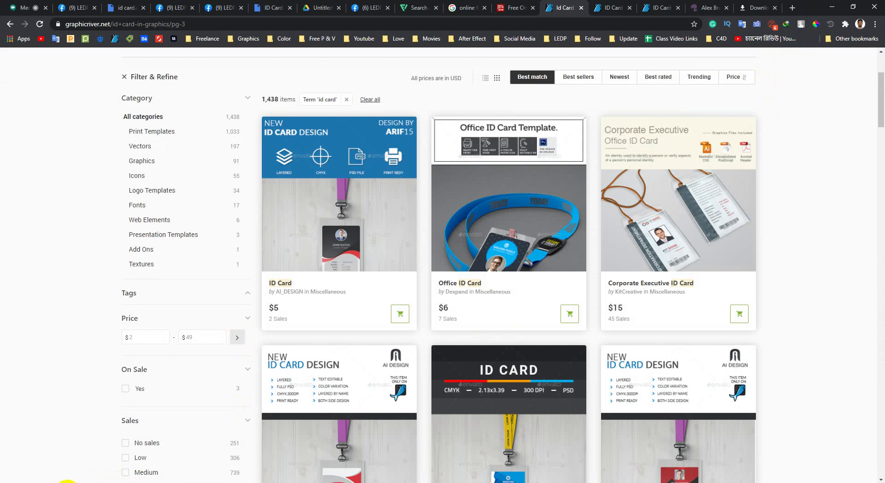
pyautogui.click(69, 482)
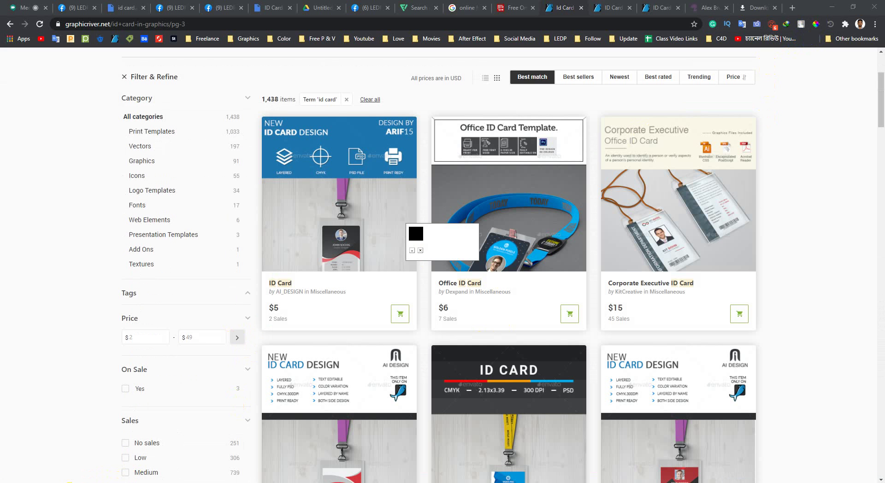
pyautogui.click(420, 250)
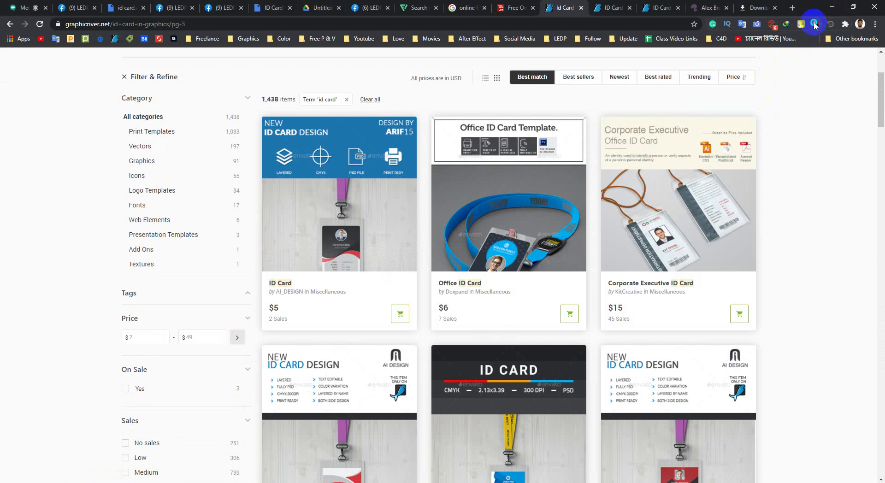
pyautogui.rightClick(815, 24)
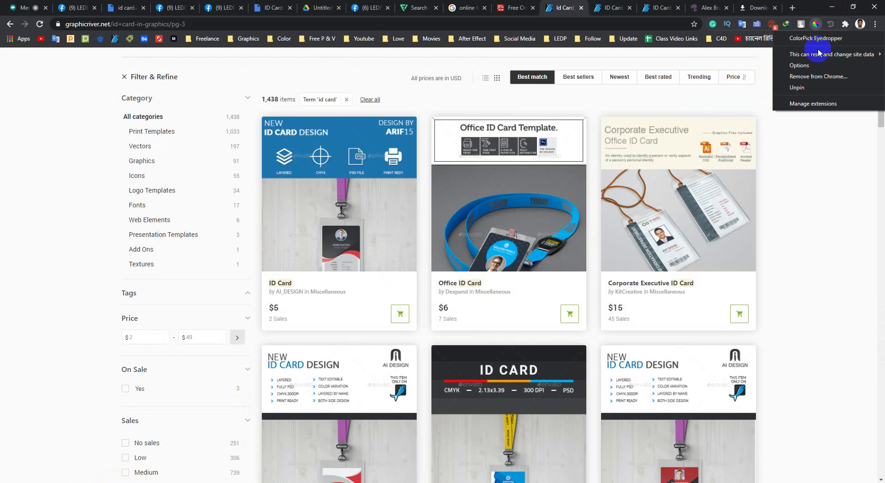
pyautogui.click(816, 136)
# Examine the ID card designs and mockups on page 3 of the search results down to the page end.
pyautogui.scroll(-4, 712, 115)
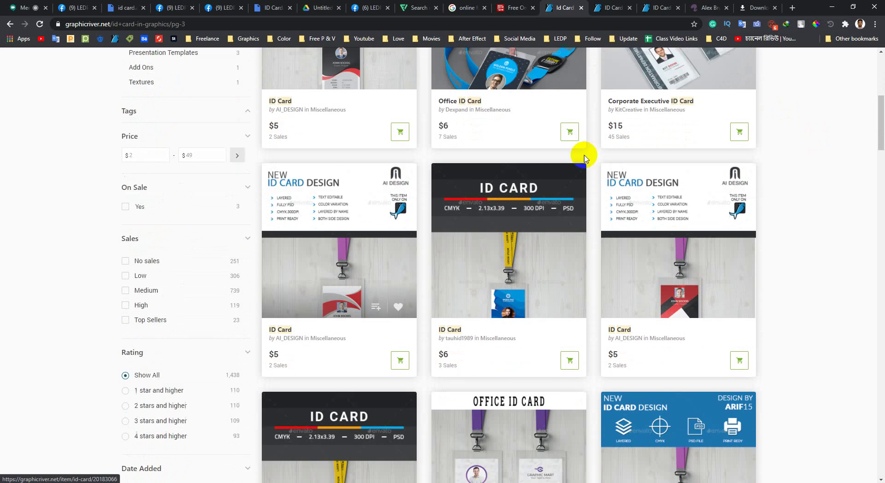
pyautogui.scroll(-5, 515, 212)
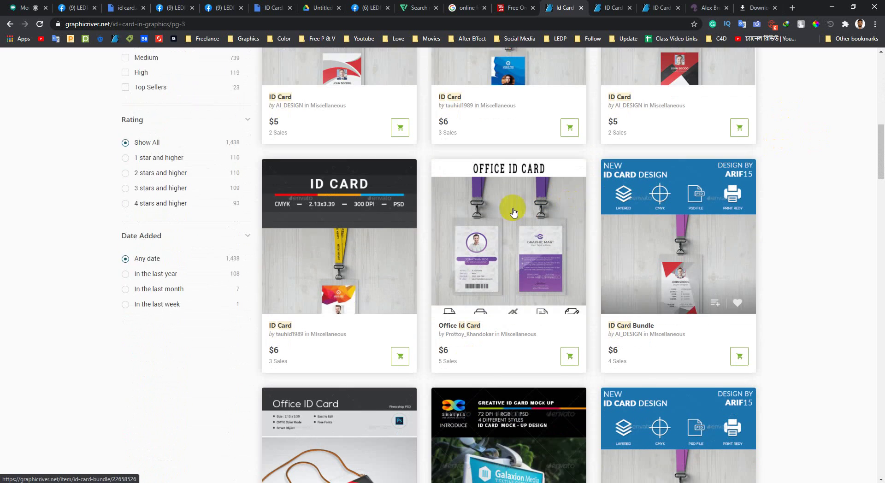
pyautogui.scroll(-3, 514, 212)
pyautogui.scroll(-5, 421, 276)
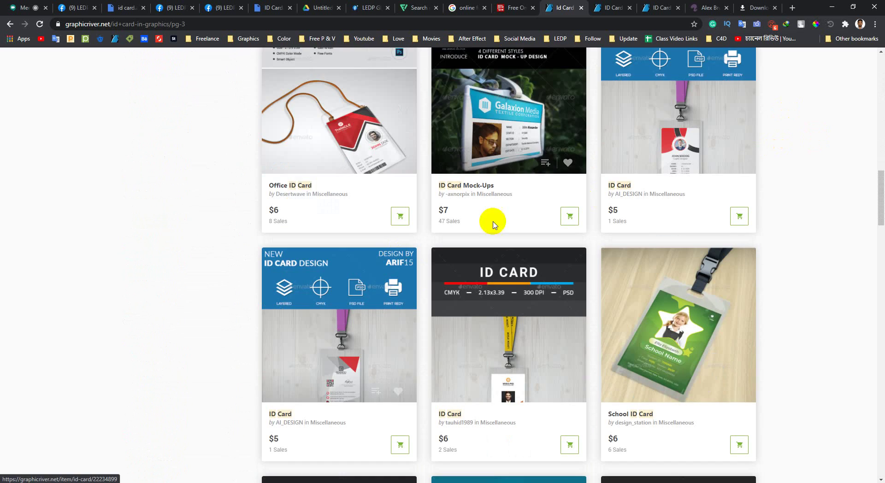
pyautogui.scroll(-8, 421, 233)
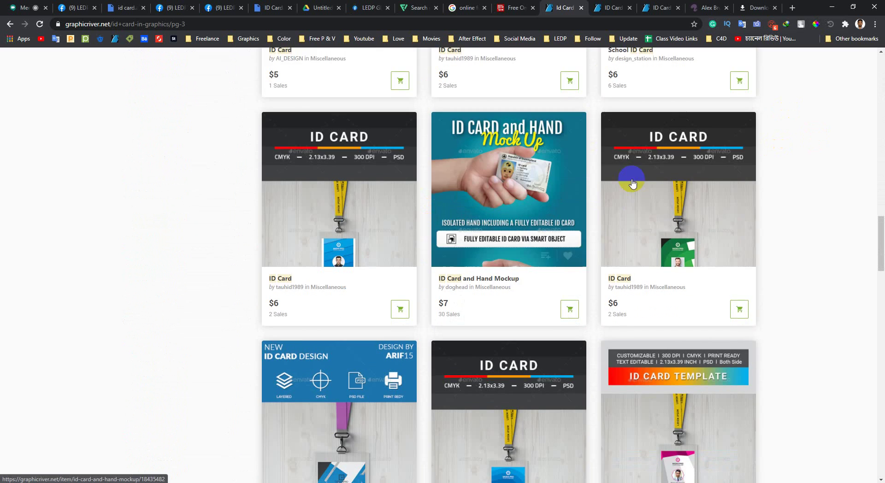
pyautogui.scroll(-9, 487, 241)
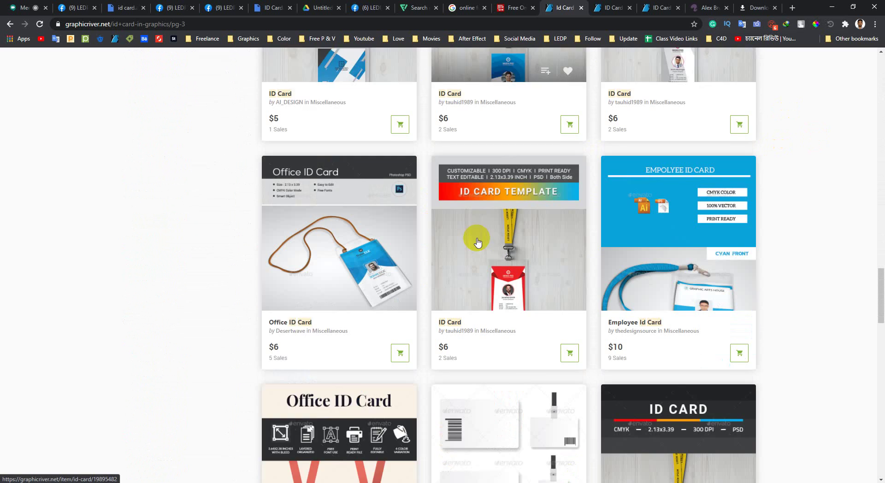
pyautogui.scroll(-4, 477, 242)
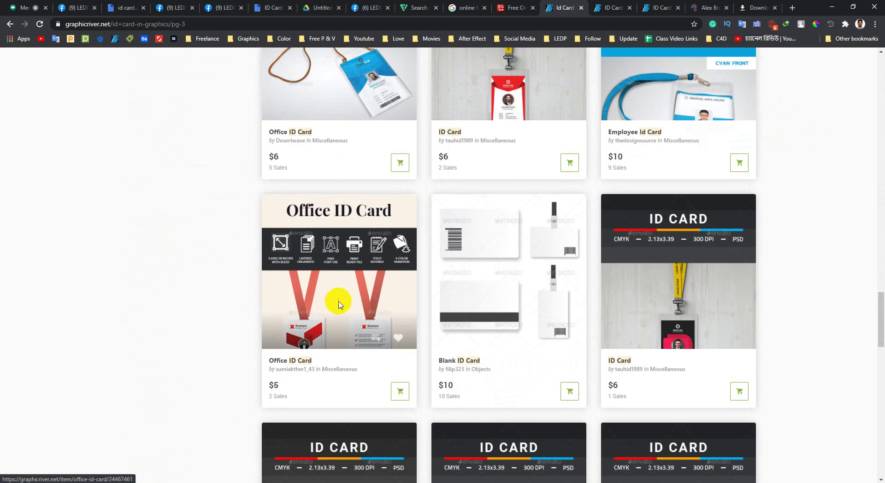
pyautogui.scroll(-9, 339, 305)
# Open page 4 of the search results and look through its ID card and badge designs.
pyautogui.click(470, 292)
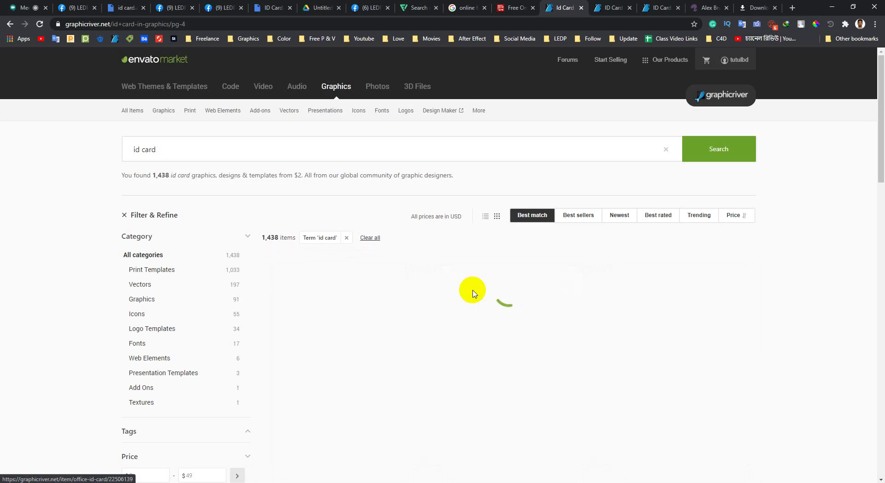
pyautogui.scroll(-4, 474, 282)
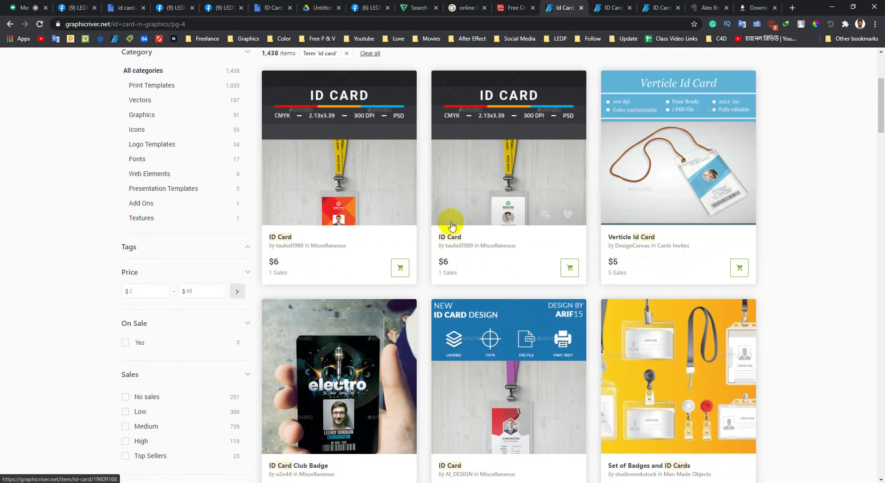
pyautogui.scroll(-2, 544, 217)
pyautogui.scroll(-1, 648, 188)
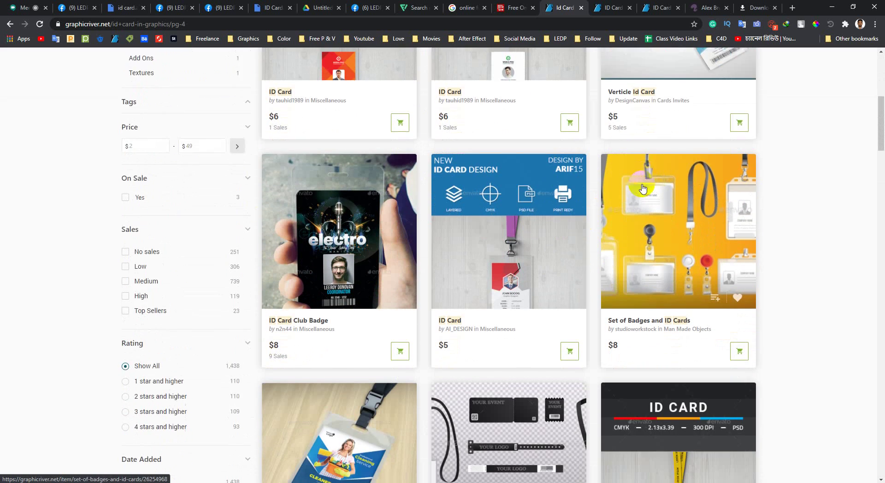
pyautogui.scroll(-4, 643, 189)
# Glance at the cards in Illustrator, return to Chrome, and reload the LEDP GD-476 Facebook group to check its recent posts.
pyautogui.click(184, 482)
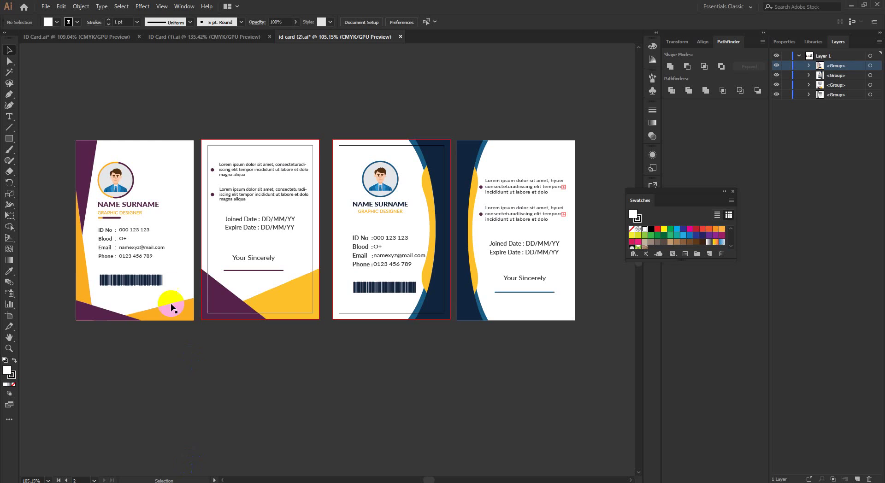
pyautogui.moveTo(145, 480)
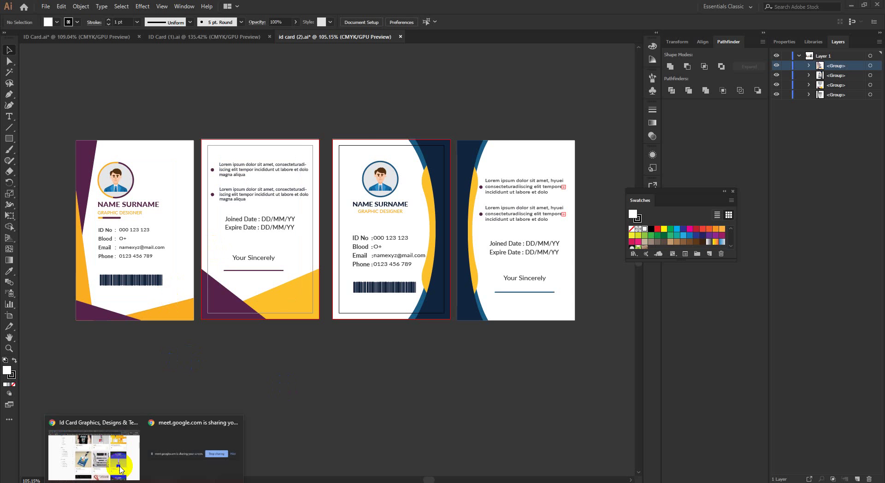
pyautogui.click(93, 459)
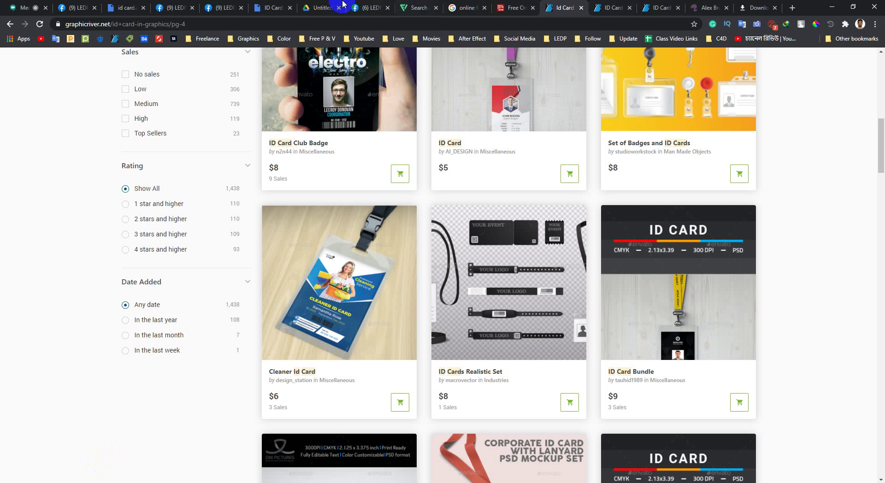
pyautogui.click(377, 4)
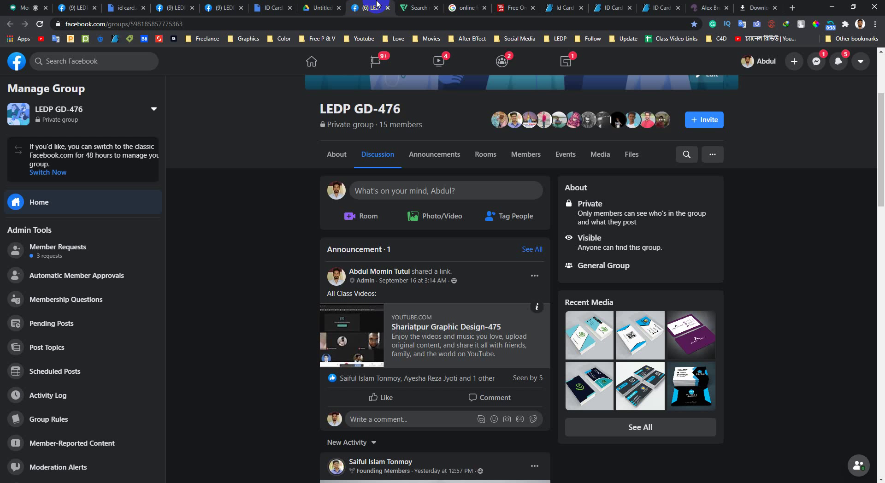
pyautogui.click(41, 26)
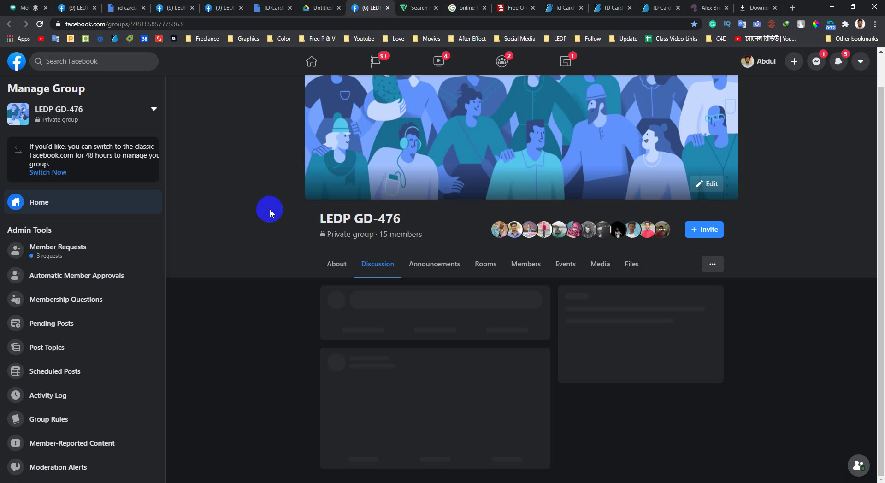
pyautogui.scroll(-8, 263, 209)
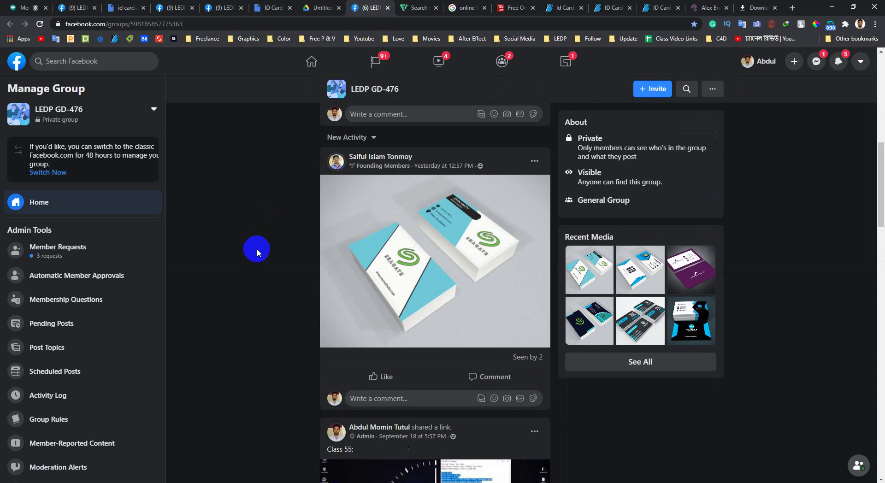
pyautogui.scroll(9, 249, 159)
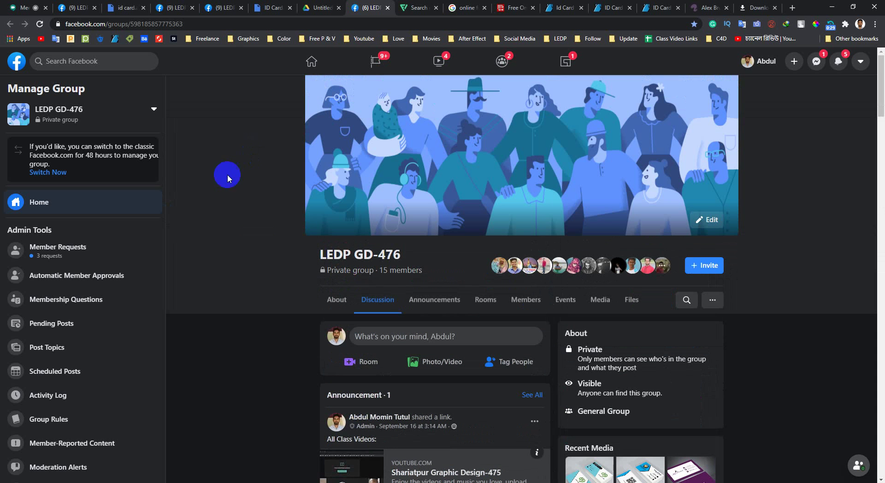
# Check the LEDP GD826 group's posts, and review and reload the LEDP GD782 group to look for submitted ID cards.
pyautogui.click(168, 6)
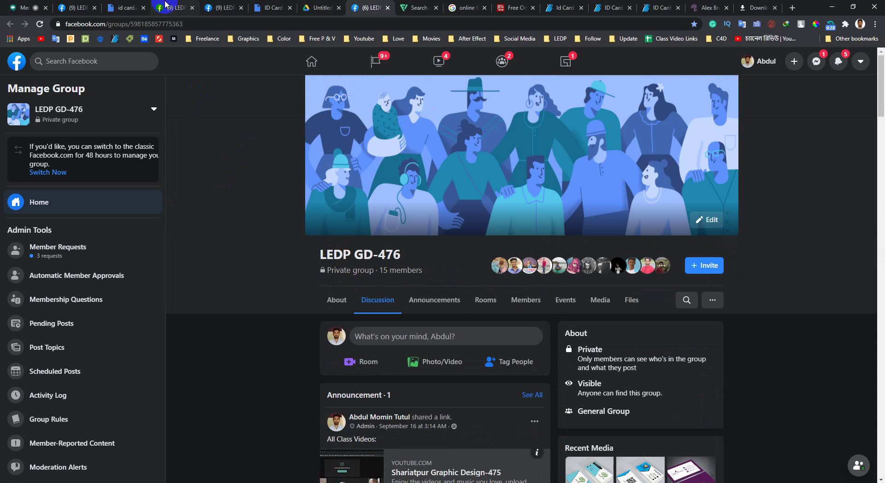
pyautogui.scroll(-3, 272, 323)
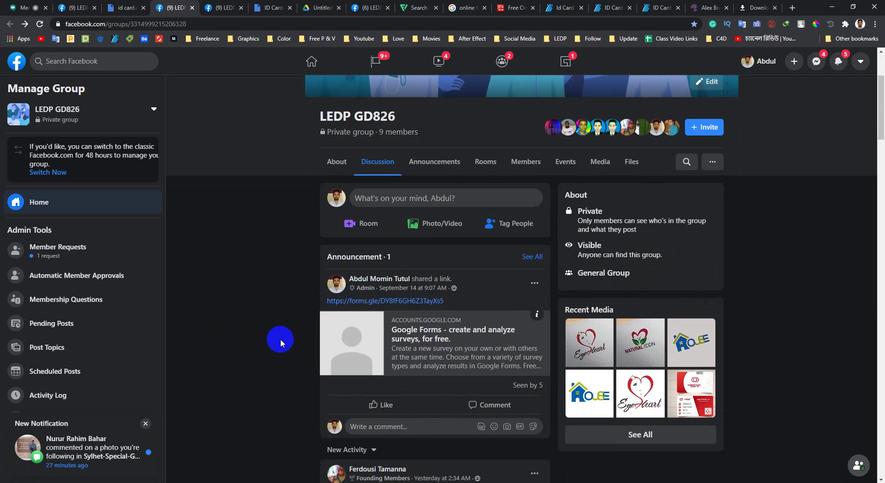
pyautogui.click(74, 7)
pyautogui.scroll(-5, 238, 314)
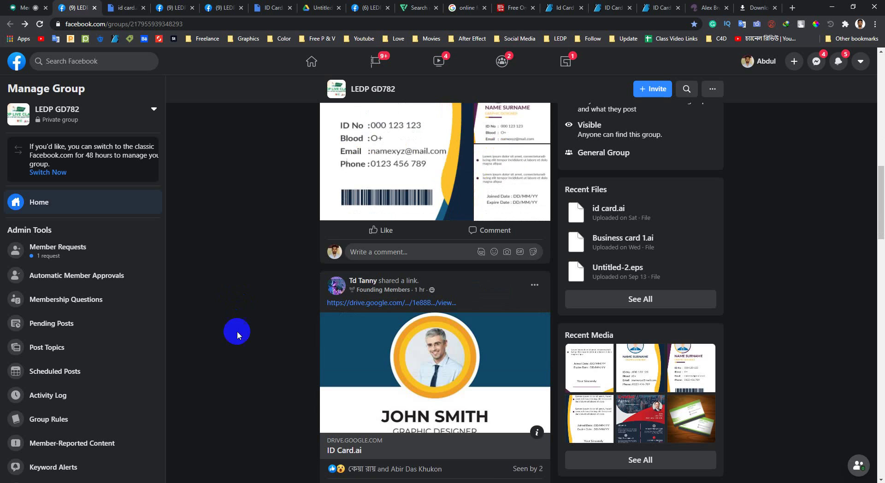
pyautogui.click(41, 26)
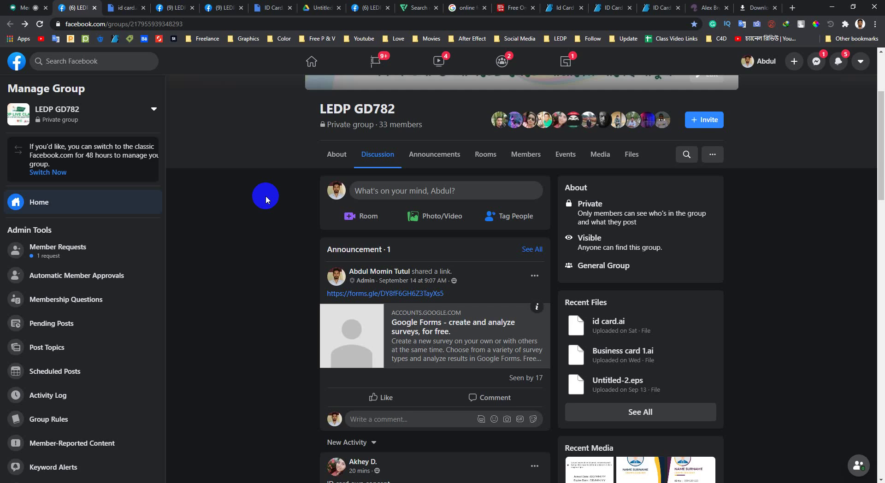
# Look through the recent posts in the LEDP GD782 group for submitted ID cards.
pyautogui.scroll(-10, 266, 196)
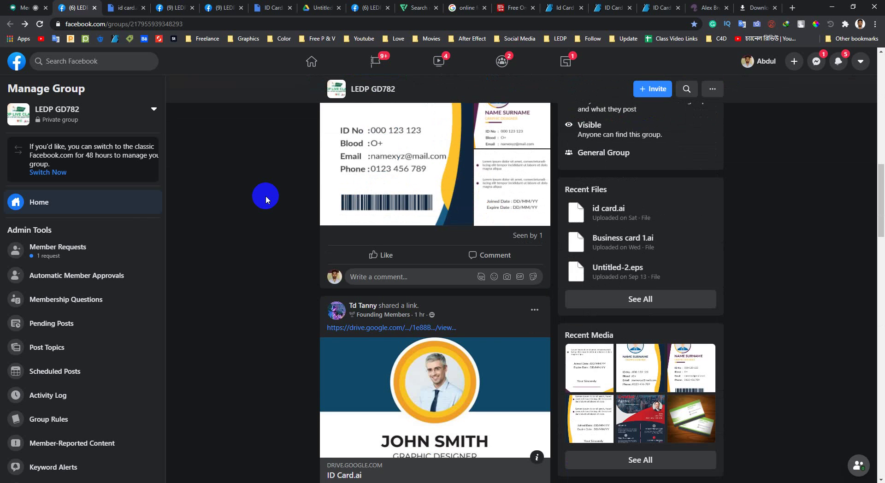
pyautogui.scroll(-2, 266, 199)
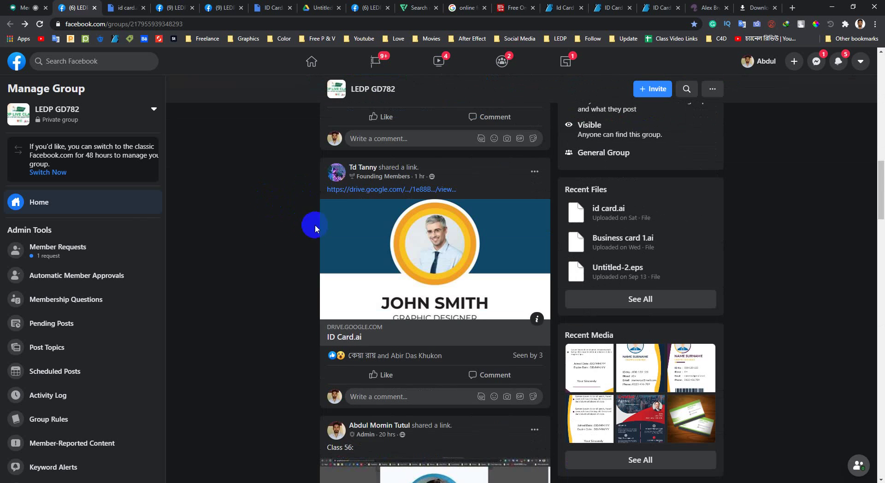
pyautogui.scroll(1, 274, 232)
pyautogui.scroll(-7, 273, 240)
pyautogui.scroll(20, 266, 170)
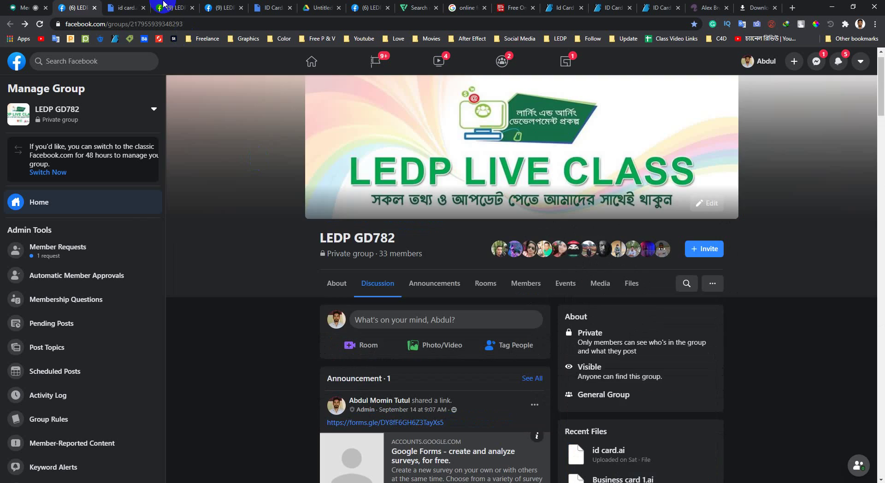
# Glance at the LEDP GD-475 group, check the LEDP GD826 group's posts, and reload the GD826 page.
pyautogui.click(223, 4)
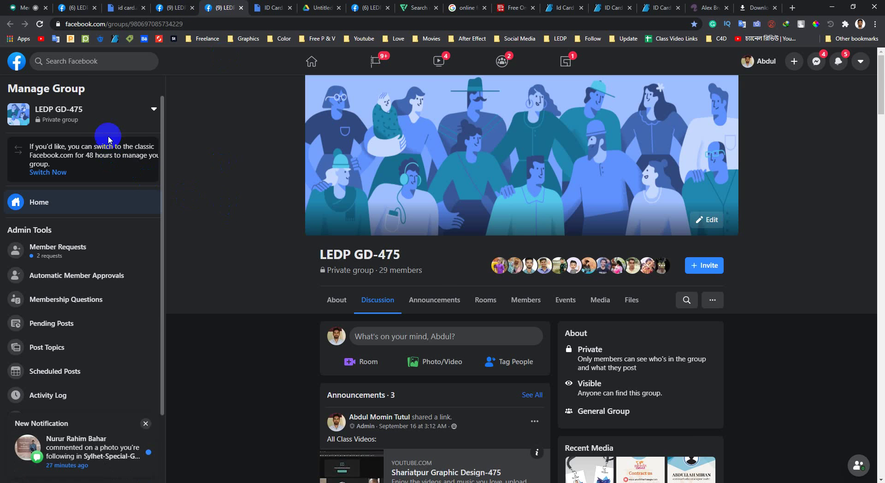
pyautogui.click(183, 6)
pyautogui.scroll(-7, 221, 244)
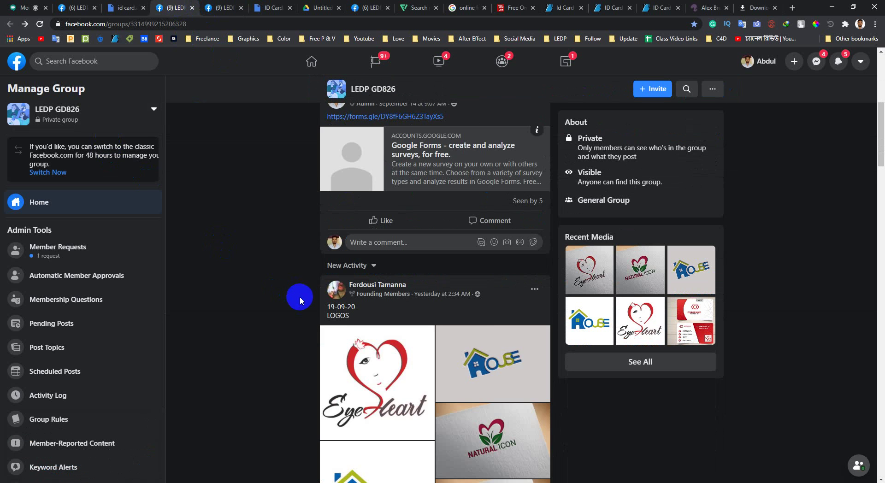
pyautogui.click(39, 25)
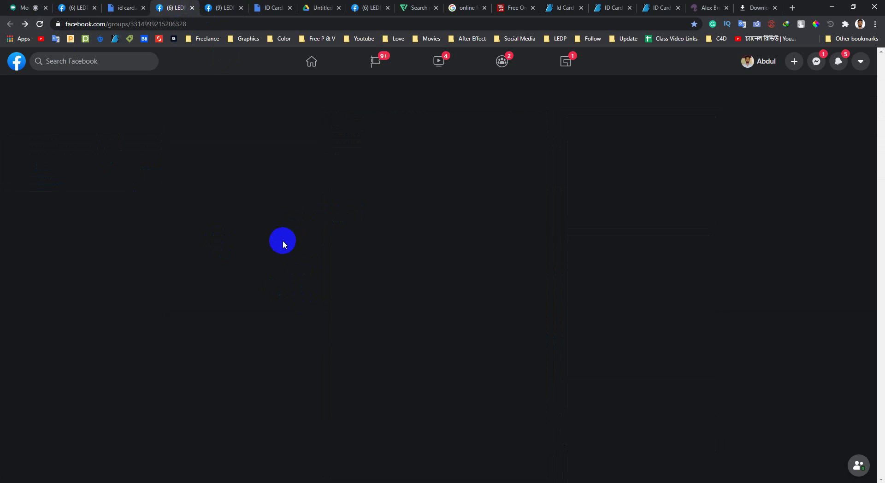
# Admit the people waiting to join the Google Meet call, checking the reloaded LEDP GD826 group in between.
pyautogui.click(26, 7)
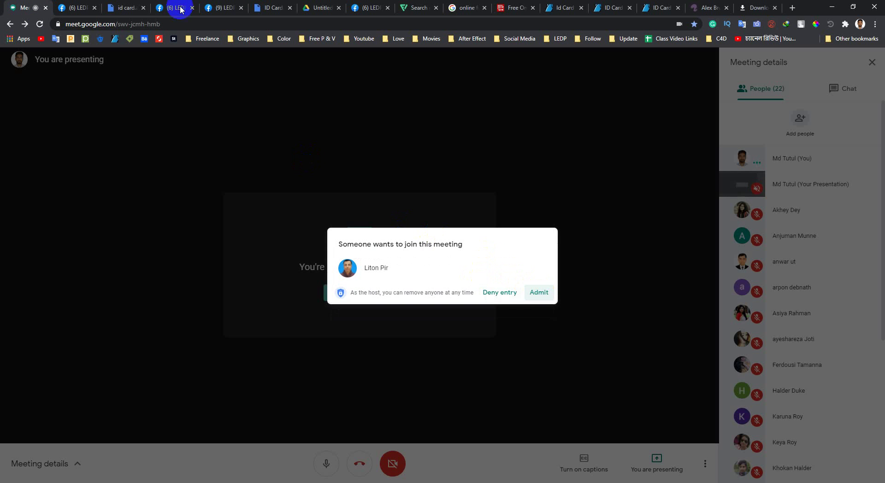
pyautogui.click(181, 9)
pyautogui.scroll(-2, 293, 284)
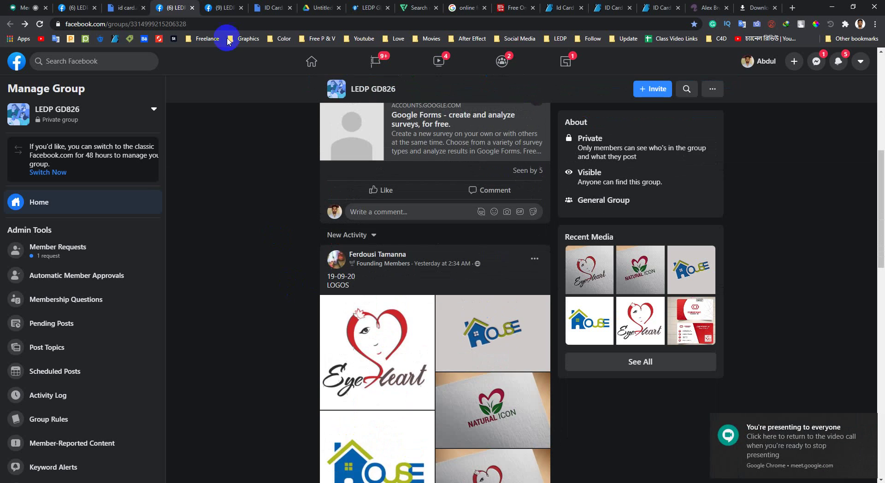
pyautogui.click(23, 7)
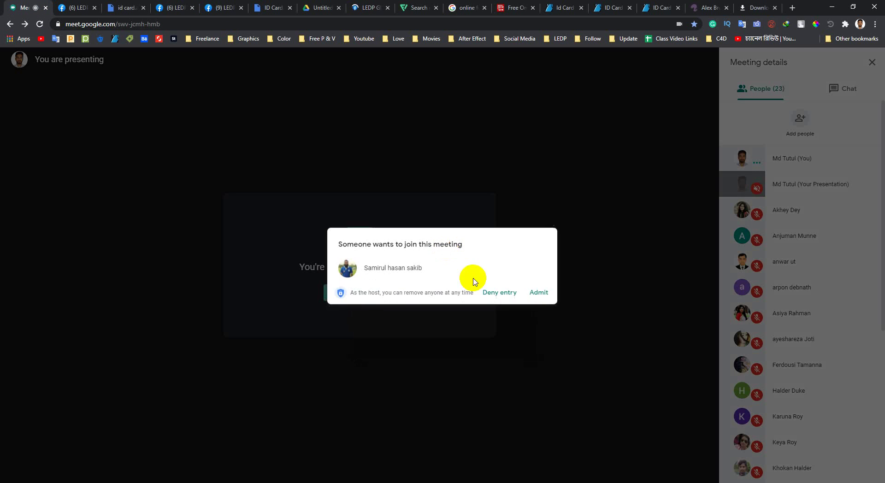
pyautogui.click(537, 292)
# Open the LEDP GD-476 group and look through its recent posts for ID card submissions.
pyautogui.click(276, 7)
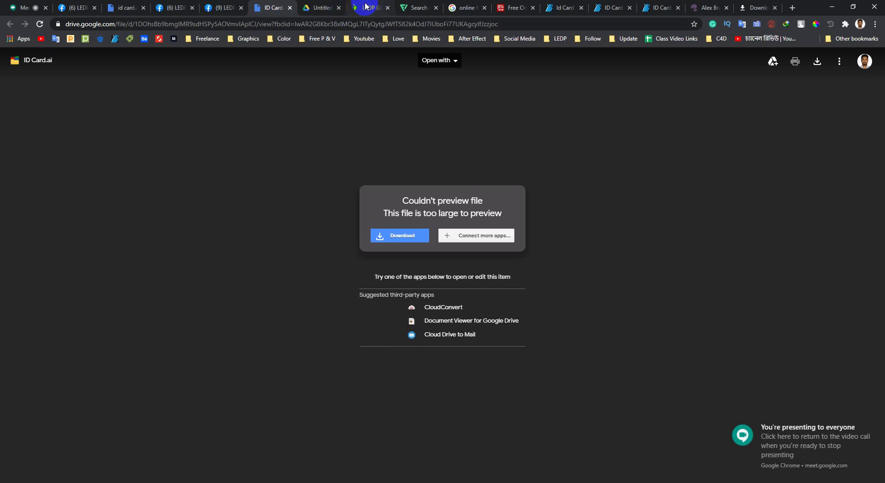
pyautogui.click(373, 11)
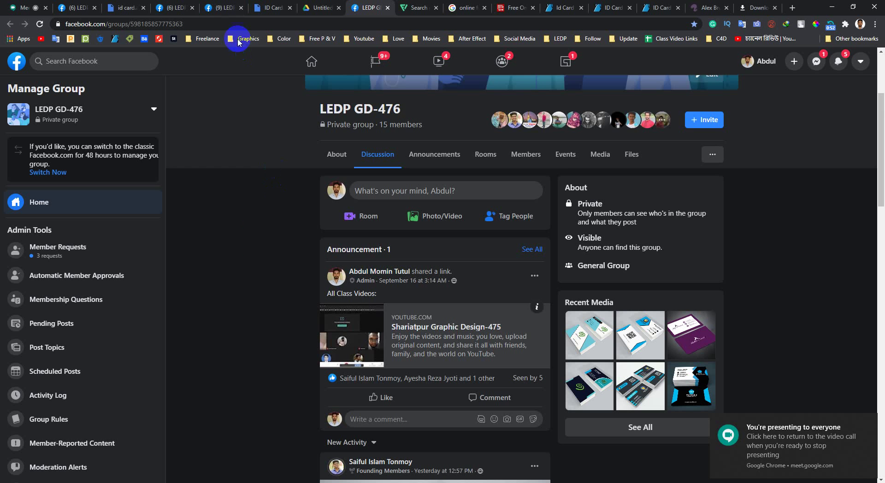
pyautogui.scroll(-6, 273, 353)
pyautogui.scroll(-4, 274, 351)
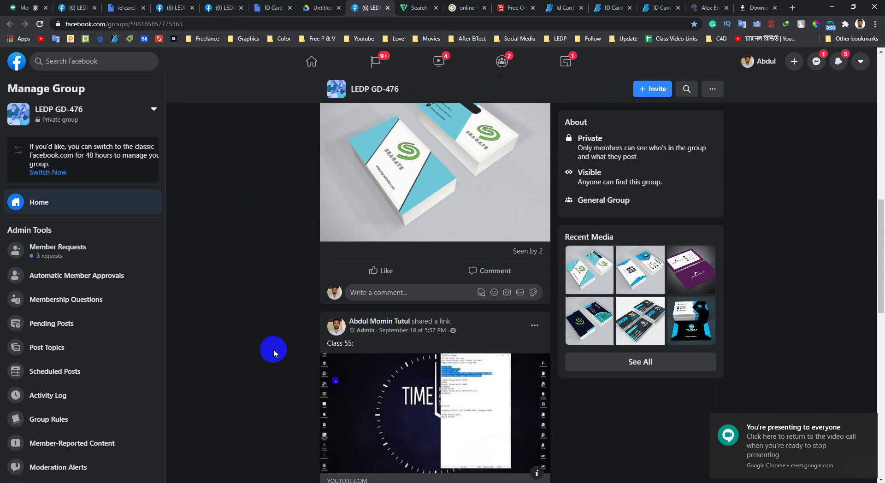
pyautogui.scroll(1, 273, 347)
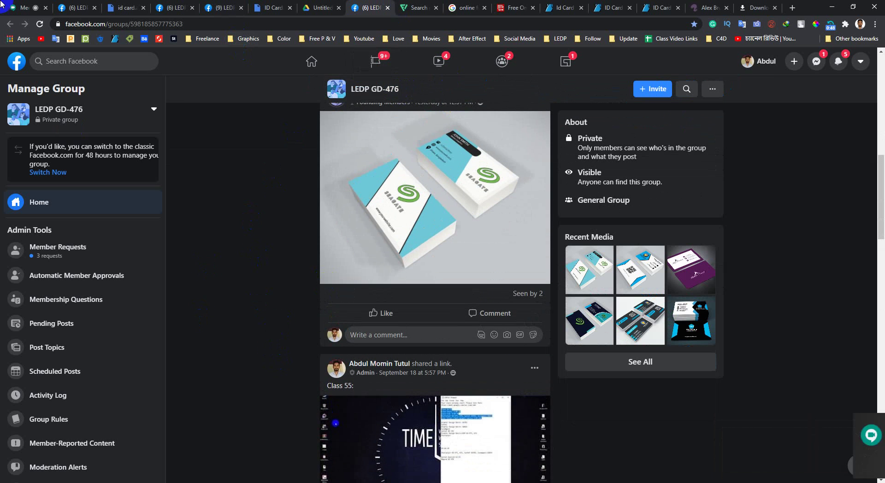
# Return to the Google Meet call and stop presenting the screen.
pyautogui.click(21, 8)
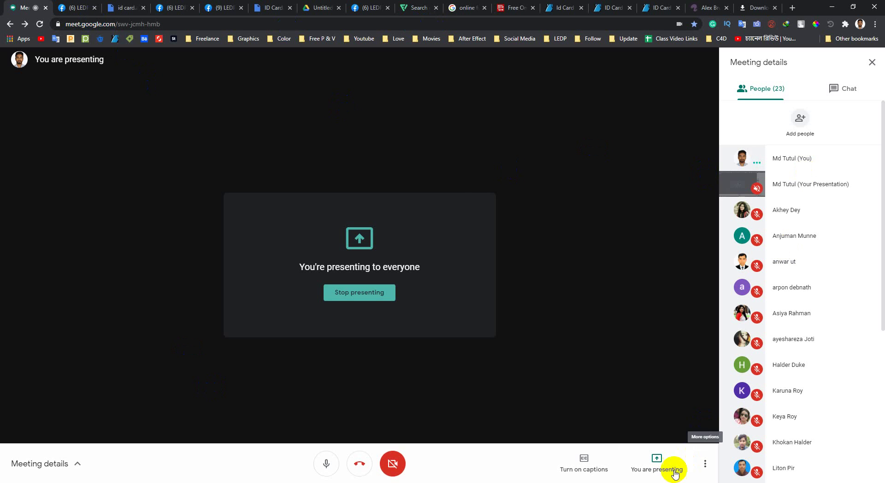
pyautogui.click(661, 447)
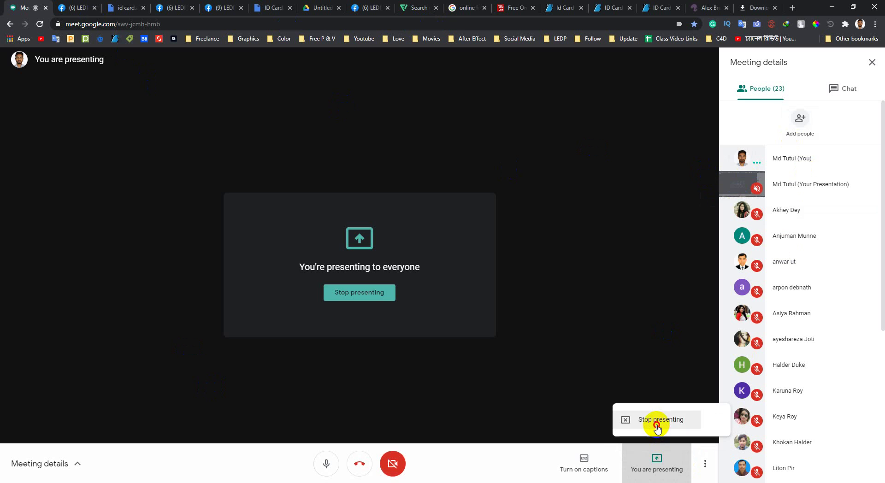
pyautogui.click(656, 420)
# Look through the meeting's full participant list to see who is attending the class.
pyautogui.scroll(-5, 793, 315)
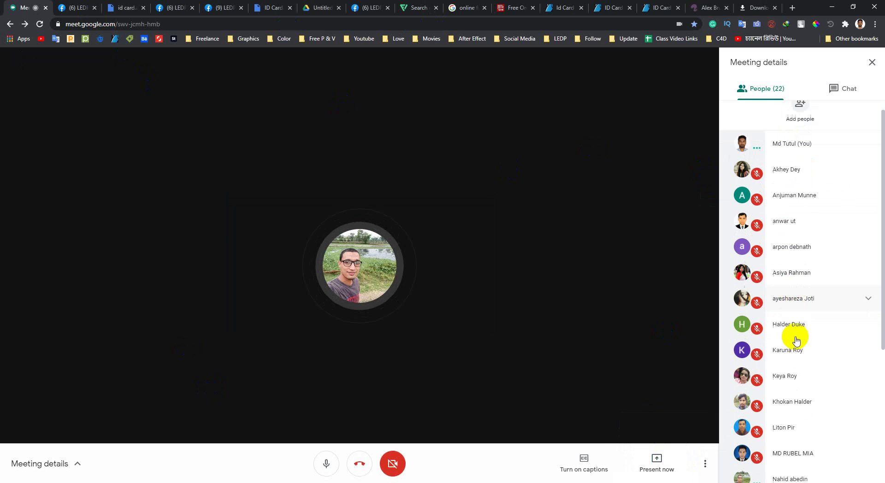
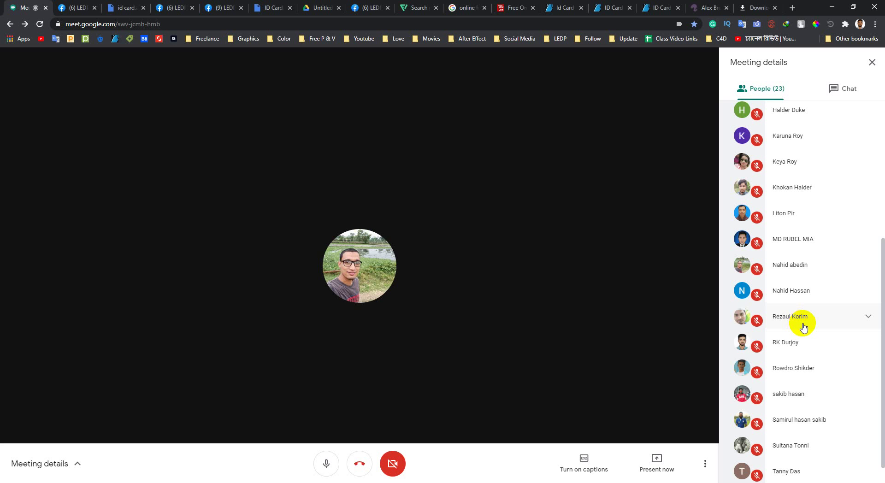
pyautogui.scroll(-1, 803, 332)
pyautogui.scroll(5, 807, 323)
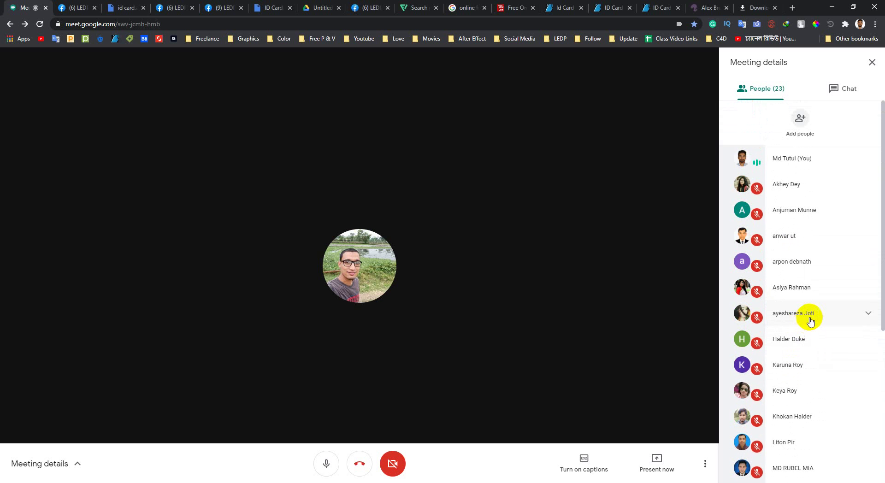
pyautogui.scroll(-5, 812, 345)
pyautogui.scroll(5, 812, 346)
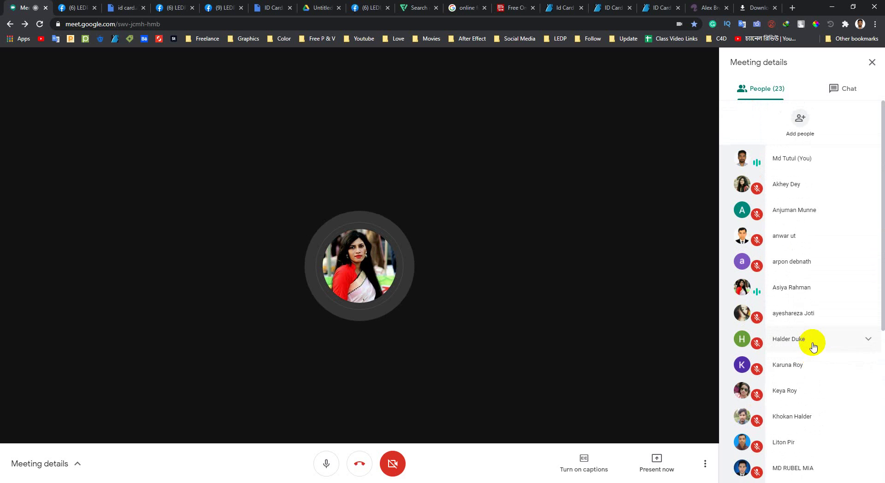
pyautogui.scroll(-5, 807, 353)
pyautogui.scroll(5, 801, 367)
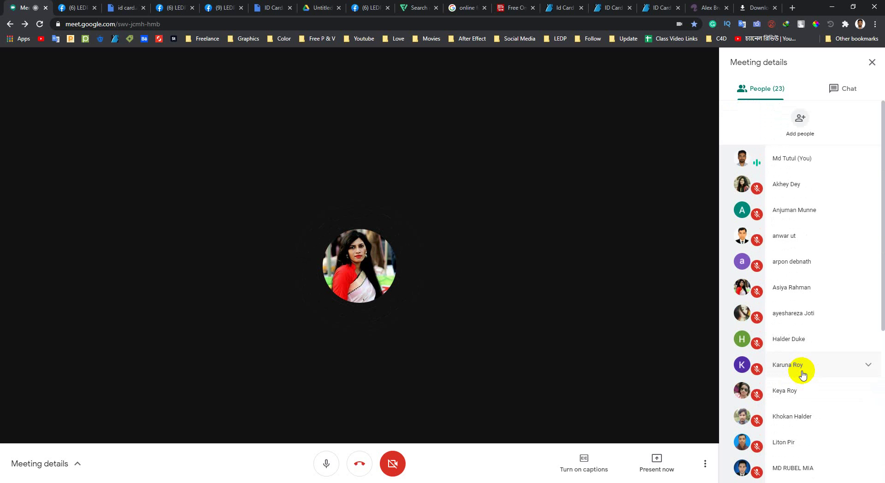
pyautogui.scroll(-3, 830, 228)
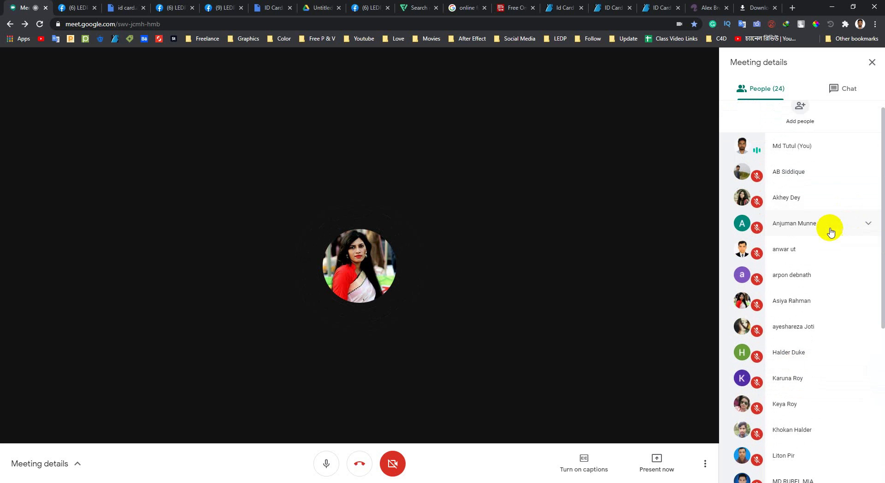
pyautogui.scroll(-3, 823, 228)
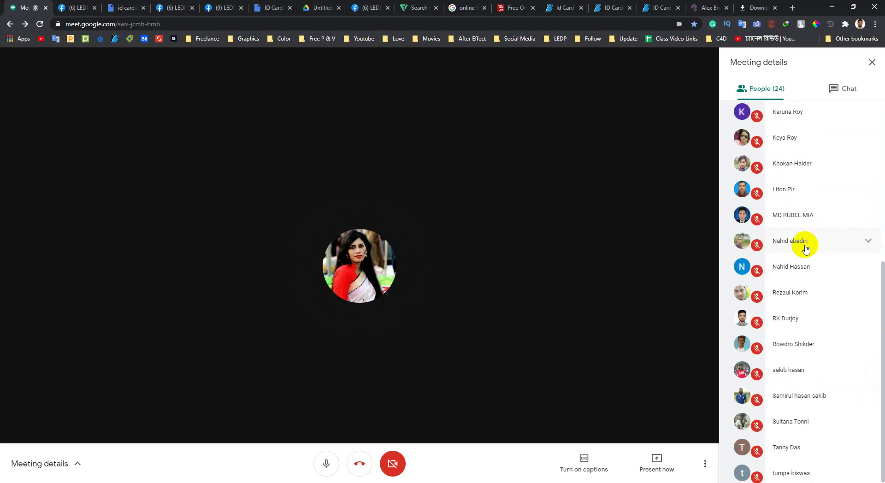
pyautogui.scroll(6, 805, 246)
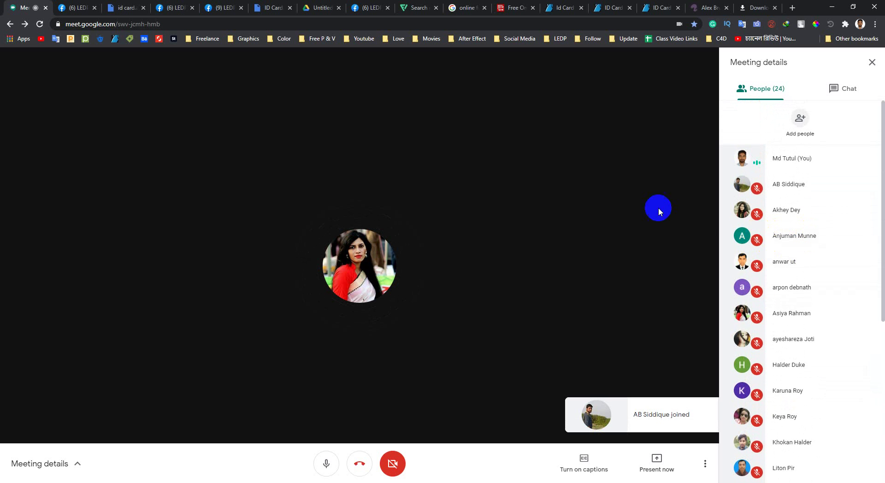
# Switch to Photoshop to view the blank red-bordered card template, and switch to Illustrator to view the id card (2).ai designs.
pyautogui.click(197, 482)
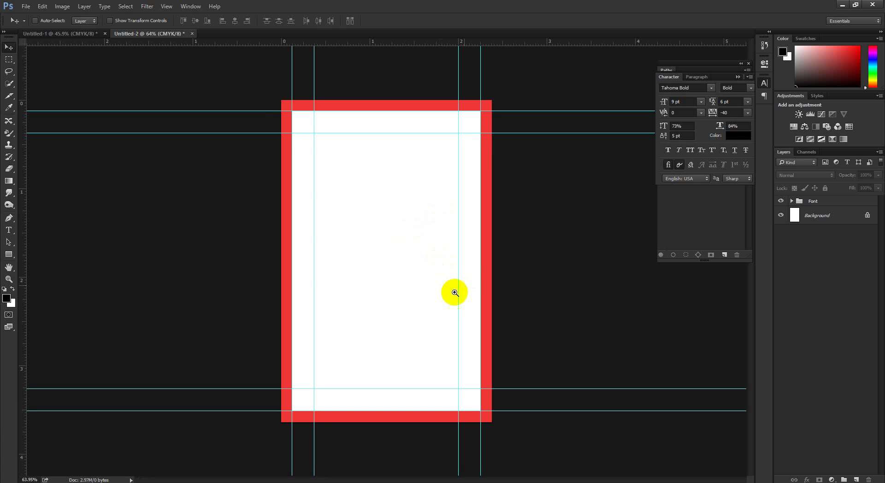
pyautogui.moveTo(455, 292)
pyautogui.mouseDown()
pyautogui.moveTo(427, 297)
pyautogui.moveTo(448, 295)
pyautogui.mouseUp()
pyautogui.click(238, 120)
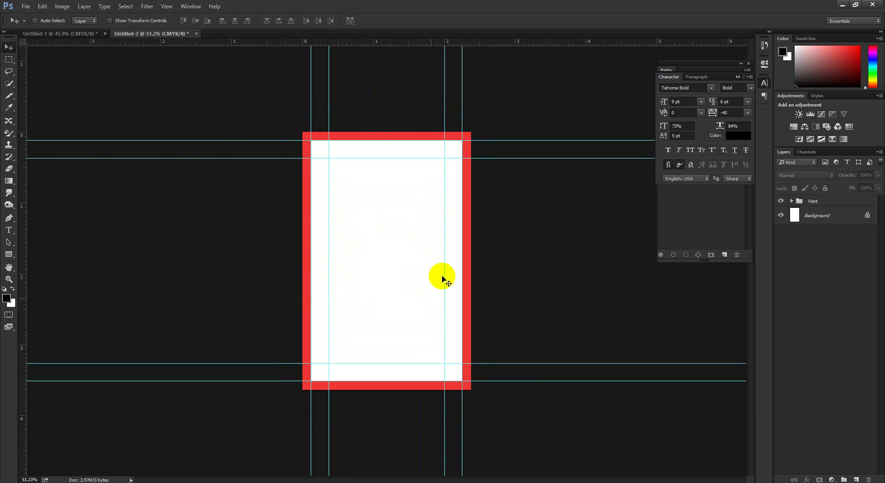
pyautogui.click(178, 482)
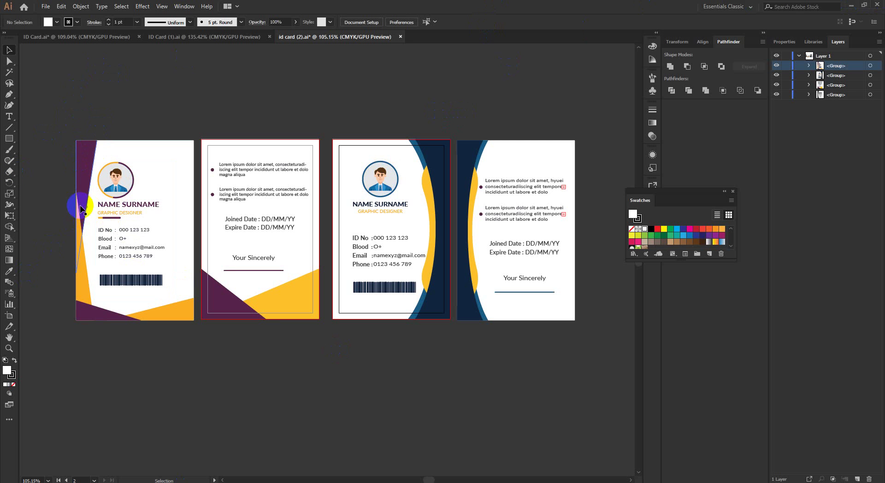
# Return to Google Meet in Chrome and review the participant list again.
pyautogui.click(142, 482)
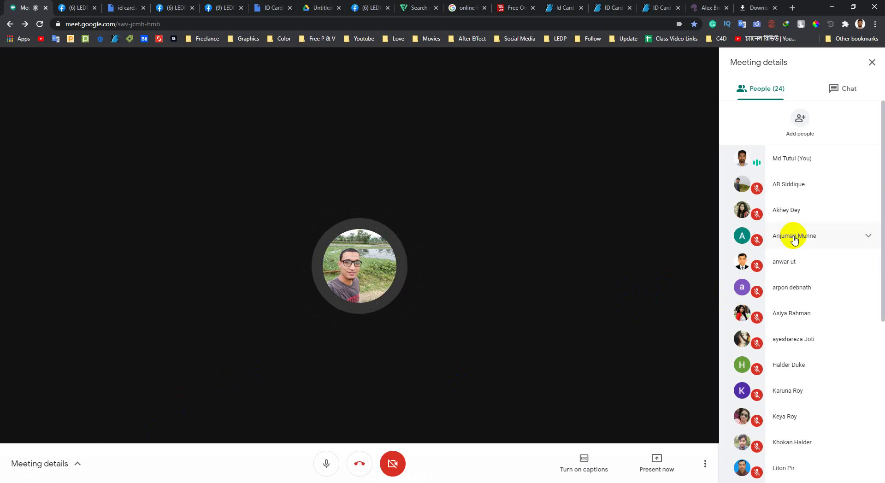
pyautogui.scroll(-5, 797, 244)
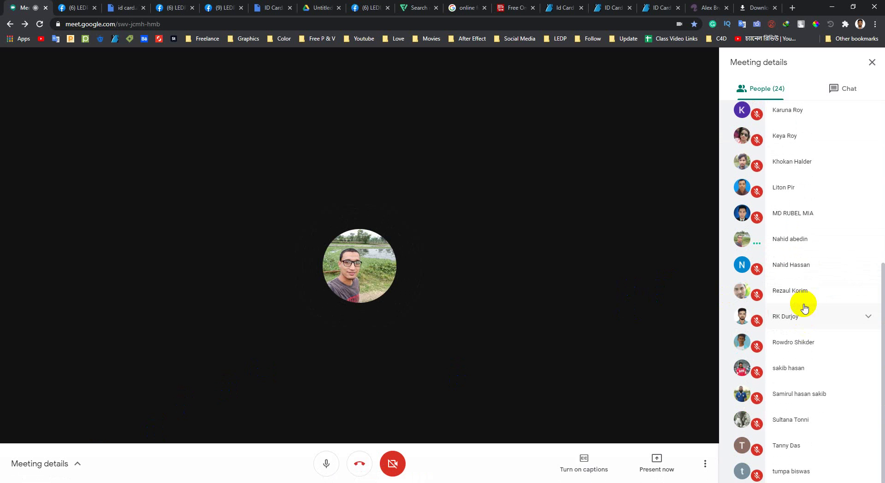
pyautogui.scroll(5, 800, 304)
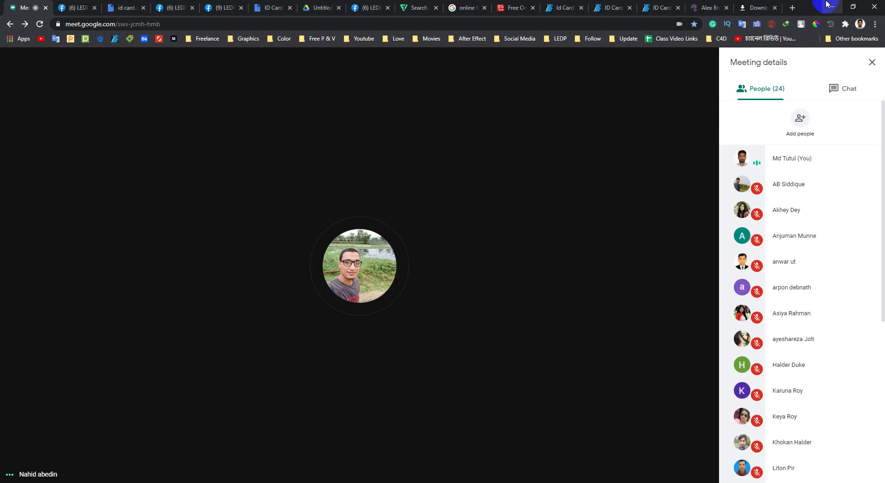
# Switch to Illustrator and open the new document settings.
pyautogui.click(827, 4)
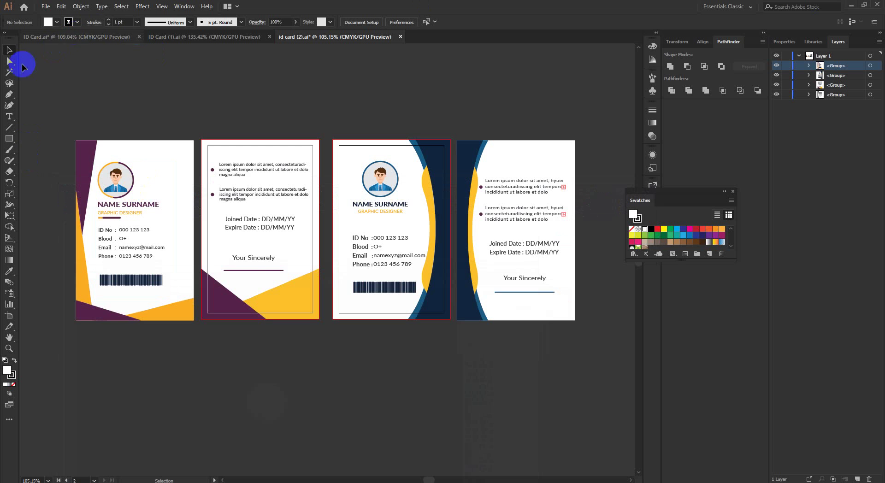
pyautogui.click(45, 7)
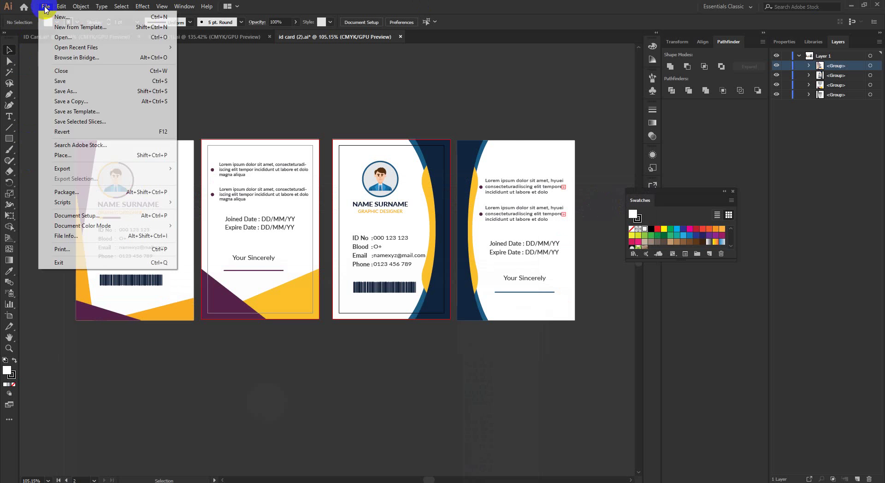
pyautogui.click(97, 17)
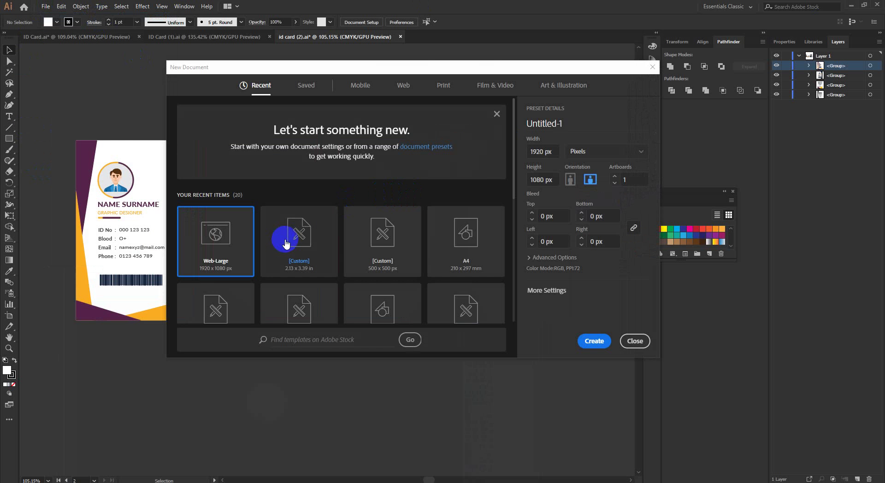
# Return to Google Meet and present the entire screen to the participants.
pyautogui.click(132, 482)
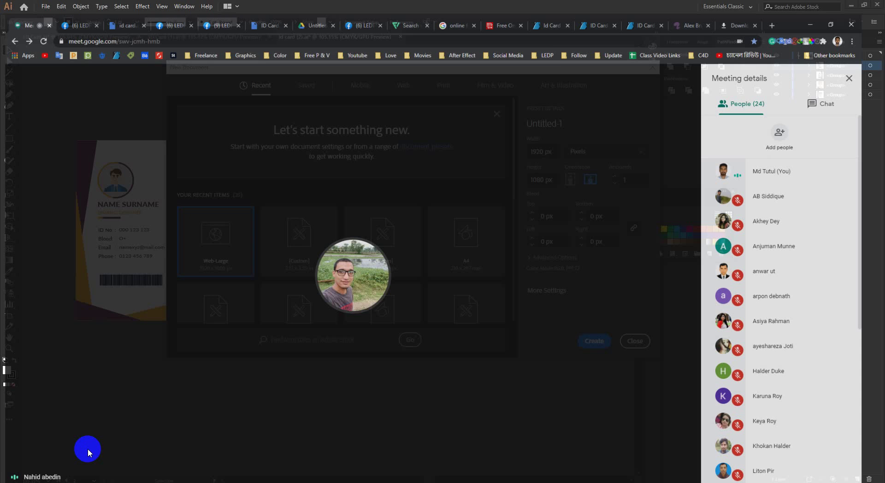
pyautogui.click(656, 458)
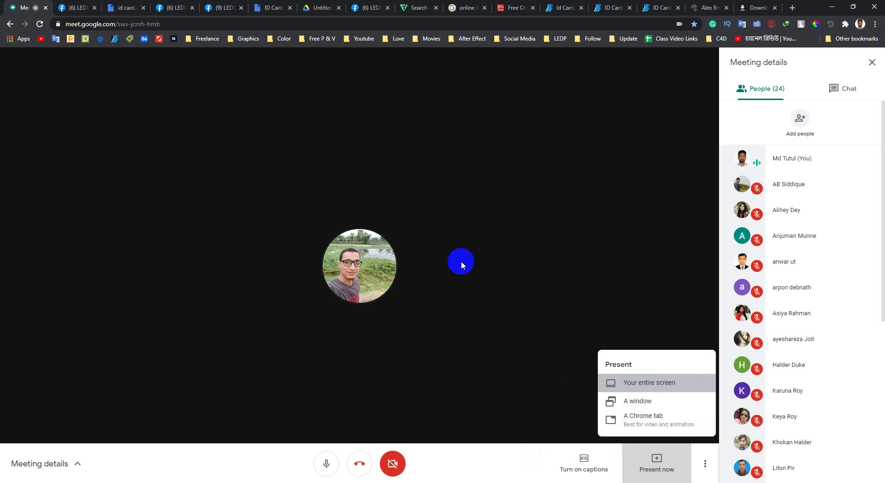
pyautogui.press('Return')
pyautogui.click(524, 223)
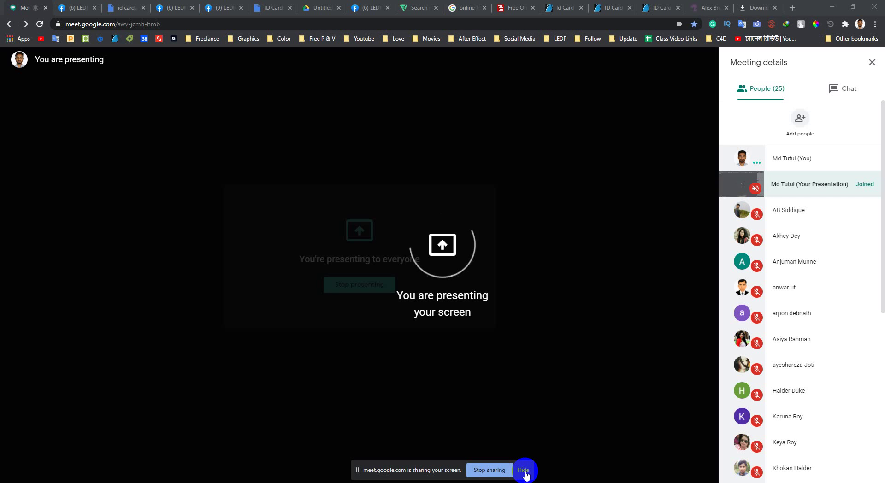
# Hide the screen-sharing notice in Google Meet and switch to Illustrator.
pyautogui.click(524, 470)
pyautogui.click(817, 24)
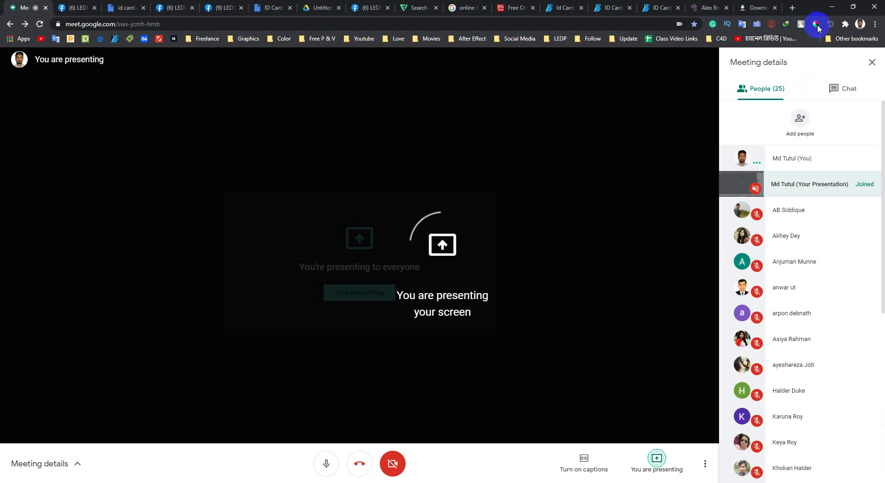
pyautogui.click(832, 7)
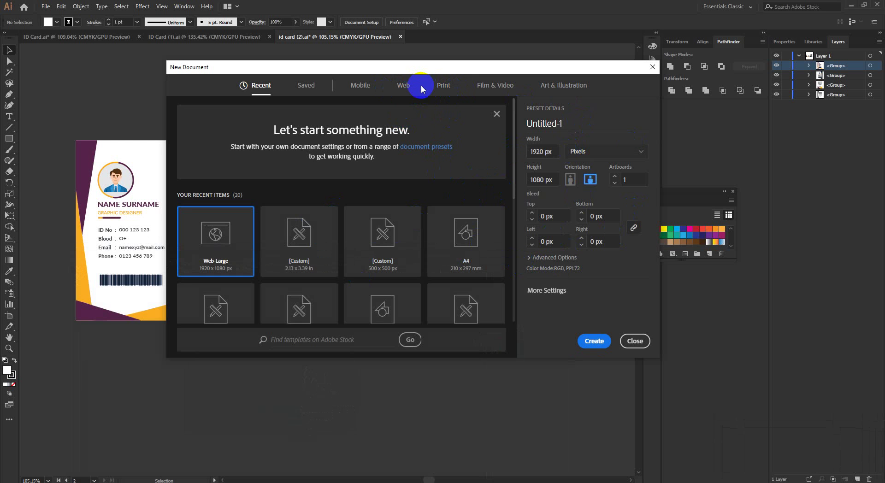
# Base the new document on the Web presets, set its units to inches and its size to 2.13 in wide by 3.39 in high.
pyautogui.click(405, 87)
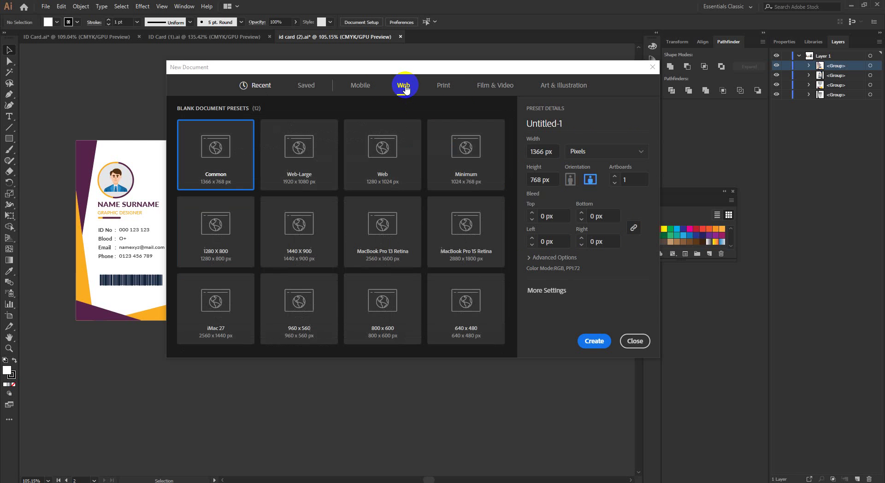
pyautogui.click(588, 157)
pyautogui.click(578, 201)
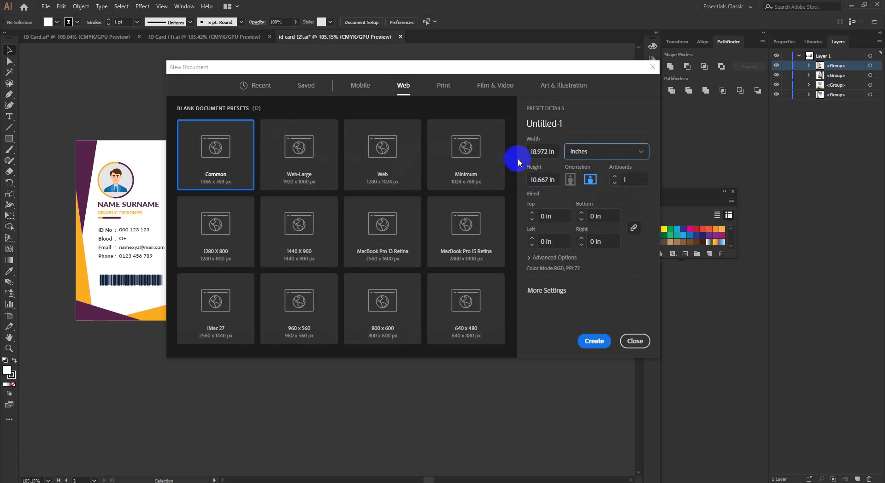
pyautogui.doubleClick(545, 151)
pyautogui.write('2.13')
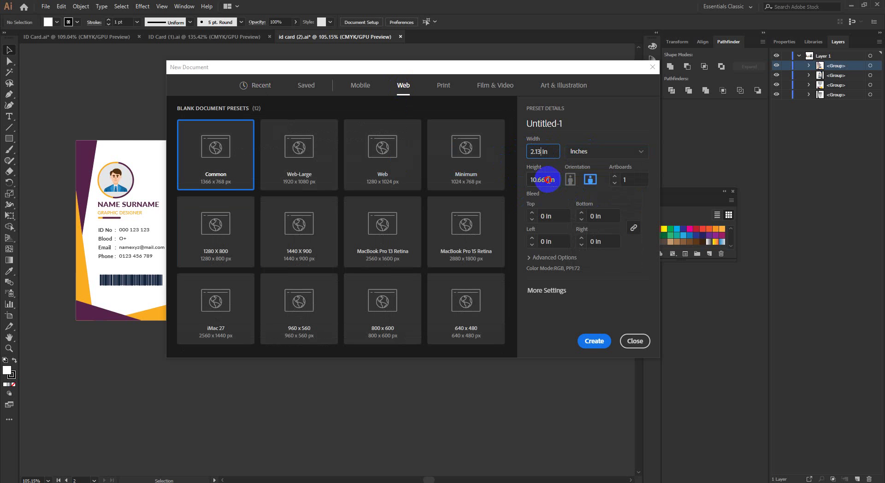
pyautogui.click(548, 180)
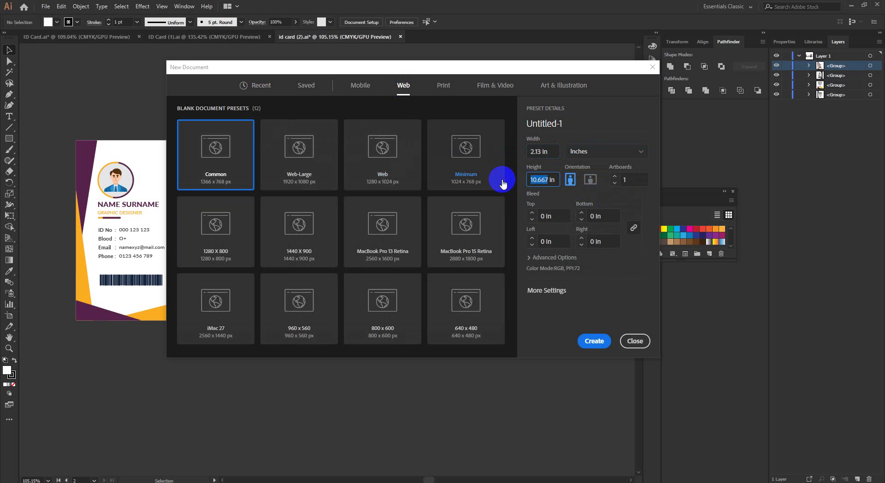
pyautogui.write('3.39')
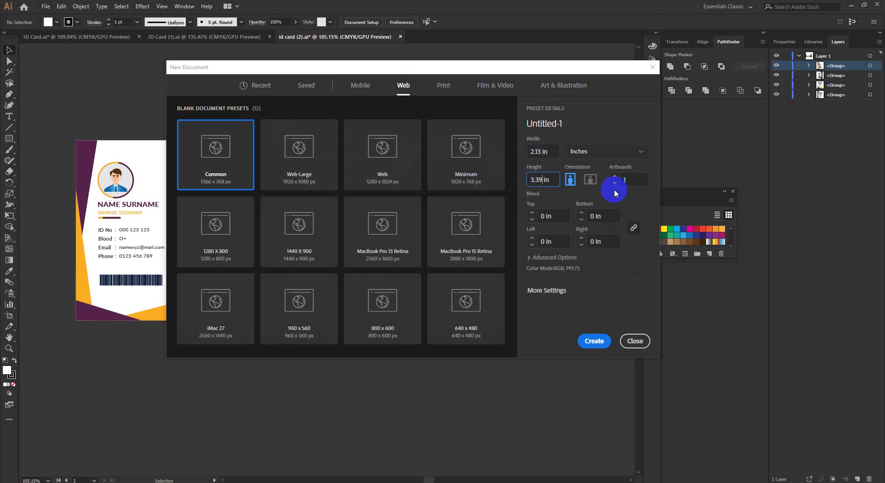
pyautogui.click(635, 180)
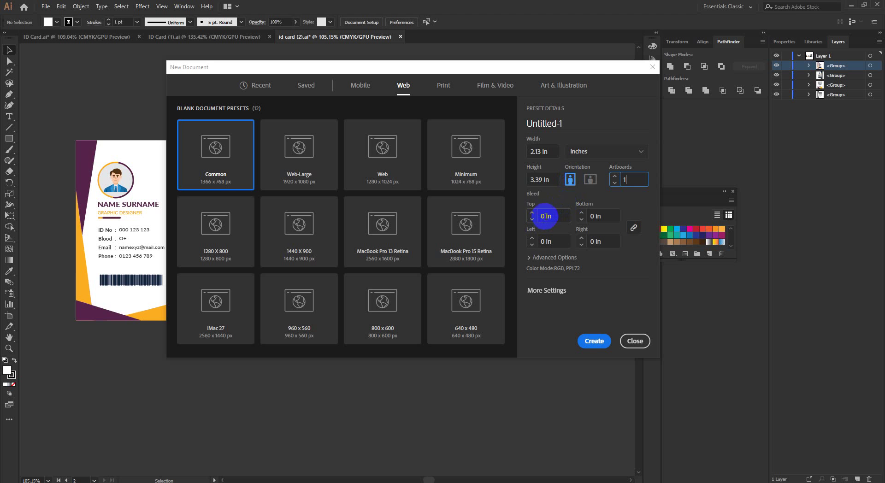
# Set the new document's bleed to 0.125 in on all four sides.
pyautogui.moveTo(546, 217); pyautogui.dragTo(520, 217)
pyautogui.write('.')
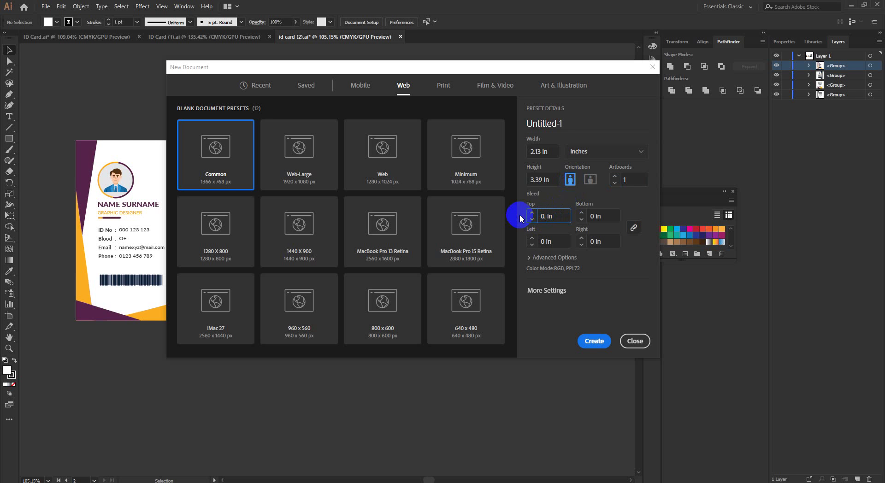
pyautogui.write('125')
pyautogui.click(607, 246)
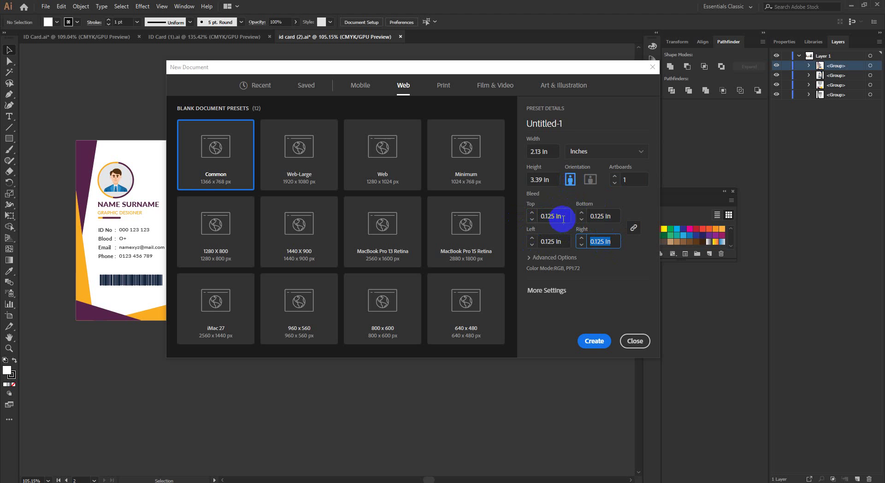
# Set the raster effects to High (300 ppi) in the advanced options and create the document.
pyautogui.click(530, 257)
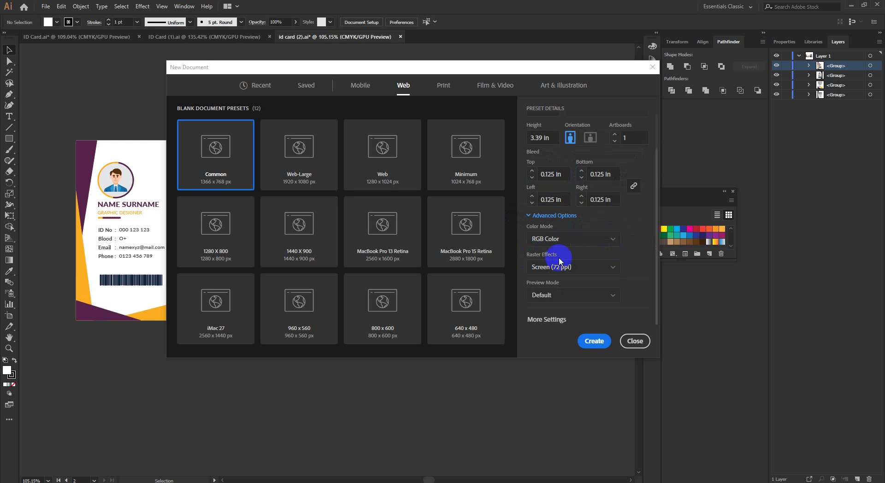
pyautogui.click(558, 267)
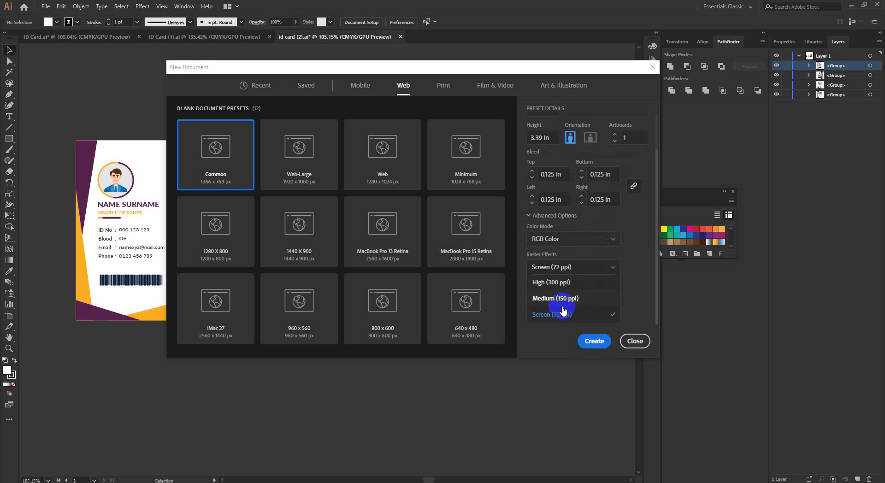
pyautogui.click(553, 284)
pyautogui.click(594, 340)
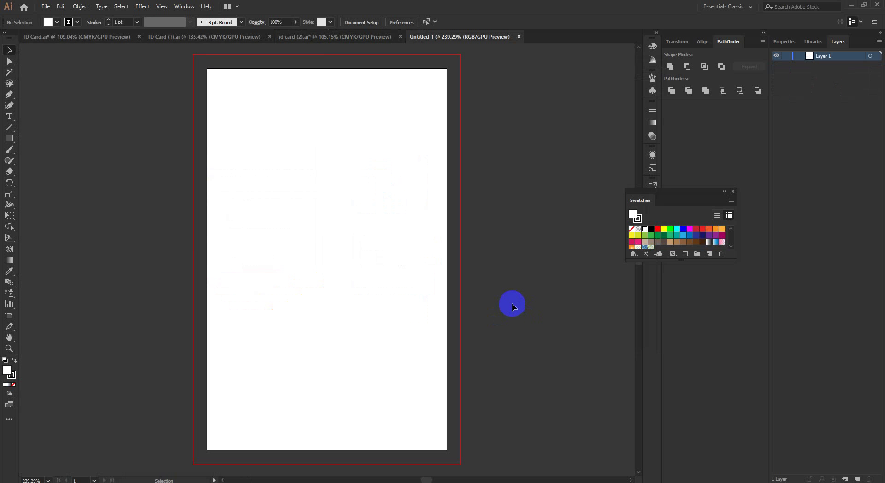
# Create a second 2.13 x 3.39 in document for comparison, with the bleed set to 0 in on all sides.
pyautogui.click(45, 6)
pyautogui.click(61, 17)
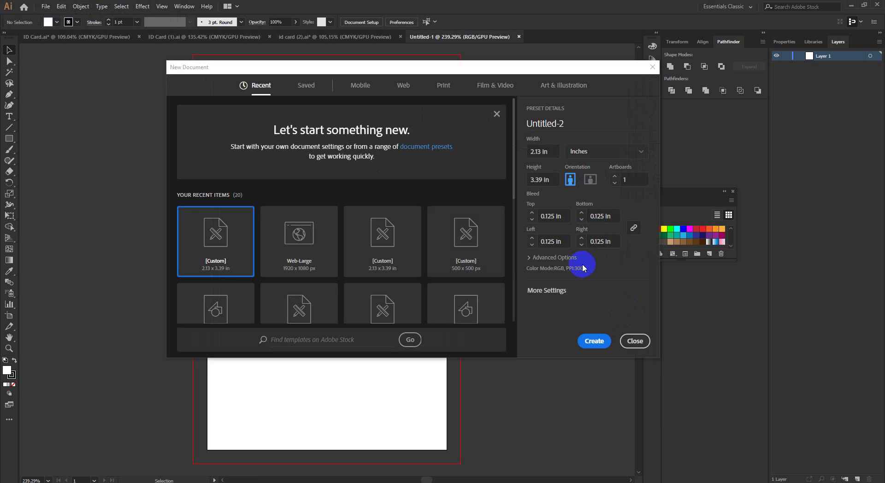
pyautogui.click(638, 342)
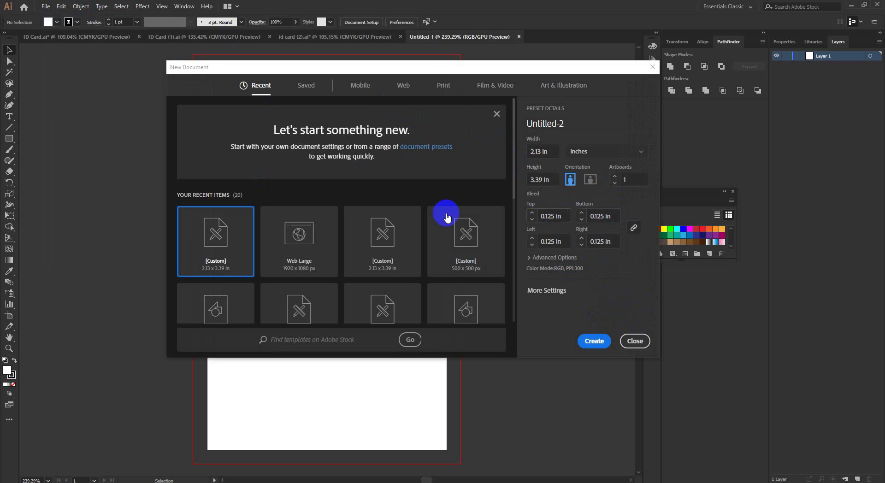
pyautogui.click(421, 67)
pyautogui.moveTo(425, 69); pyautogui.dragTo(311, 79)
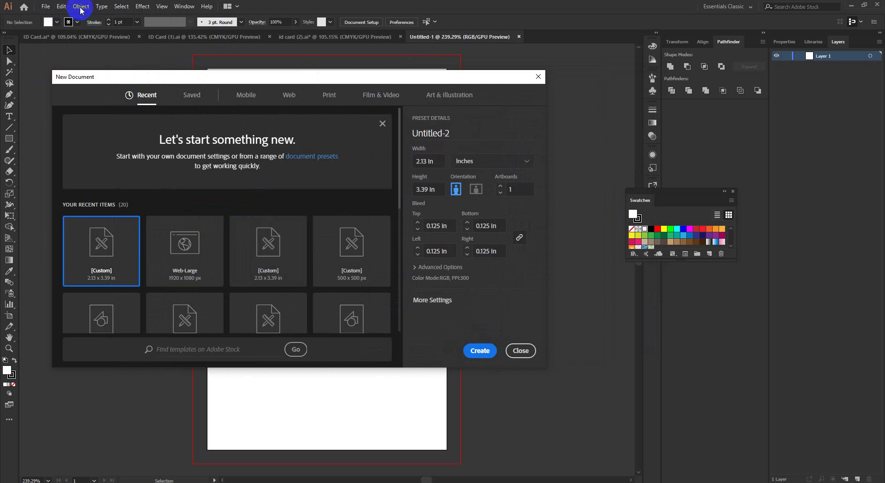
pyautogui.click(10, 61)
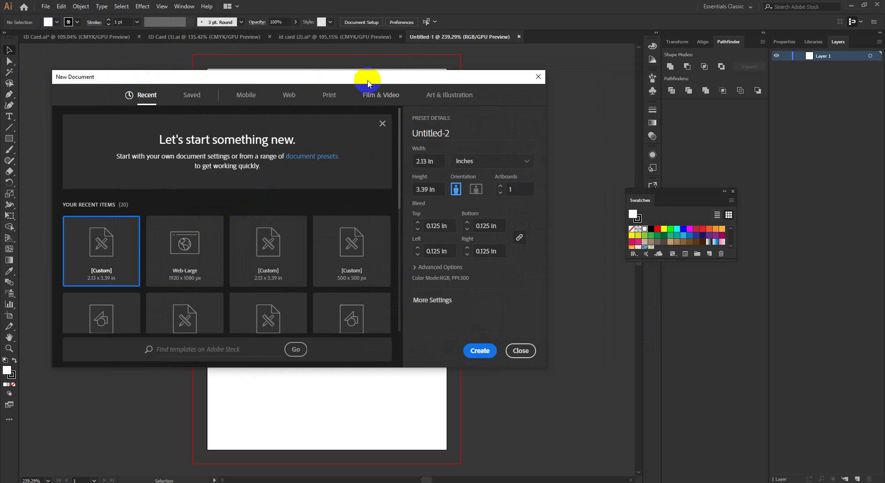
pyautogui.moveTo(366, 74); pyautogui.dragTo(410, 66)
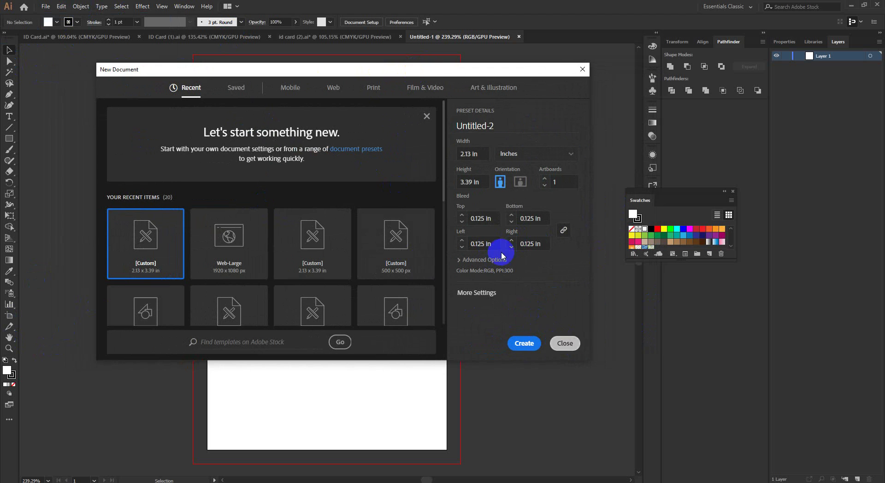
pyautogui.click(481, 219)
pyautogui.doubleClick(481, 219)
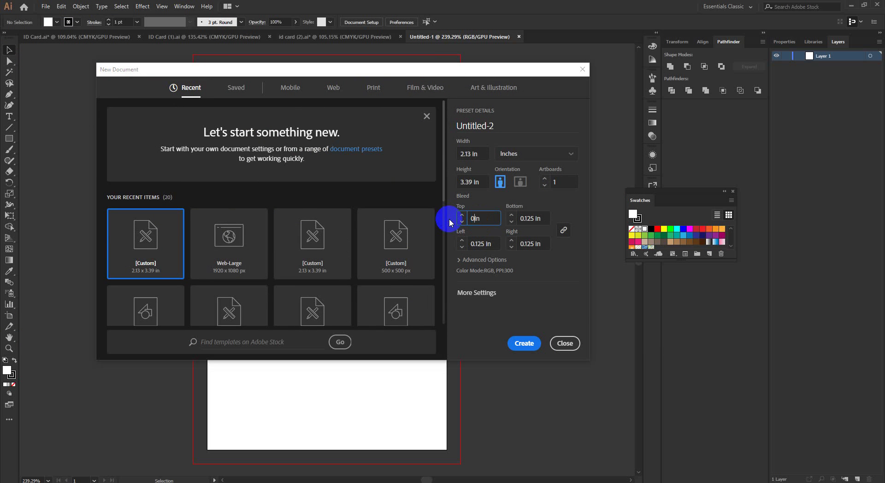
pyautogui.write('0')
pyautogui.doubleClick(530, 219)
pyautogui.click(526, 344)
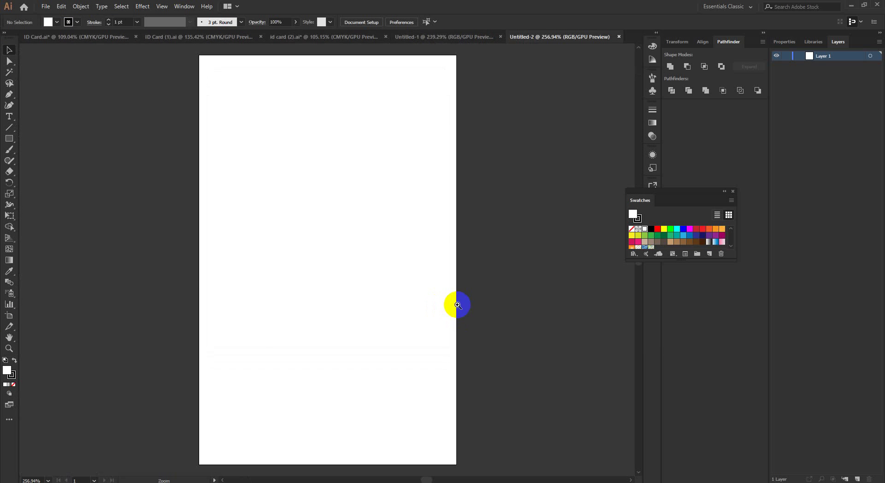
pyautogui.keyDown('alt'); pyautogui.click(457, 305); pyautogui.keyUp('alt')
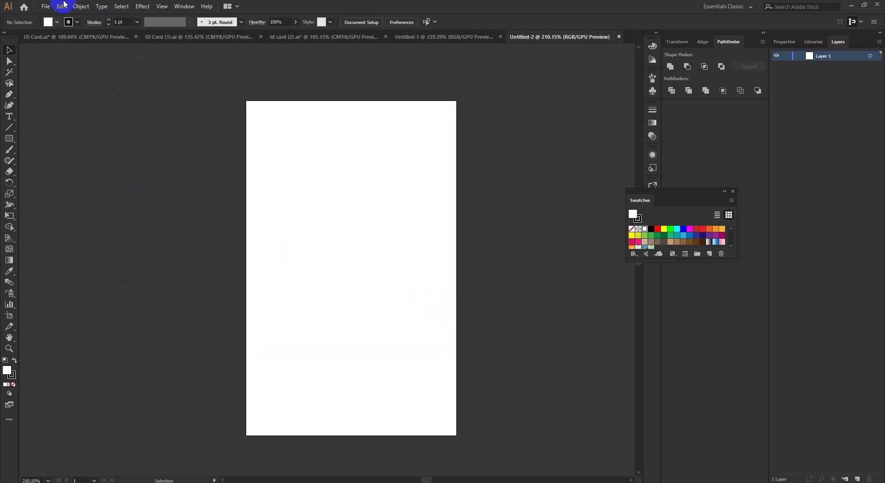
pyautogui.click(80, 6)
pyautogui.click(438, 4)
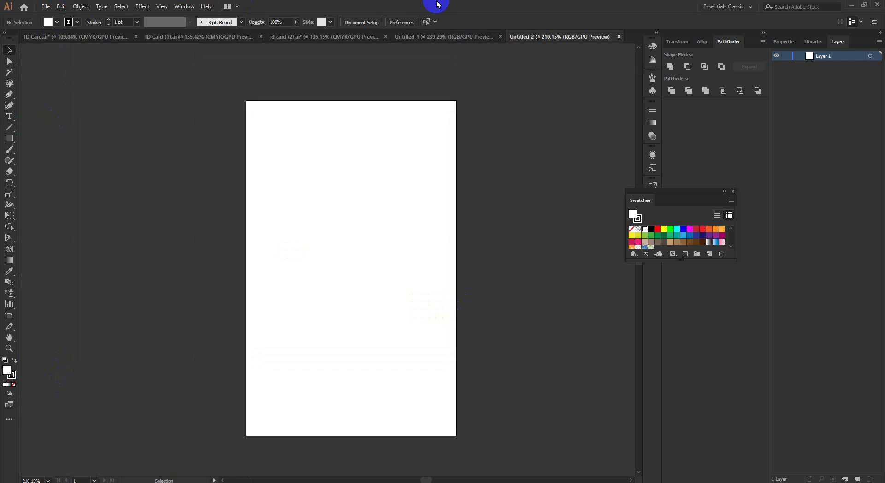
pyautogui.click(275, 118)
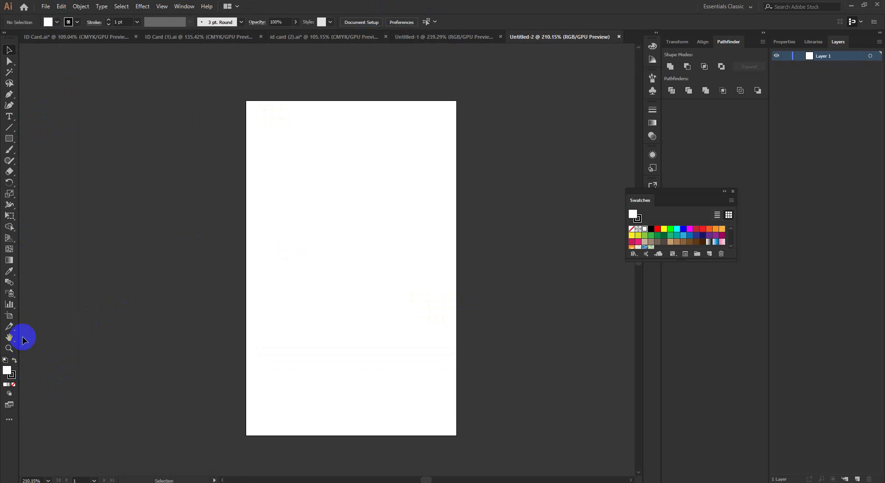
pyautogui.click(19, 364)
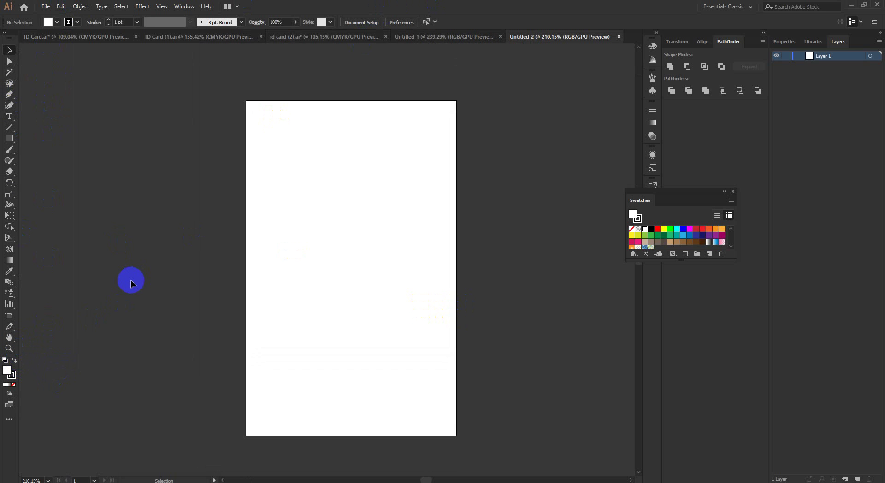
pyautogui.click(336, 203)
pyautogui.click(383, 133)
# Compare Untitled-2 with the bleed area of Untitled-1, and close Untitled-2.
pyautogui.click(441, 37)
pyautogui.click(332, 142)
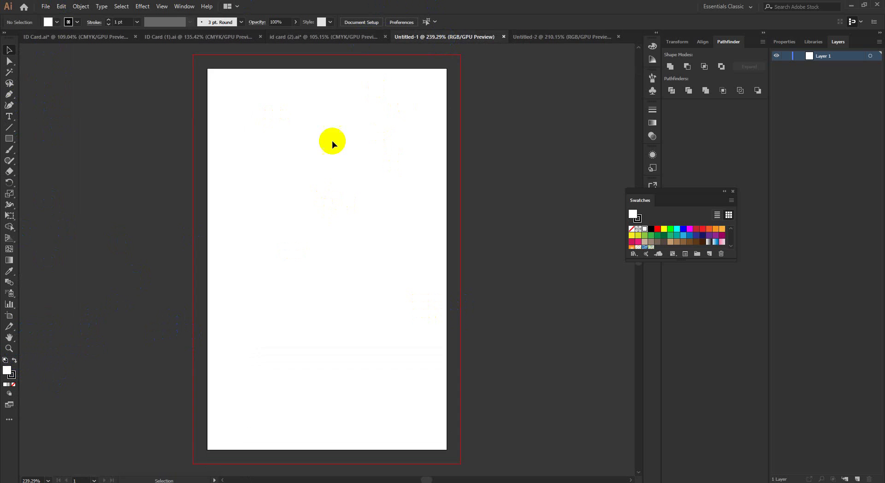
pyautogui.click(572, 40)
pyautogui.click(618, 37)
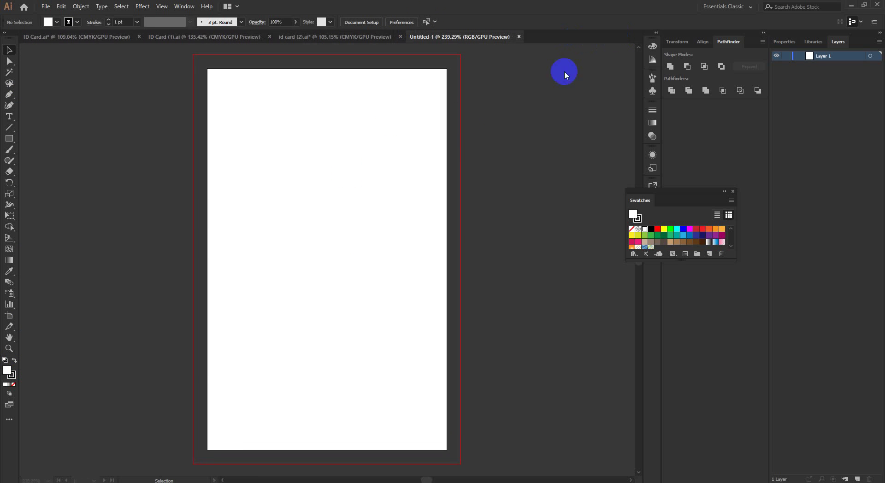
pyautogui.moveTo(470, 139); pyautogui.dragTo(389, 125)
# Create another 2.13 x 3.39 in RGB document without bleed, review it and close it.
pyautogui.click(45, 6)
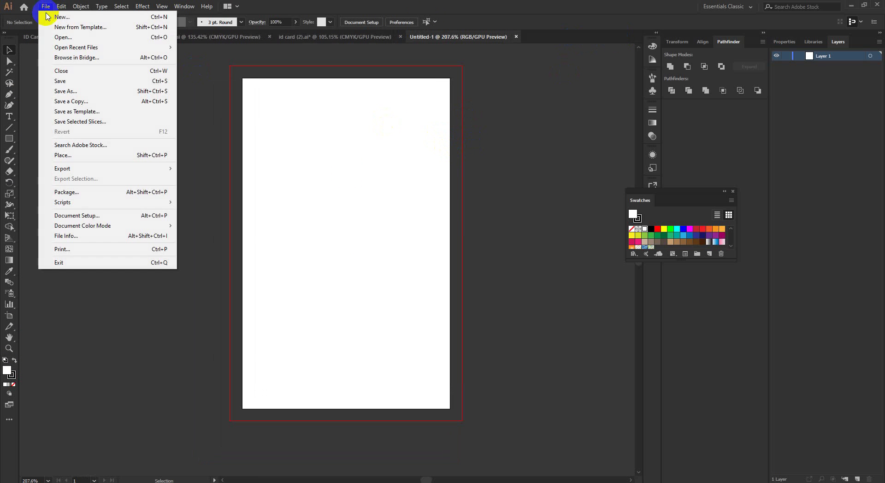
pyautogui.click(50, 16)
pyautogui.hotkey('ctrl', 'n')
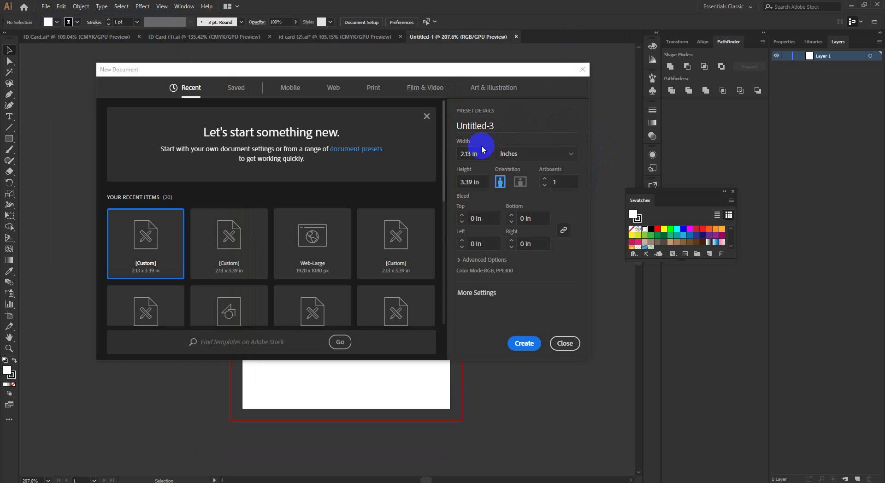
pyautogui.click(482, 157)
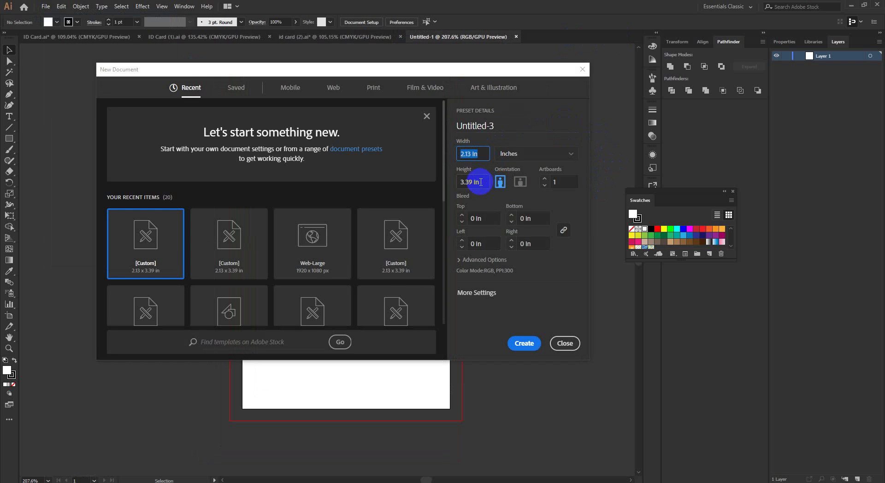
pyautogui.click(472, 182)
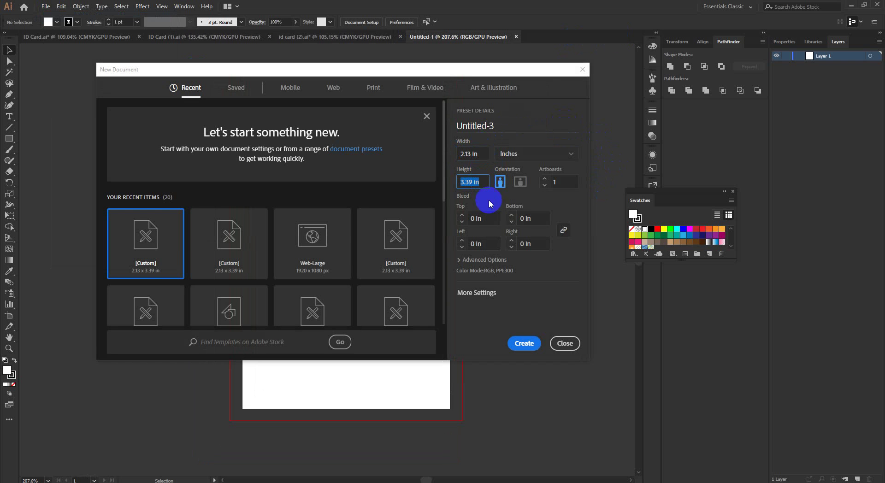
pyautogui.click(459, 261)
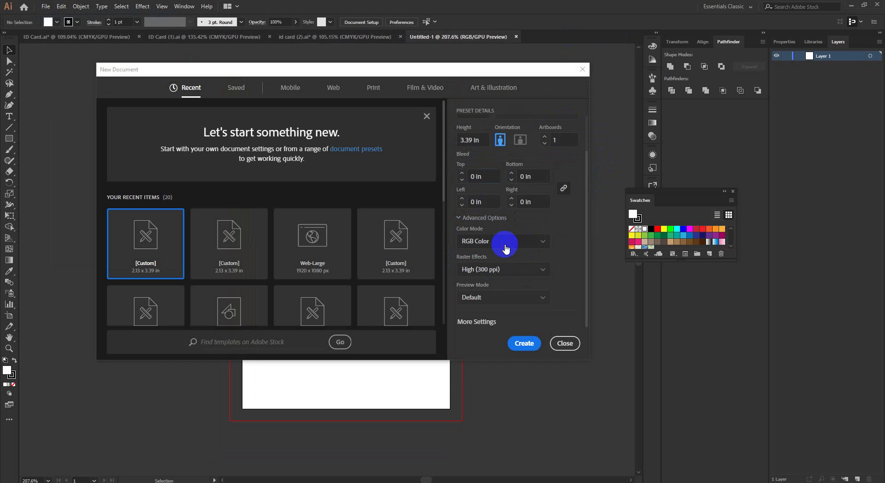
pyautogui.click(506, 245)
pyautogui.click(482, 255)
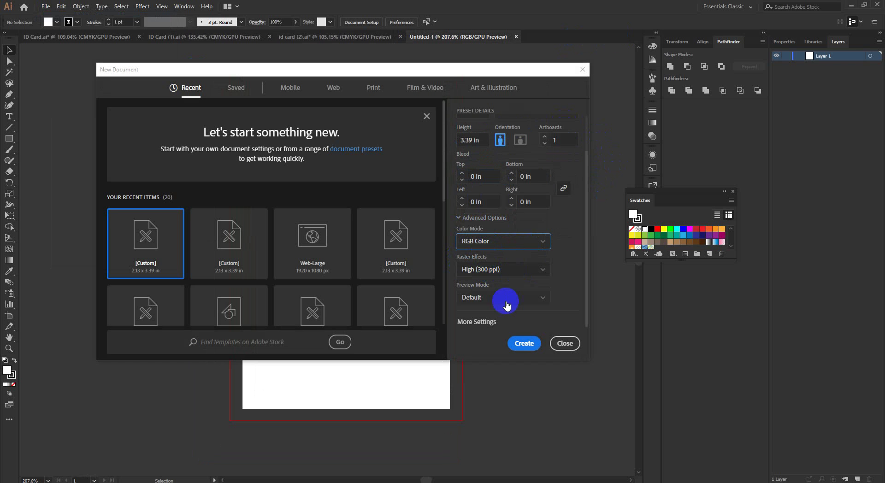
pyautogui.click(523, 344)
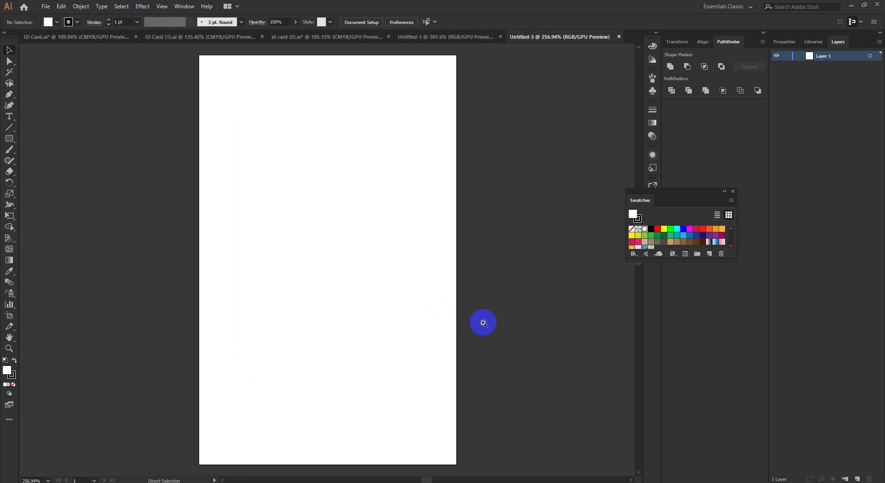
pyautogui.keyDown('alt'); pyautogui.click(483, 323); pyautogui.keyUp('alt')
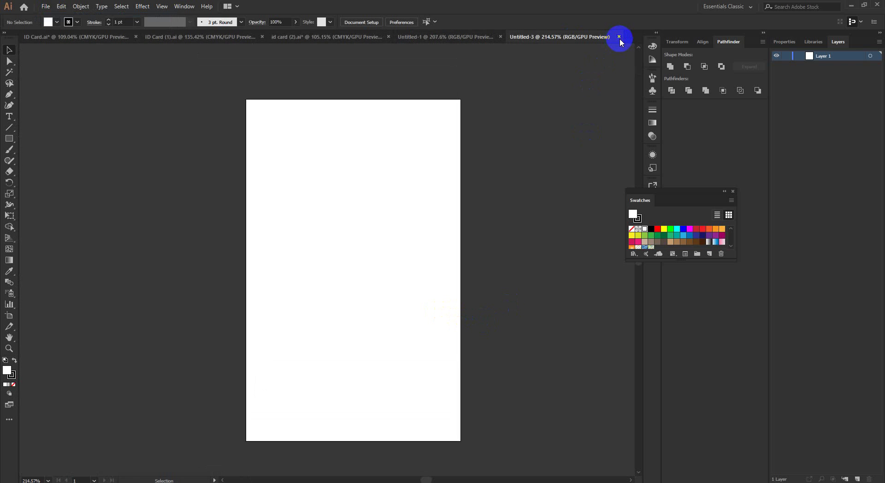
pyautogui.click(620, 37)
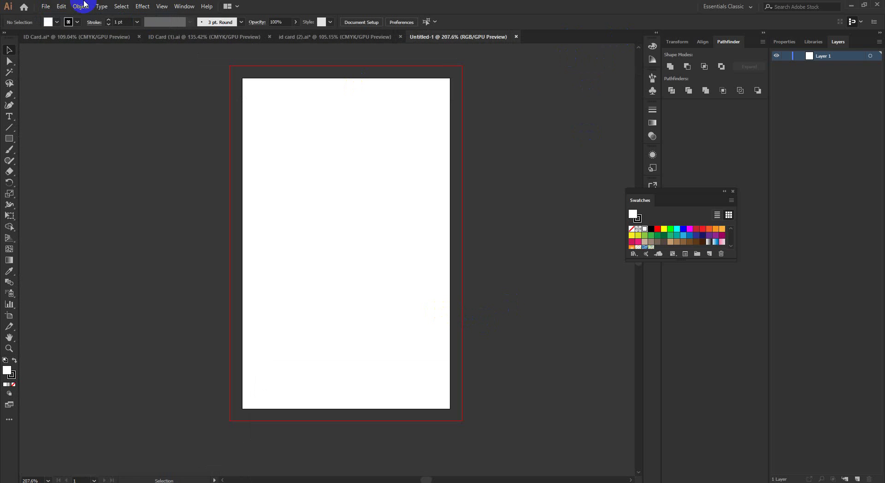
# Enter a 0.125 in bleed on all four sides for another new 2.13 x 3.39 in document, and cancel it.
pyautogui.click(45, 7)
pyautogui.click(45, 7)
pyautogui.click(46, 7)
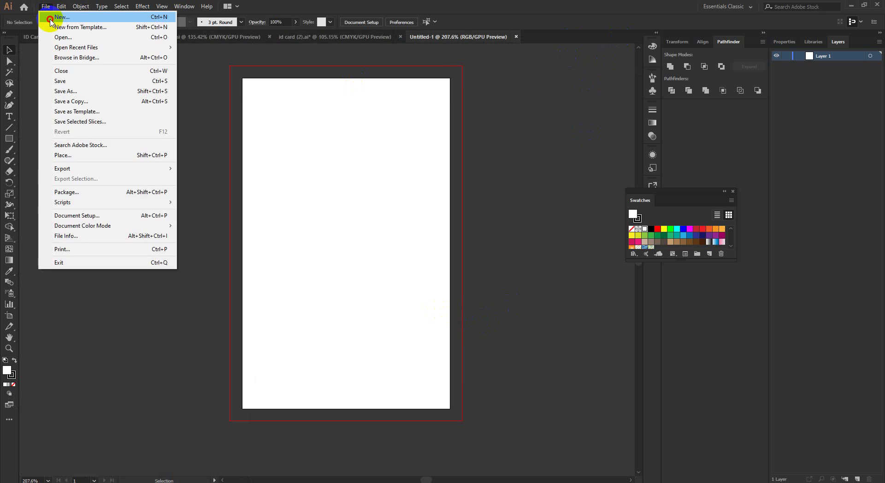
pyautogui.click(552, 170)
pyautogui.click(259, 89)
pyautogui.hotkey('ctrl', 'n')
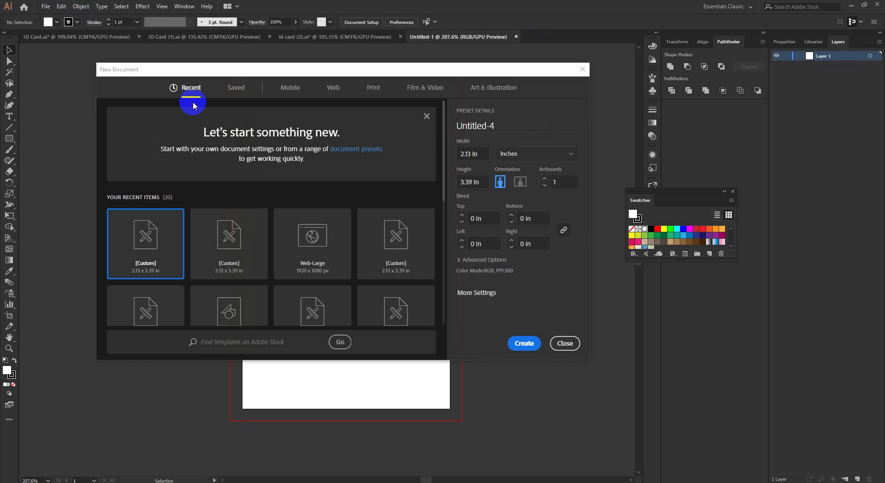
pyautogui.click(558, 344)
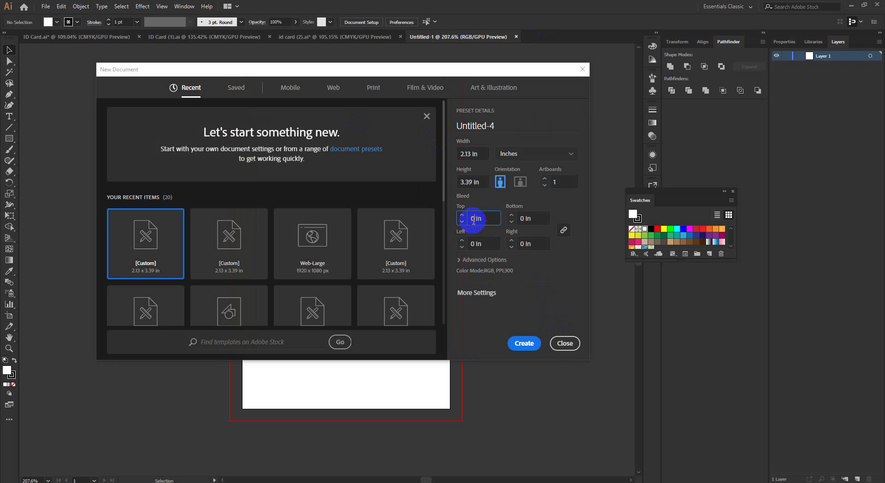
pyautogui.click(542, 220)
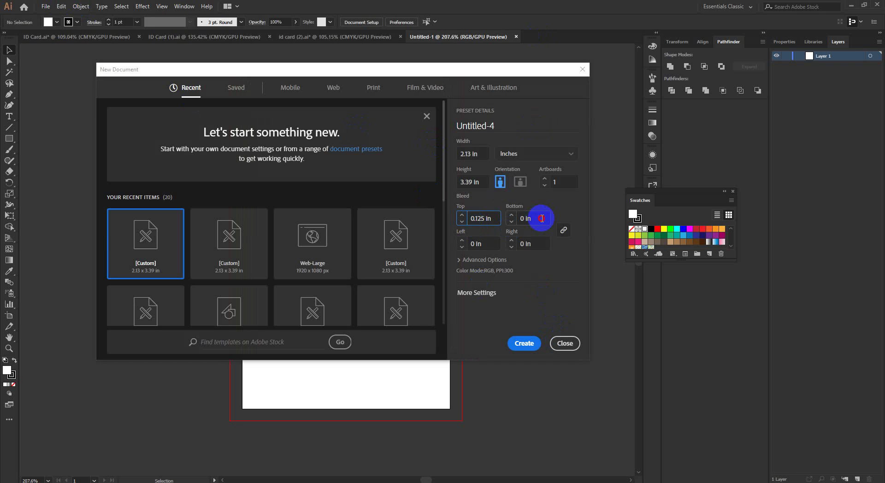
pyautogui.click(543, 245)
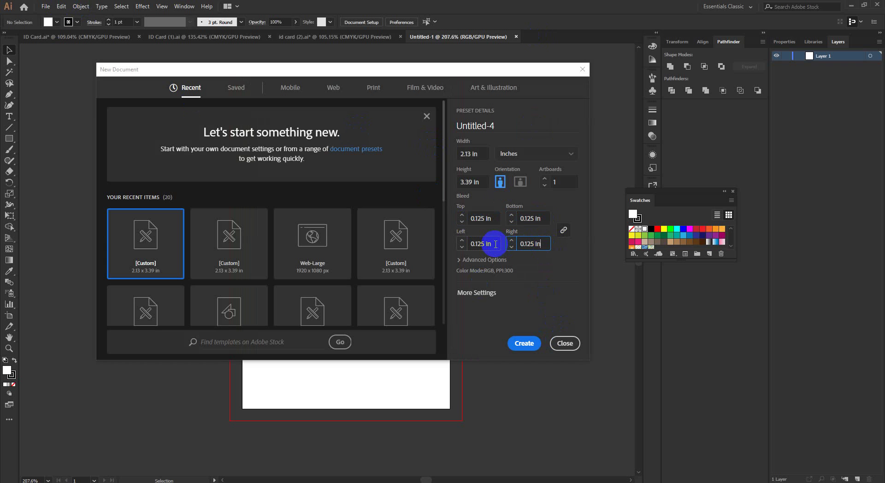
pyautogui.click(582, 69)
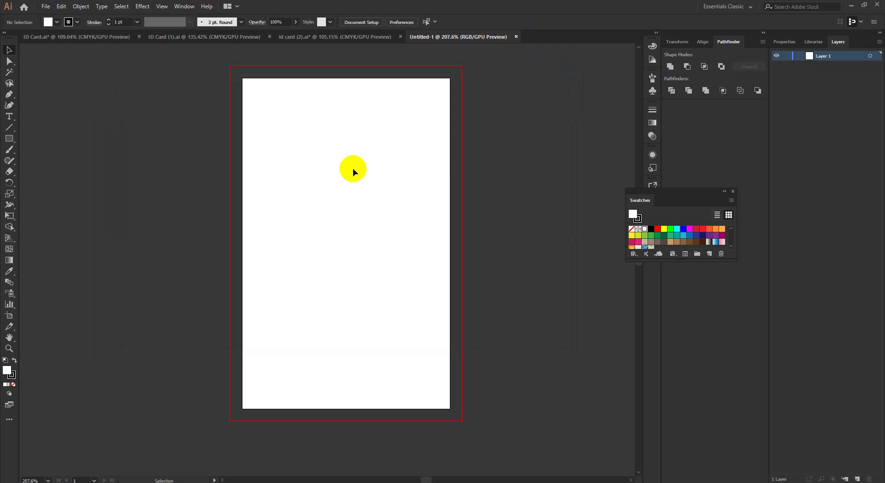
pyautogui.scroll(-2, 461, 188)
pyautogui.click(46, 12)
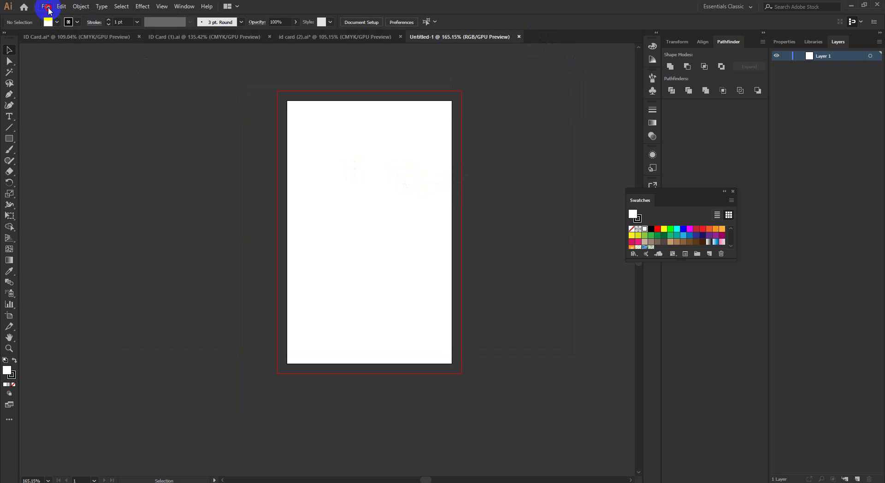
pyautogui.click(46, 7)
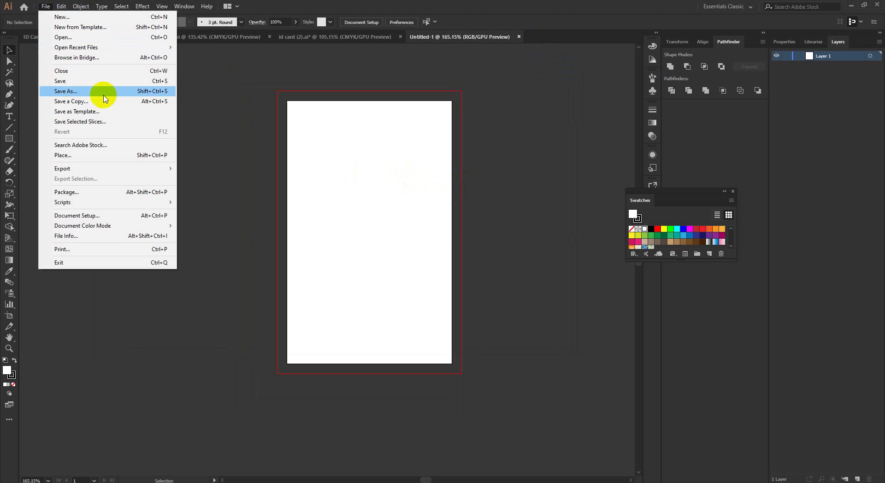
pyautogui.click(482, 4)
pyautogui.scroll(1, 361, 141)
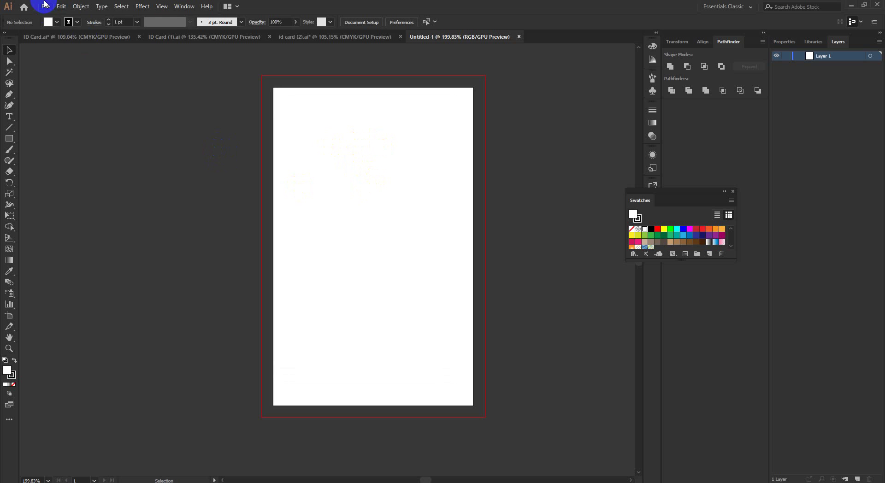
# Browse the Blank Templates folder for a new document from a template, and cancel.
pyautogui.click(45, 6)
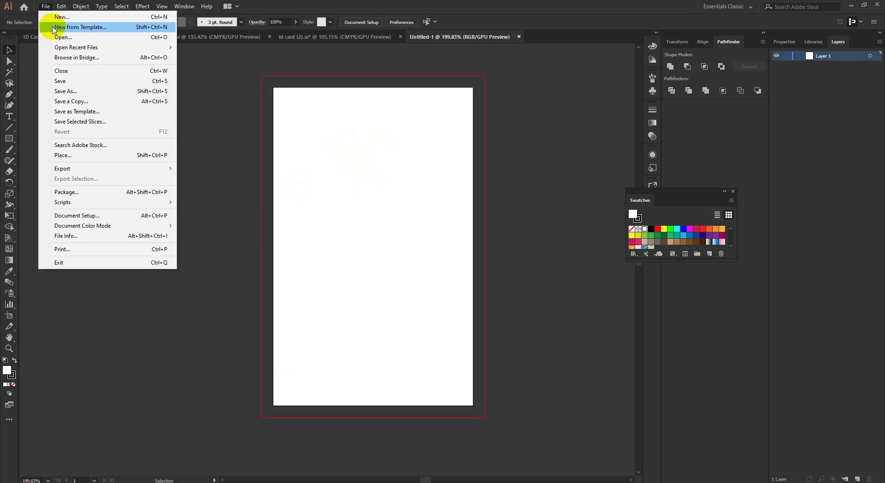
pyautogui.click(55, 28)
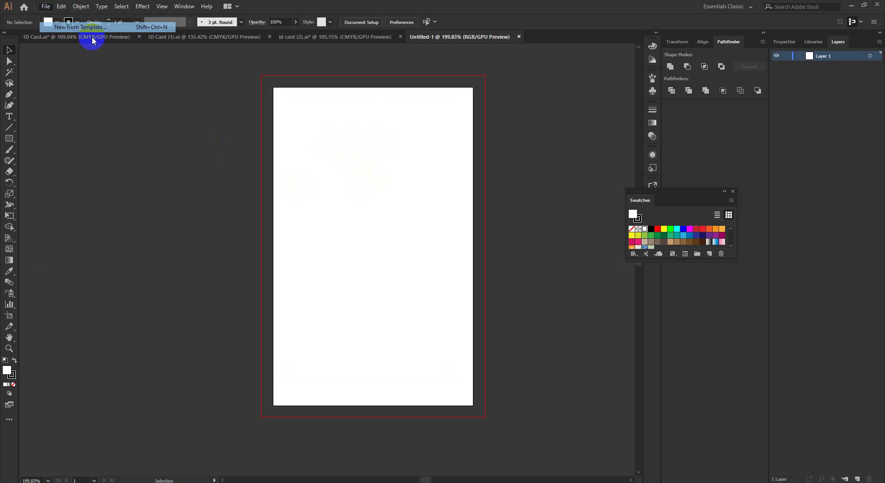
pyautogui.doubleClick(122, 74)
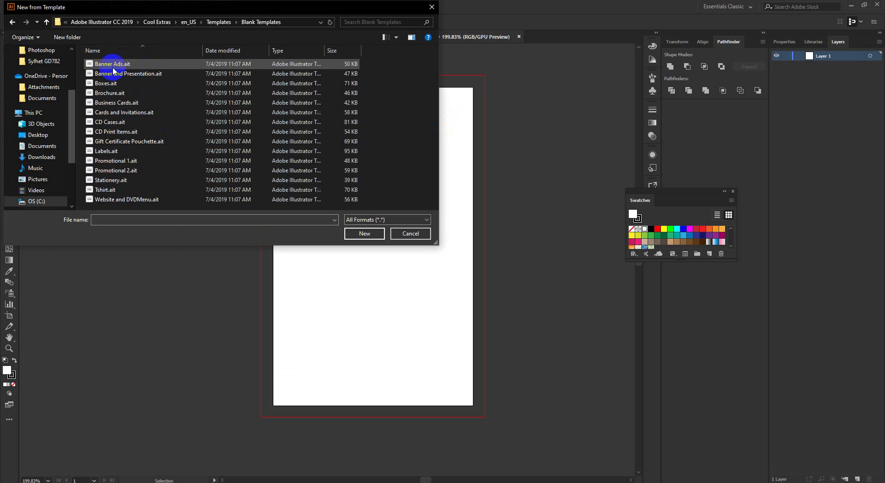
pyautogui.click(410, 233)
# Start saving a copy of Untitled-1 on the Desktop as an Illustrator Template (*.AIT), and cancel the save.
pyautogui.click(47, 7)
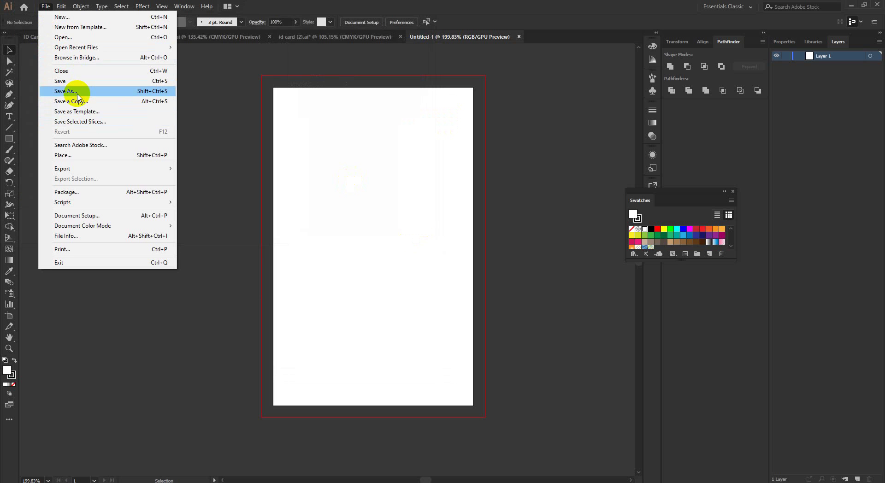
pyautogui.click(80, 92)
pyautogui.click(137, 214)
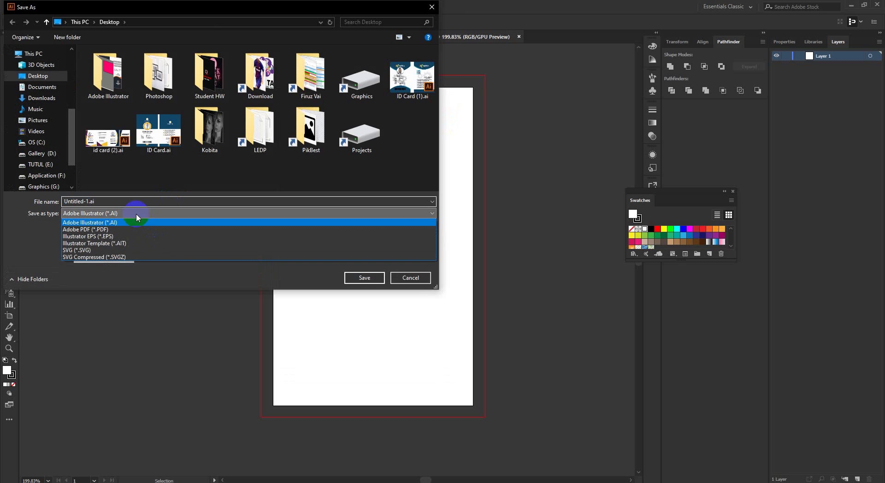
pyautogui.click(123, 243)
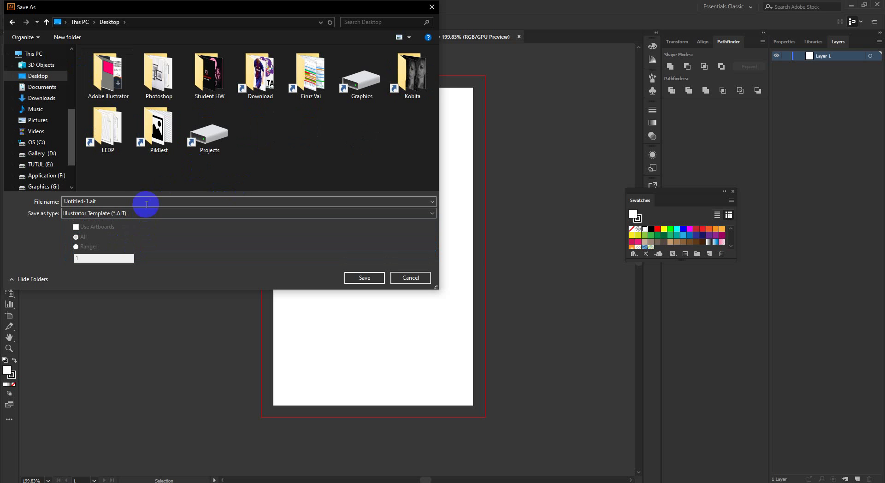
pyautogui.click(120, 217)
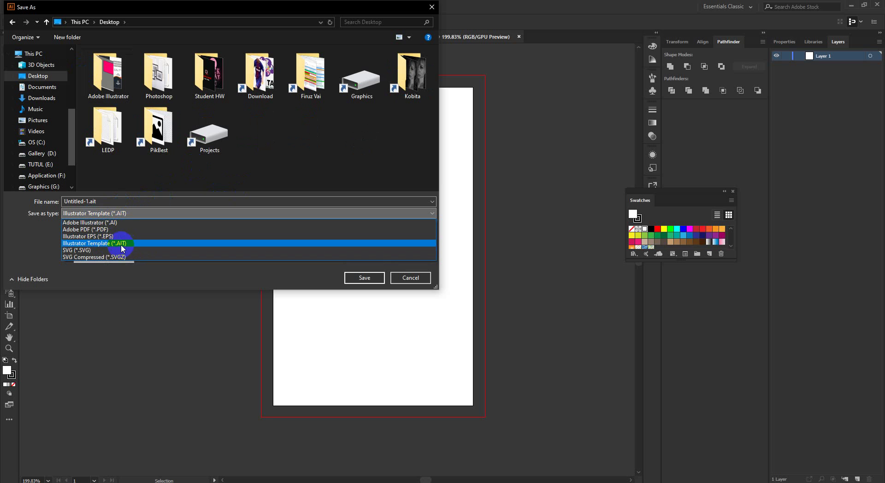
pyautogui.click(408, 278)
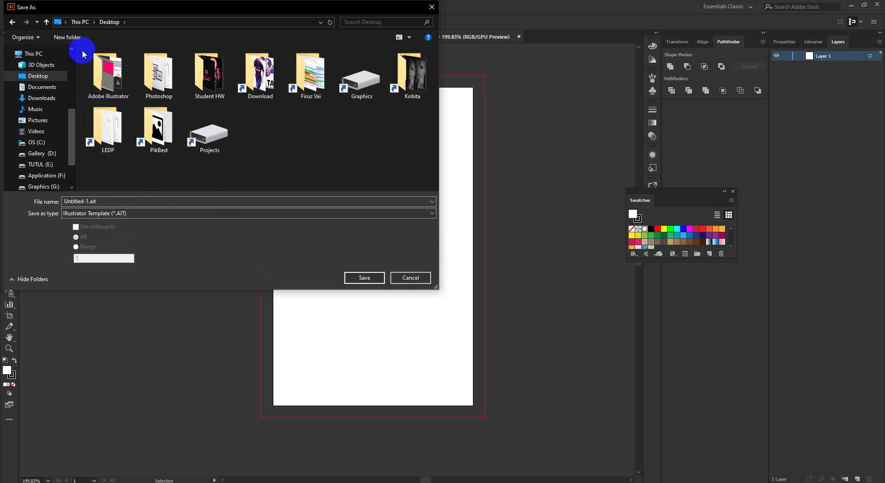
pyautogui.click(421, 280)
# Return to the New from Template files, review the Blank Templates list and leave it.
pyautogui.click(44, 6)
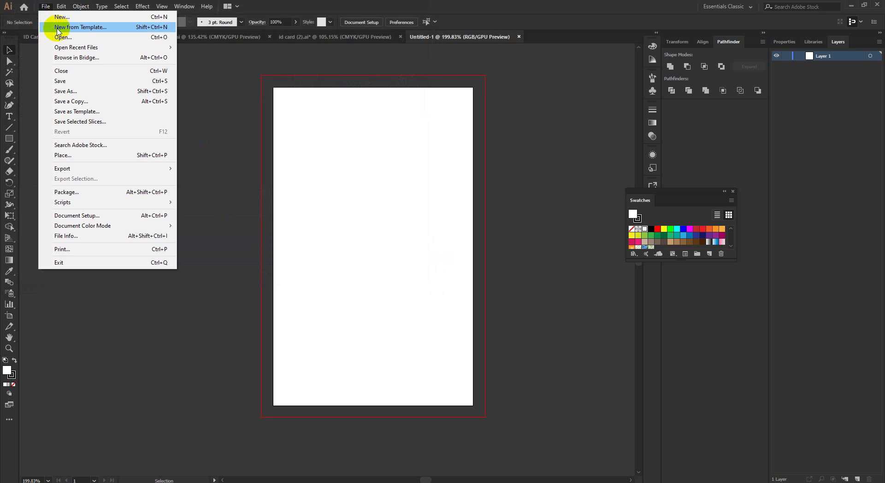
pyautogui.click(56, 27)
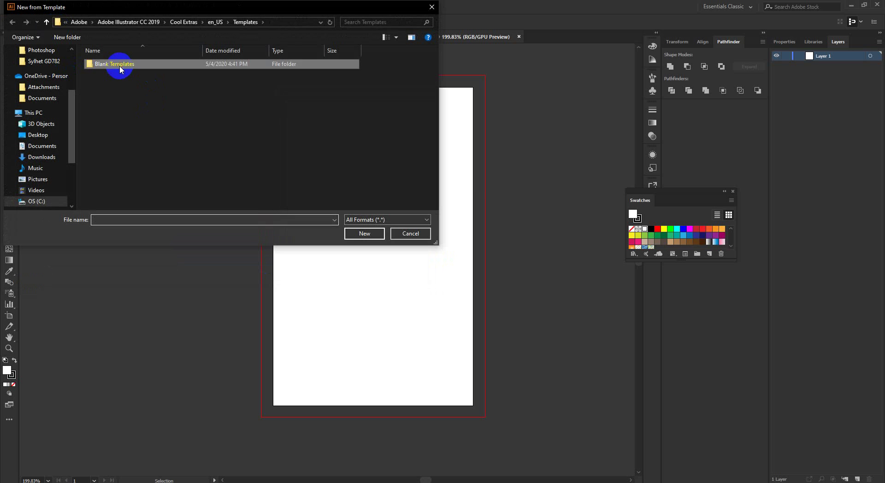
pyautogui.doubleClick(120, 69)
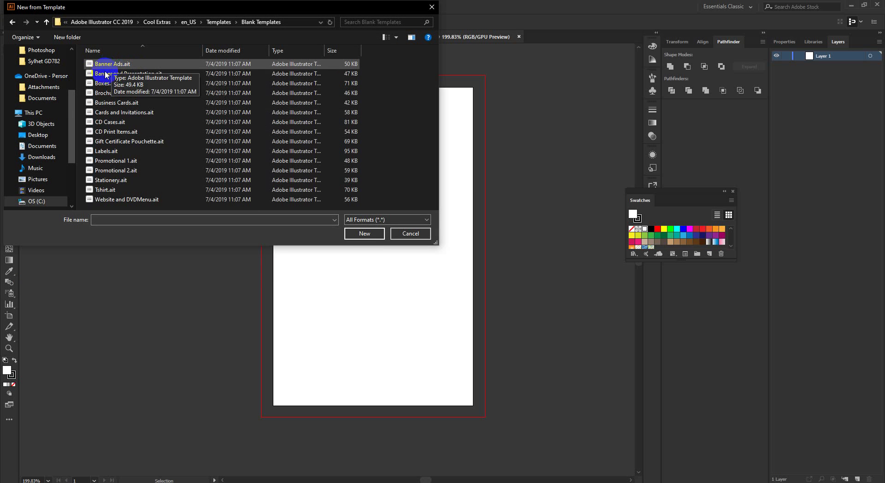
pyautogui.click(366, 234)
# Review the file formats offered when saving Untitled-1 under another name, and cancel the save.
pyautogui.click(46, 6)
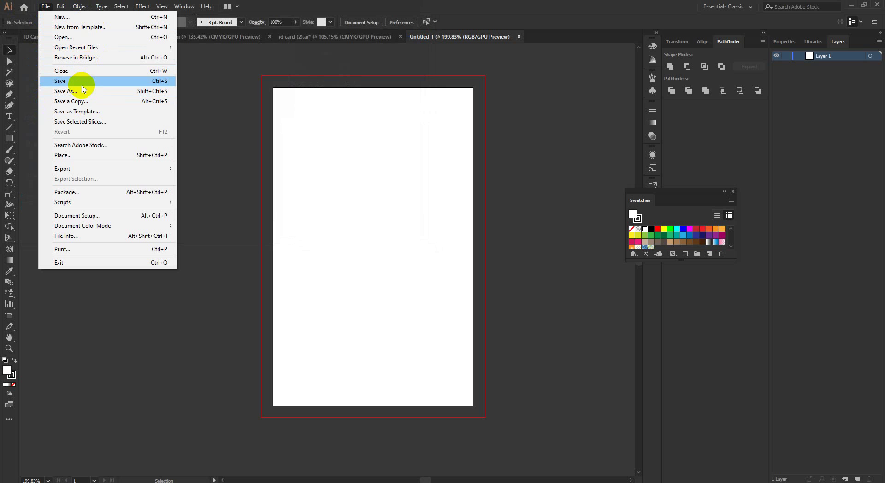
pyautogui.click(86, 91)
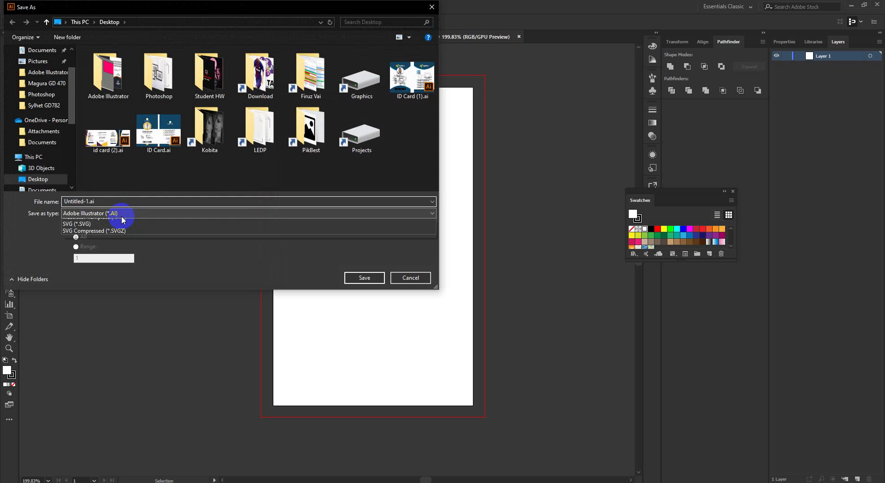
pyautogui.click(122, 214)
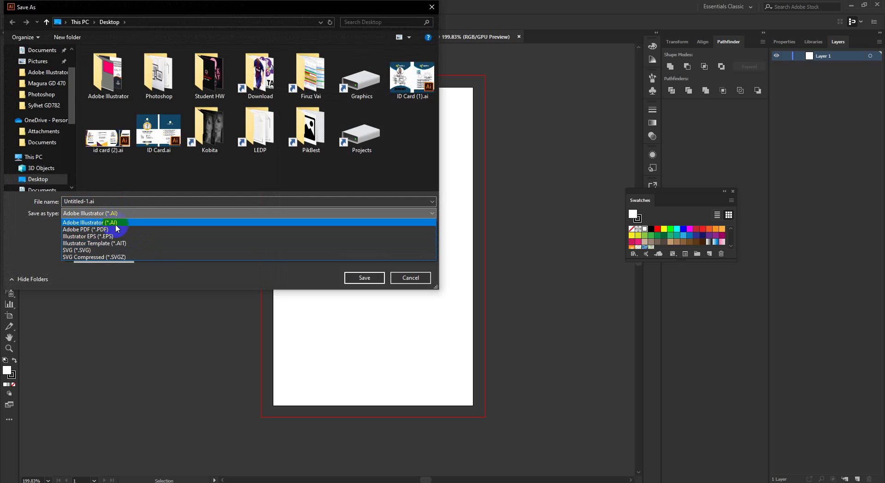
pyautogui.click(410, 278)
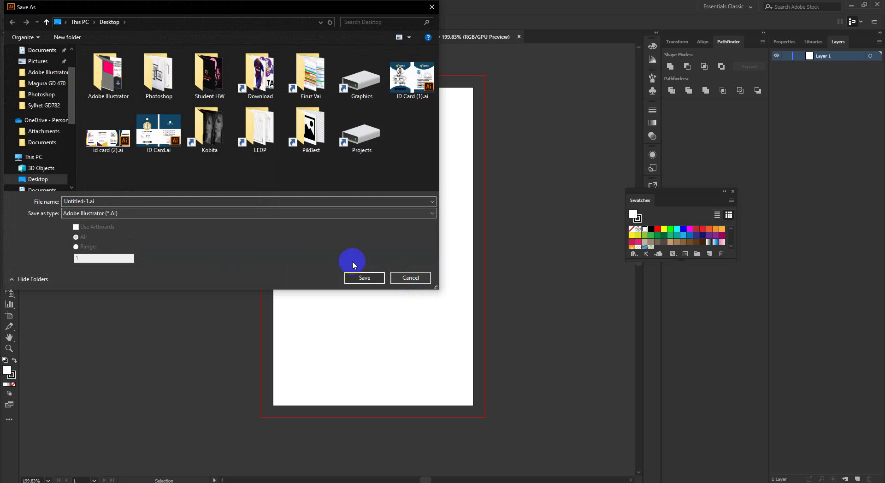
pyautogui.click(402, 277)
# Draw a rectangle about 2.125 x 3.389 in covering the artboard, and remove its stroke.
pyautogui.hotkey('ctrl', 'space')
pyautogui.moveTo(478, 213); pyautogui.dragTo(468, 231)
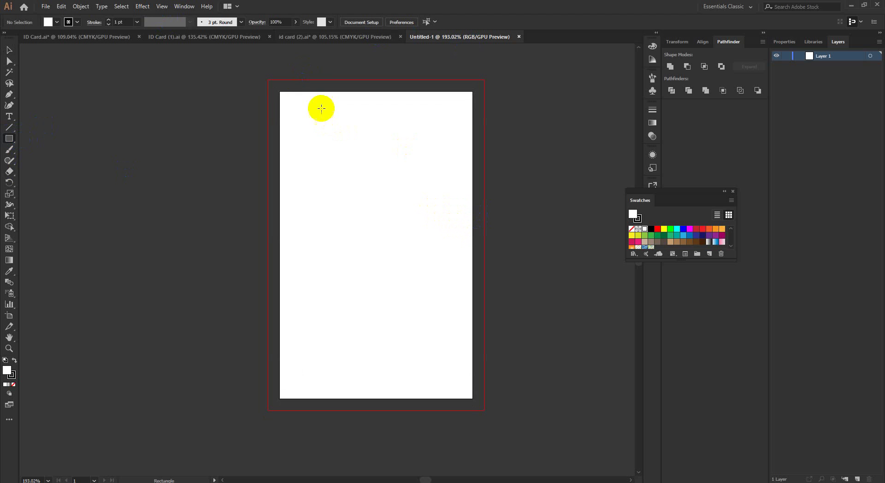
pyautogui.moveTo(281, 92); pyautogui.dragTo(472, 398)
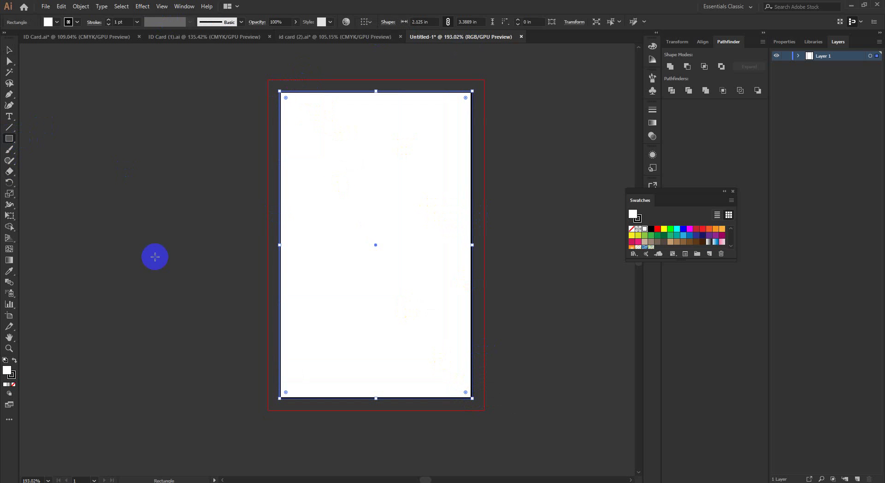
pyautogui.click(13, 383)
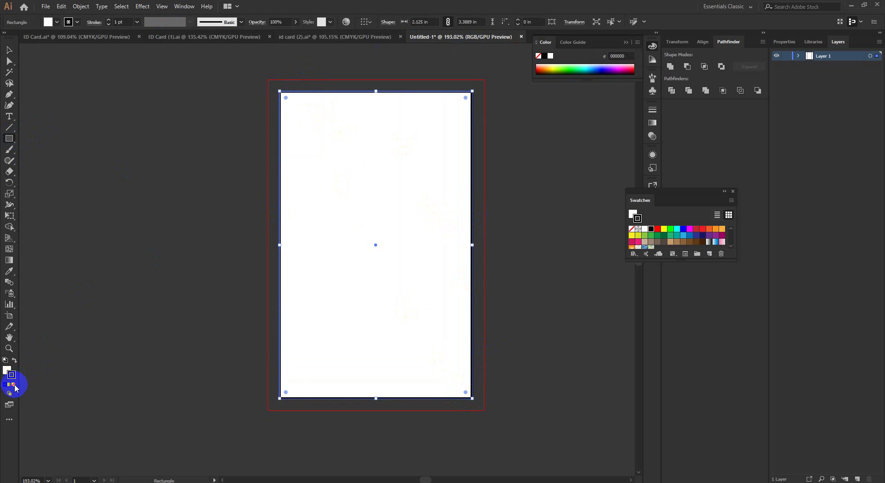
pyautogui.press('v')
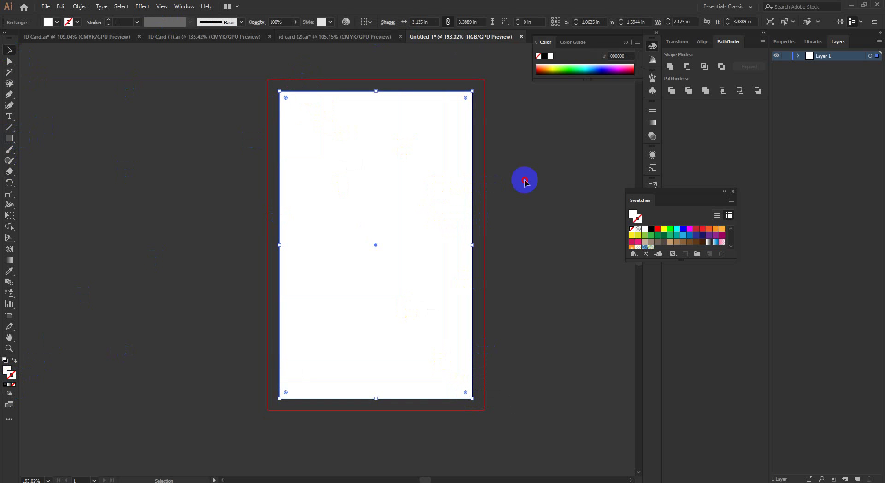
# Start an Offset Path on the artboard-sized rectangle and preview an inward offset of -0.5 in.
pyautogui.click(419, 199)
pyautogui.click(80, 6)
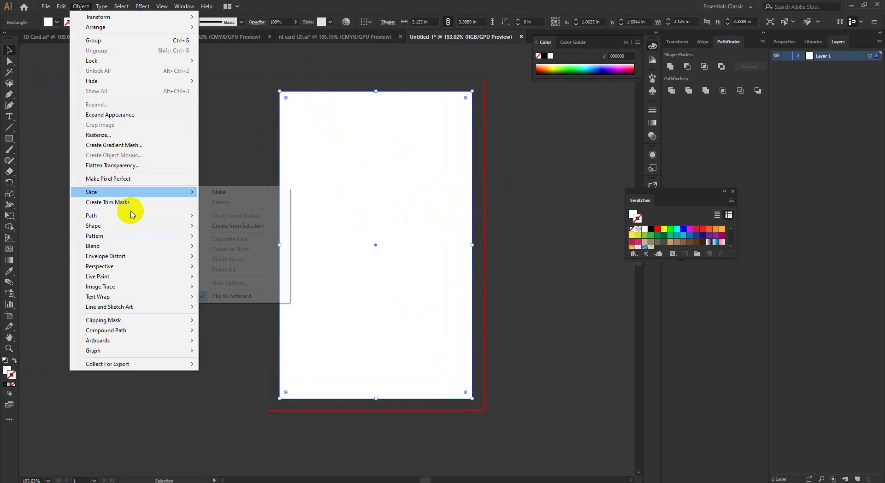
pyautogui.moveTo(193, 216)
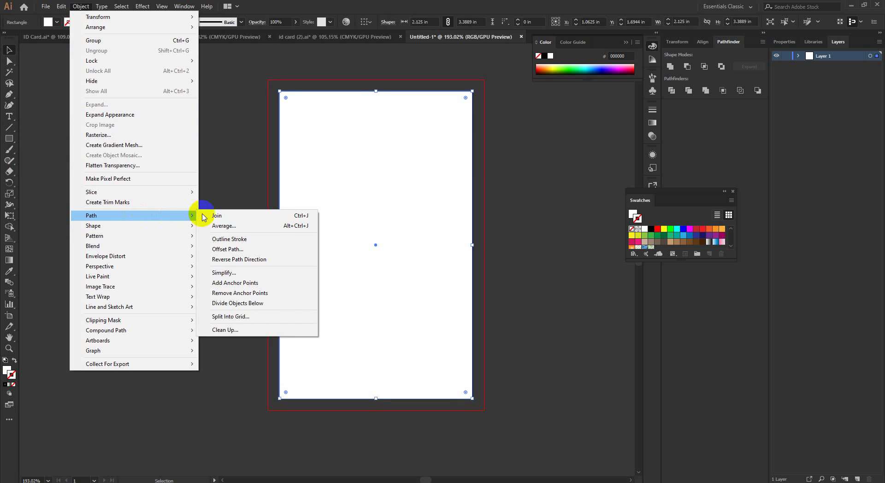
pyautogui.click(229, 249)
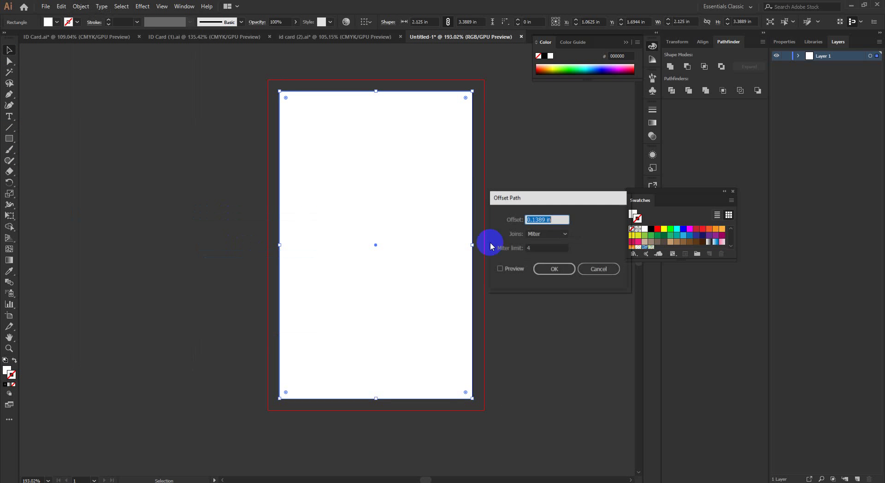
pyautogui.click(500, 270)
pyautogui.click(500, 270)
pyautogui.click(526, 220)
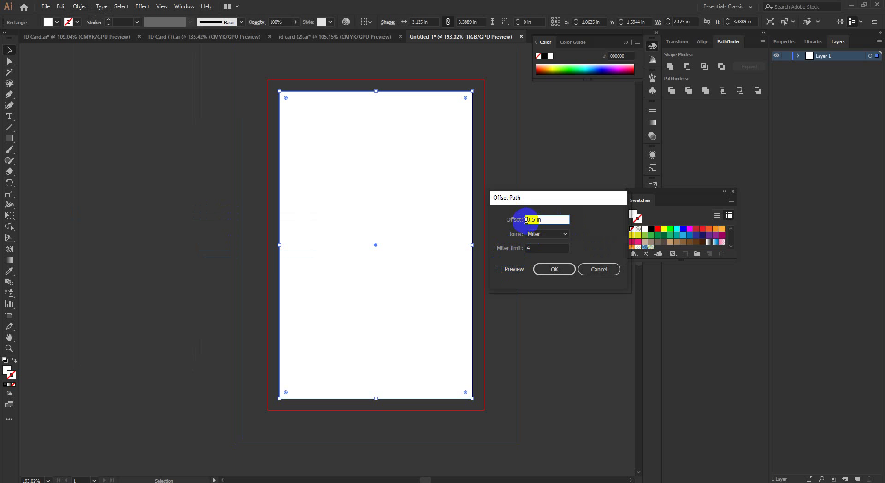
pyautogui.click(499, 269)
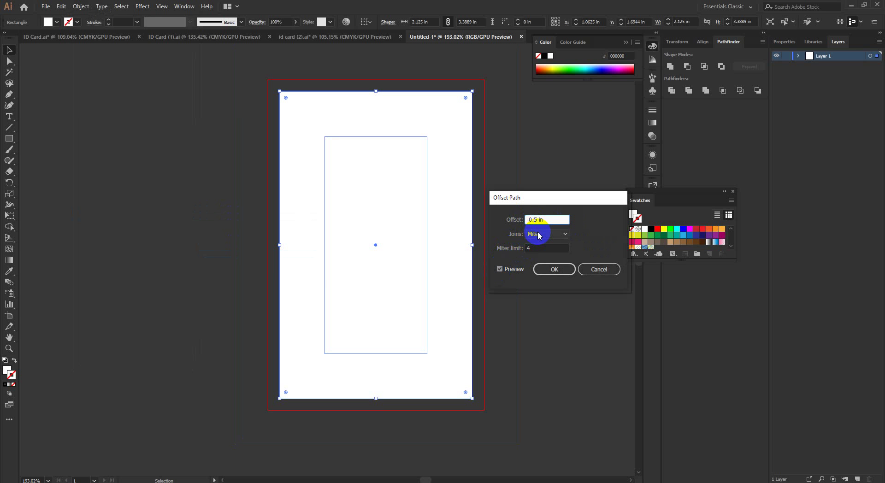
# Preview inward offsets of -0.25 in and -0.125 in on the artboard-sized rectangle.
pyautogui.click(500, 269)
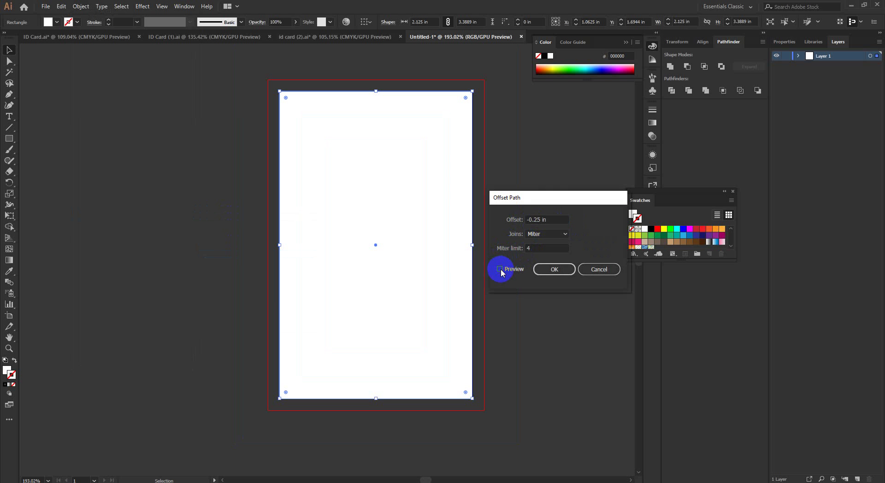
pyautogui.click(499, 269)
pyautogui.click(535, 222)
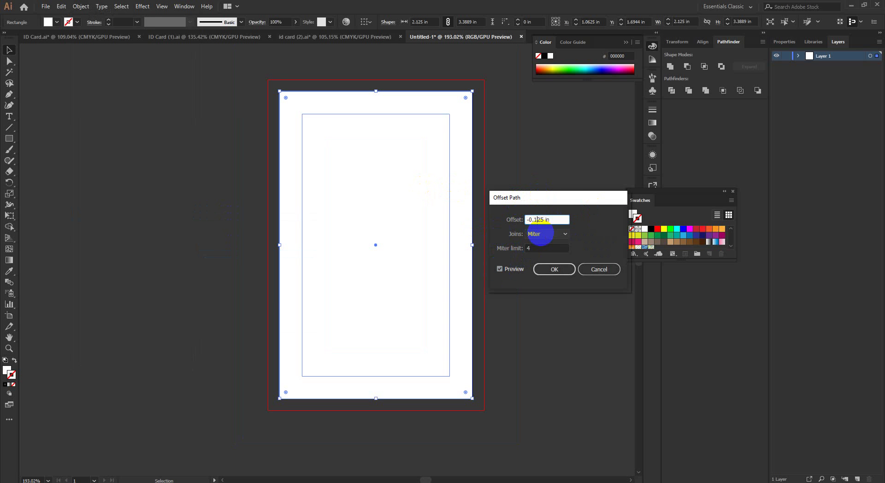
pyautogui.click(522, 262)
pyautogui.click(500, 269)
pyautogui.click(500, 269)
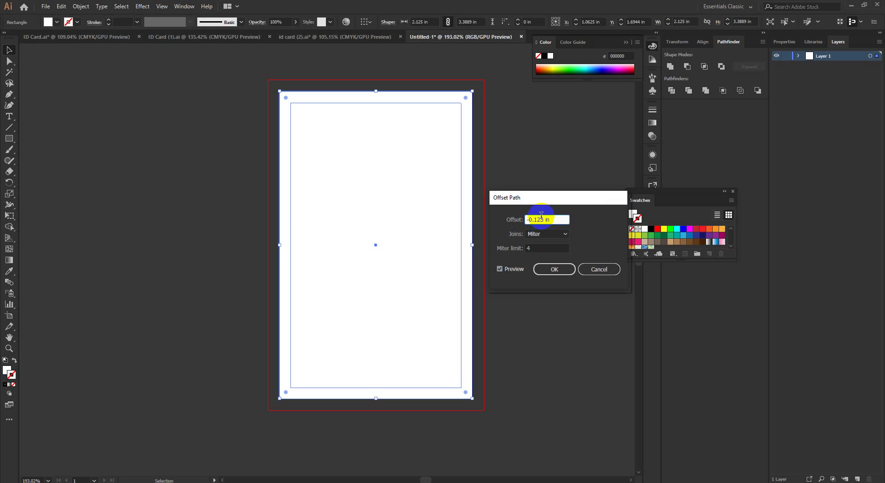
# Set the offset to -0.25 in, check its preview and apply it to the artboard-sized rectangle.
pyautogui.click(522, 249)
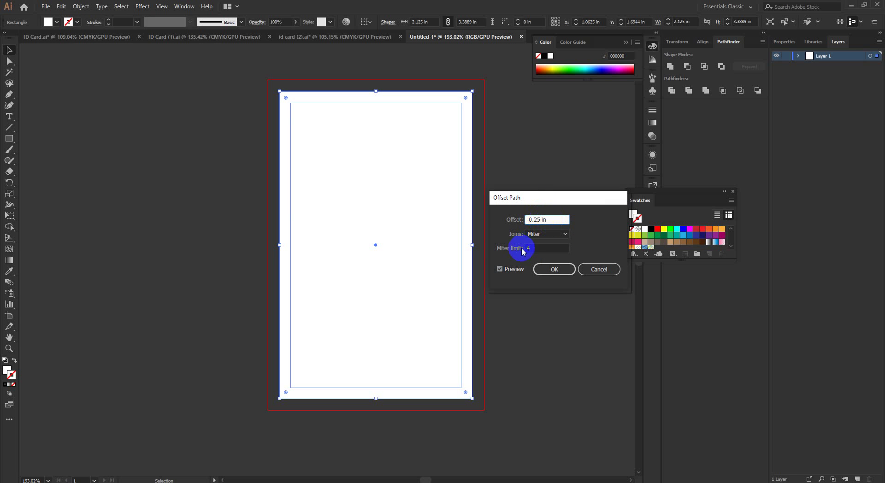
pyautogui.click(500, 268)
pyautogui.click(500, 269)
pyautogui.click(549, 269)
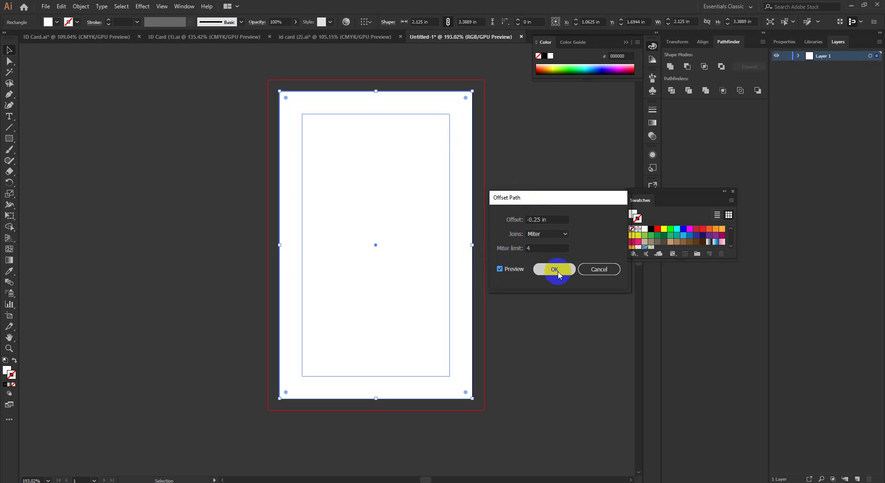
pyautogui.click(558, 272)
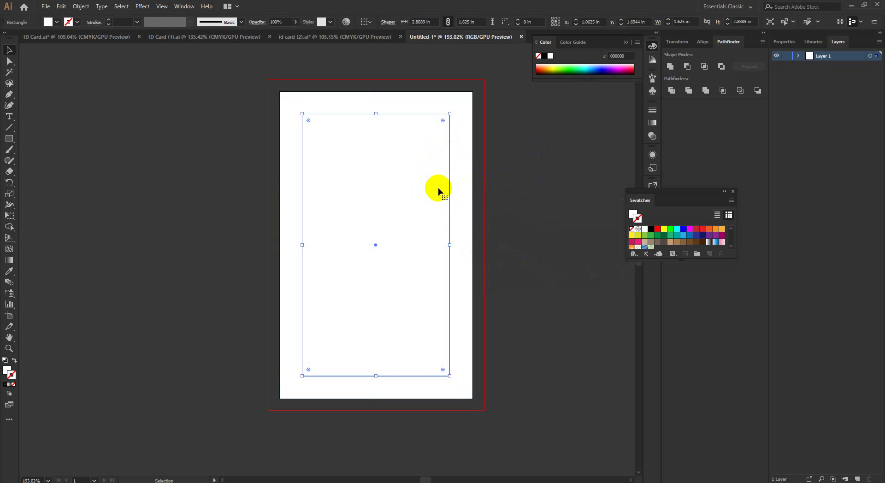
pyautogui.hotkey('ctrl', '7')
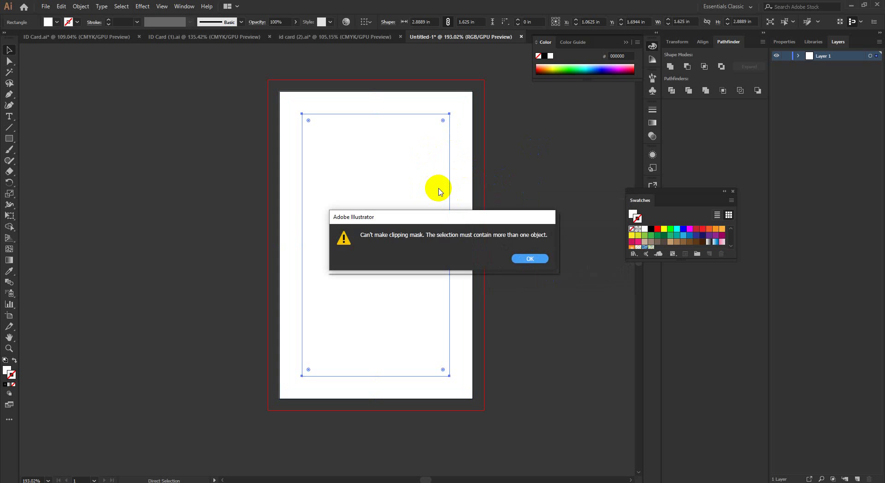
pyautogui.click(530, 259)
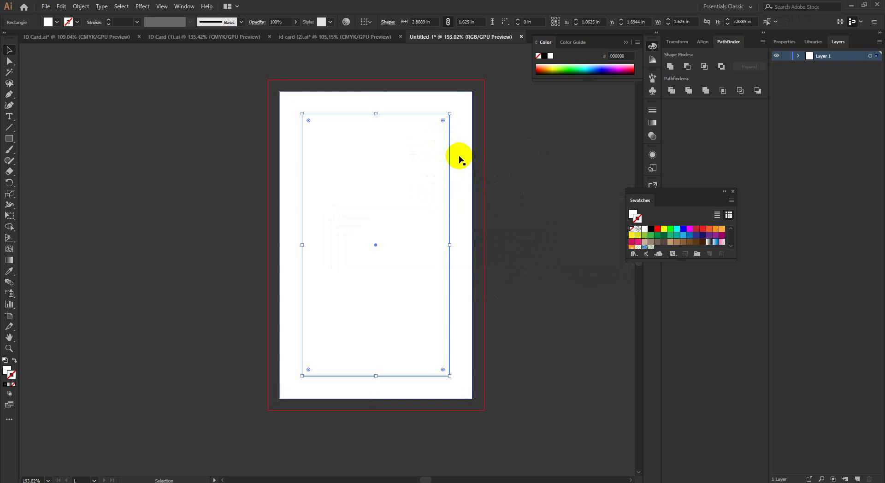
pyautogui.rightClick(450, 140)
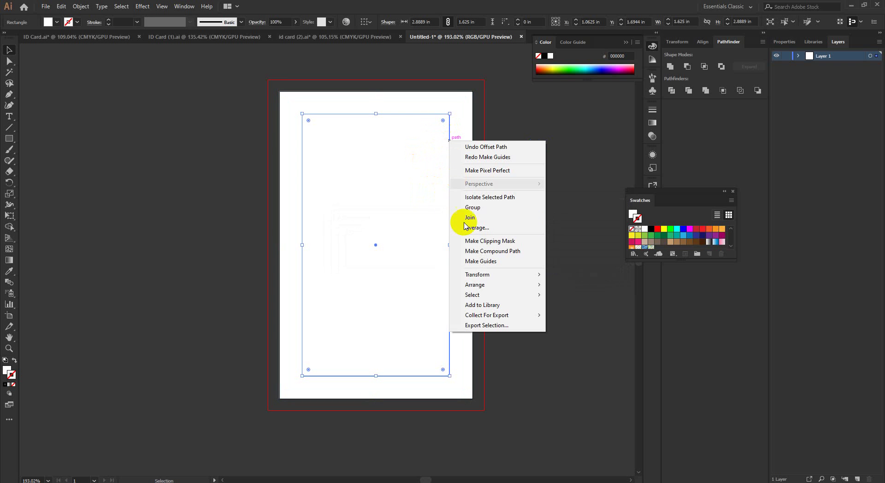
pyautogui.click(591, 208)
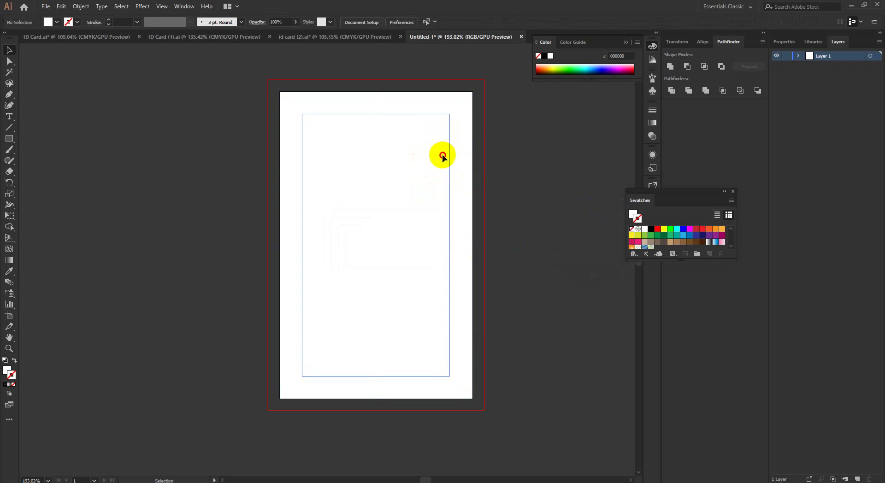
# Convert the inset rectangle into a guide and lock it.
pyautogui.rightClick(443, 156)
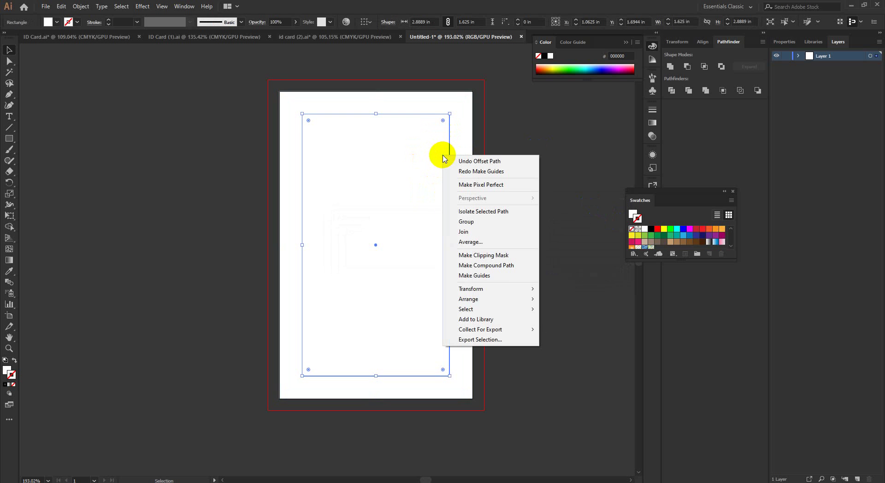
pyautogui.click(493, 277)
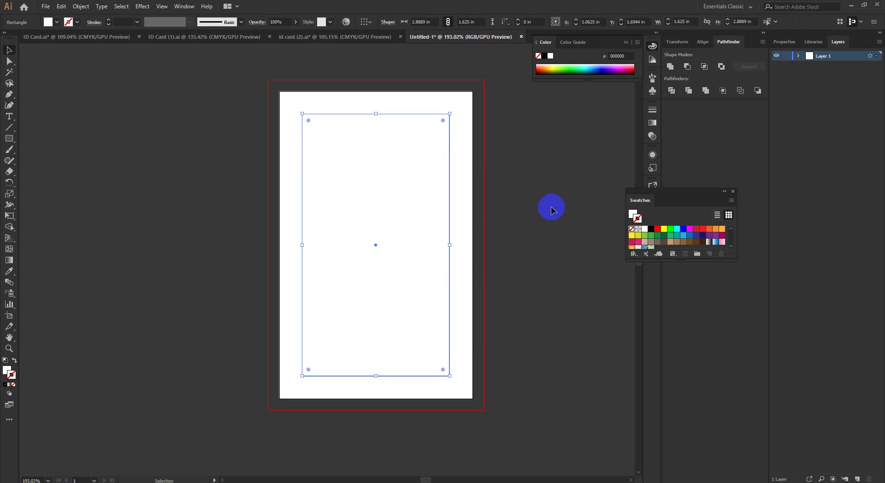
pyautogui.click(550, 207)
pyautogui.click(450, 131)
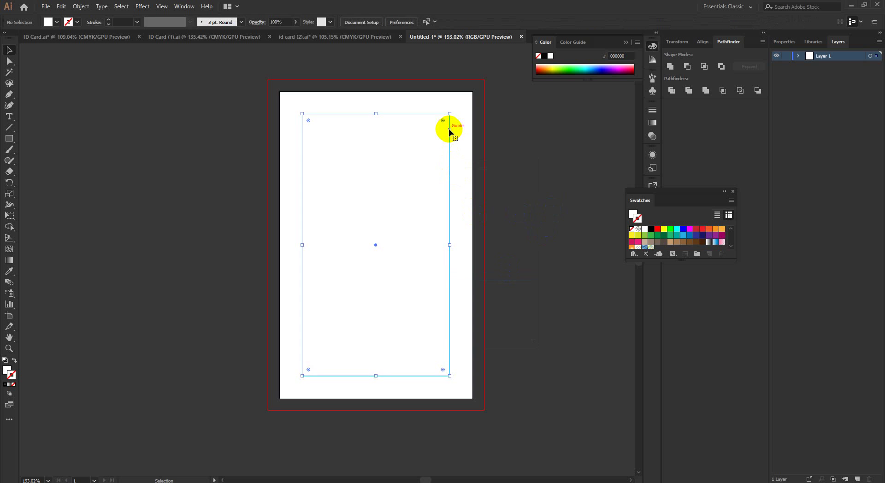
pyautogui.hotkey('ctrl', '2')
pyautogui.click(514, 149)
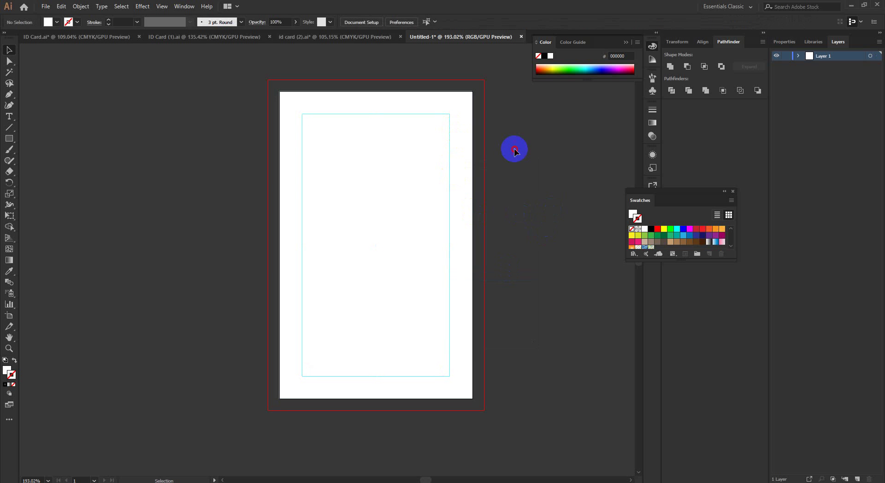
# Stretch the white background rectangle out to the bleed edges on all four sides, about 2.375 x 3.639 in, and deselect it.
pyautogui.click(464, 122)
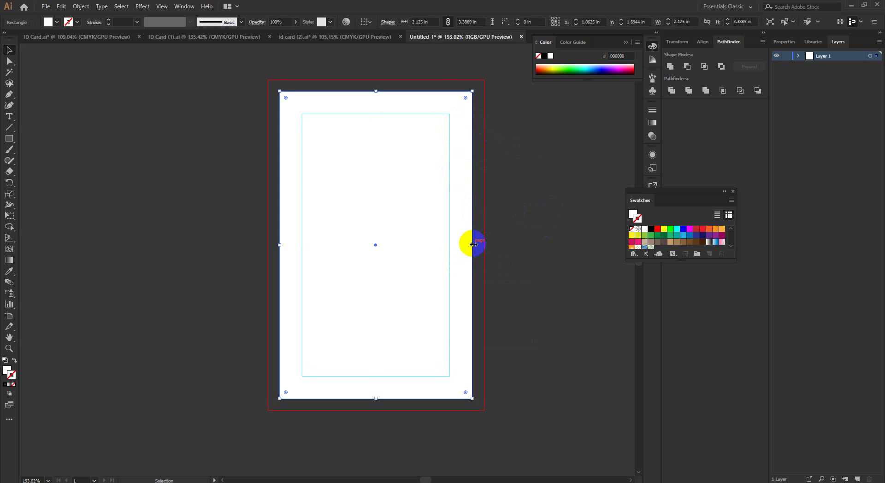
pyautogui.moveTo(473, 245)
pyautogui.mouseDown()
pyautogui.moveTo(497, 251)
pyautogui.moveTo(484, 252)
pyautogui.mouseUp()
pyautogui.moveTo(381, 399); pyautogui.dragTo(381, 410)
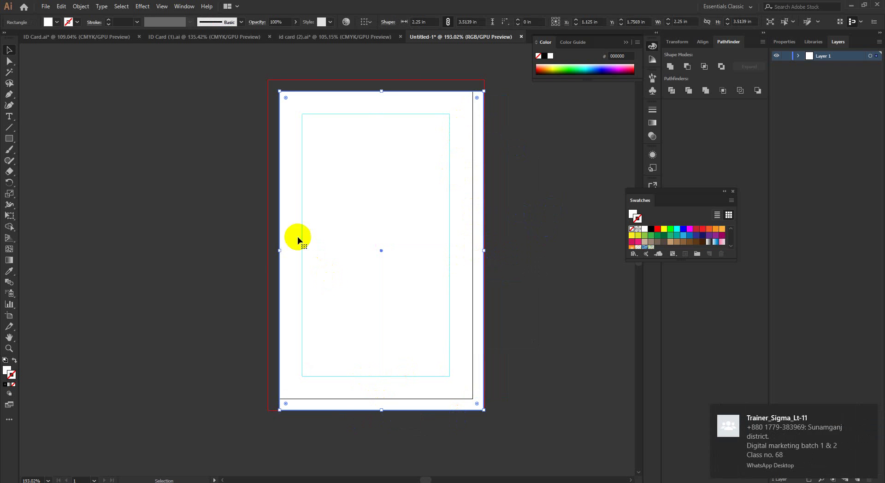
pyautogui.moveTo(278, 250); pyautogui.dragTo(269, 251)
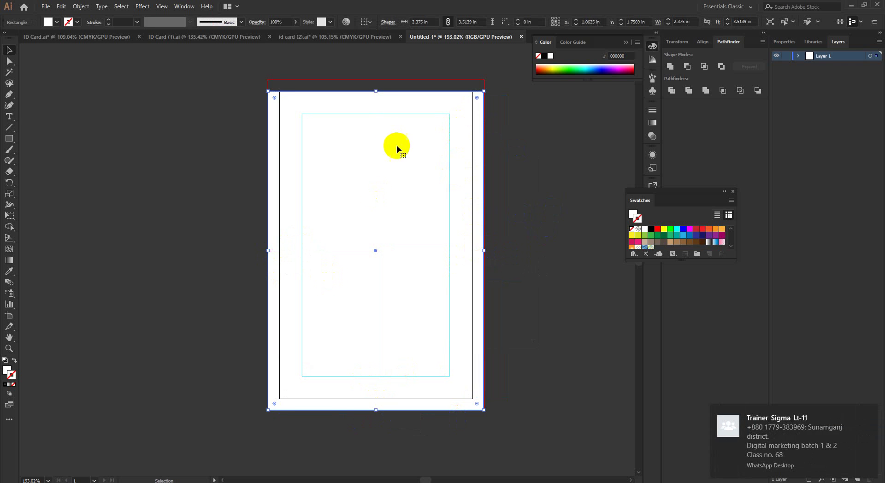
pyautogui.moveTo(377, 91); pyautogui.dragTo(375, 79)
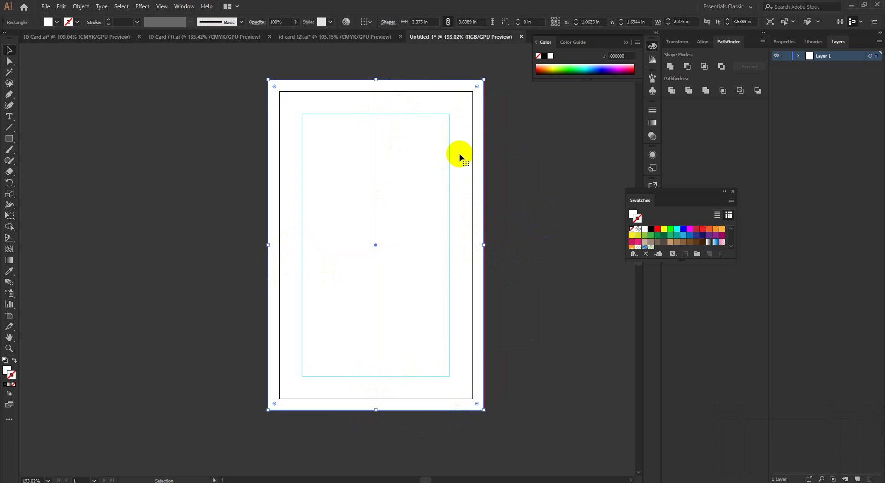
pyautogui.scroll(-5, 436, 212)
pyautogui.click(10, 47)
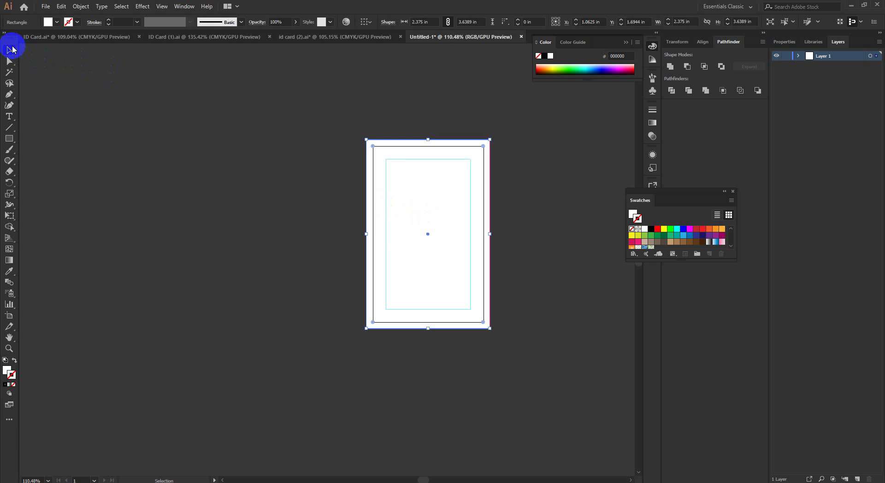
pyautogui.click(344, 183)
pyautogui.moveTo(338, 214); pyautogui.dragTo(311, 257)
pyautogui.scroll(-2, 306, 243)
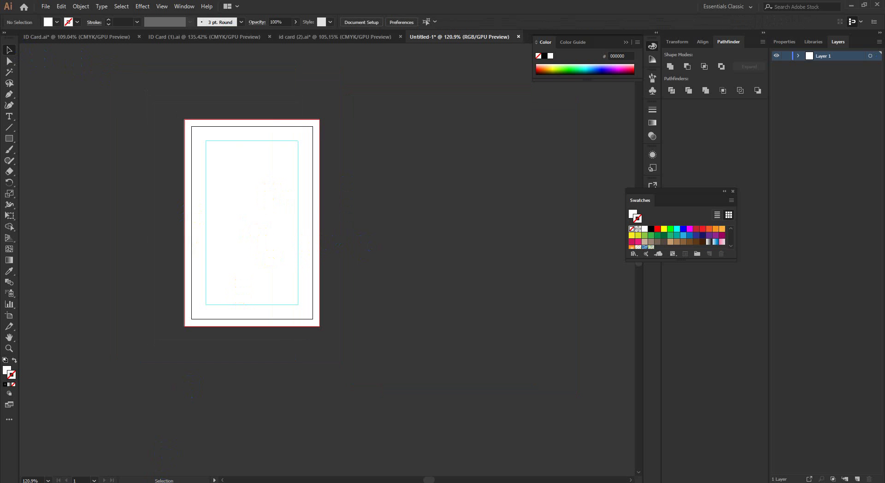
# Switch to the Google Meet call, admit the waiting participant and look through the participant list.
pyautogui.moveTo(141, 482)
pyautogui.click(171, 443)
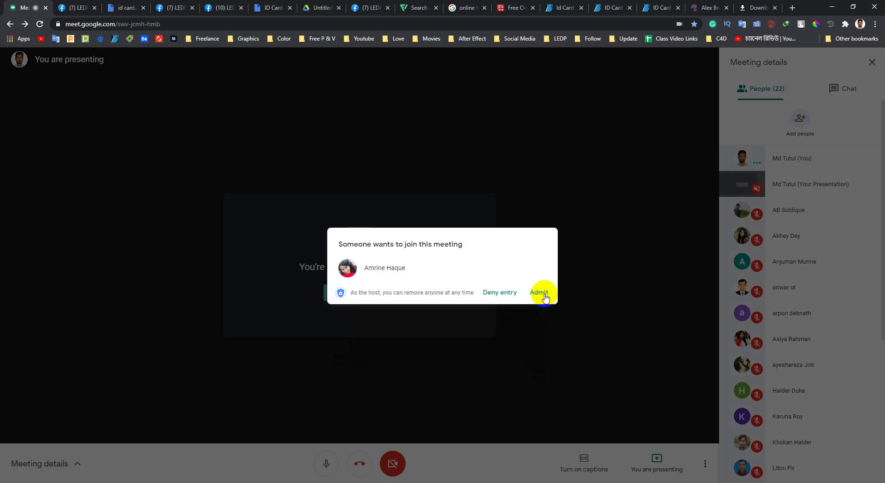
pyautogui.click(540, 292)
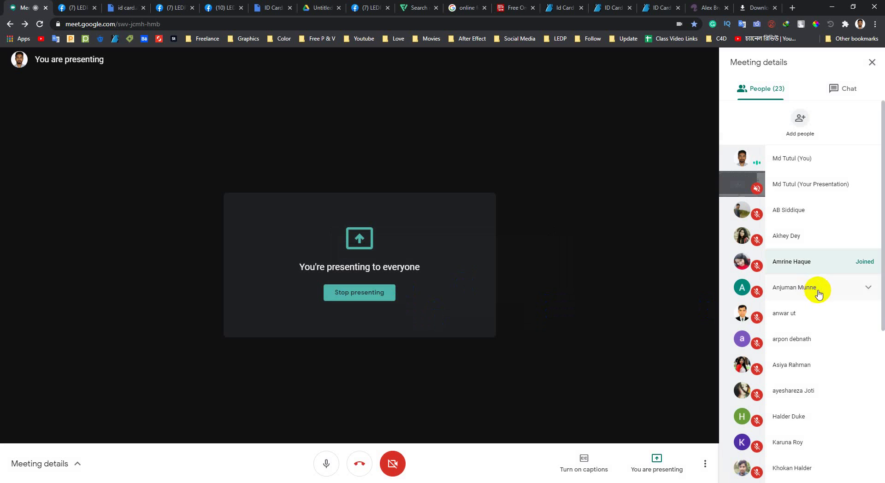
pyautogui.scroll(-5, 801, 375)
pyautogui.scroll(5, 801, 375)
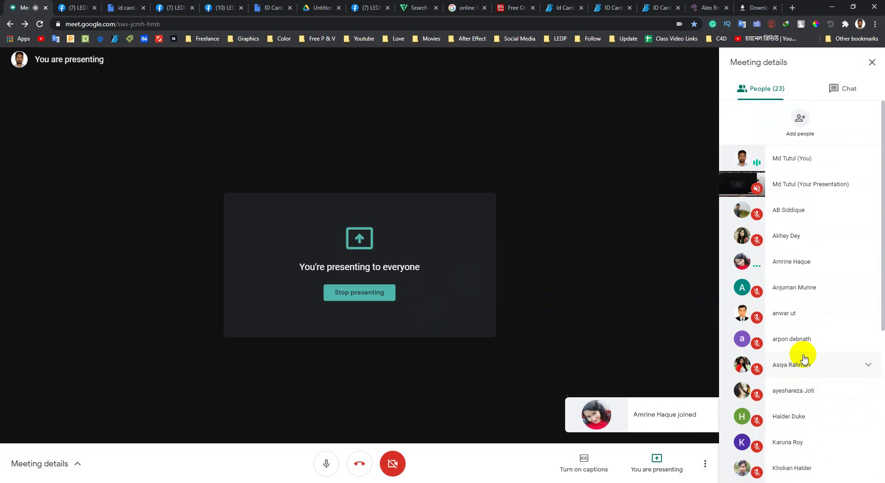
pyautogui.scroll(-2, 793, 318)
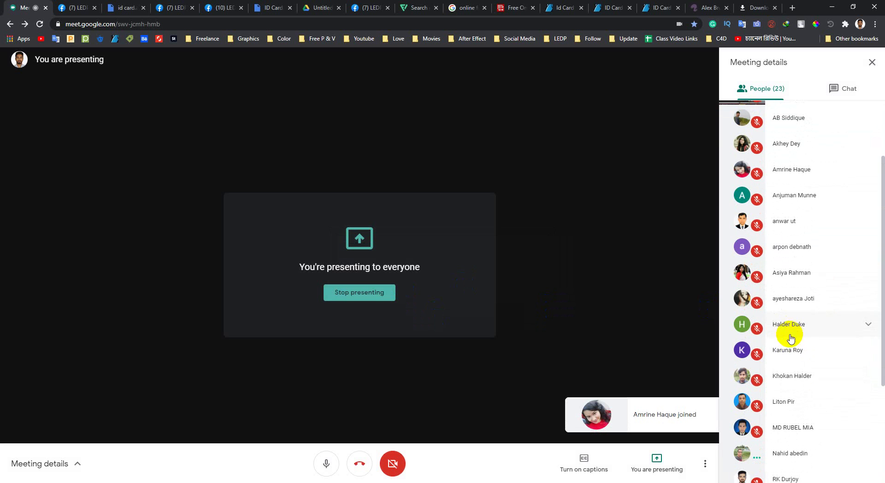
# Stop presenting the screen in the meeting and look through the remaining participants.
pyautogui.click(671, 457)
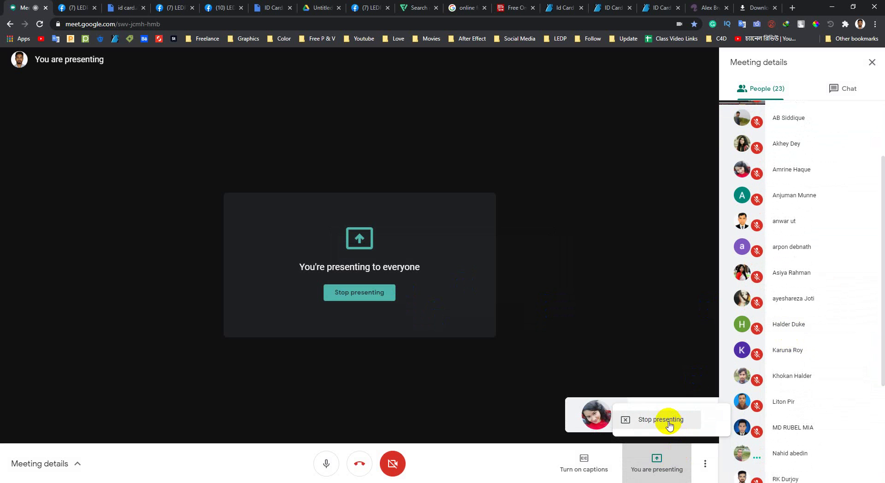
pyautogui.click(669, 421)
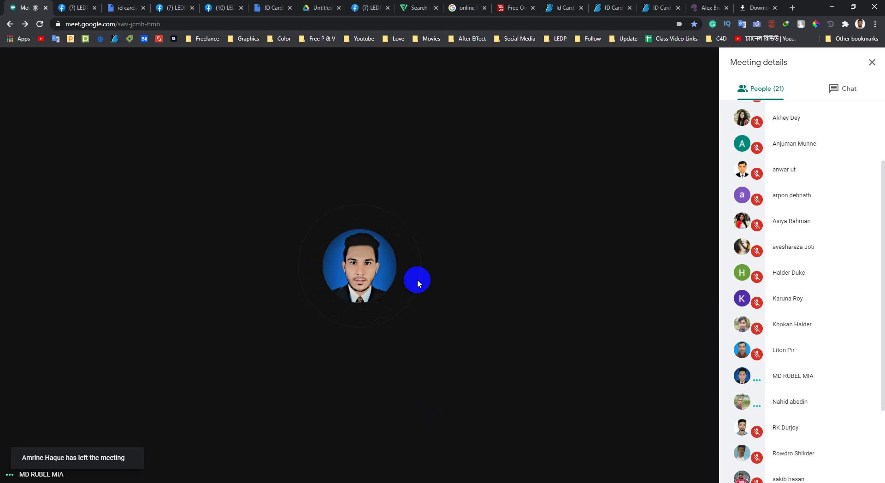
pyautogui.scroll(-3, 802, 351)
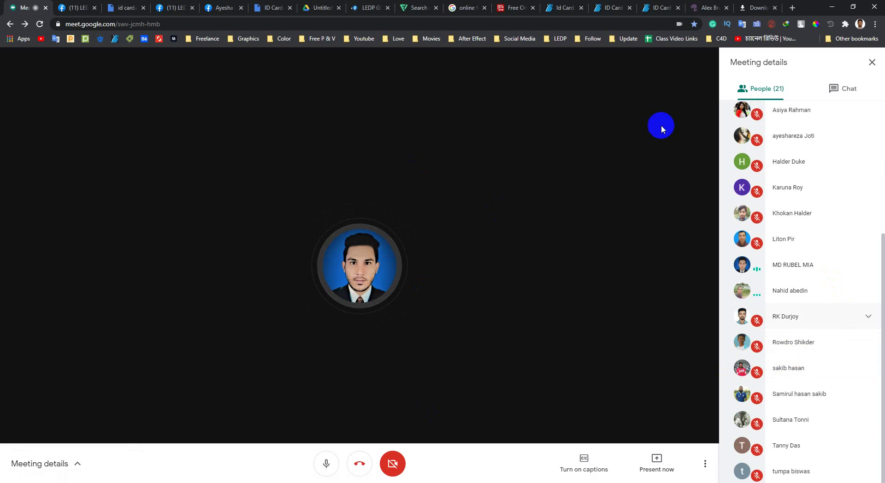
# Present the entire screen to the meeting again and admit the participant waiting to join.
pyautogui.click(652, 469)
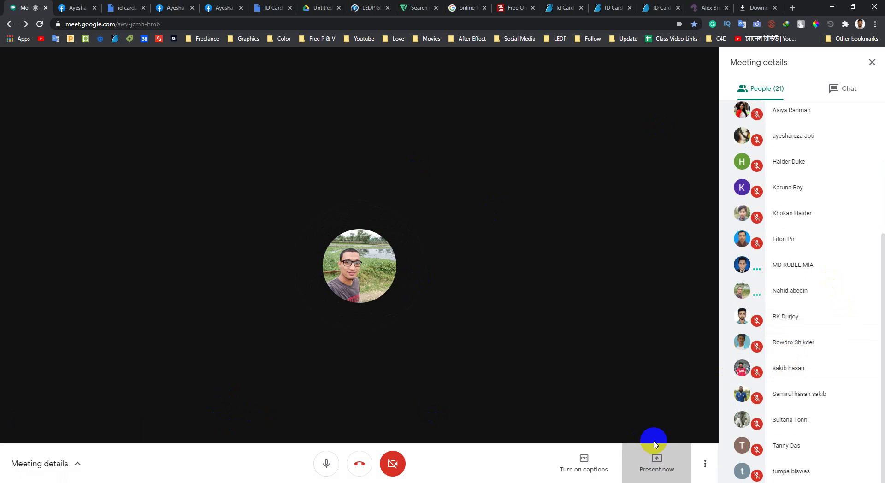
pyautogui.click(650, 386)
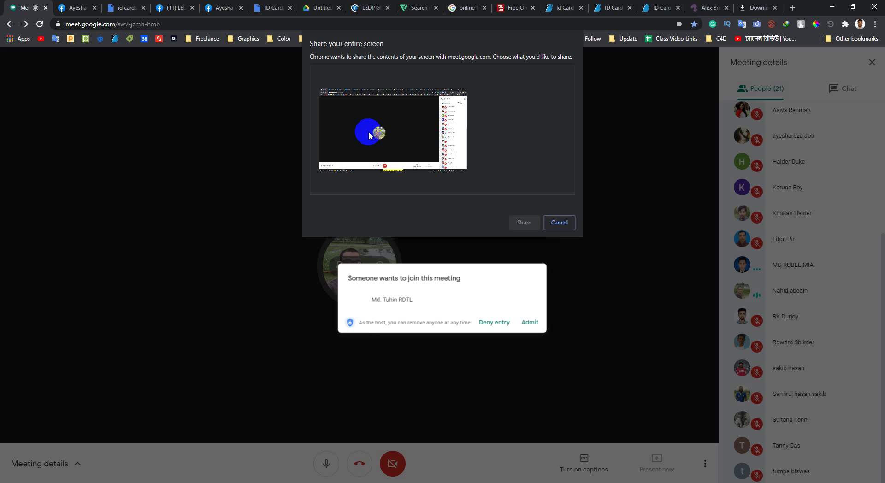
pyautogui.click(369, 133)
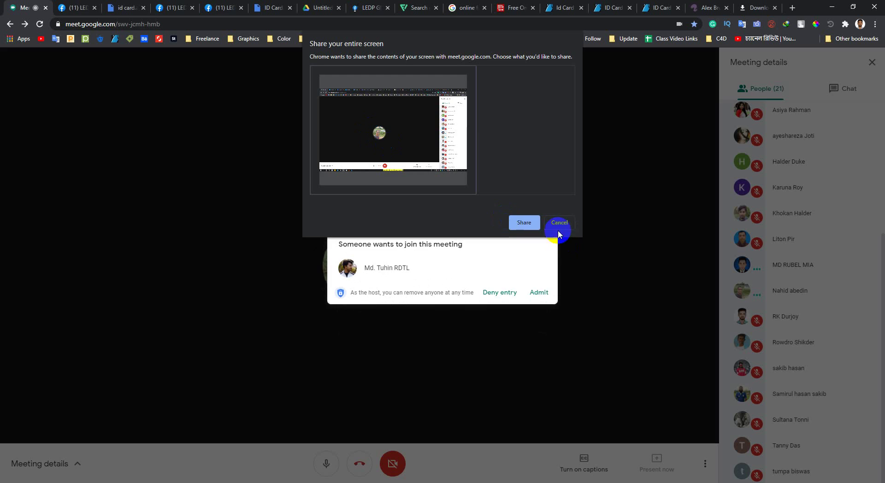
pyautogui.click(524, 223)
pyautogui.click(539, 293)
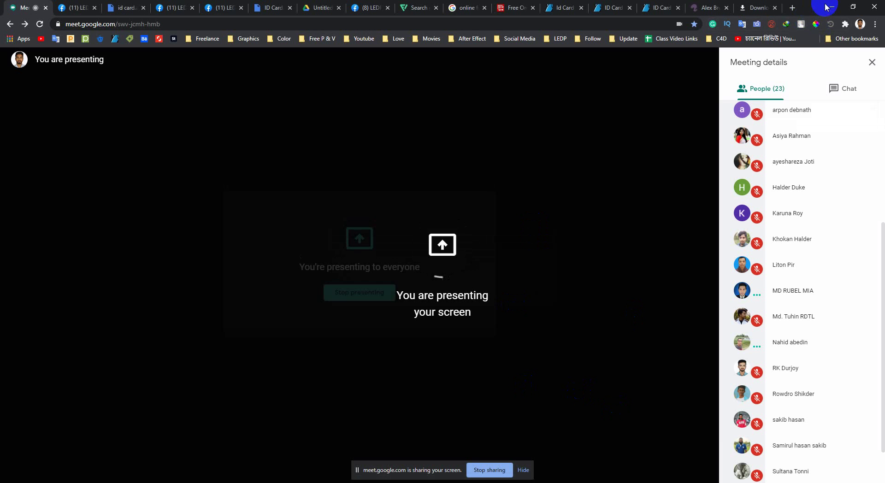
# Return to Illustrator and place volvo_s90_1.jpg on the card as an unlinked image, about 1.41 x 0.79 in.
pyautogui.click(827, 7)
pyautogui.click(44, 7)
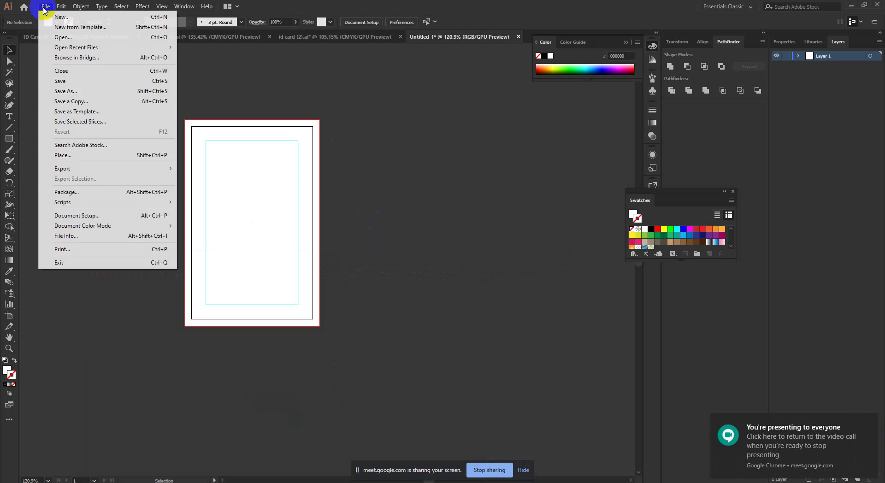
pyautogui.click(97, 156)
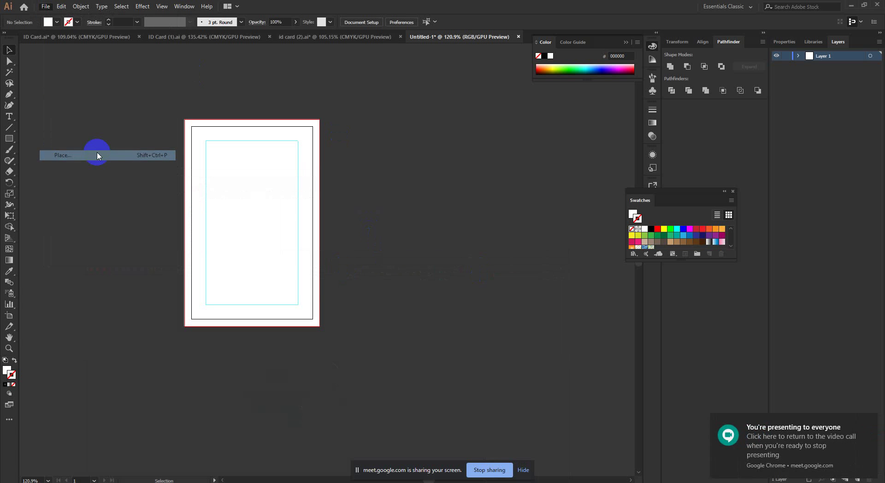
pyautogui.scroll(-1, 161, 147)
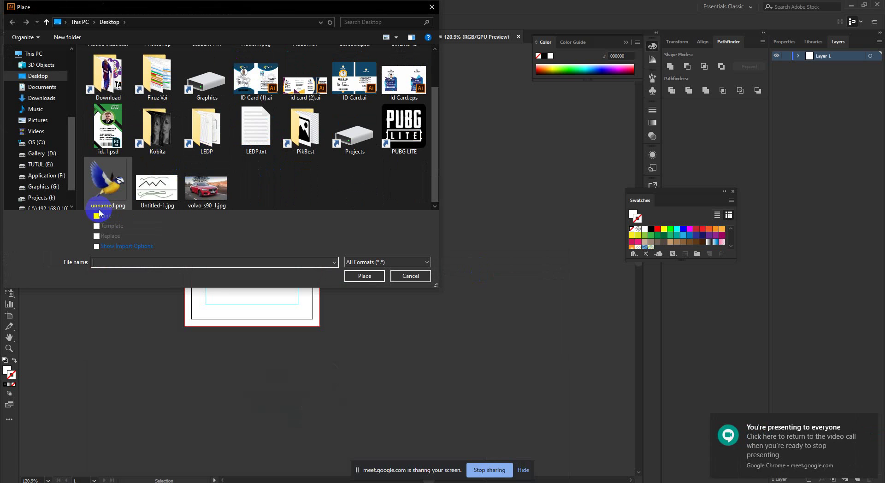
pyautogui.click(116, 221)
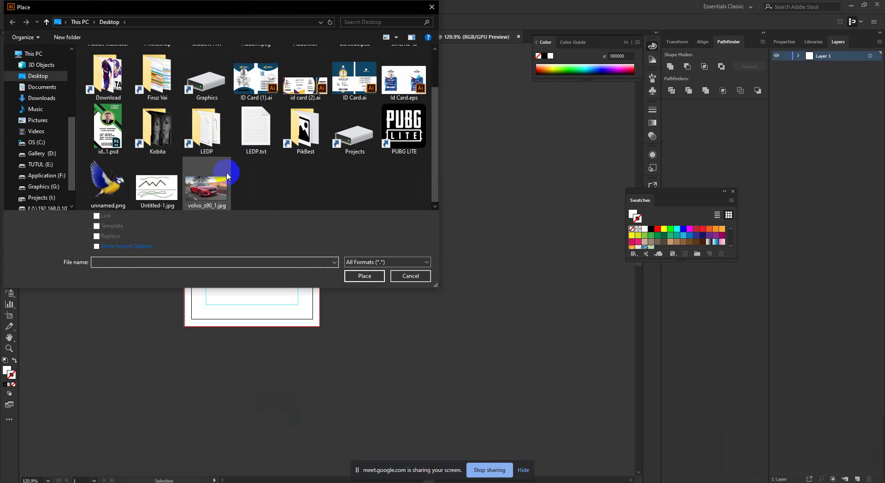
pyautogui.click(204, 186)
pyautogui.click(112, 220)
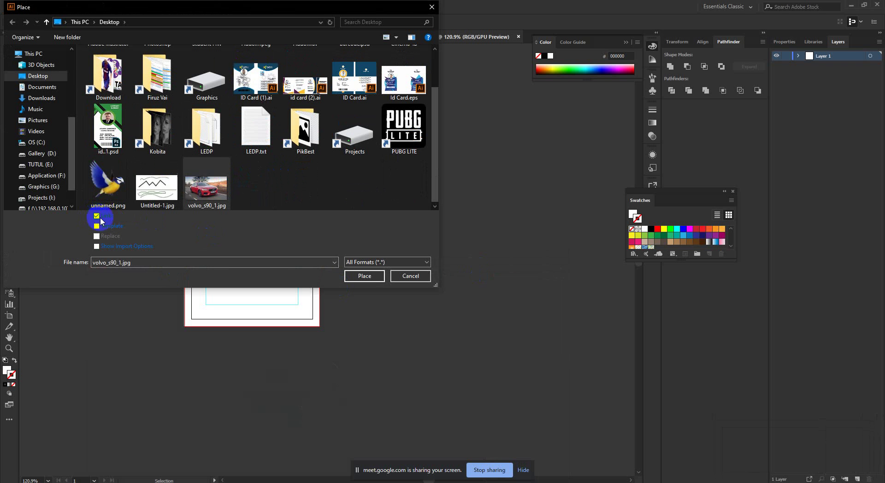
pyautogui.click(356, 276)
pyautogui.moveTo(206, 172); pyautogui.dragTo(384, 349)
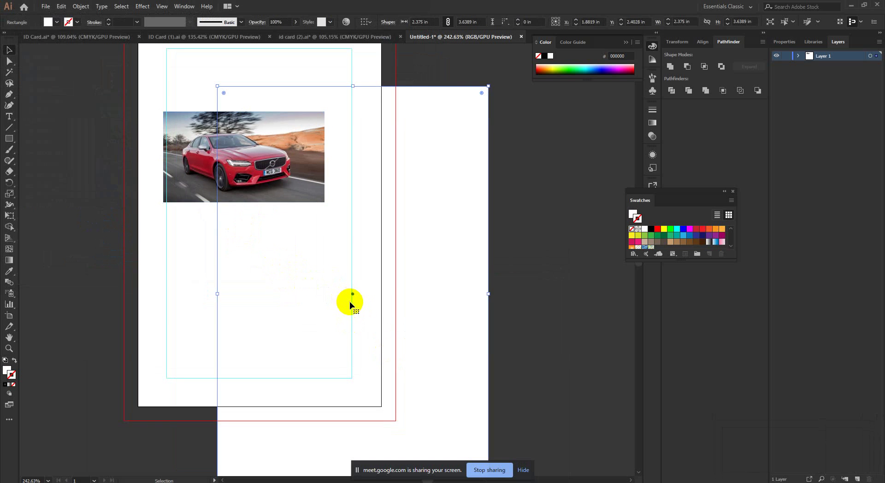
# Undo the accidental move of the white background rectangle and deselect it.
pyautogui.hotkey('ctrl', 'z')
pyautogui.click(445, 208)
pyautogui.moveTo(223, 236); pyautogui.dragTo(300, 297)
pyautogui.moveTo(302, 180); pyautogui.dragTo(320, 355)
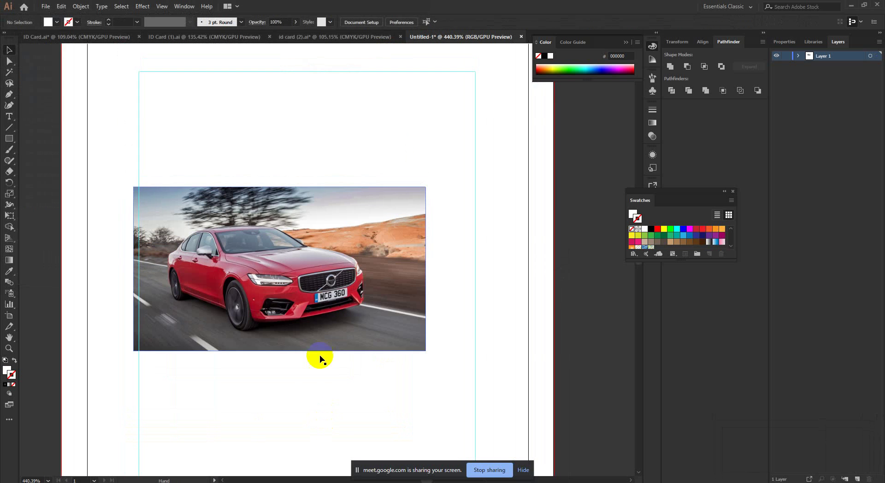
# Select the placed car image and try to unembed it as volvo_s90_1.psd in Photoshop format.
pyautogui.scroll(-2, 338, 367)
pyautogui.click(310, 277)
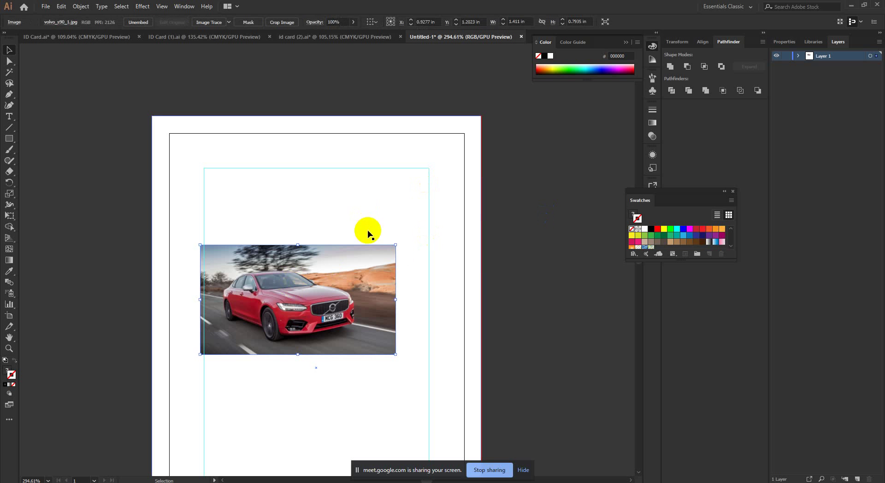
pyautogui.click(143, 28)
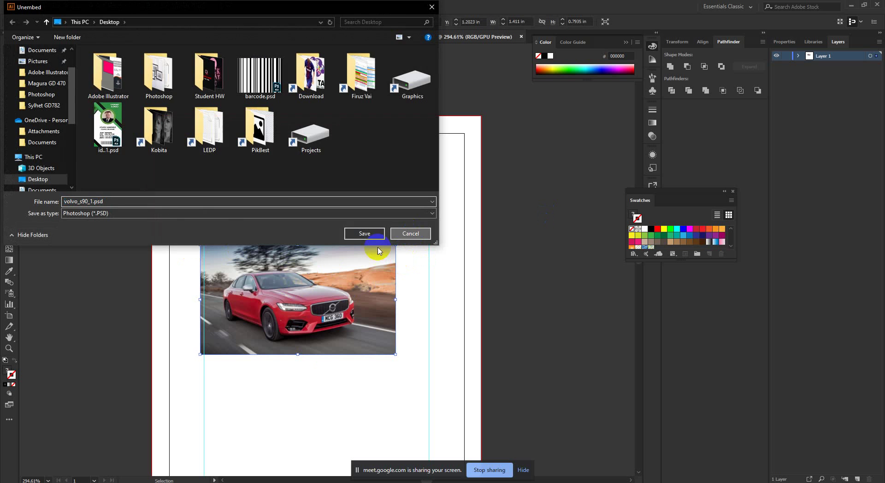
pyautogui.click(366, 234)
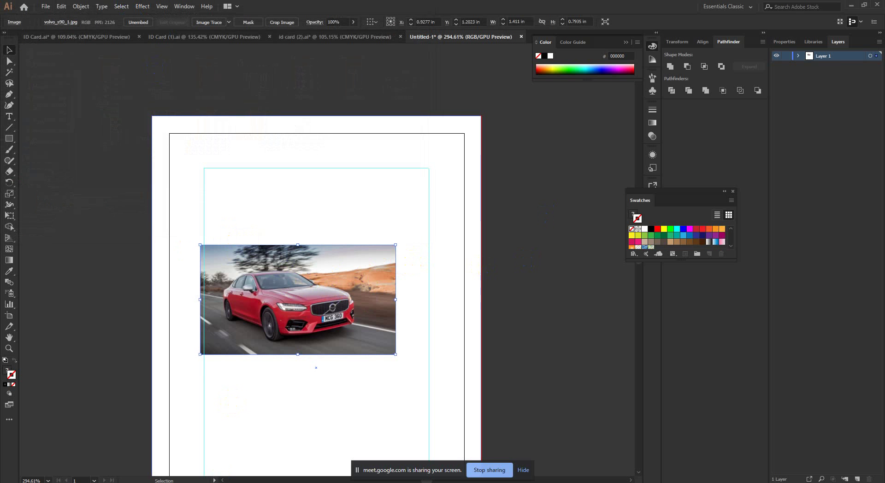
# Switch to Photoshop to examine its Place Embedded and Place Linked commands, and return to Illustrator.
pyautogui.hotkey('alt', 'Tab')
pyautogui.click(26, 6)
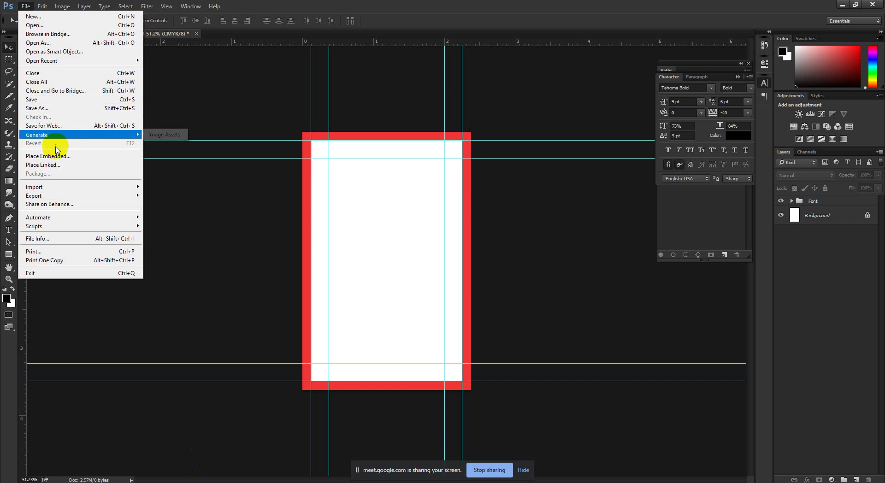
pyautogui.click(800, 46)
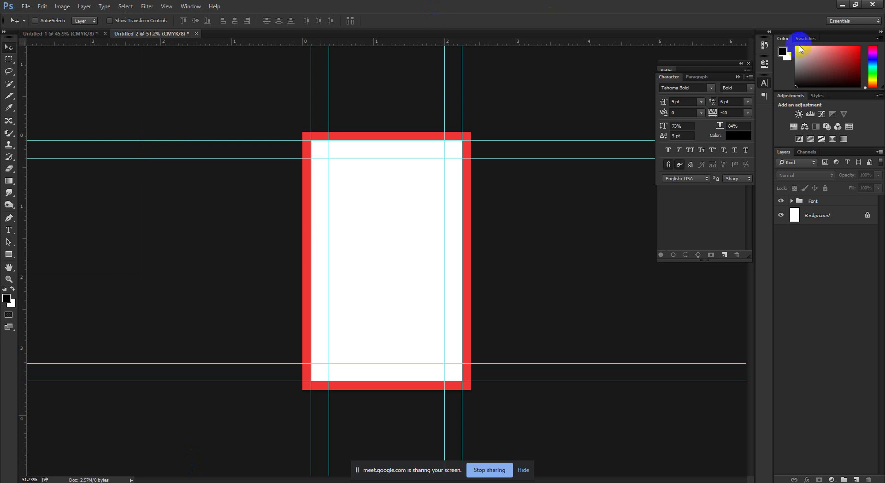
pyautogui.click(843, 5)
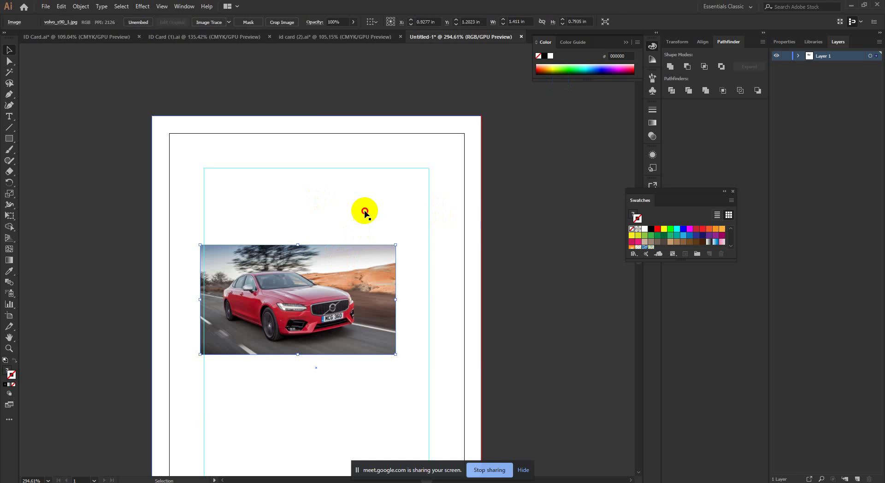
# Delete the placed car image from the card.
pyautogui.click(329, 260)
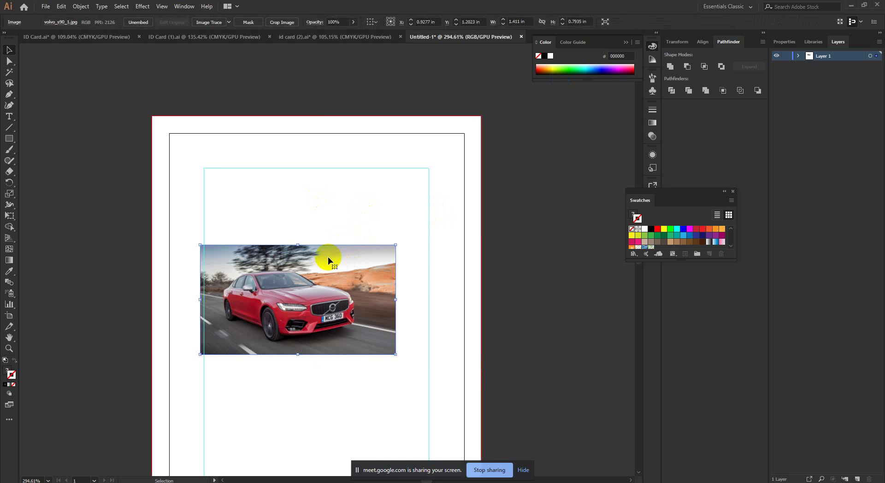
pyautogui.click(530, 204)
pyautogui.click(393, 259)
pyautogui.click(506, 199)
pyautogui.click(392, 247)
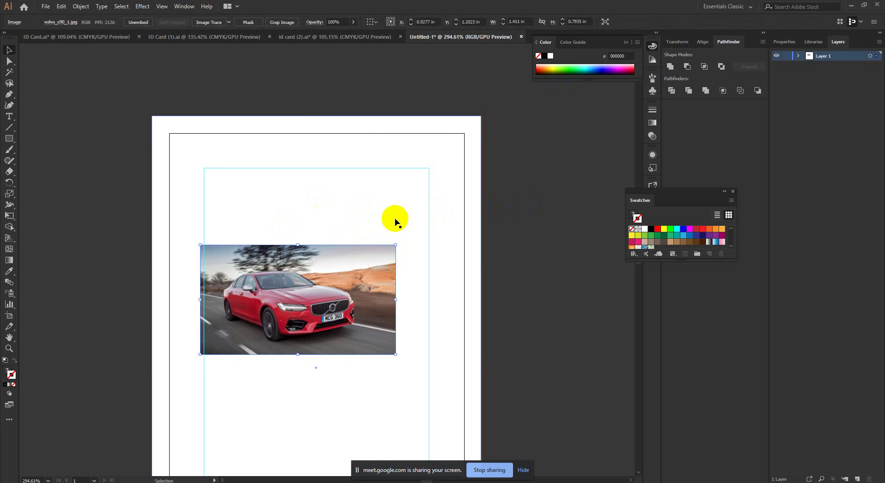
pyautogui.press('Delete')
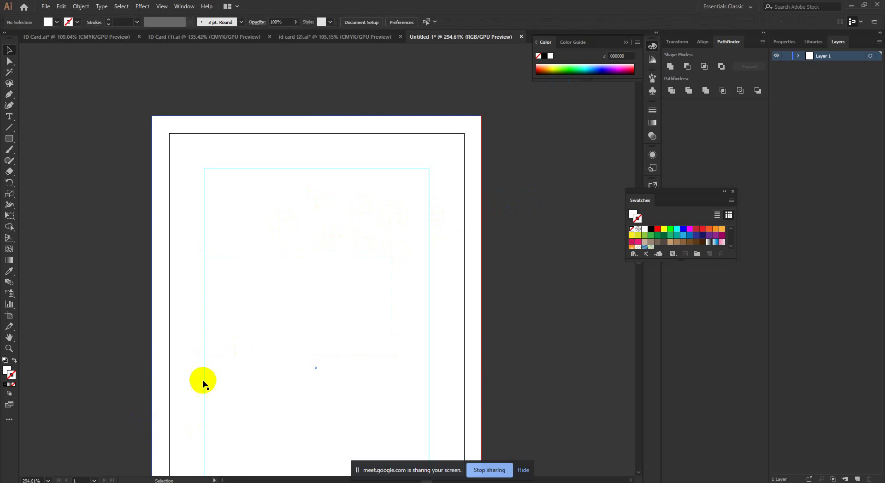
# Switch to the Google Meet call, hide the screen-sharing notice and return to Illustrator.
pyautogui.moveTo(140, 481)
pyautogui.click(113, 464)
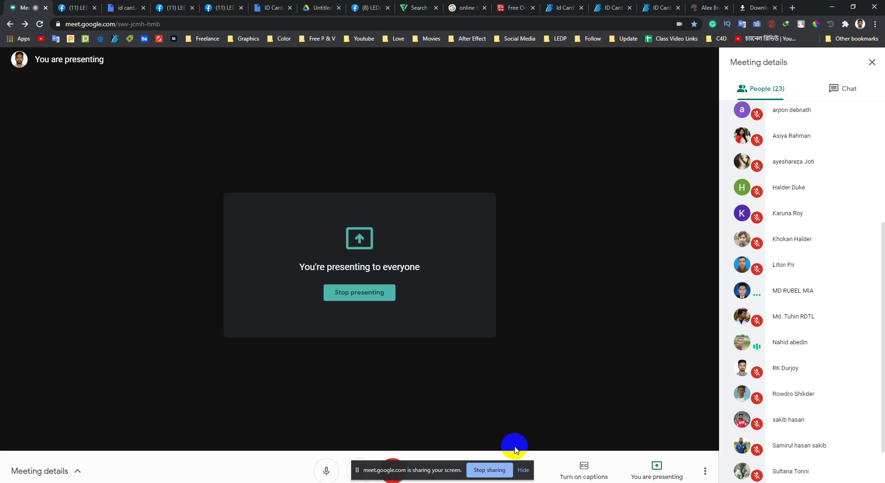
pyautogui.click(524, 470)
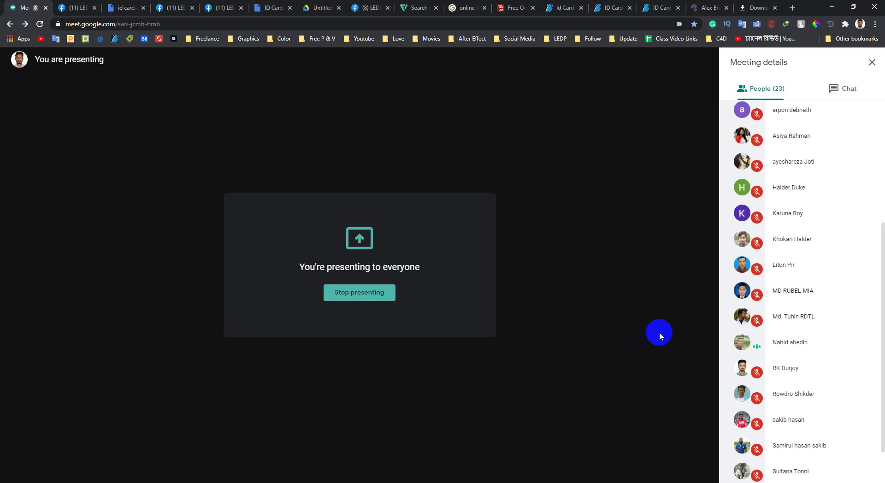
pyautogui.click(832, 7)
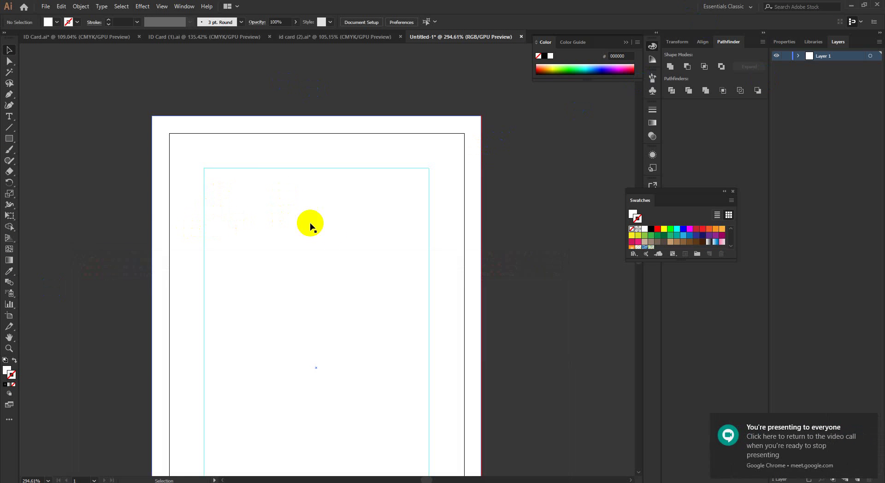
# Place volvo_s90_1.jpg unlinked near the safe area's upper edge, about 2.43 x 1.37 in.
pyautogui.scroll(-1, 311, 235)
pyautogui.moveTo(333, 271); pyautogui.dragTo(310, 214)
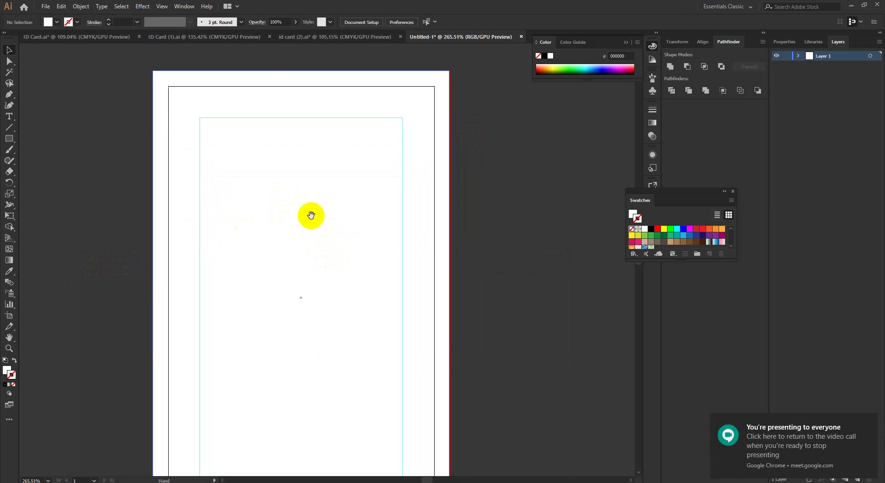
pyautogui.click(45, 8)
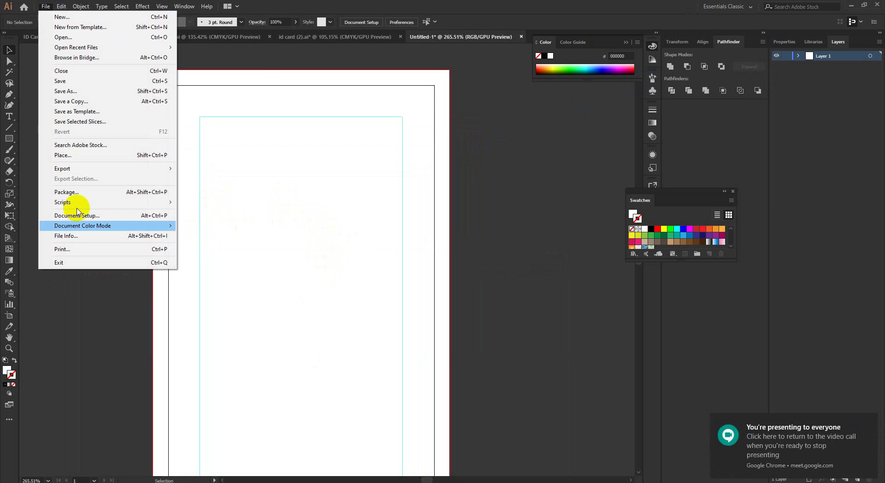
pyautogui.click(76, 156)
pyautogui.scroll(-1, 253, 170)
pyautogui.click(217, 195)
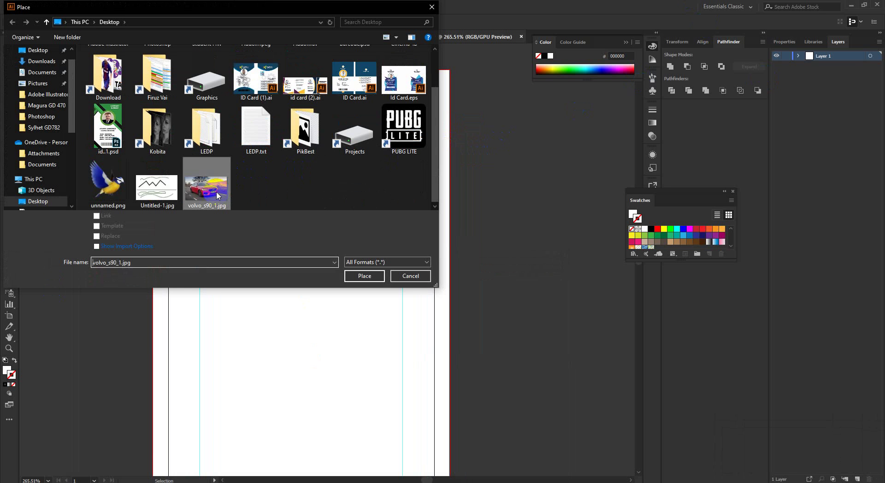
pyautogui.click(364, 276)
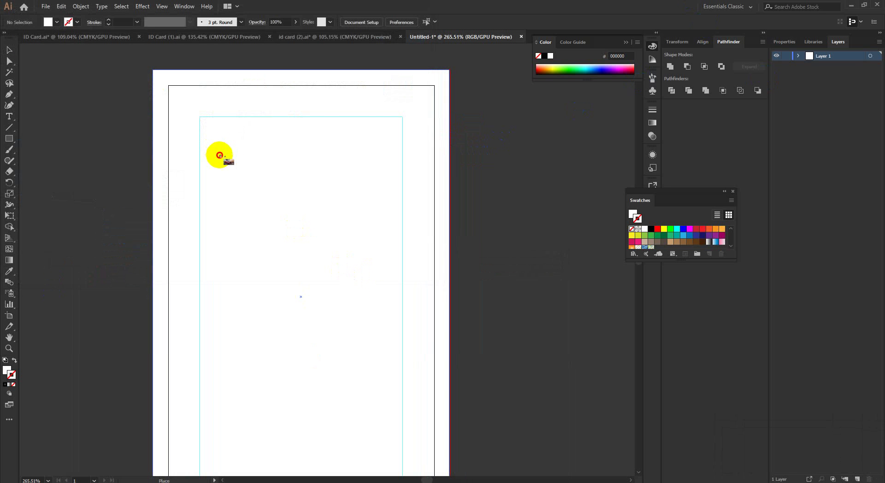
pyautogui.click(215, 149)
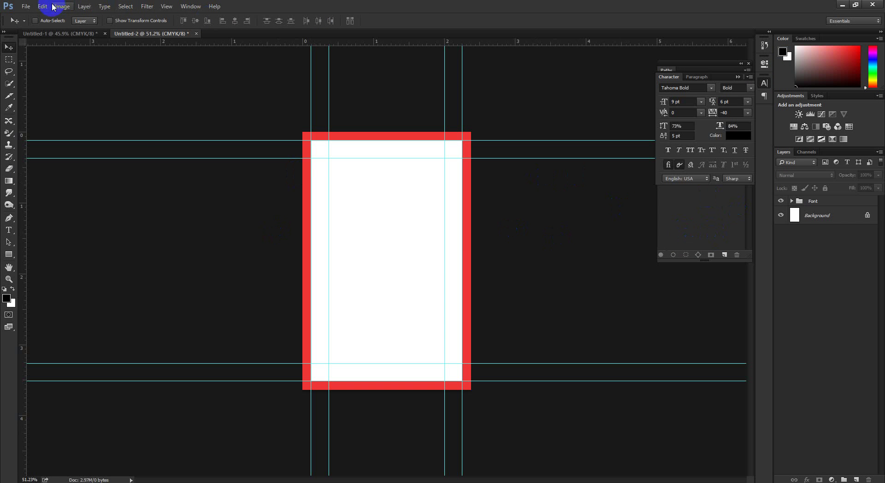
# Examine Photoshop's file commands for placing images once more and return to Illustrator.
pyautogui.click(27, 6)
pyautogui.click(365, 4)
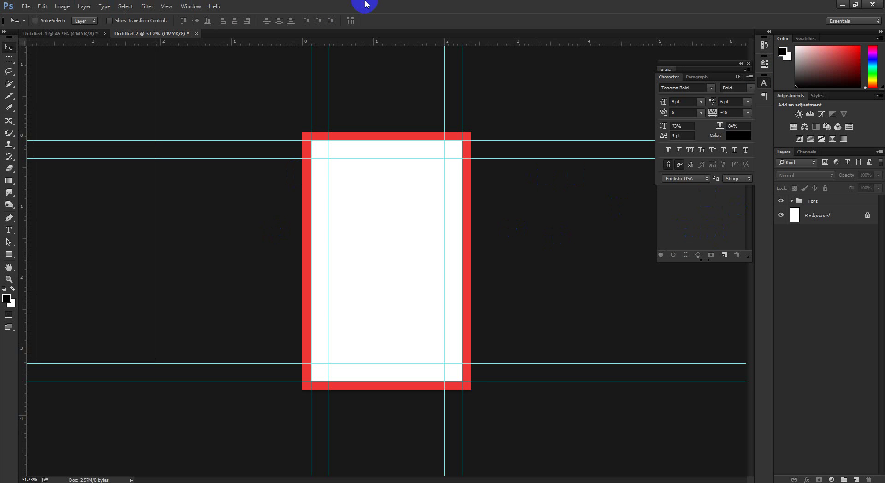
pyautogui.click(840, 6)
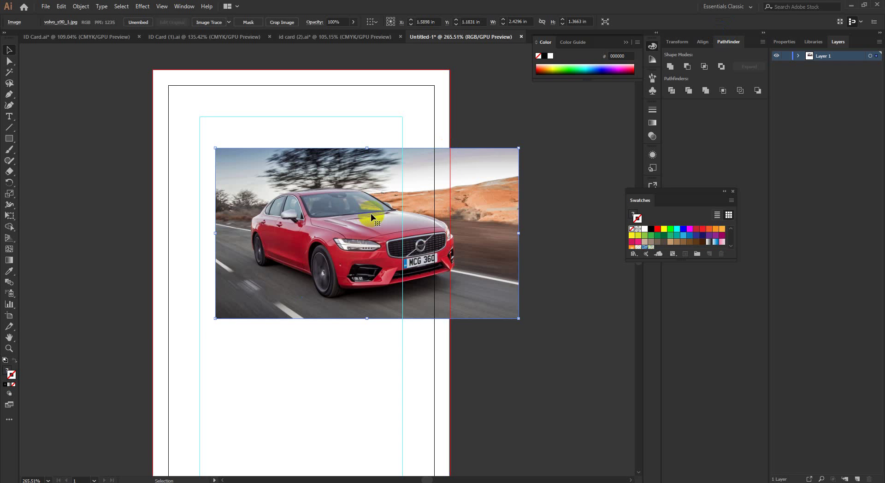
# Shift the placed car image slightly down and left, and draw a circle about 1.125 in across over it.
pyautogui.moveTo(392, 224); pyautogui.dragTo(381, 239)
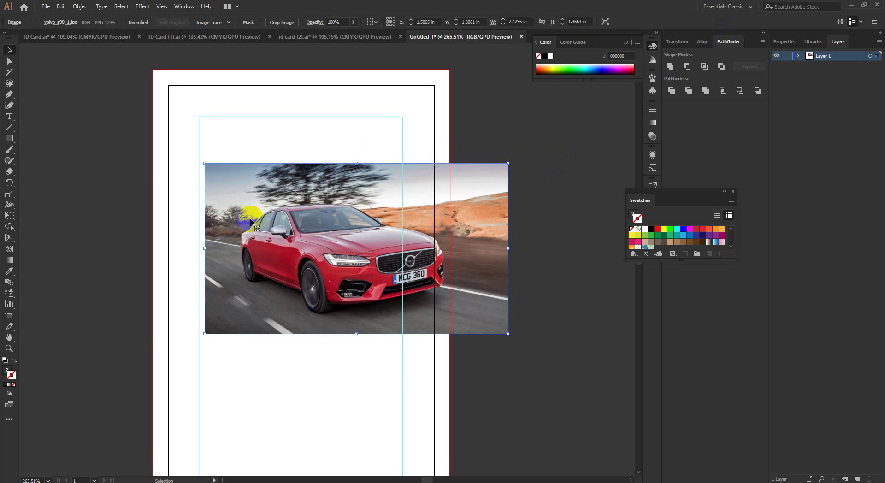
pyautogui.moveTo(6, 143); pyautogui.dragTo(88, 167)
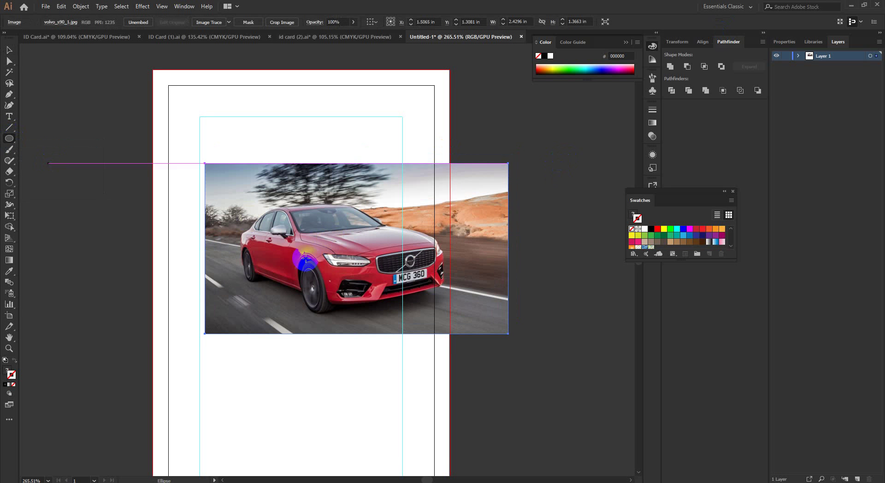
pyautogui.moveTo(270, 185); pyautogui.dragTo(411, 302)
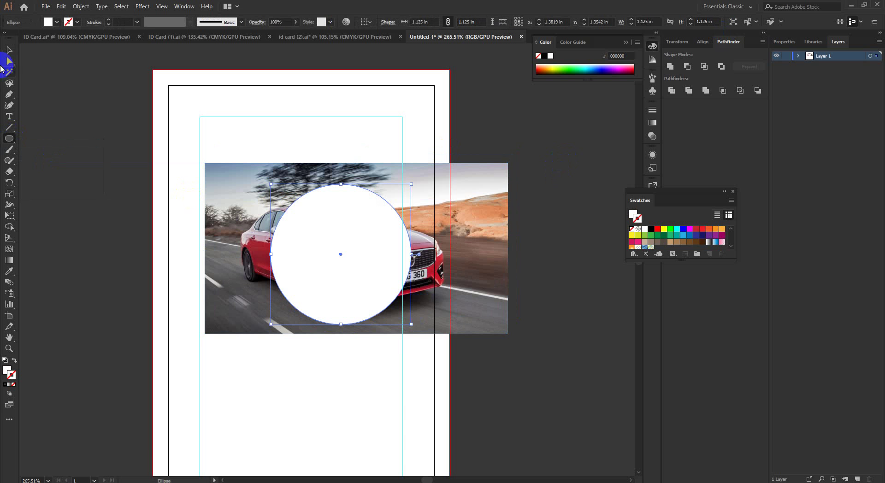
# Select the circle and the car image together and clip the image to the circle with a clipping mask.
pyautogui.click(9, 50)
pyautogui.keyDown('shift'); pyautogui.click(455, 202); pyautogui.keyUp('shift')
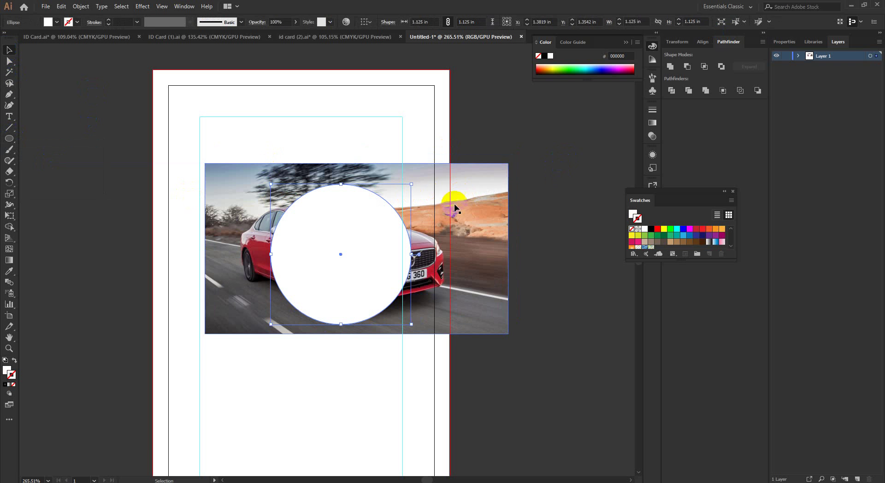
pyautogui.rightClick(456, 206)
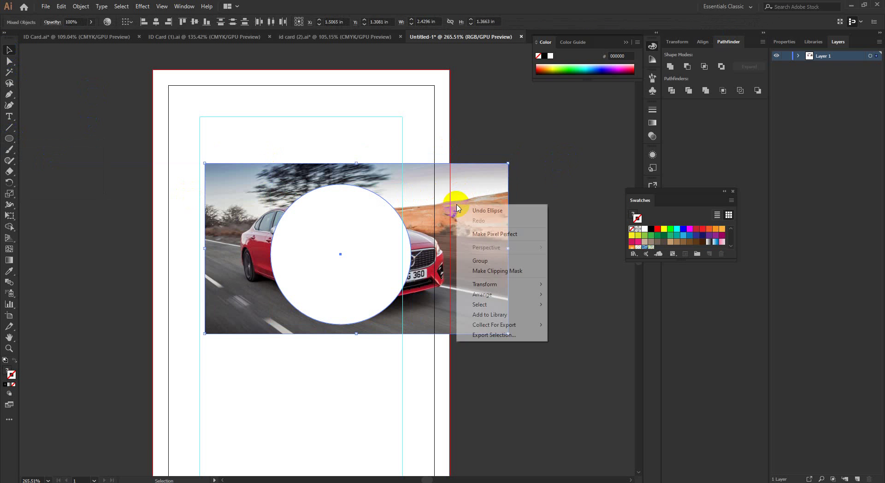
pyautogui.click(492, 270)
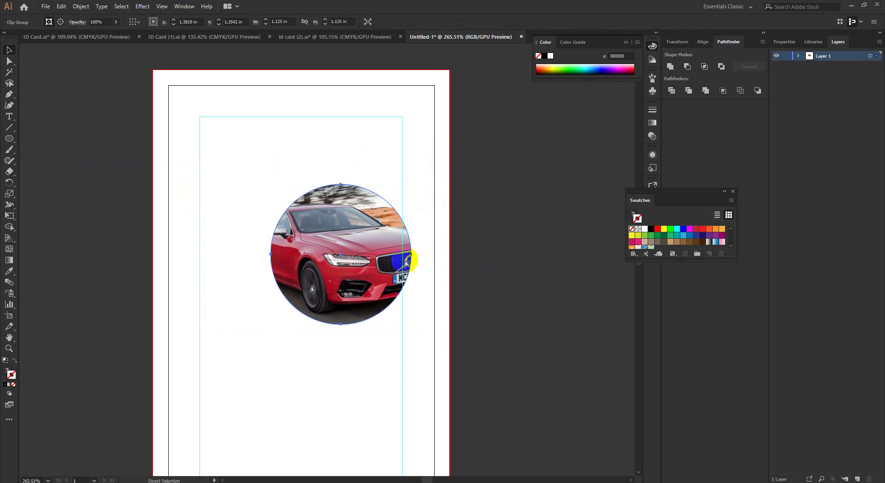
# Undo the clipping mask and delete the circle from the car image.
pyautogui.hotkey('ctrl', 'z')
pyautogui.click(397, 285)
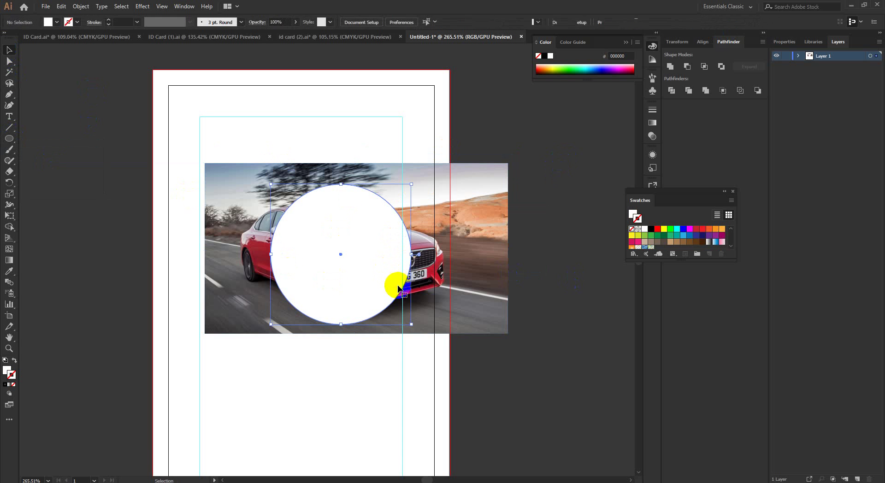
pyautogui.press('Delete')
# Switch to Photoshop and look at the Shape and Path modes of the Pen tool.
pyautogui.click(257, 288)
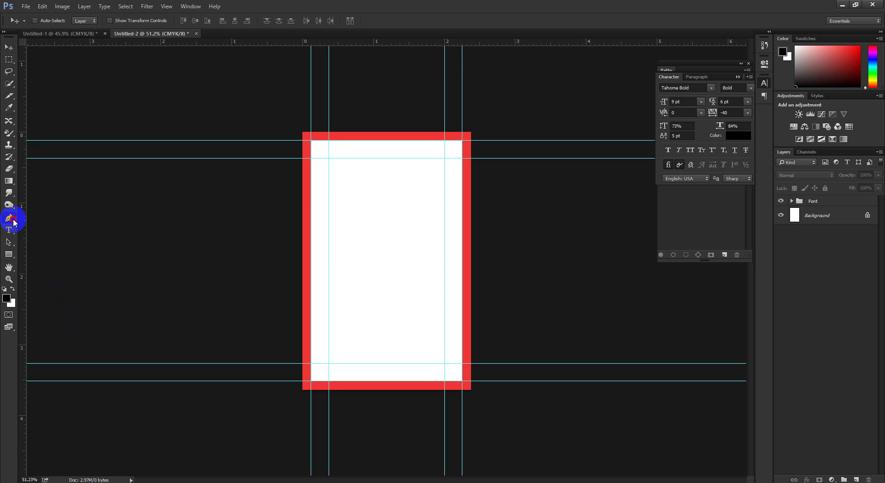
pyautogui.moveTo(13, 222); pyautogui.dragTo(37, 219)
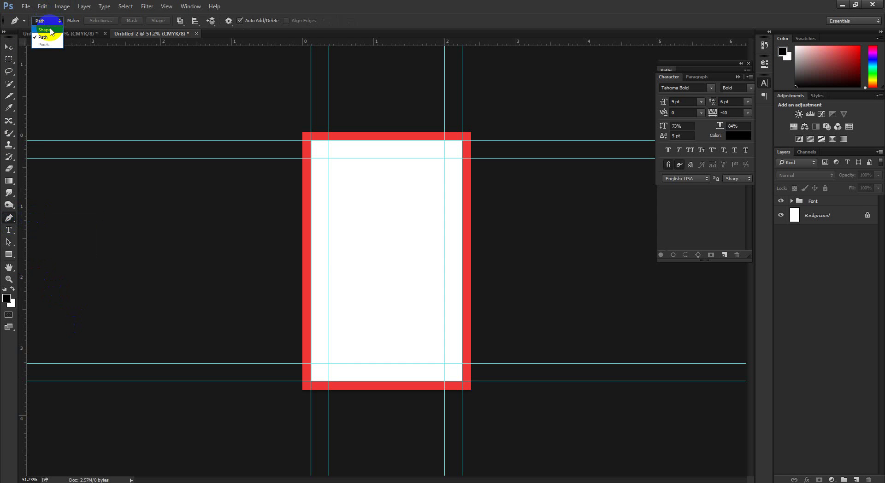
pyautogui.click(3, 219)
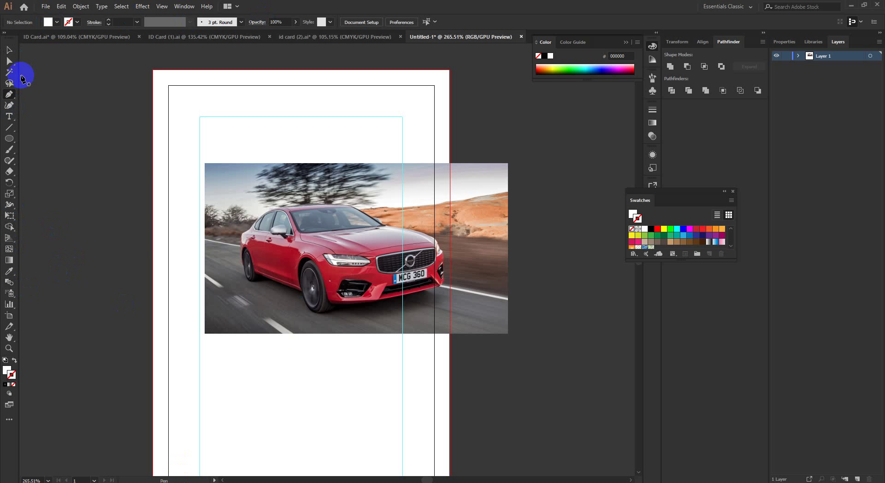
# Draw a closed four-sided shape about 0.75 in wide and 0.31 in high above the car image with the Pen tool.
pyautogui.moveTo(8, 93); pyautogui.dragTo(44, 90)
pyautogui.click(218, 109)
pyautogui.click(295, 110)
pyautogui.click(253, 148)
pyautogui.click(201, 139)
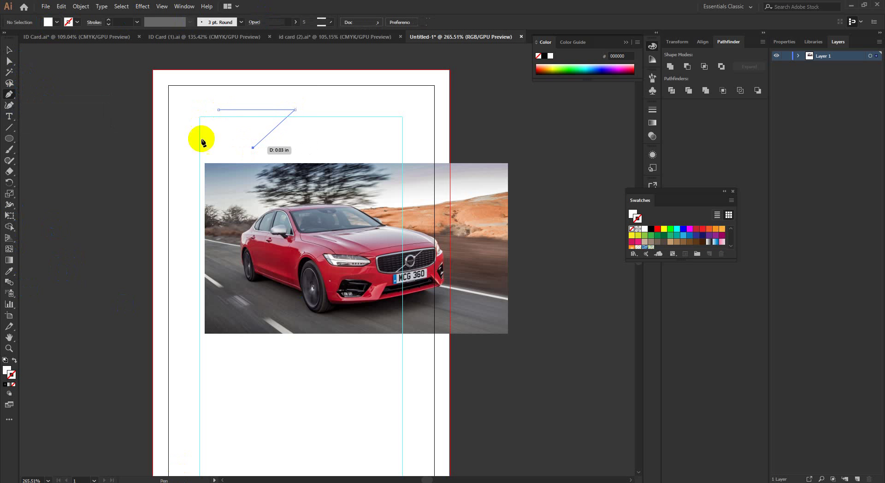
pyautogui.click(220, 111)
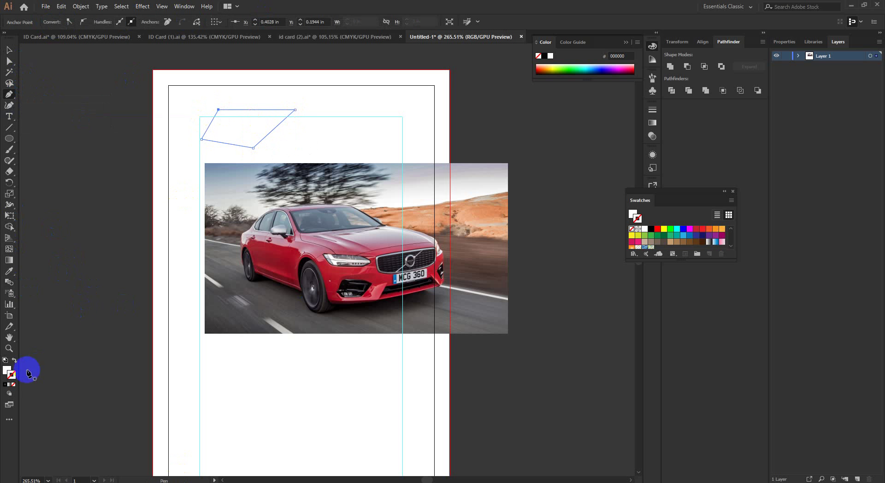
# Give the four-sided shape a black 1 pt stroke and move it off the artboard onto the canvas beside it.
pyautogui.click(9, 50)
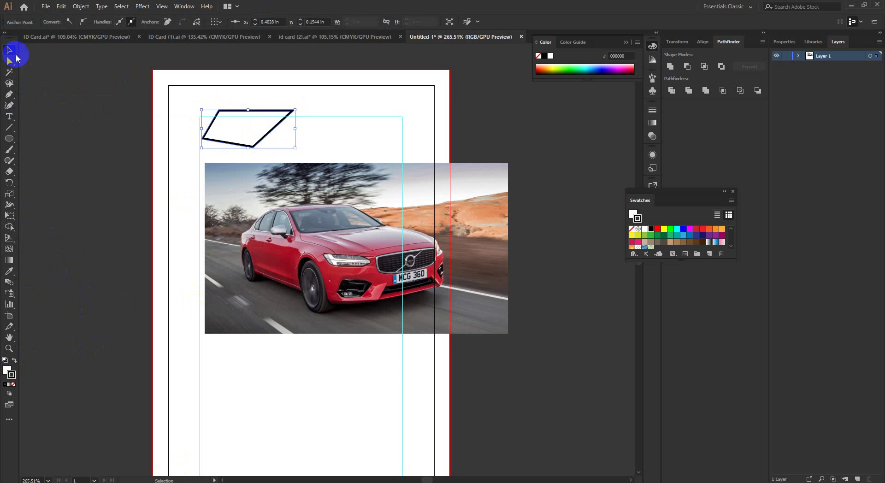
pyautogui.moveTo(203, 139); pyautogui.dragTo(58, 171)
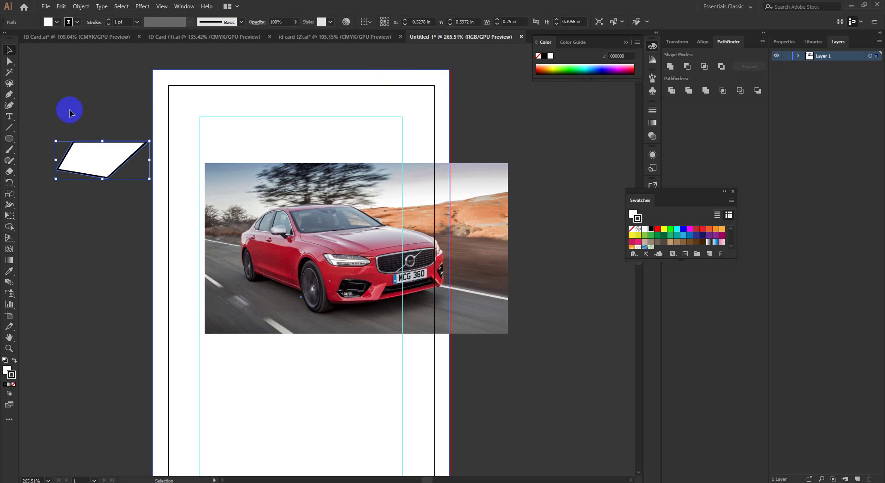
pyautogui.scroll(5, 65, 152)
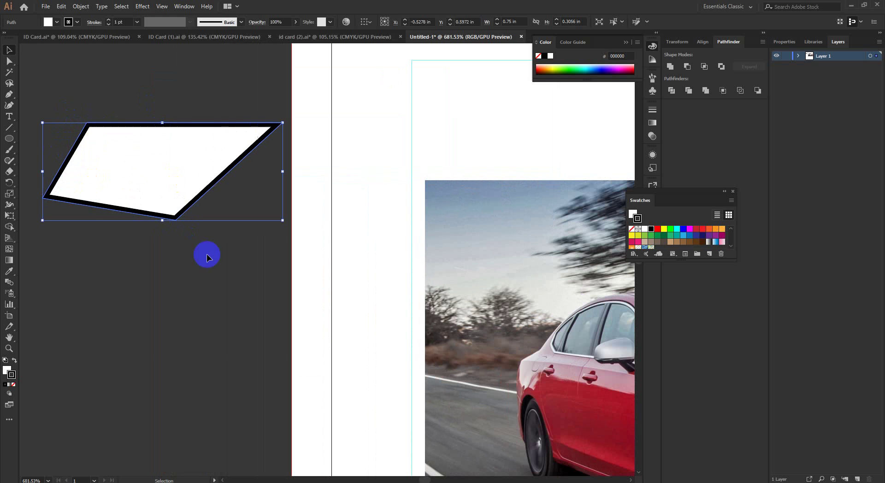
pyautogui.click(206, 254)
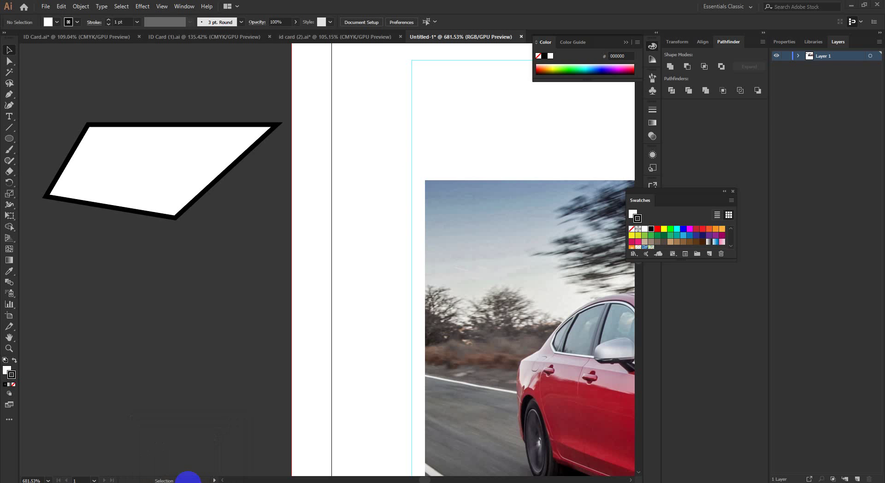
# Glance at the Photoshop document again and look through the participant list of the Google Meet call.
pyautogui.click(189, 482)
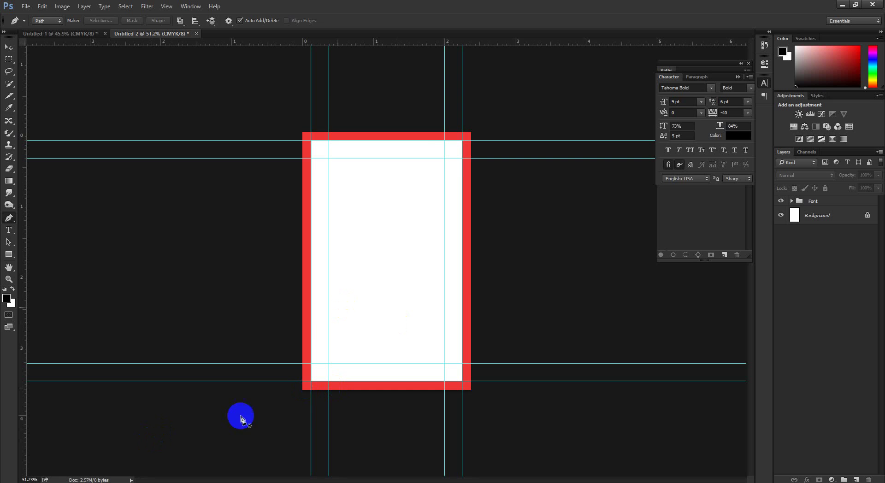
pyautogui.click(171, 480)
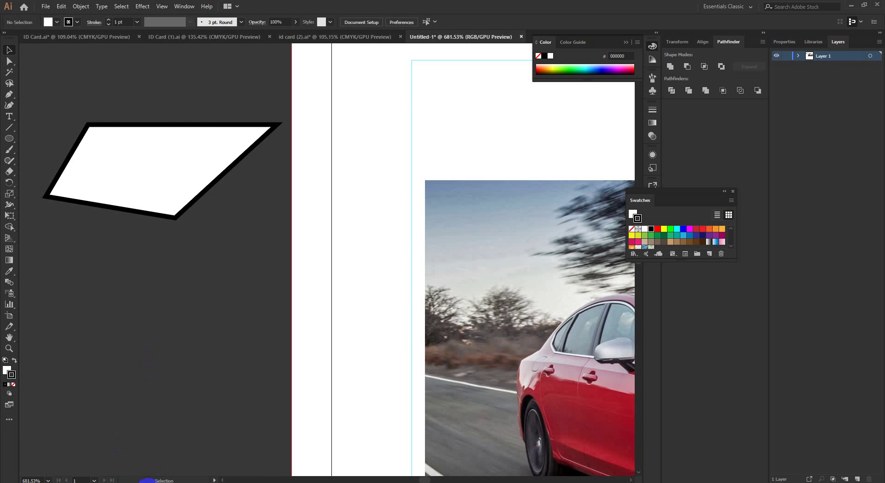
pyautogui.click(100, 456)
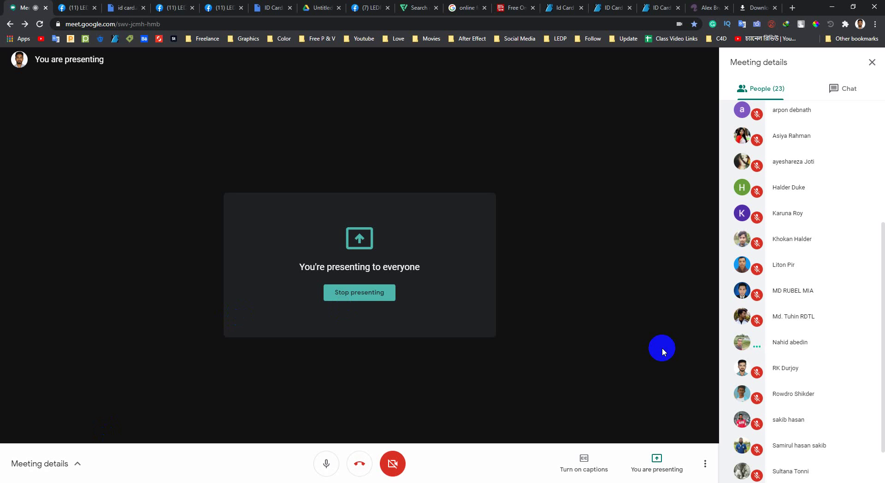
pyautogui.scroll(-1, 839, 257)
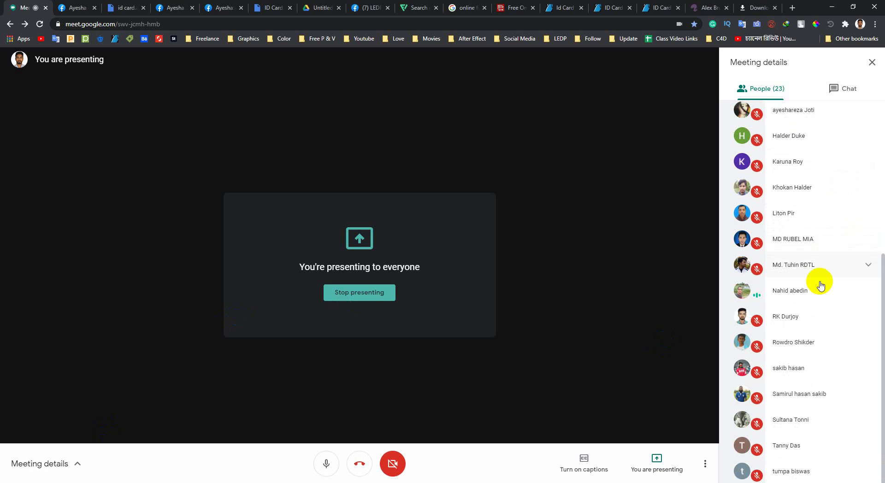
pyautogui.scroll(1, 823, 288)
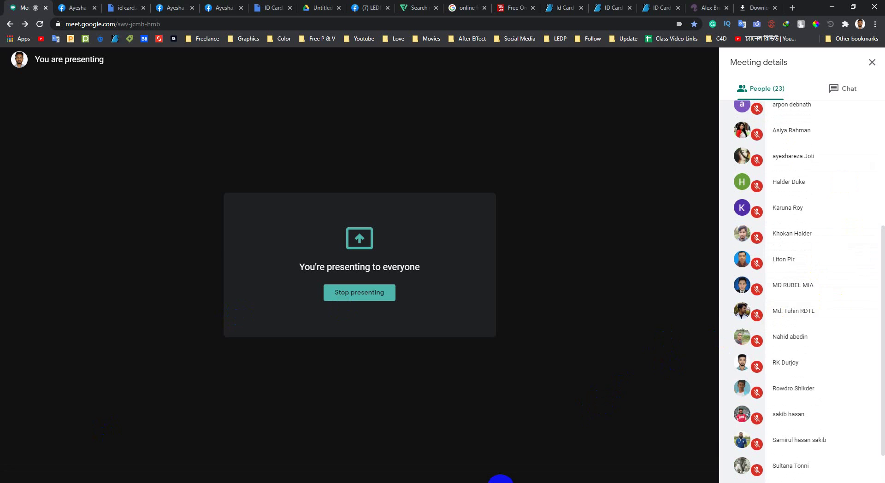
# Switch to Fiverr, hide the screen-sharing notice, and look through the brochure design gigs down to the end of the results page.
pyautogui.click(501, 482)
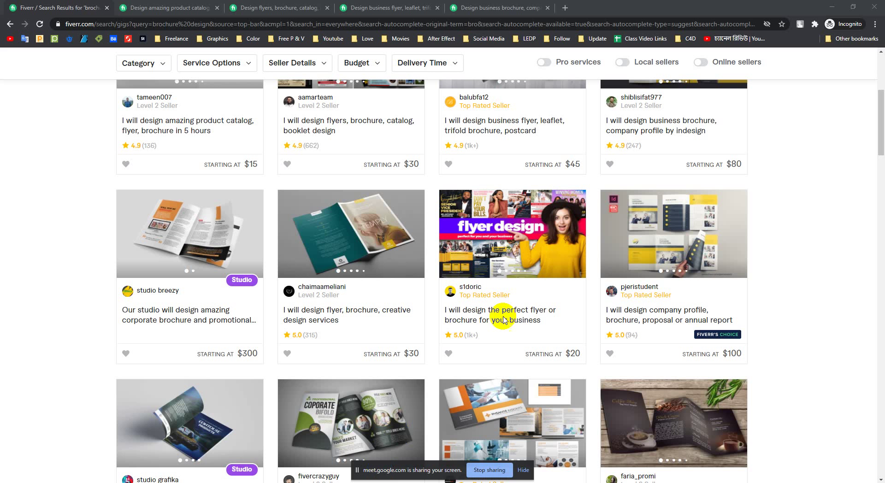
pyautogui.click(524, 470)
pyautogui.scroll(4, 726, 245)
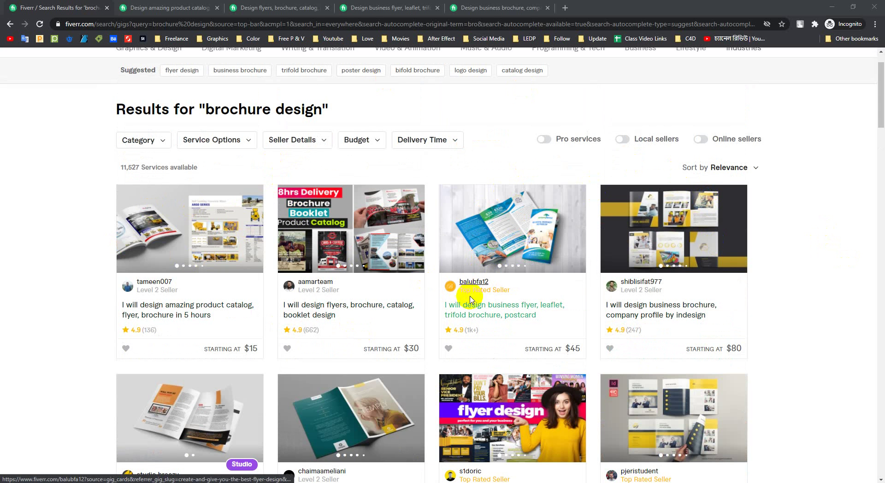
pyautogui.scroll(-1, 502, 193)
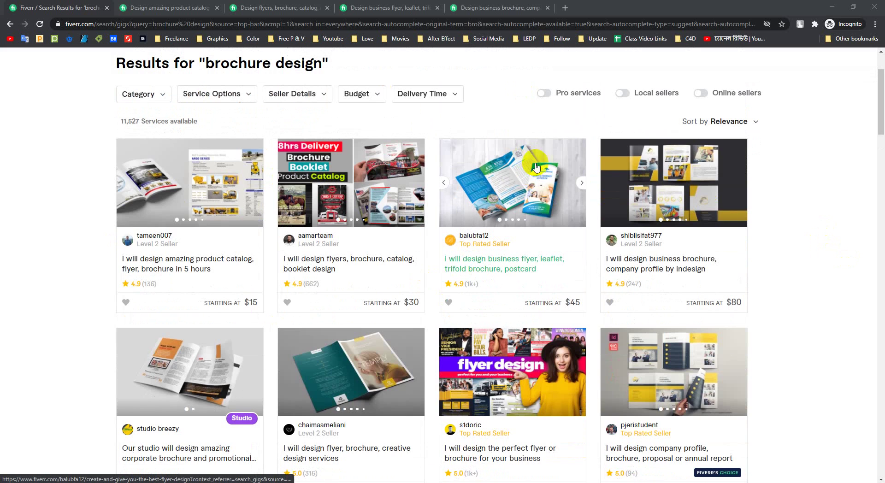
pyautogui.scroll(1, 512, 184)
pyautogui.scroll(-9, 627, 236)
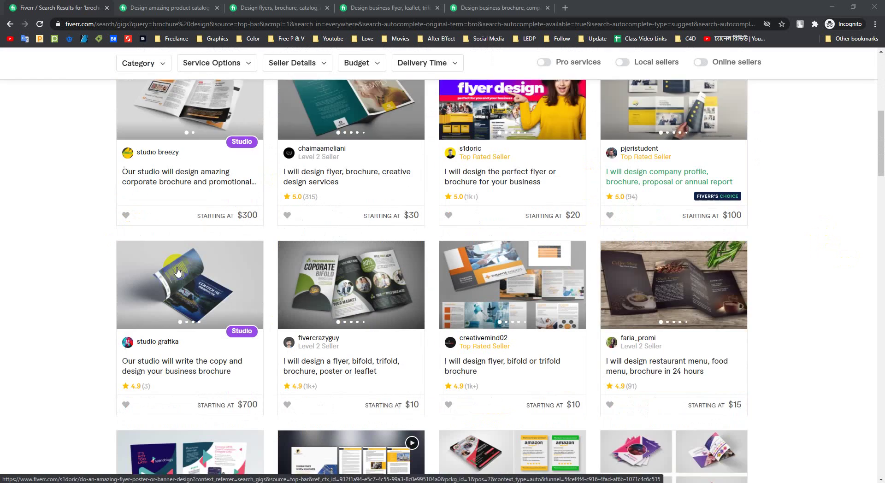
pyautogui.scroll(-4, 330, 211)
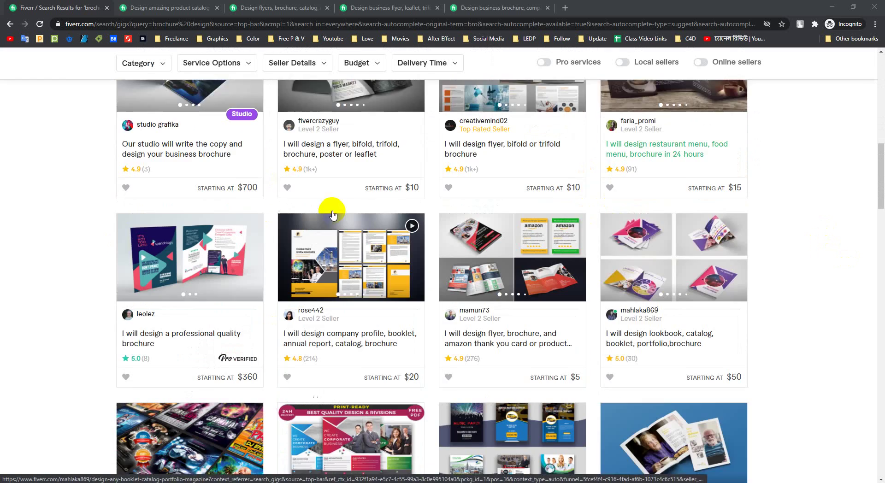
pyautogui.scroll(-2, 191, 350)
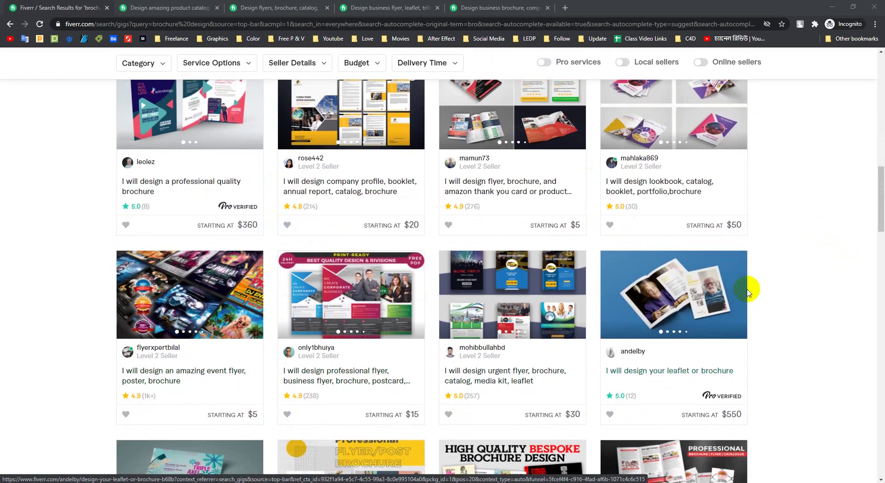
pyautogui.scroll(-4, 784, 281)
pyautogui.scroll(-2, 790, 316)
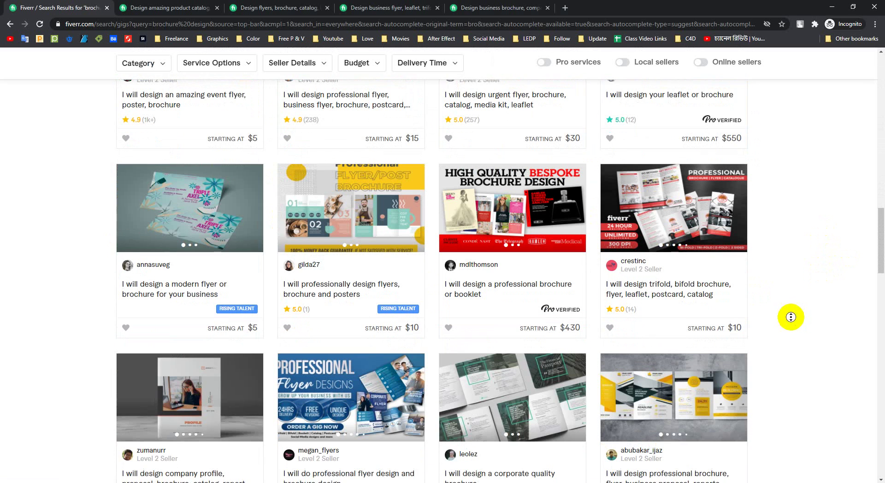
pyautogui.scroll(1, 776, 286)
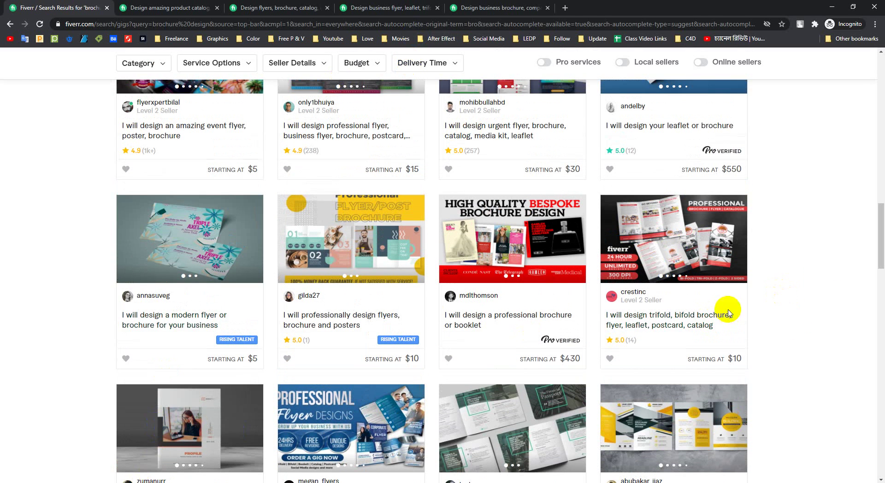
pyautogui.scroll(-10, 799, 308)
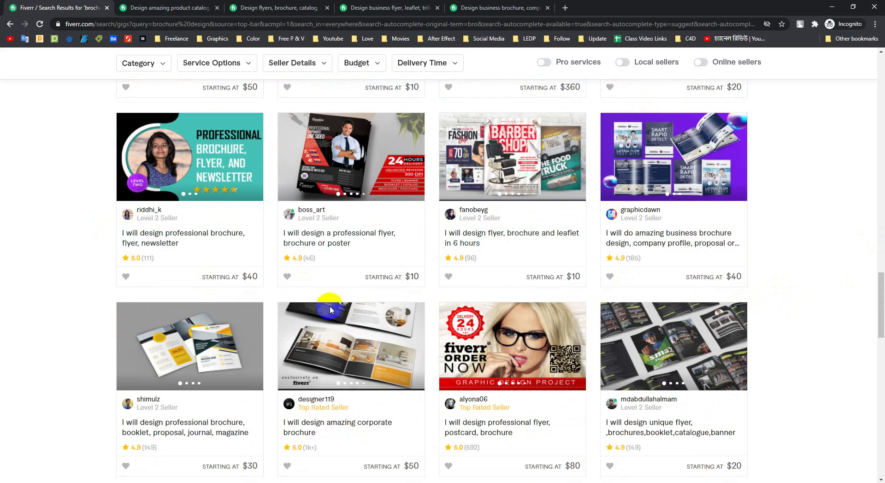
pyautogui.scroll(-4, 495, 304)
pyautogui.scroll(-9, 305, 277)
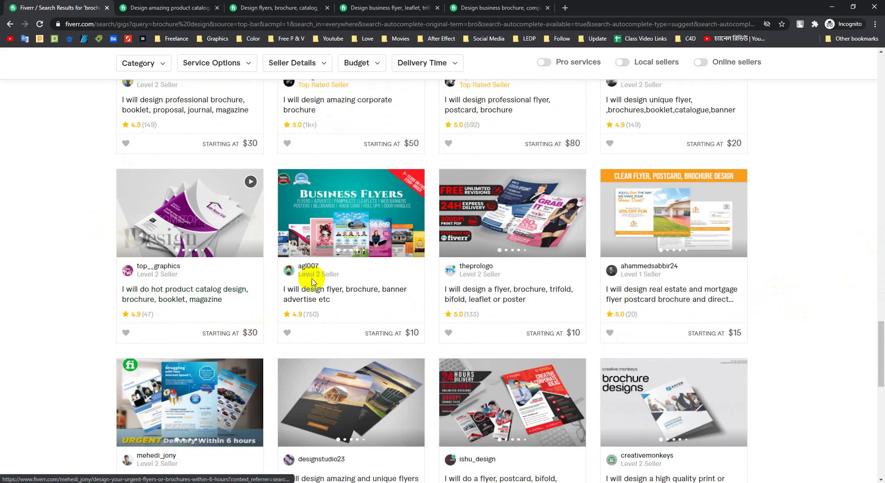
pyautogui.scroll(-2, 675, 330)
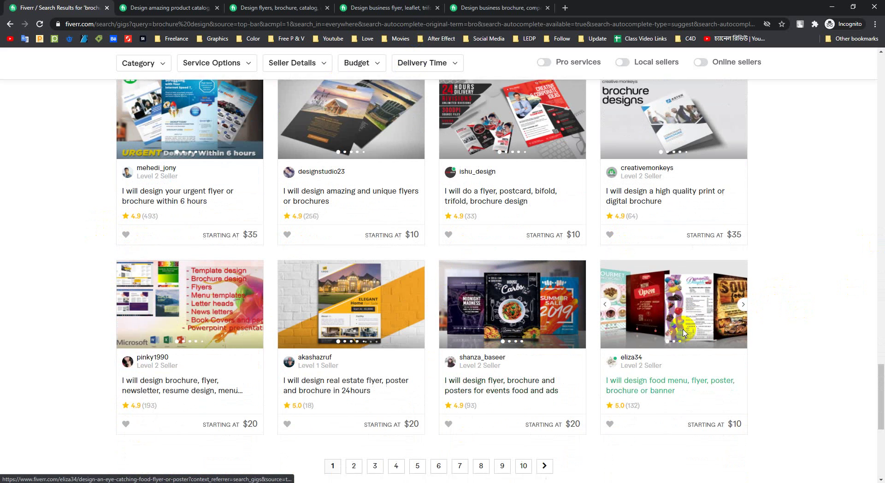
# Open the second page of the brochure design results and look over its first gigs and suggested searches.
pyautogui.click(356, 385)
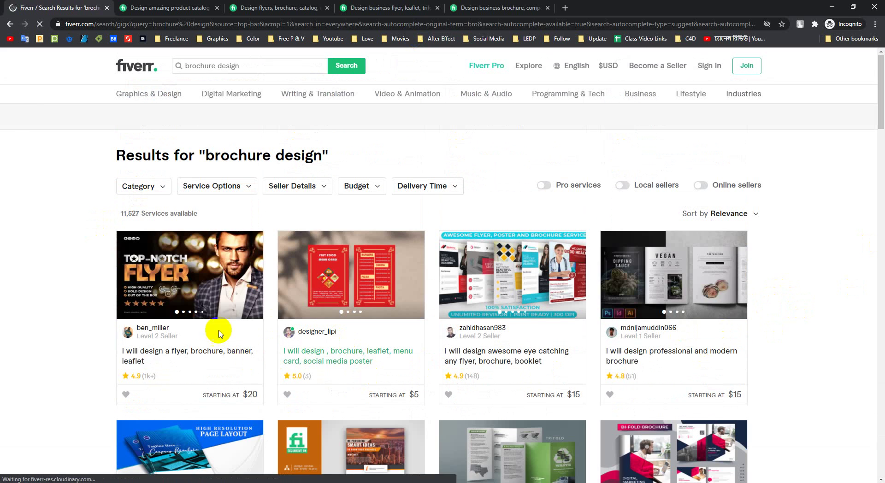
pyautogui.scroll(-4, 76, 323)
pyautogui.scroll(4, 76, 324)
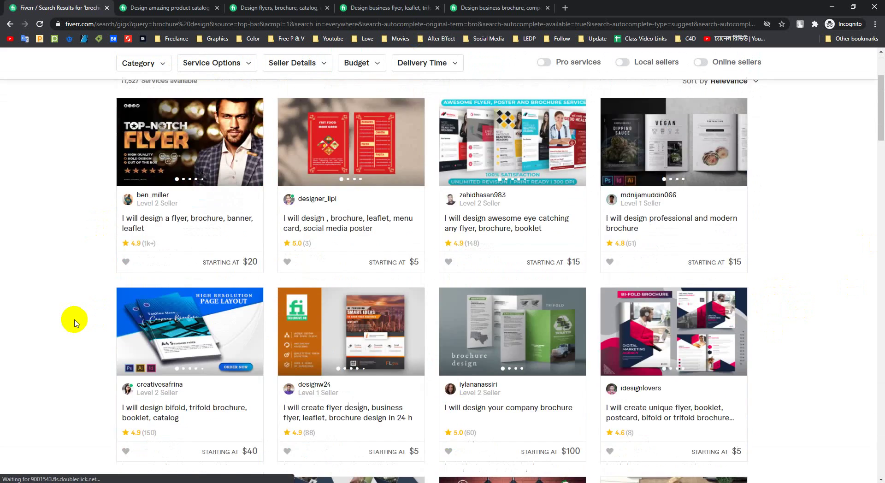
pyautogui.doubleClick(186, 148)
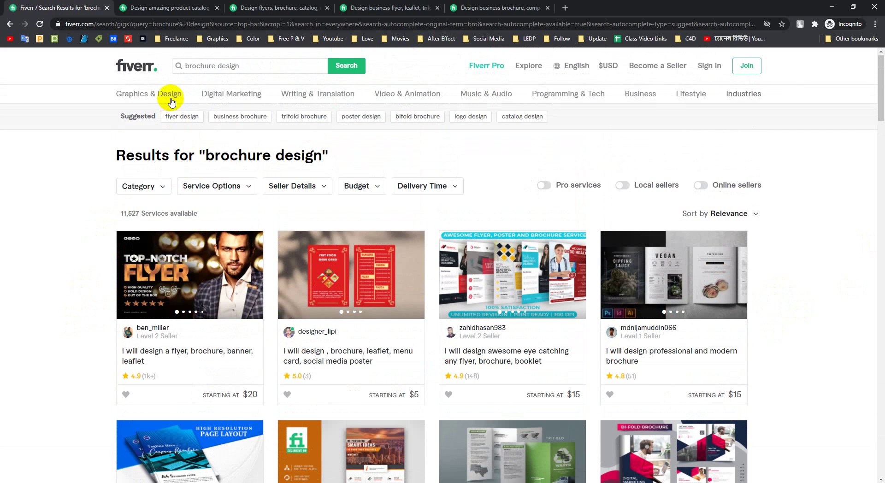
pyautogui.moveTo(170, 102)
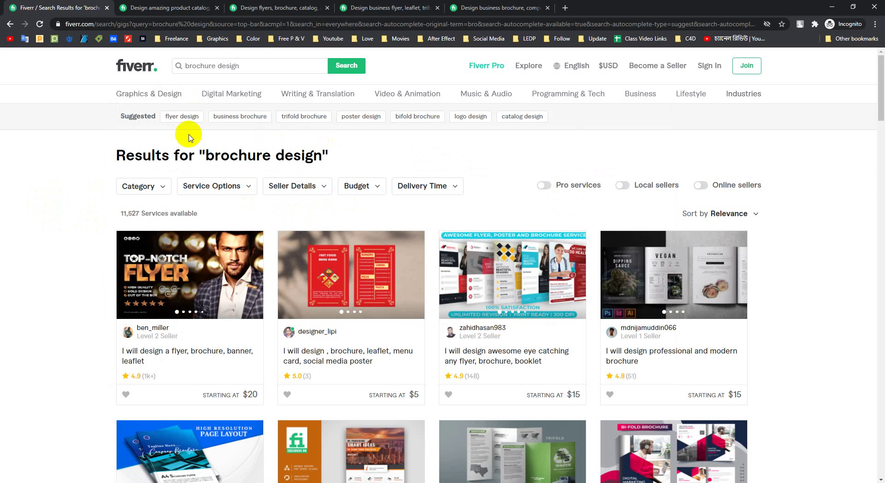
# Search Fiverr for vector tracing services.
pyautogui.click(231, 67)
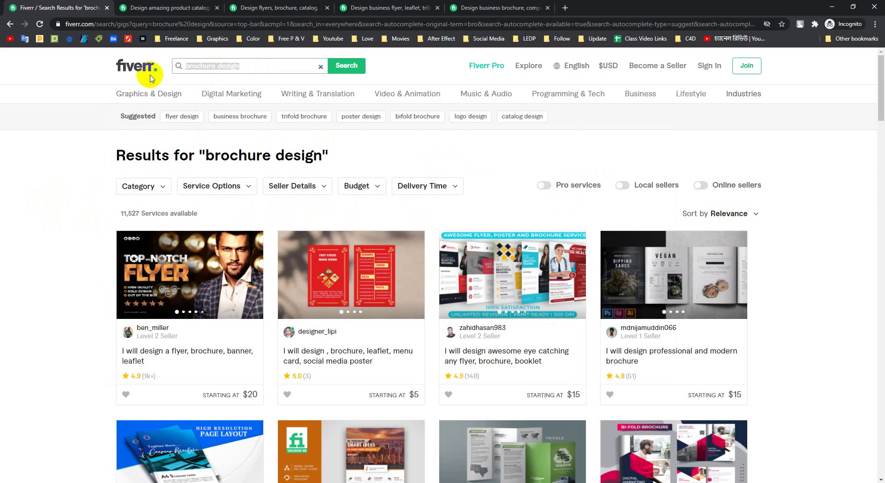
pyautogui.write('vec')
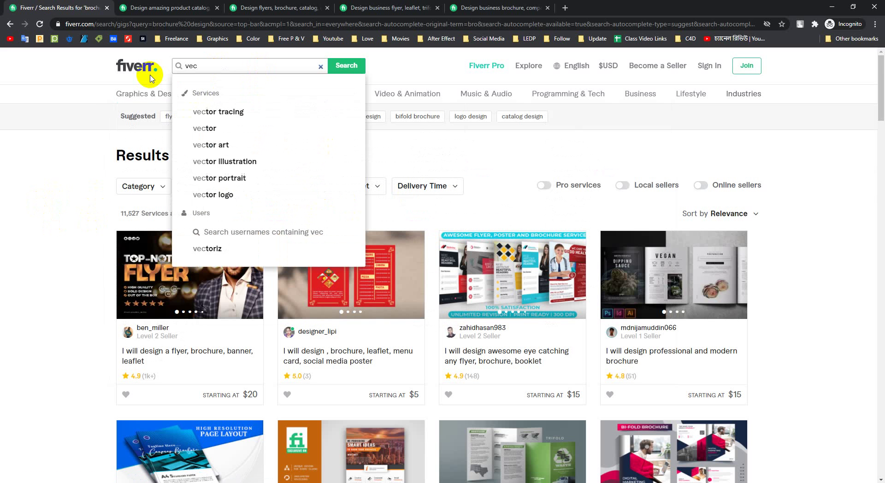
pyautogui.click(222, 112)
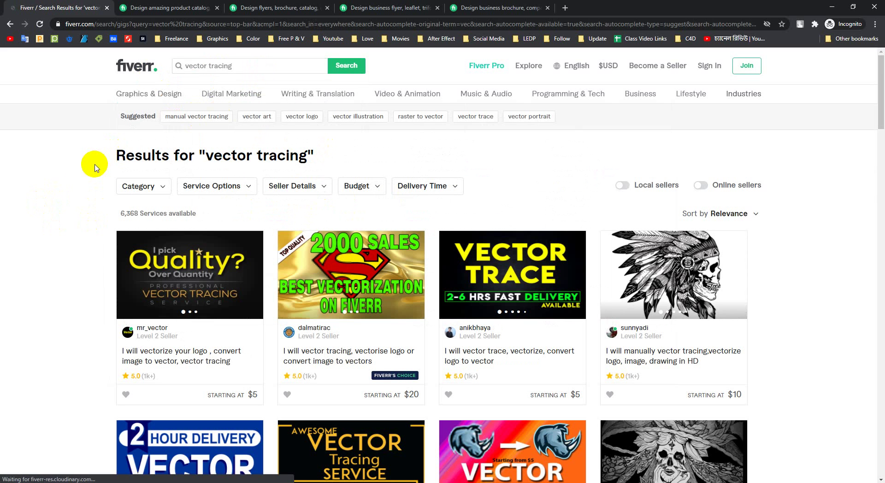
# Examine the number of available vector tracing services and browse the gigs' previews, ratings and starting prices.
pyautogui.moveTo(118, 214); pyautogui.dragTo(206, 215)
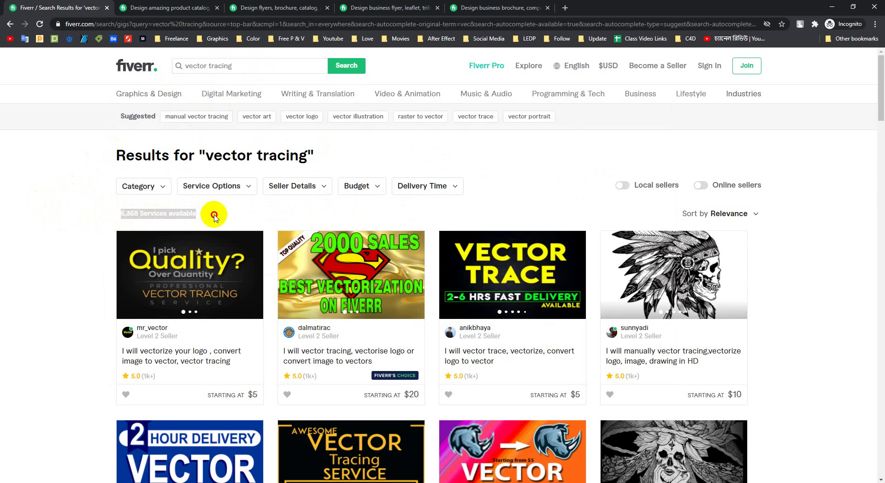
pyautogui.click(47, 250)
pyautogui.scroll(-1, 67, 262)
pyautogui.scroll(-7, 74, 277)
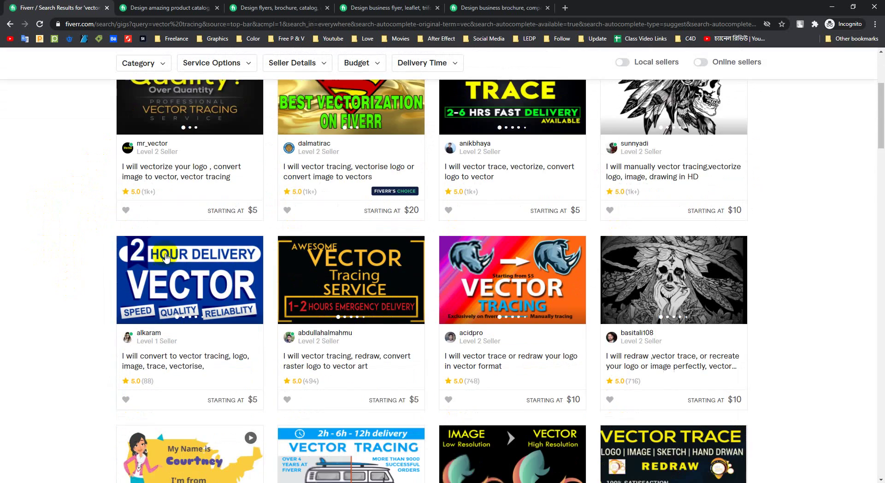
pyautogui.scroll(-6, 88, 309)
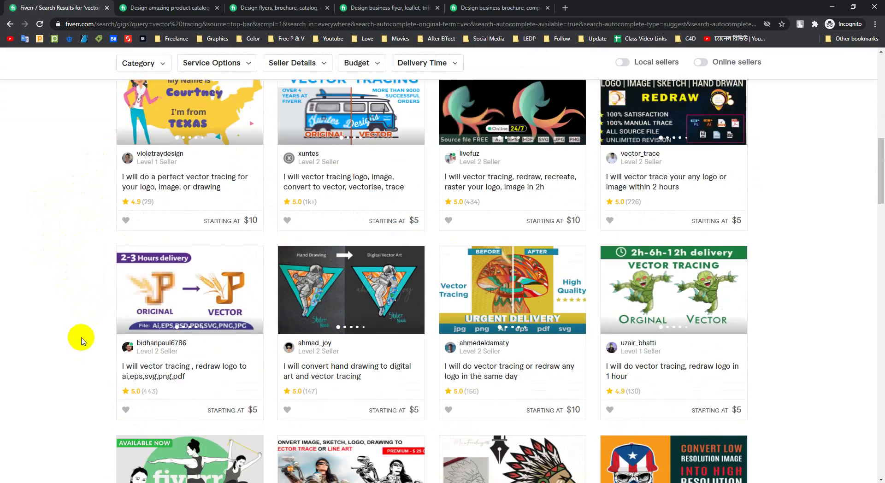
pyautogui.scroll(14, 85, 244)
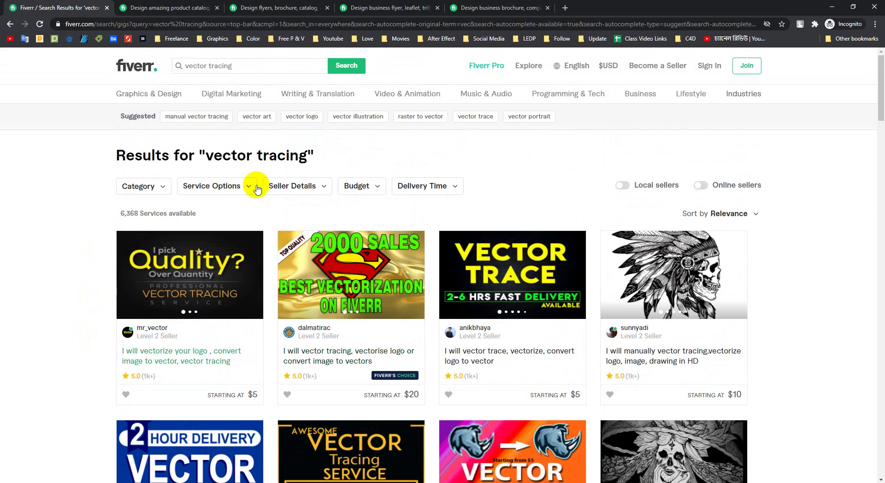
pyautogui.scroll(-3, 83, 344)
pyautogui.scroll(1, 623, 316)
pyautogui.scroll(-10, 411, 292)
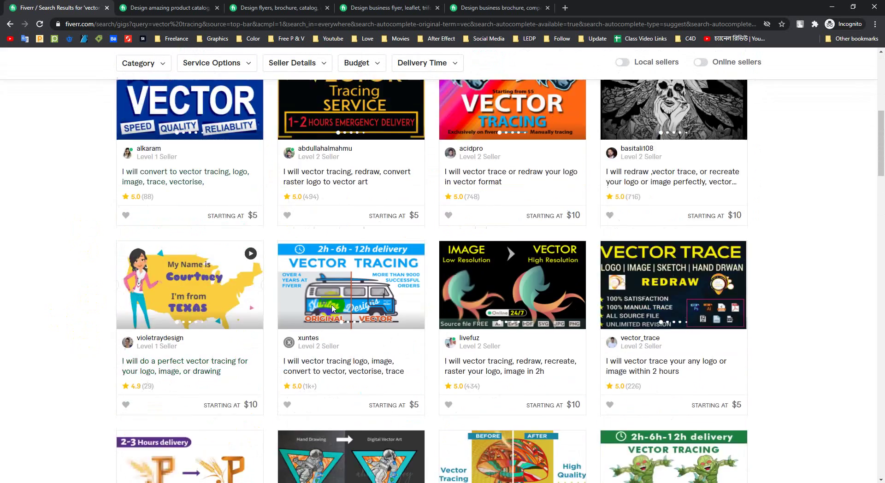